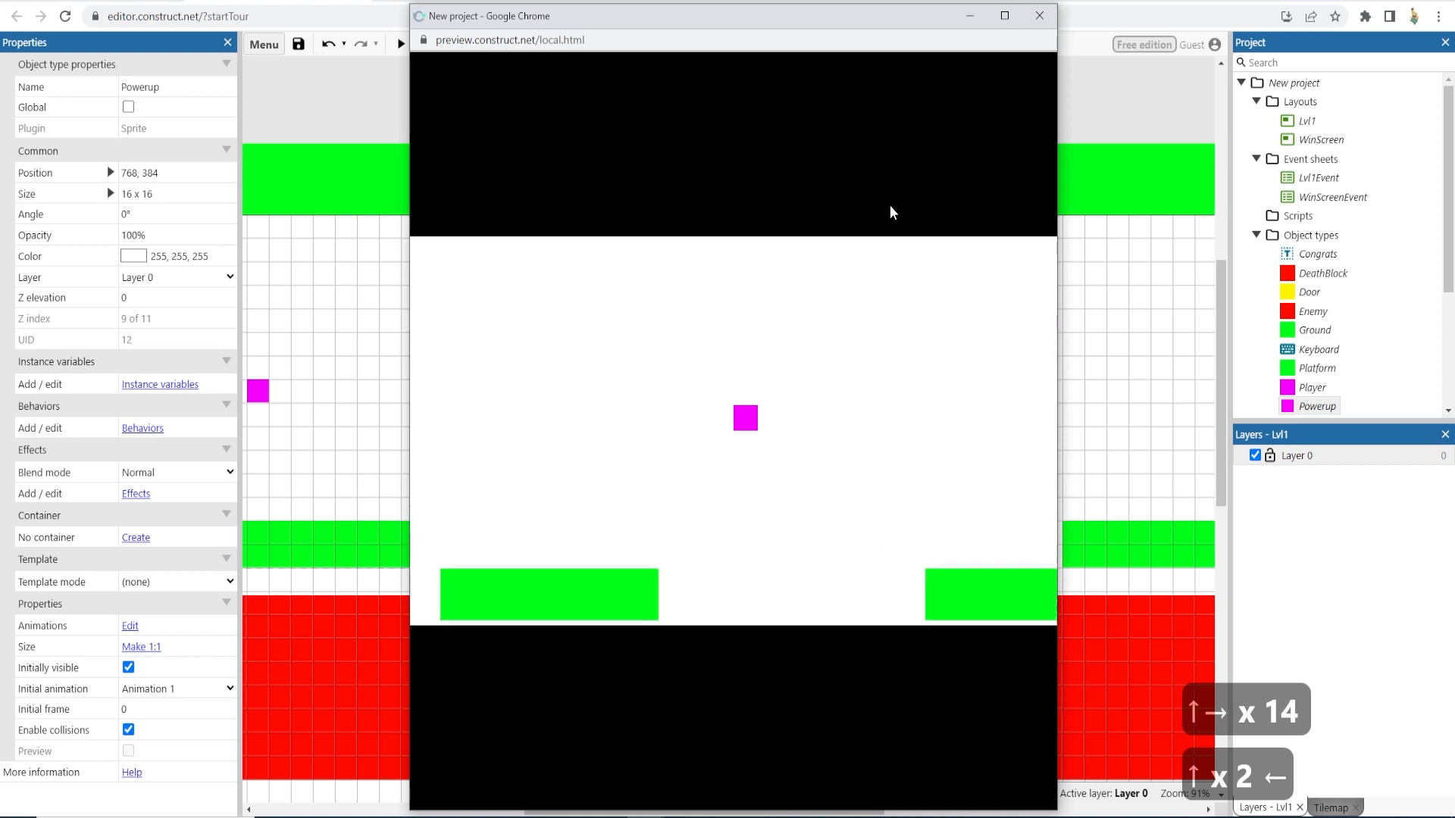
- Play the level briefly in the preview window, then close the preview
{"action": "key", "text": "Up"}
{"action": "key", "text": "Up"}
{"action": "key", "text": "Left"}
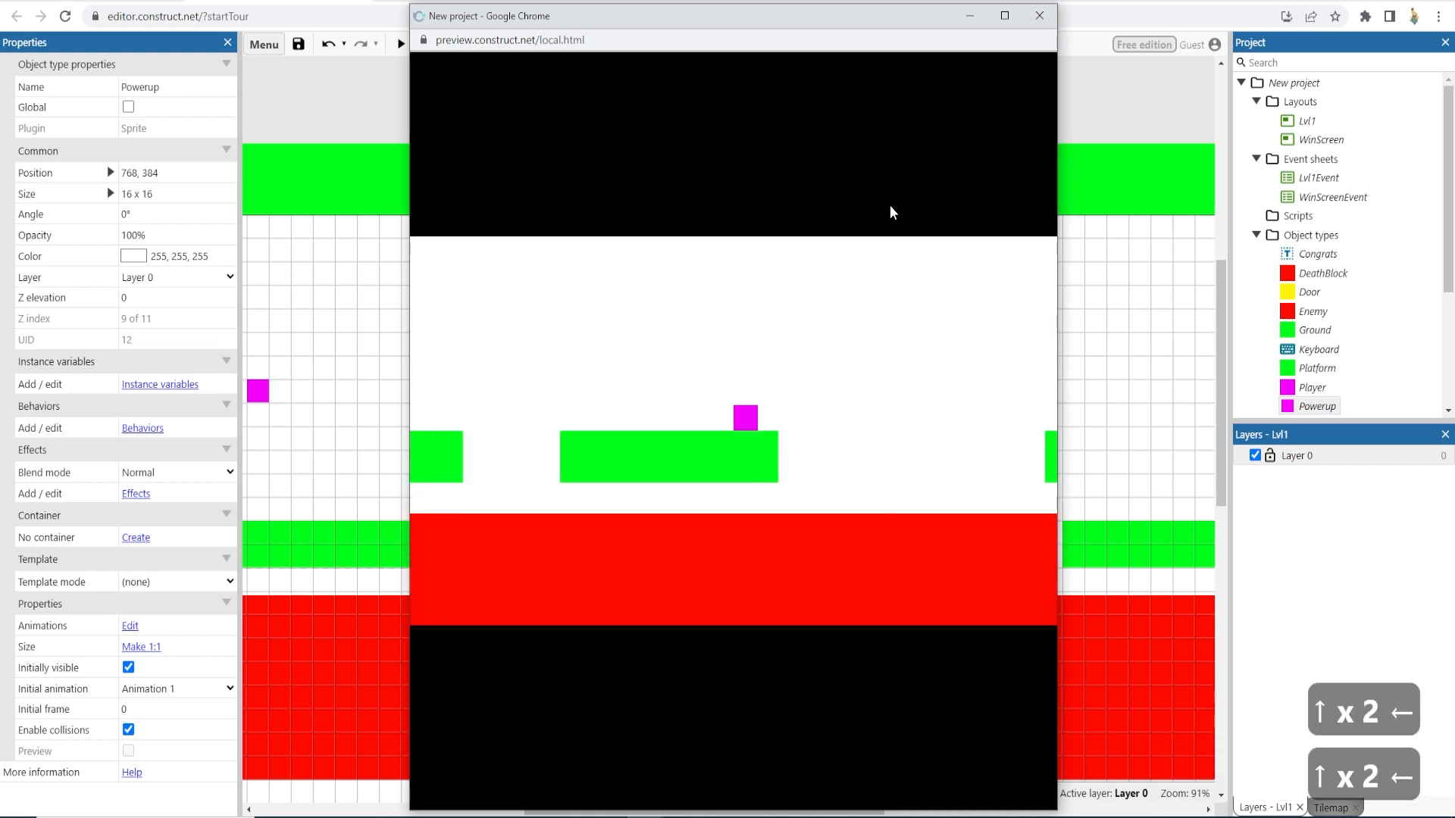
{"action": "left_click", "coordinate": [1056, 11]}
{"action": "left_click", "coordinate": [681, 315]}
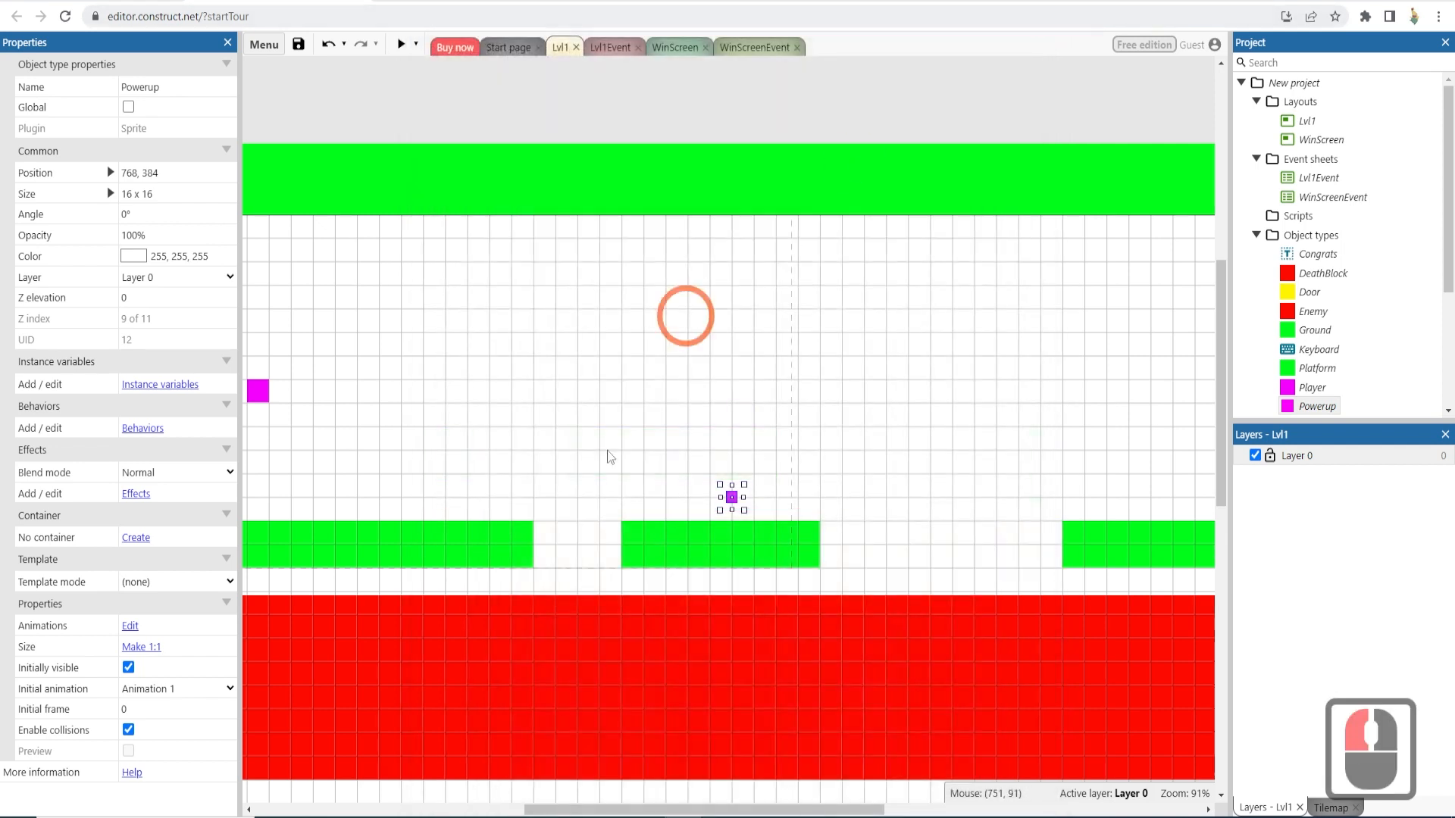
- Add a Warp ripple effect to the Powerup sprite after browsing the available effects
{"action": "left_click", "coordinate": [731, 499]}
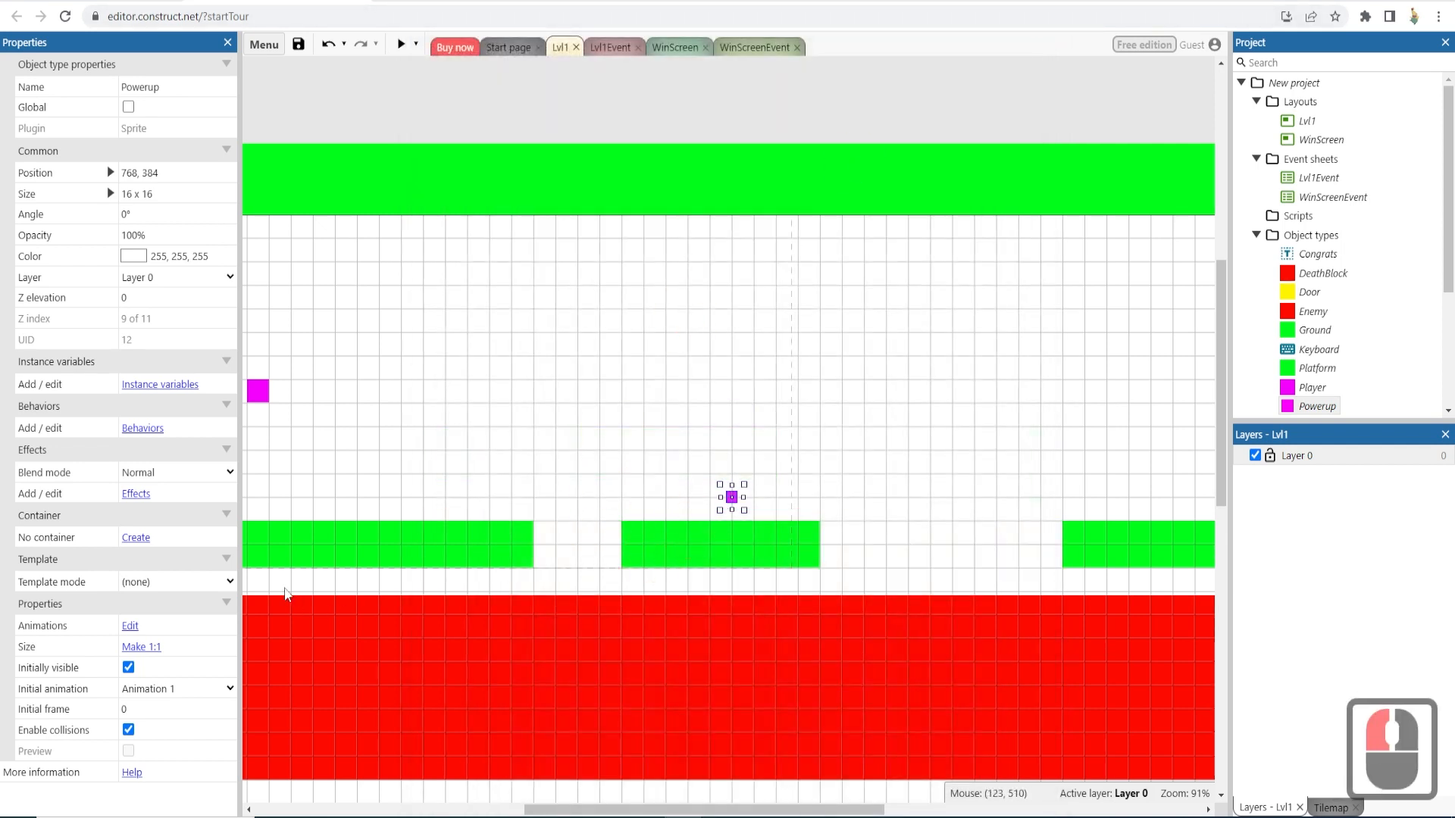
{"action": "left_click", "coordinate": [135, 493]}
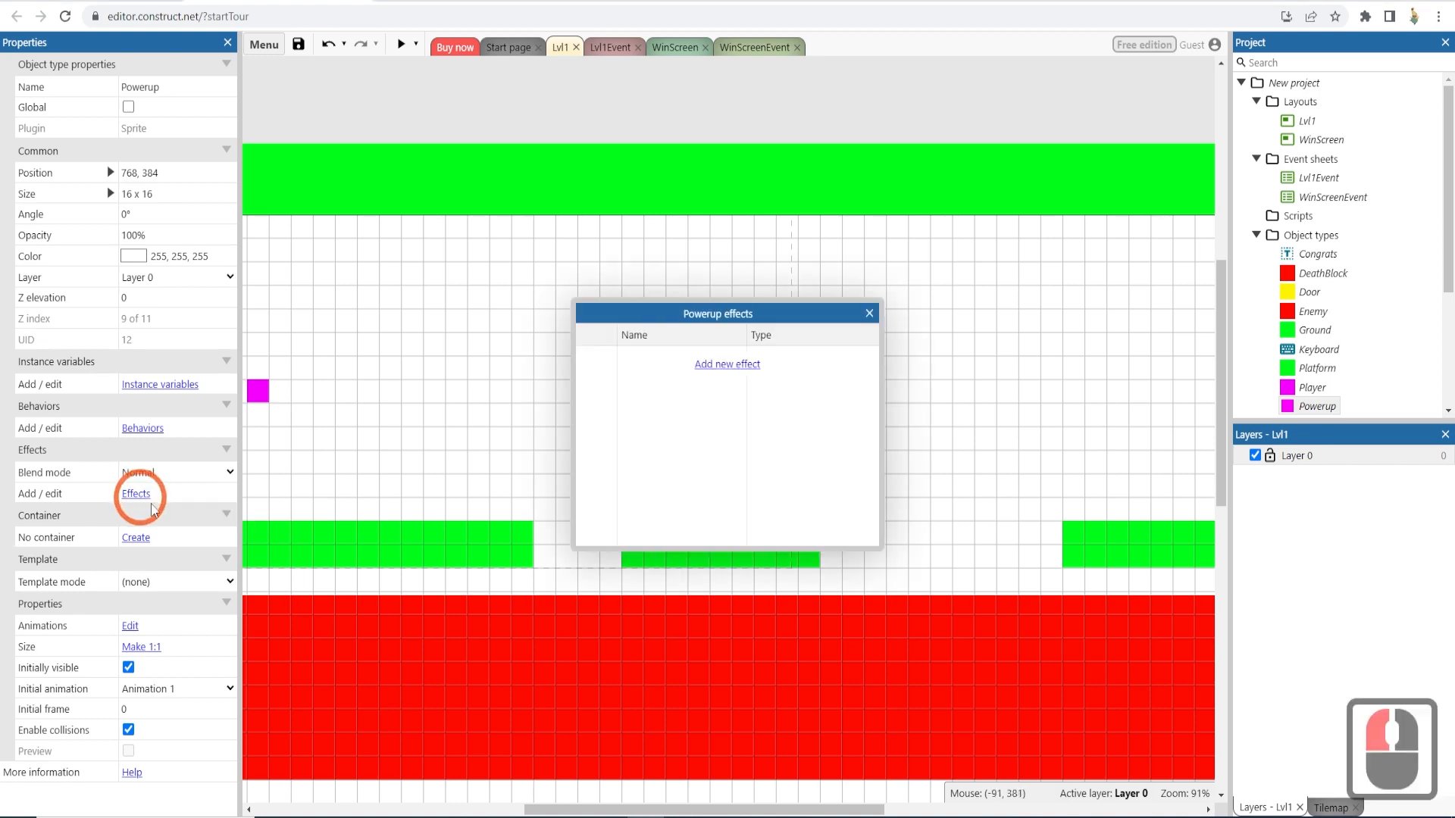
{"action": "left_click", "coordinate": [724, 365]}
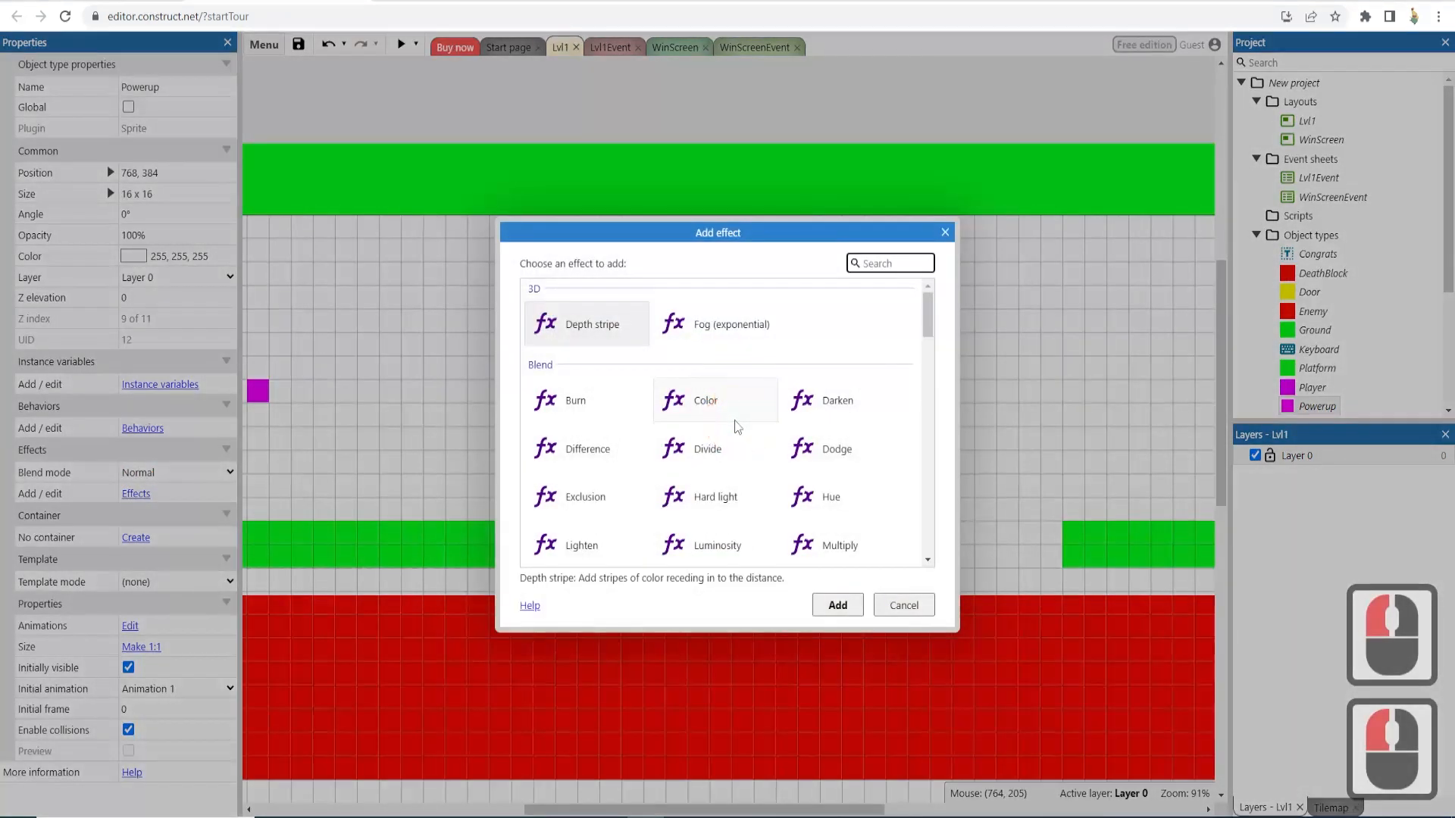
{"action": "scroll", "coordinate": [738, 425], "scroll_direction": "down", "scroll_amount": 1}
{"action": "scroll", "coordinate": [739, 428], "scroll_direction": "down", "scroll_amount": 2}
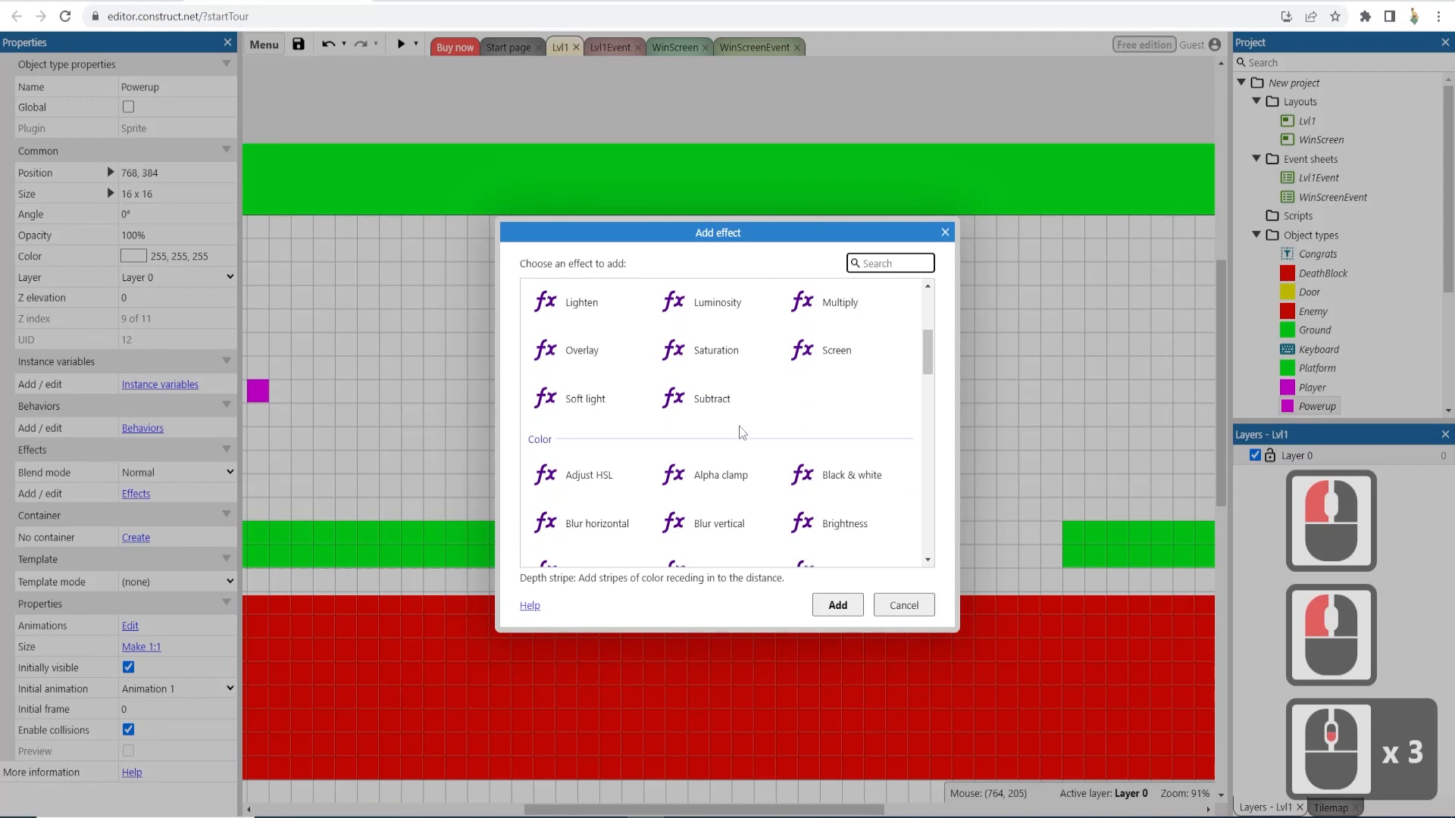
{"action": "scroll", "coordinate": [738, 425], "scroll_direction": "down", "scroll_amount": 5}
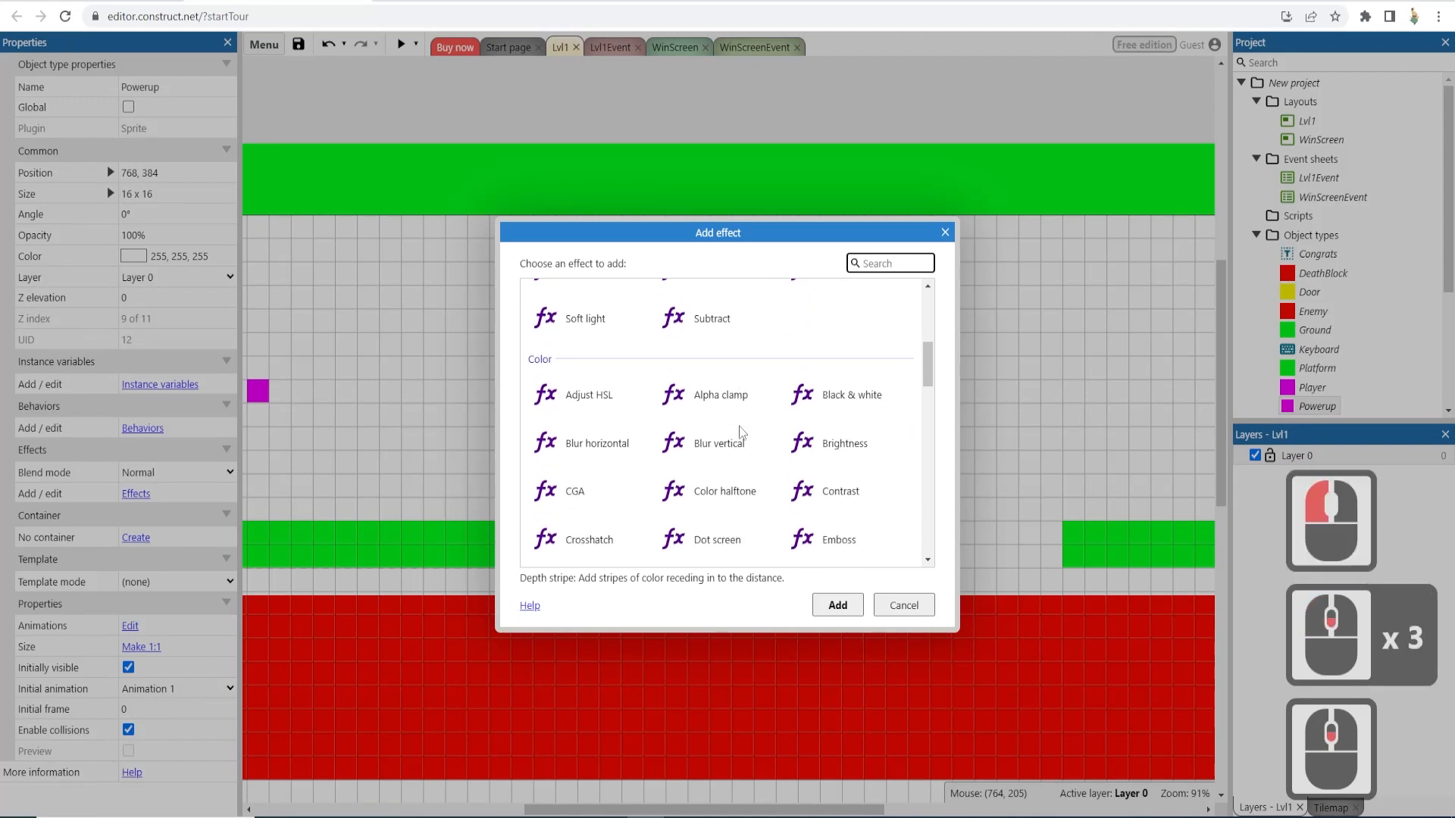
{"action": "scroll", "coordinate": [739, 425], "scroll_direction": "down", "scroll_amount": 3}
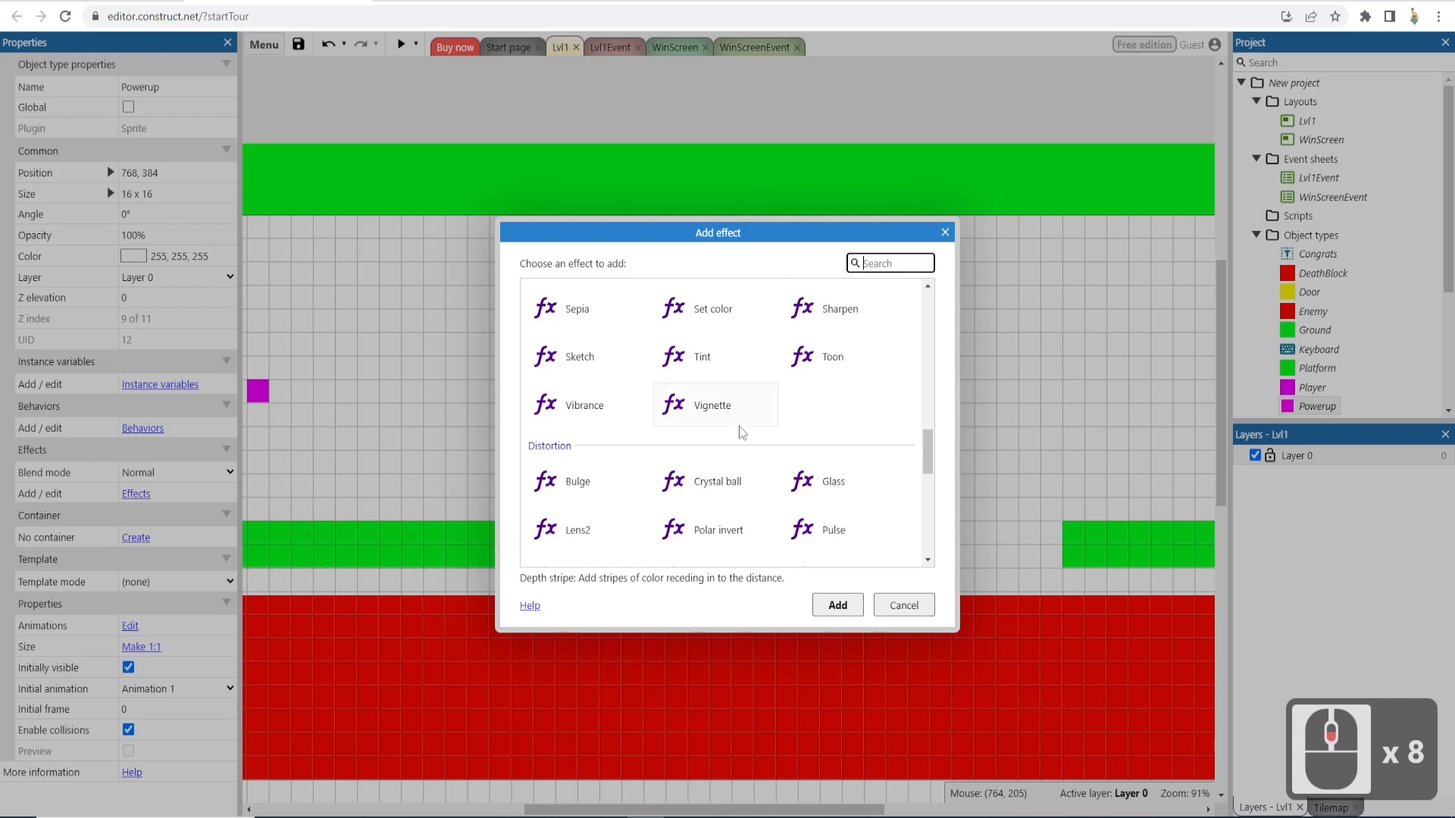
{"action": "scroll", "coordinate": [739, 426], "scroll_direction": "down", "scroll_amount": 3}
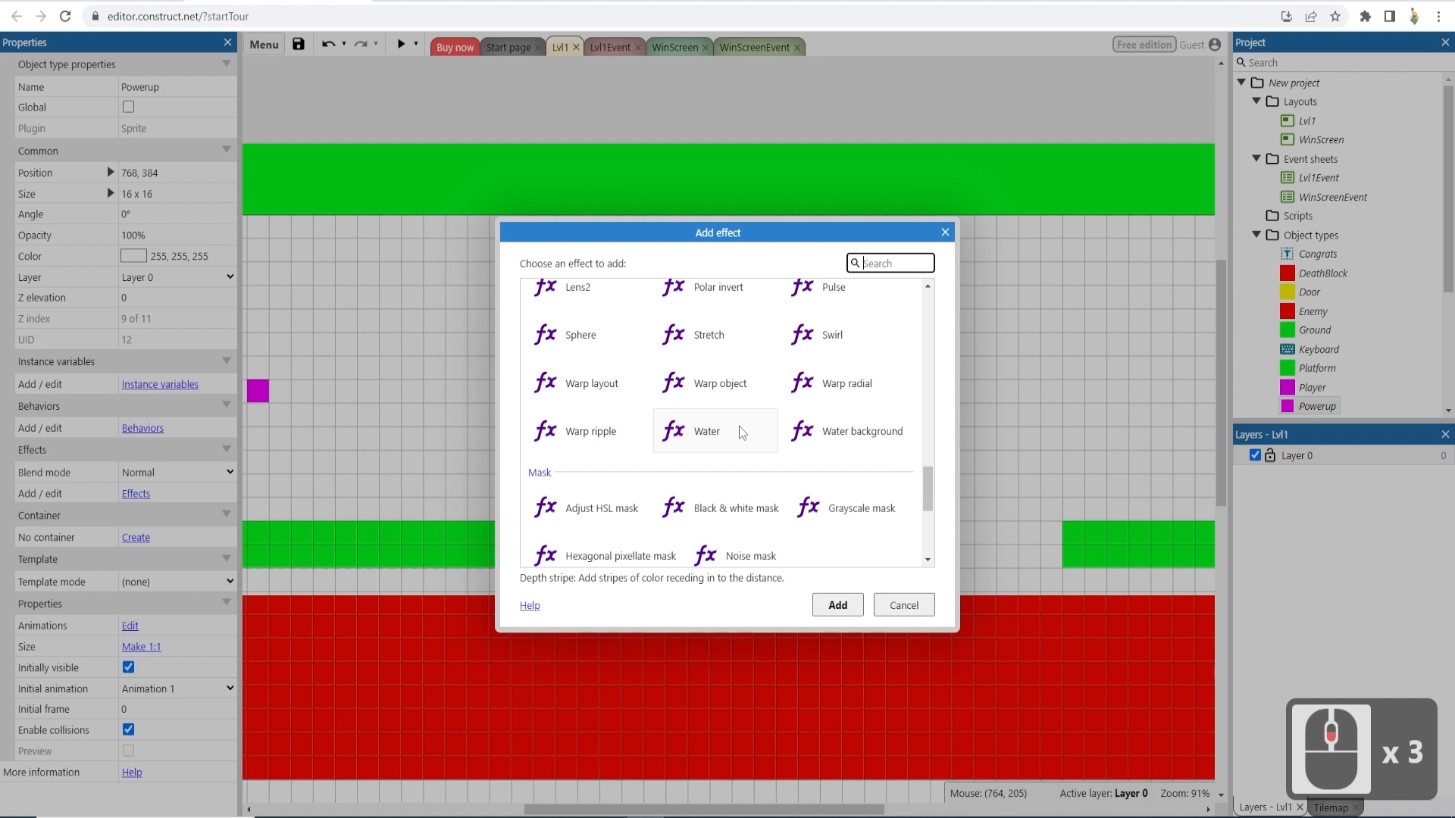
{"action": "scroll", "coordinate": [739, 426], "scroll_direction": "down", "scroll_amount": 2}
{"action": "scroll", "coordinate": [739, 426], "scroll_direction": "down", "scroll_amount": 2}
{"action": "scroll", "coordinate": [739, 426], "scroll_direction": "down", "scroll_amount": 2}
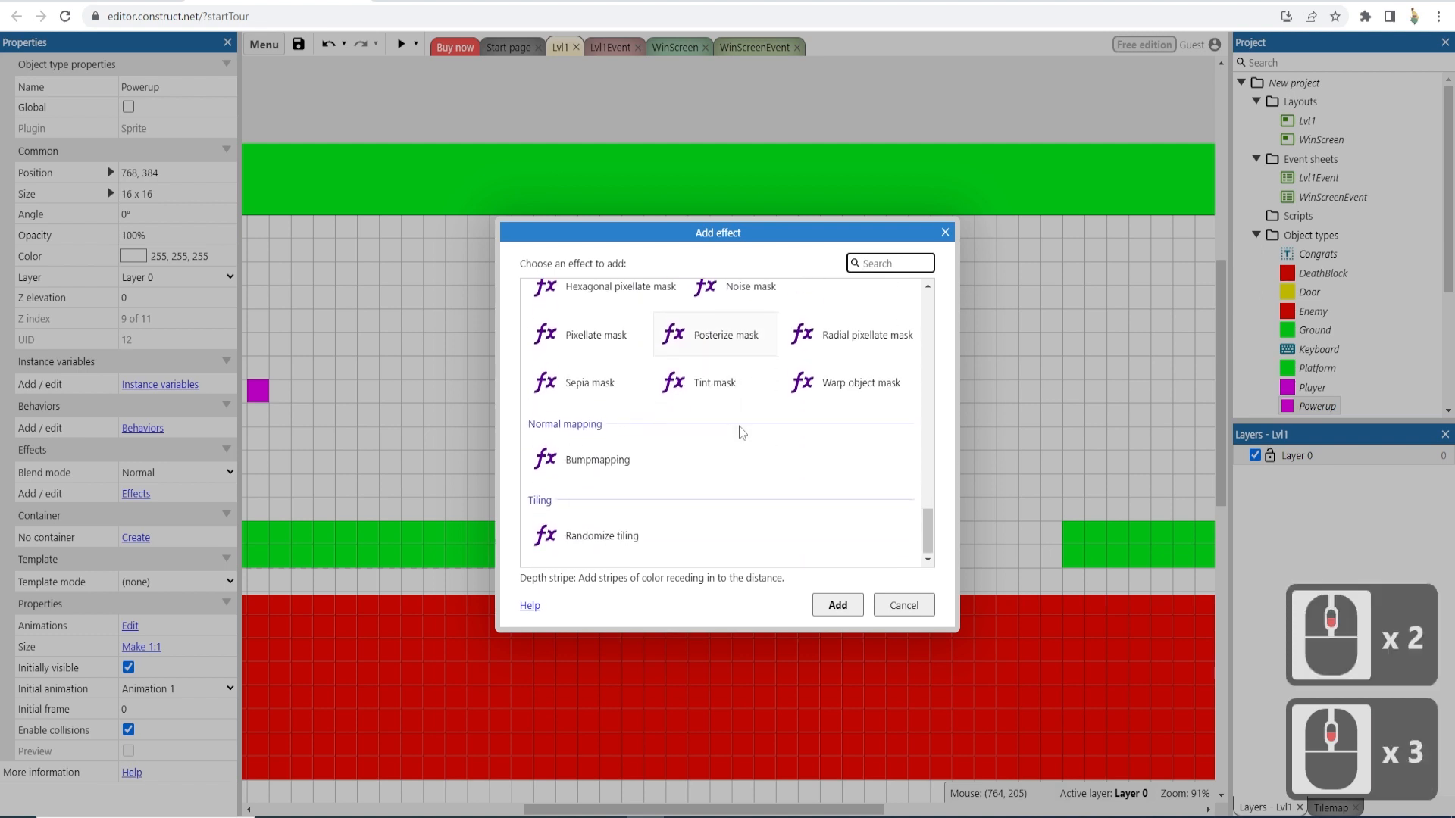
{"action": "scroll", "coordinate": [740, 425], "scroll_direction": "up", "scroll_amount": 1}
{"action": "scroll", "coordinate": [746, 430], "scroll_direction": "up", "scroll_amount": 7}
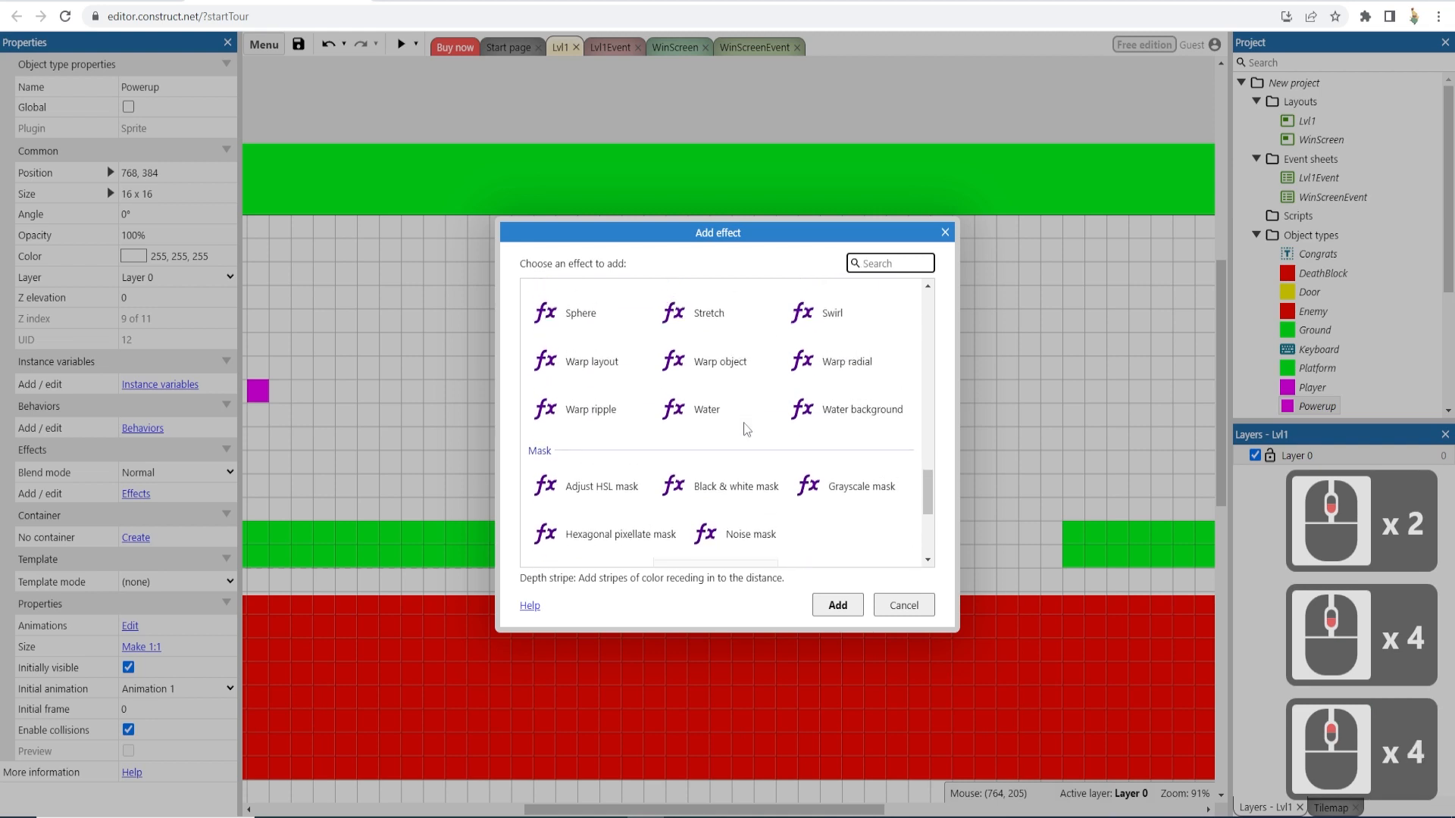
{"action": "scroll", "coordinate": [746, 429], "scroll_direction": "up", "scroll_amount": 1}
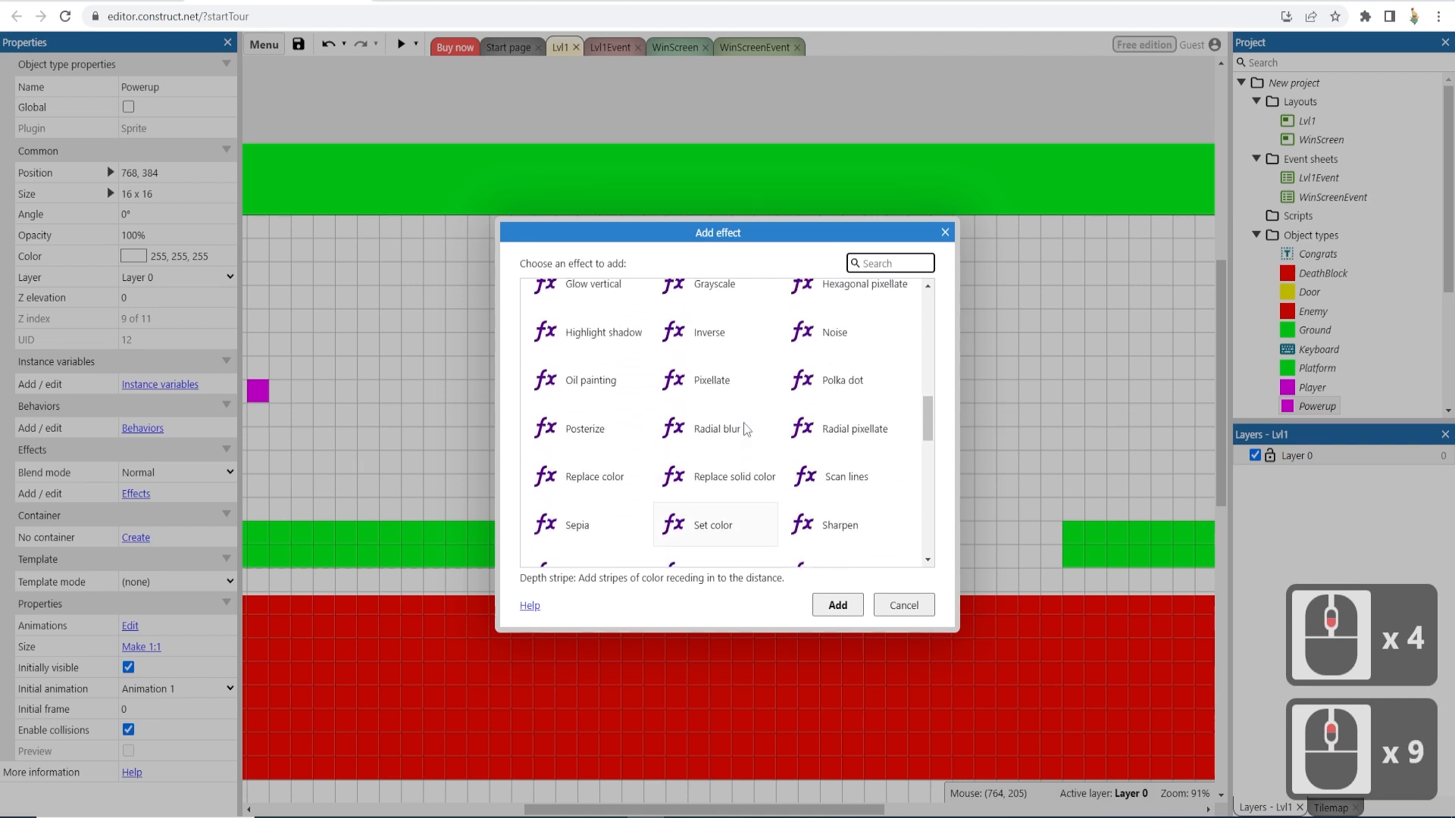
{"action": "scroll", "coordinate": [746, 429], "scroll_direction": "down", "scroll_amount": 7}
{"action": "scroll", "coordinate": [746, 430], "scroll_direction": "down", "scroll_amount": 3}
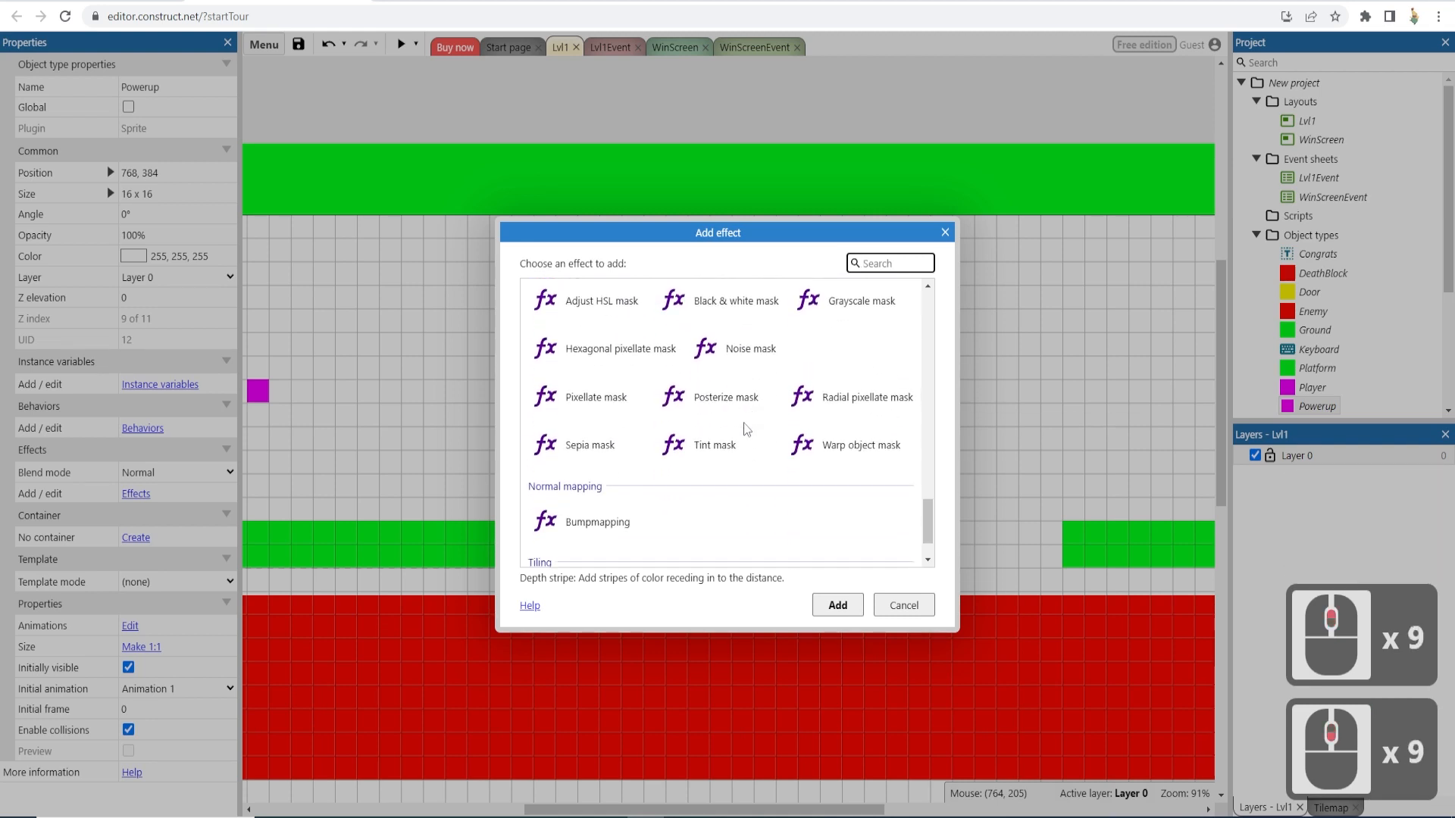
{"action": "scroll", "coordinate": [746, 429], "scroll_direction": "up", "scroll_amount": 4}
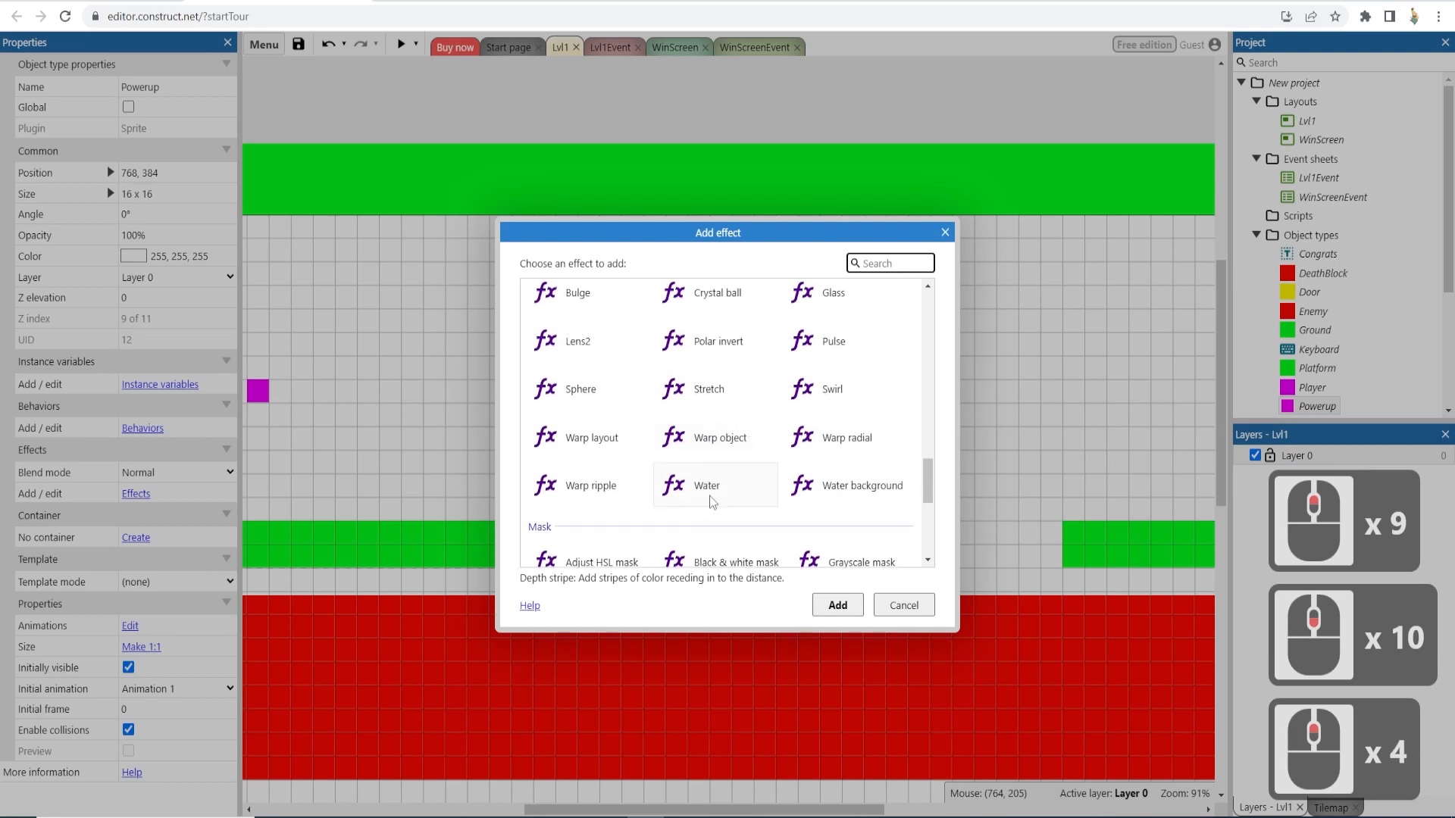
{"action": "left_click", "coordinate": [656, 506]}
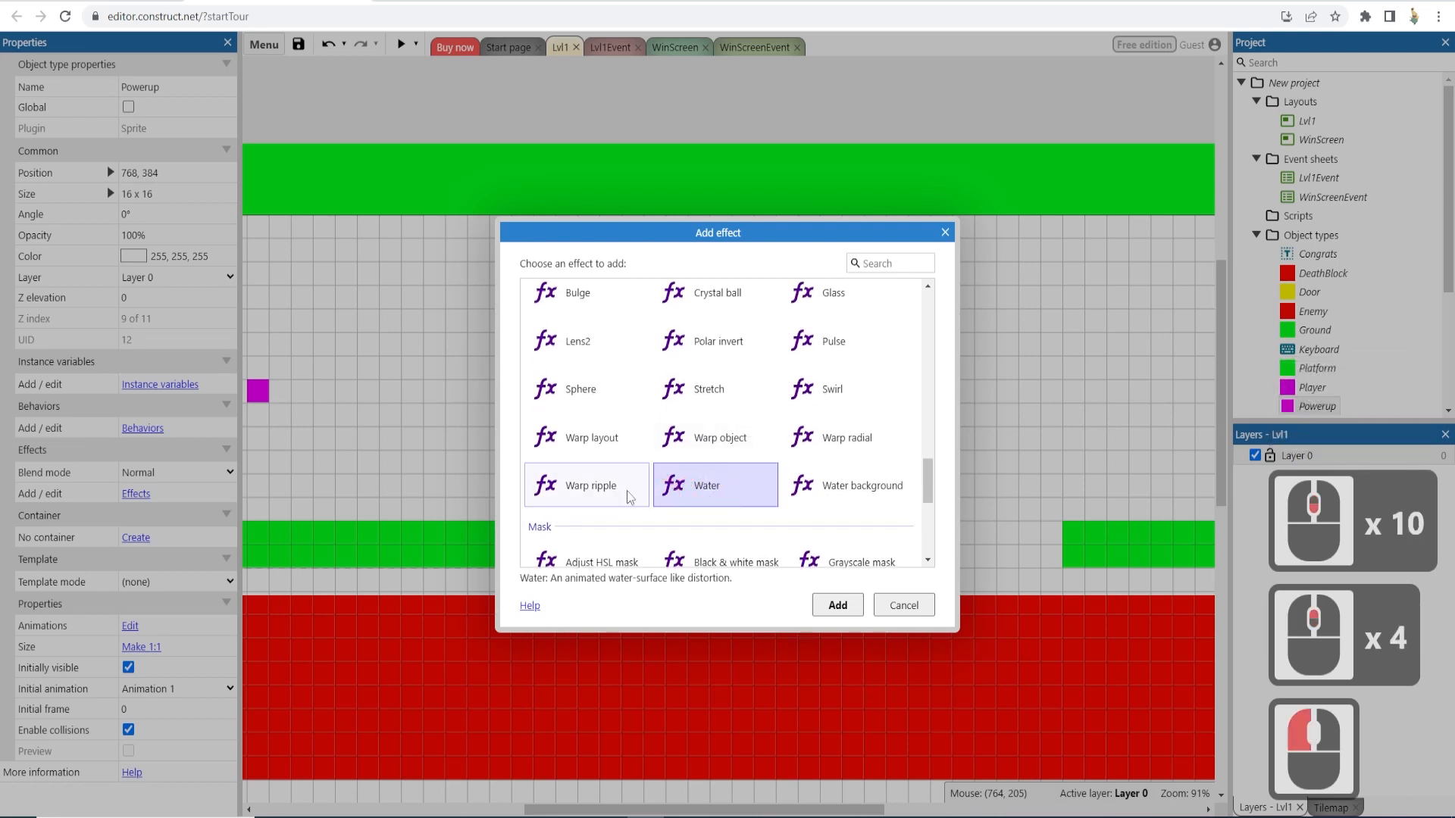
{"action": "left_click", "coordinate": [583, 494]}
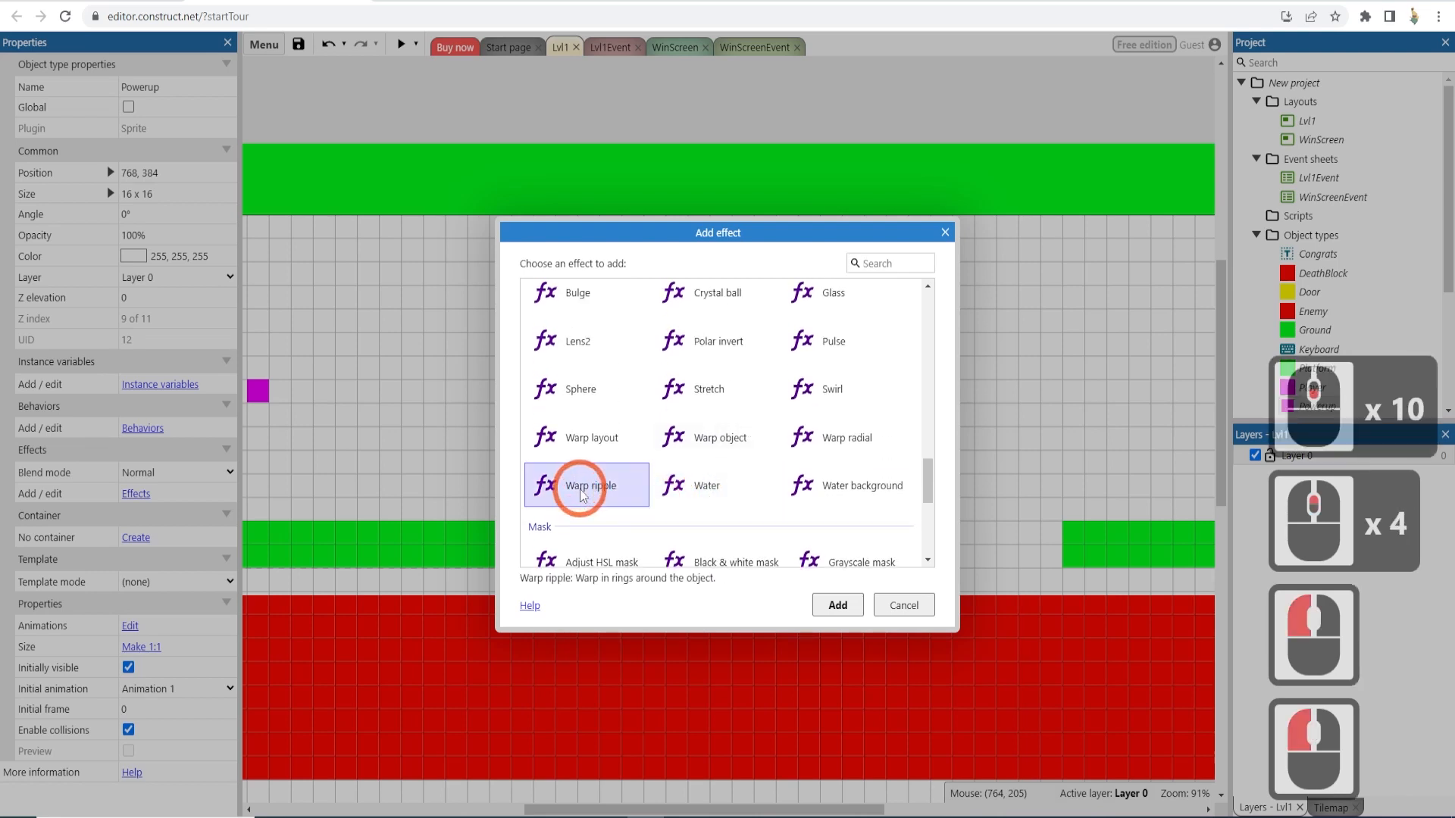
{"action": "left_click", "coordinate": [848, 605]}
{"action": "left_click", "coordinate": [863, 310]}
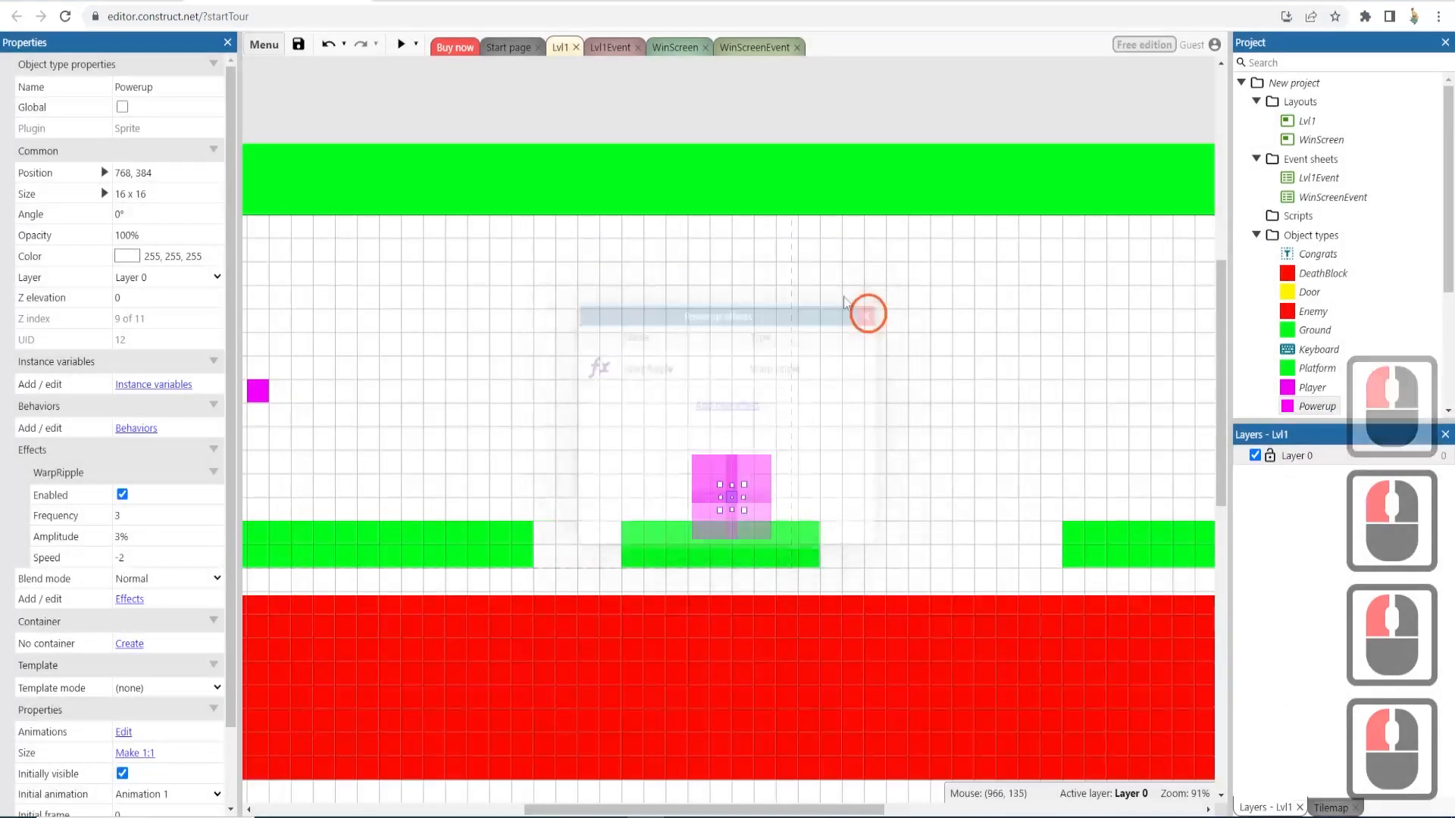
- Preview the level to check the Warp ripple effect, then close the preview
{"action": "left_click", "coordinate": [397, 45]}
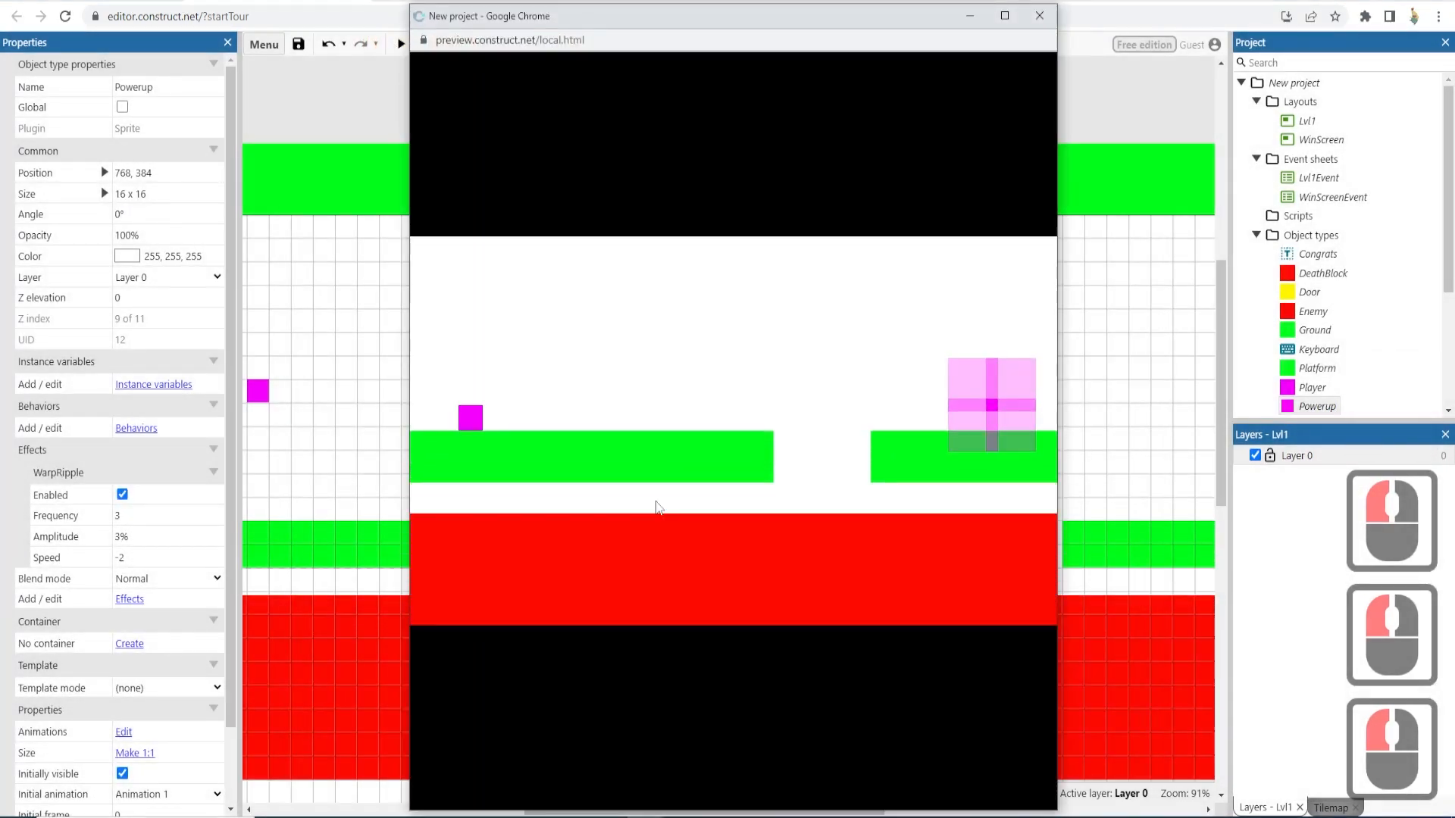
{"action": "left_click", "coordinate": [1040, 16]}
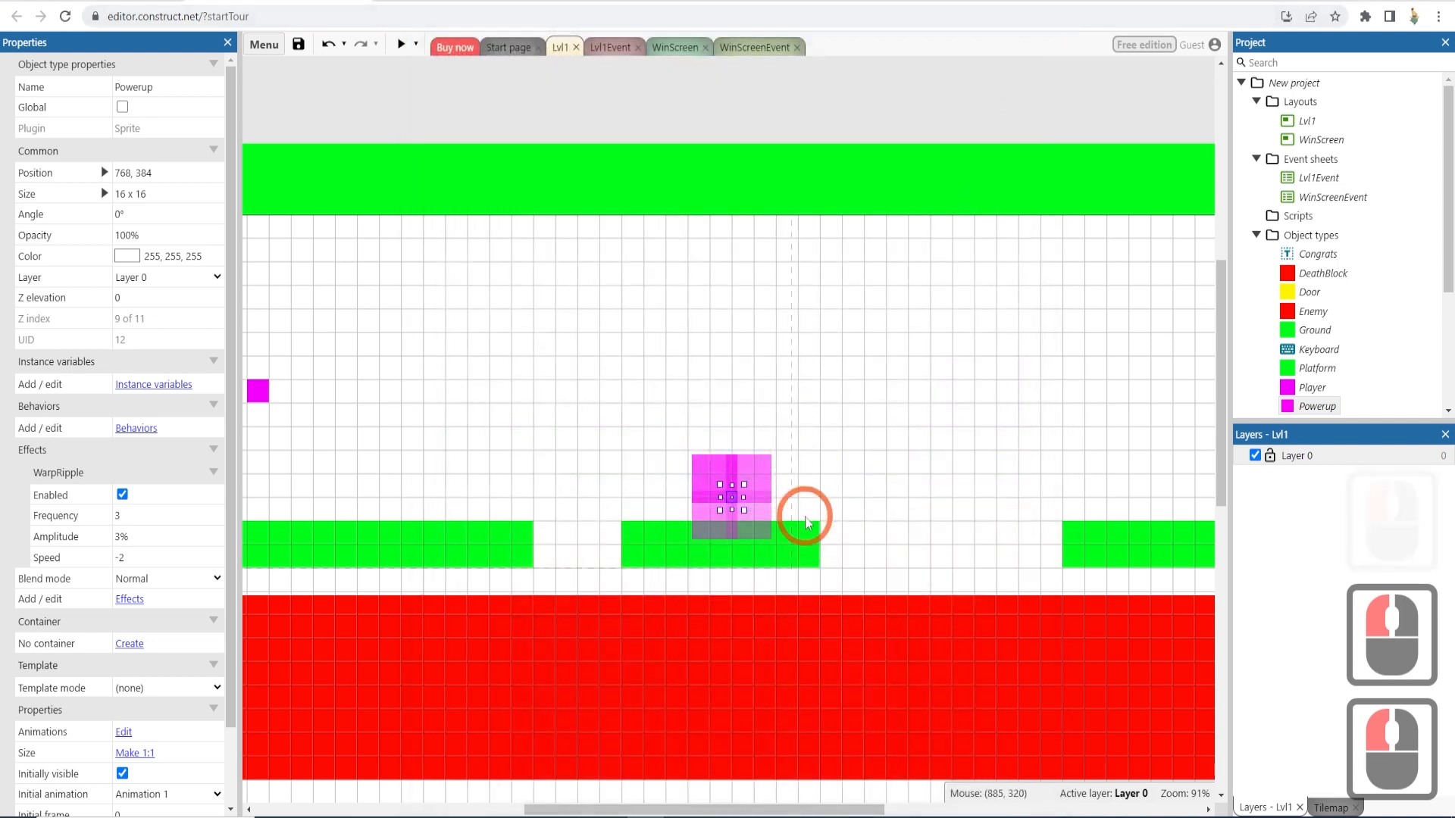
- Replace the Powerup's Warp ripple effect with a Warp object effect
{"action": "left_click", "coordinate": [130, 599]}
{"action": "left_click", "coordinate": [732, 369]}
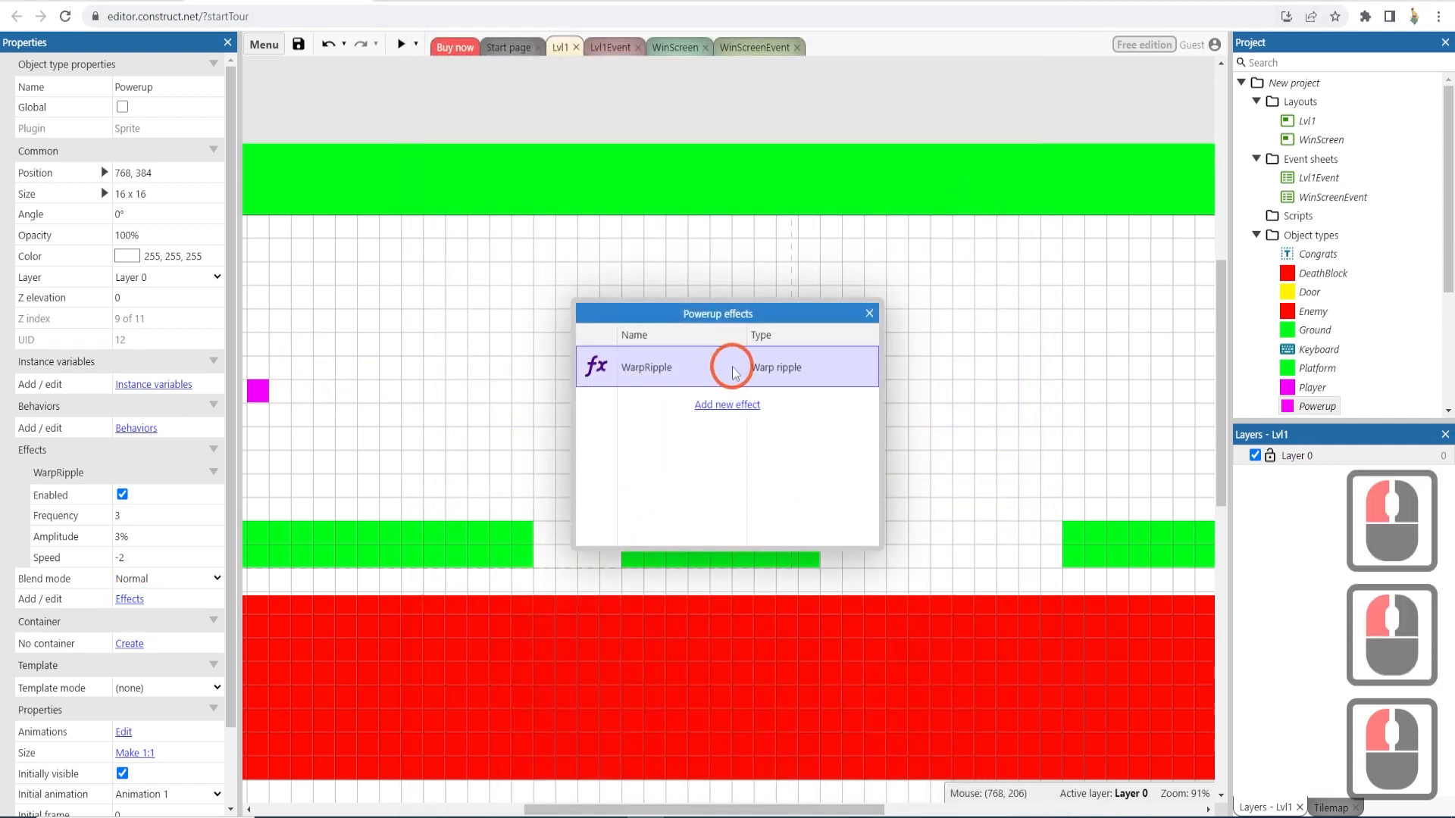
{"action": "key", "text": "Delete"}
{"action": "left_click", "coordinate": [732, 368]}
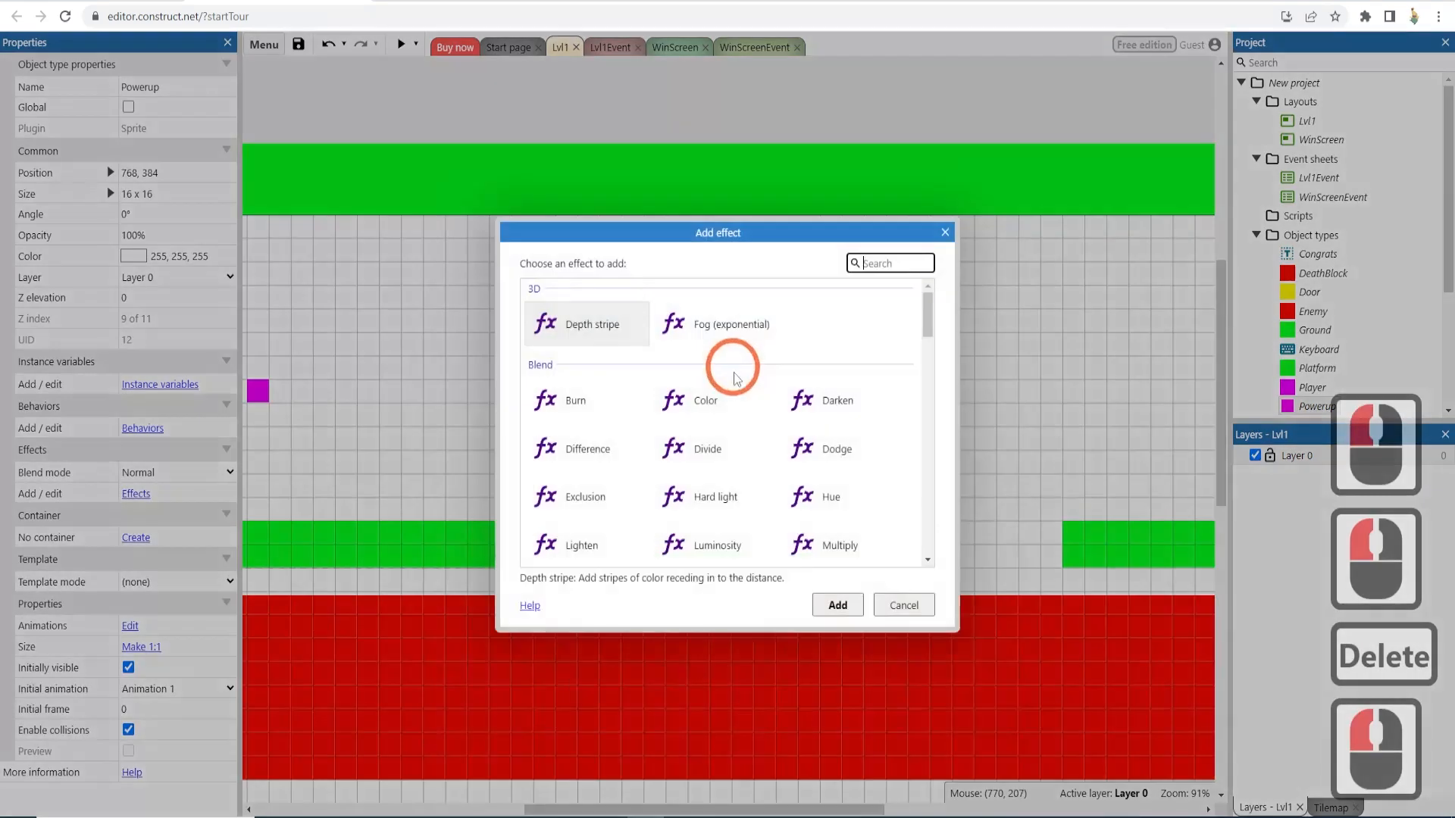
{"action": "scroll", "coordinate": [746, 439], "scroll_direction": "down", "scroll_amount": 4}
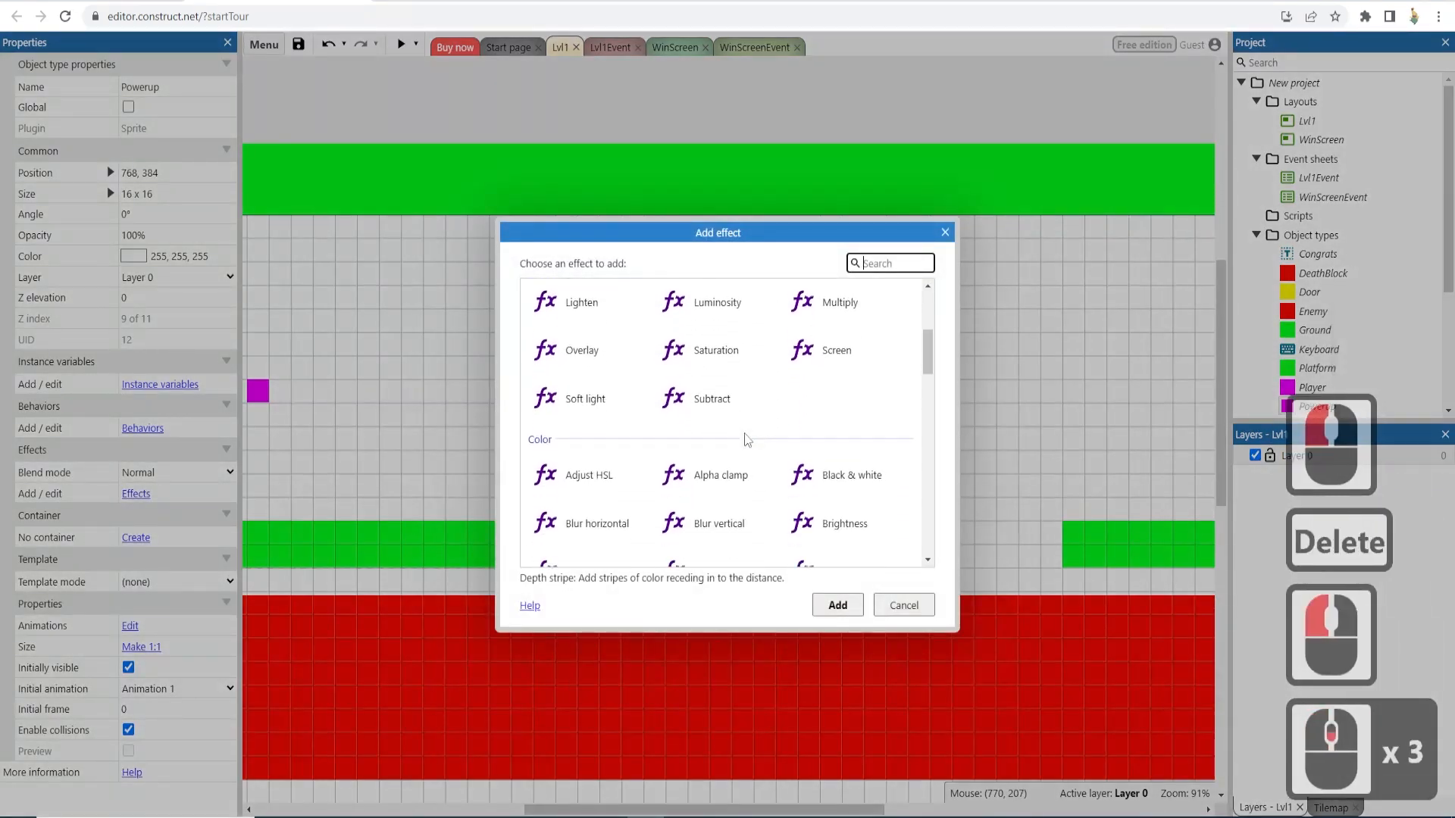
{"action": "scroll", "coordinate": [747, 440], "scroll_direction": "down", "scroll_amount": 7}
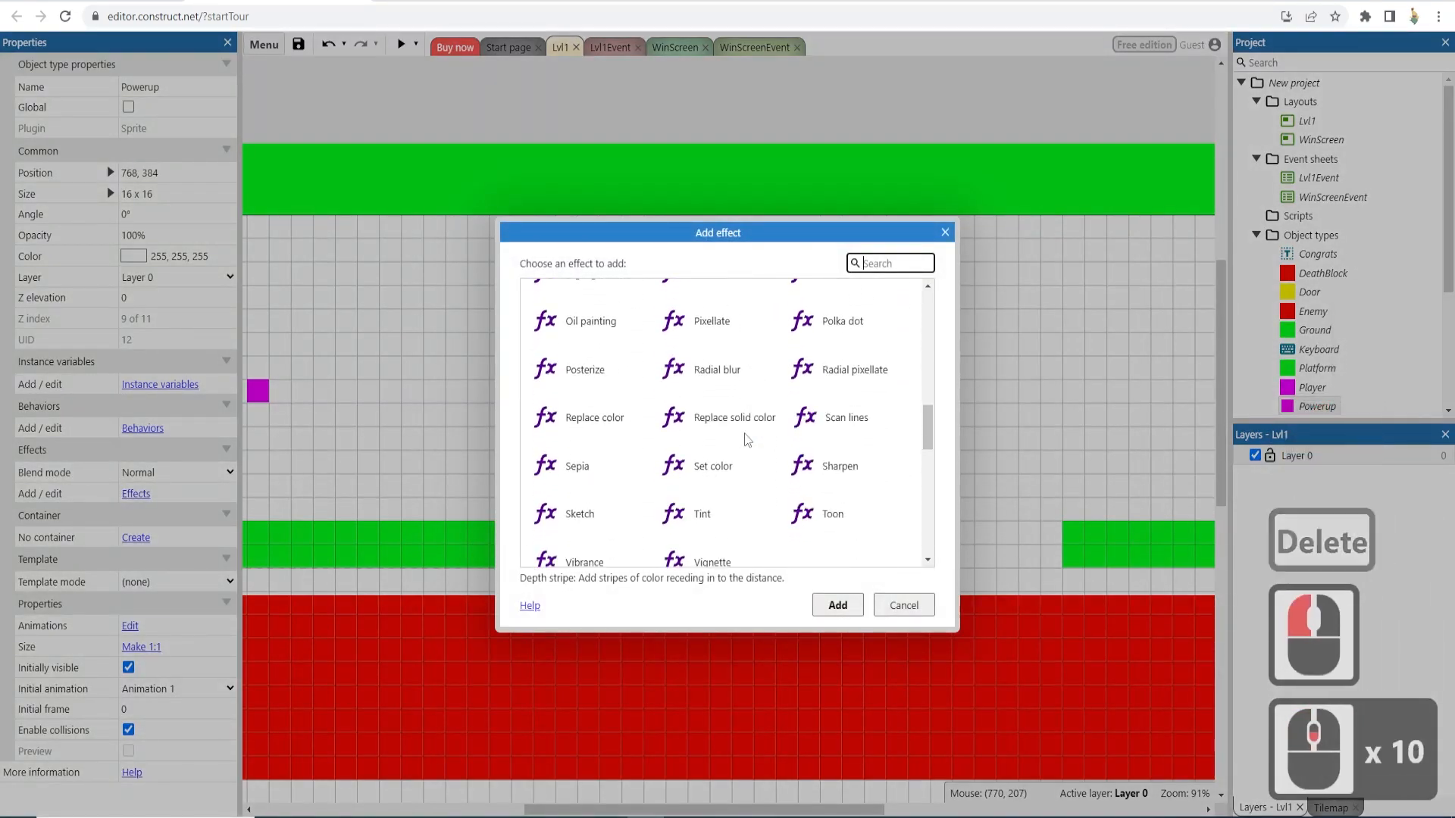
{"action": "scroll", "coordinate": [746, 439], "scroll_direction": "down", "scroll_amount": 3}
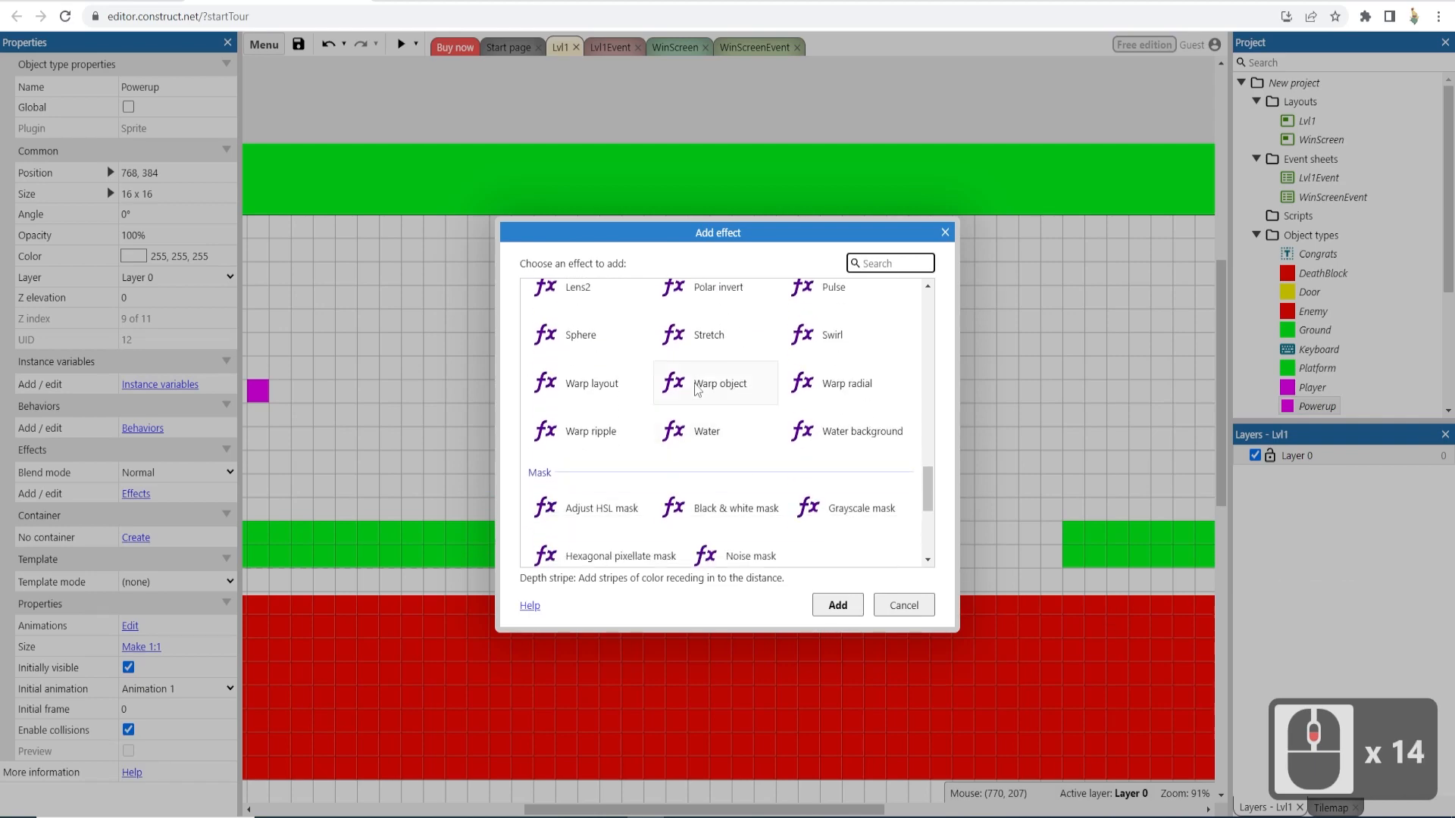
{"action": "left_click", "coordinate": [697, 386]}
{"action": "left_click", "coordinate": [837, 605]}
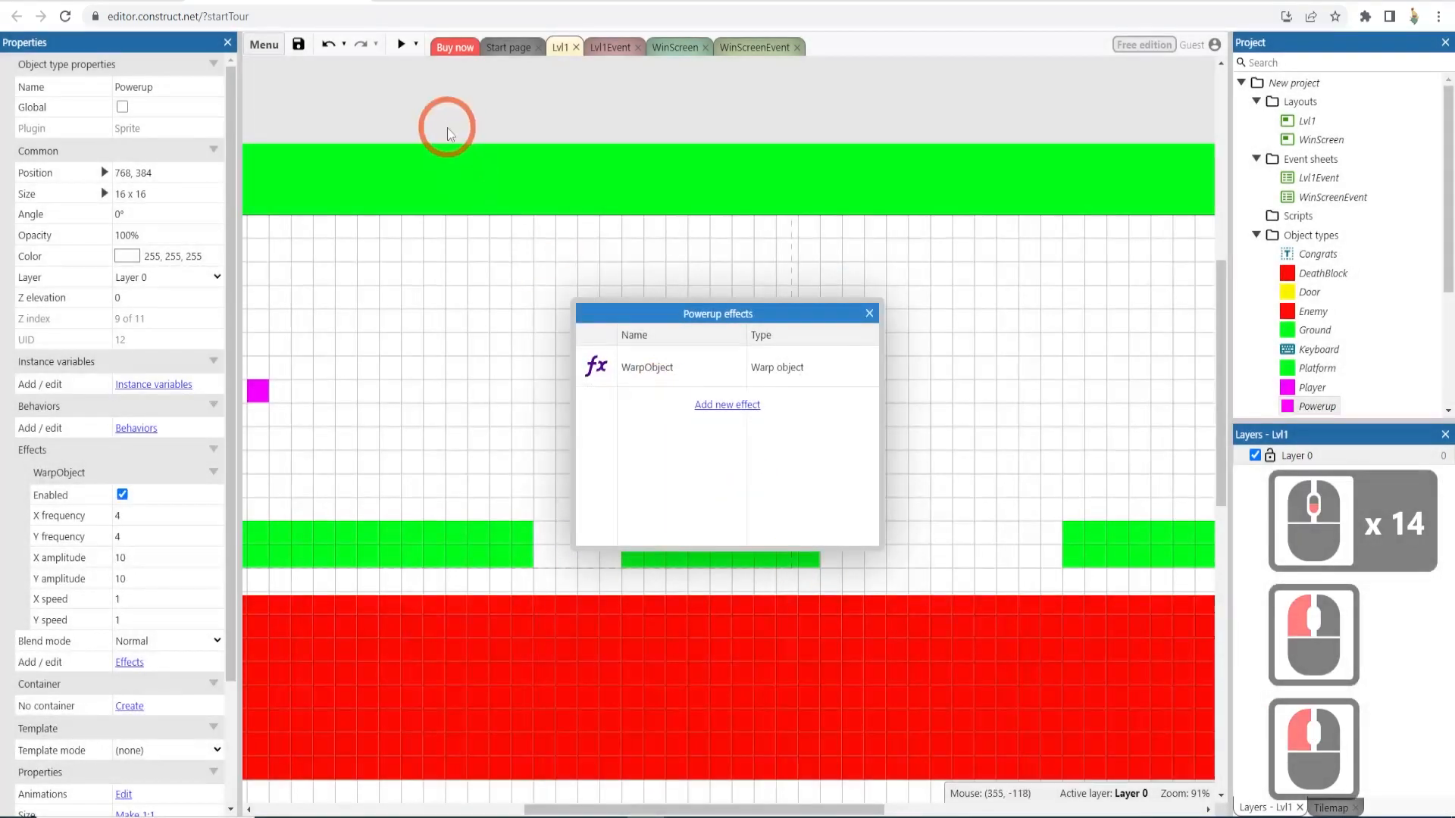
{"action": "left_click", "coordinate": [869, 314]}
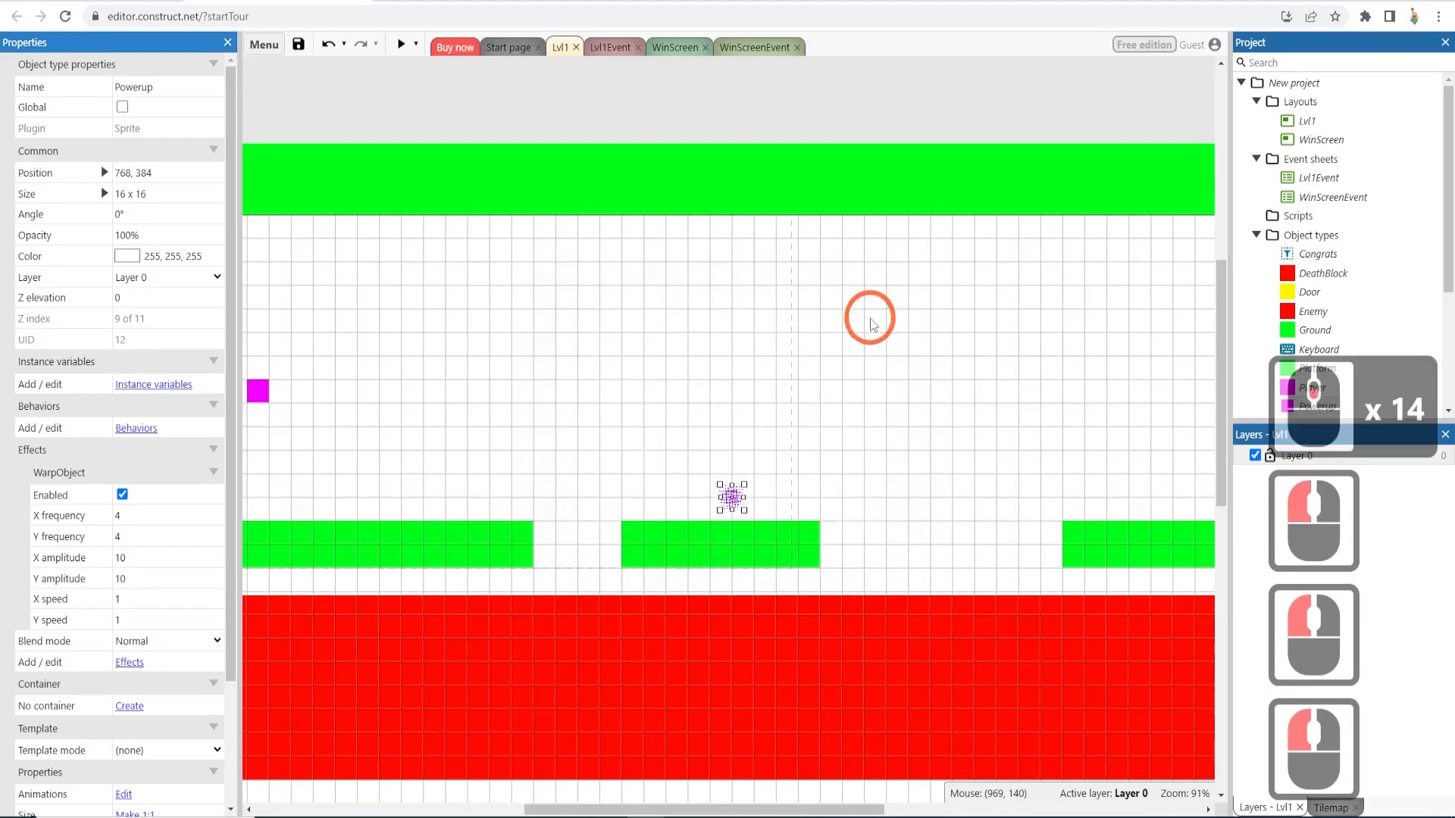
- Preview and play the level to check the Warp object effect, then close the preview
{"action": "left_click", "coordinate": [350, 44]}
{"action": "left_click", "coordinate": [400, 43]}
{"action": "left_click", "coordinate": [683, 552]}
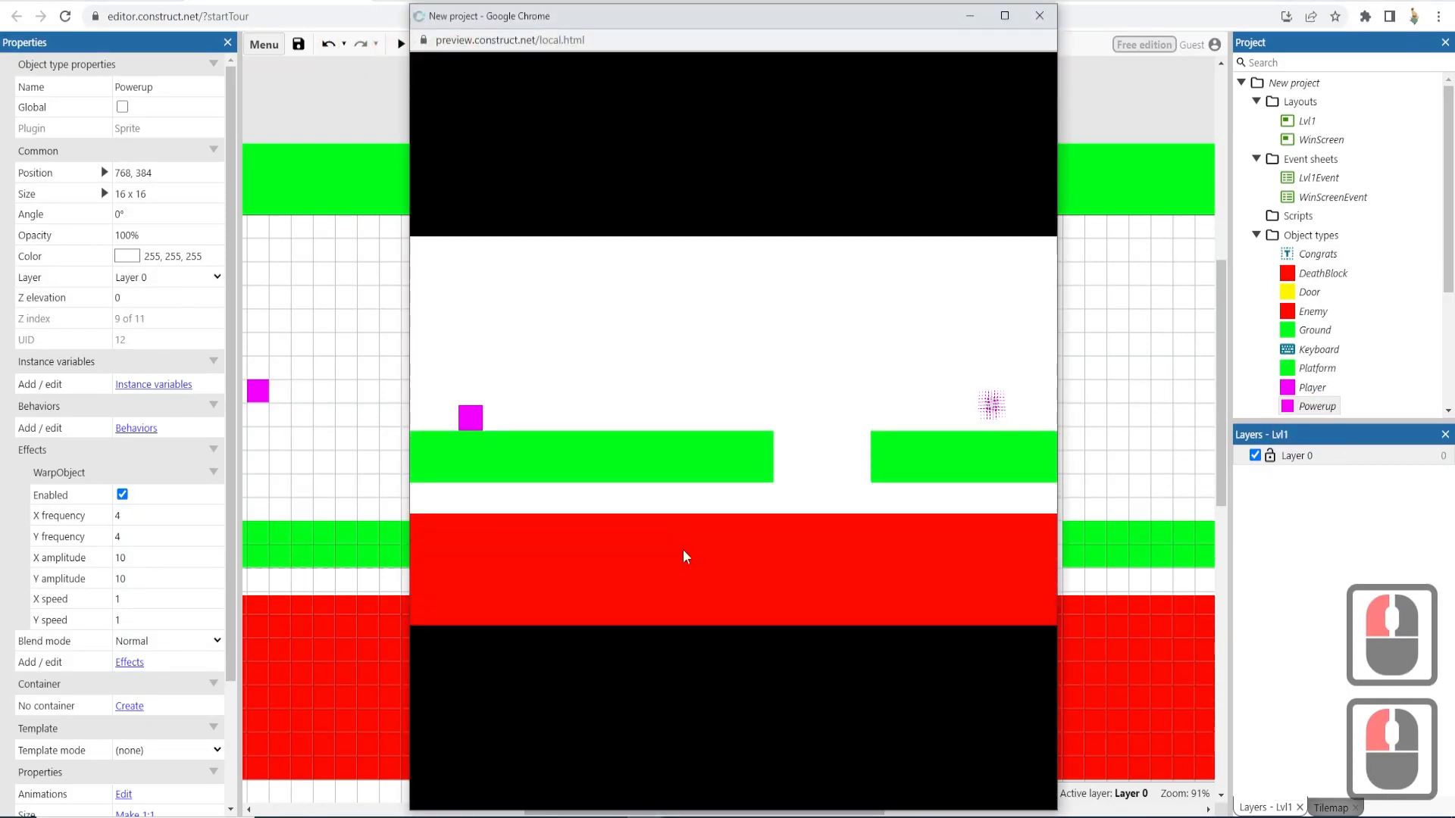
{"action": "key", "text": "Right"}
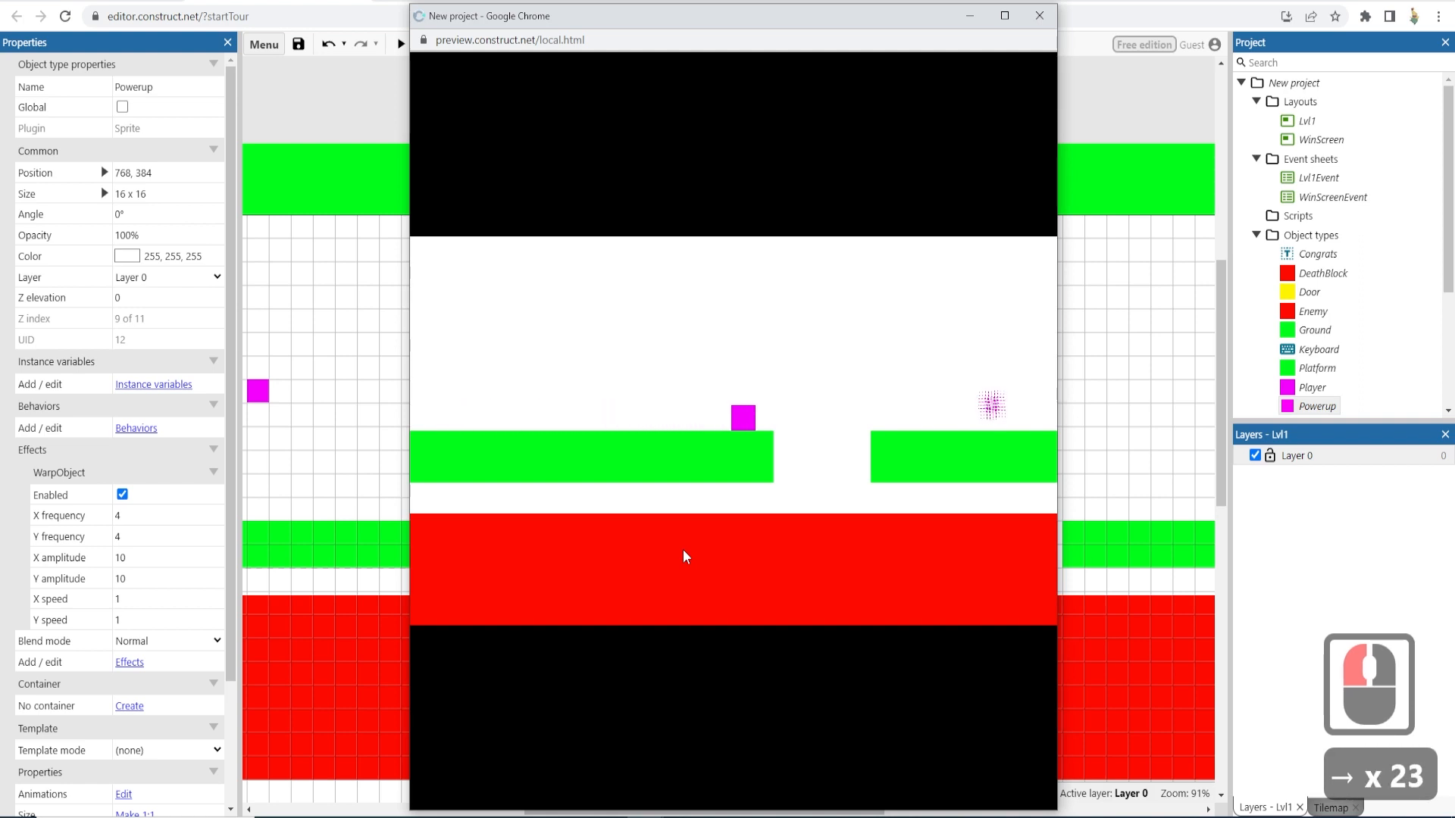
{"action": "key", "text": "Up+Right"}
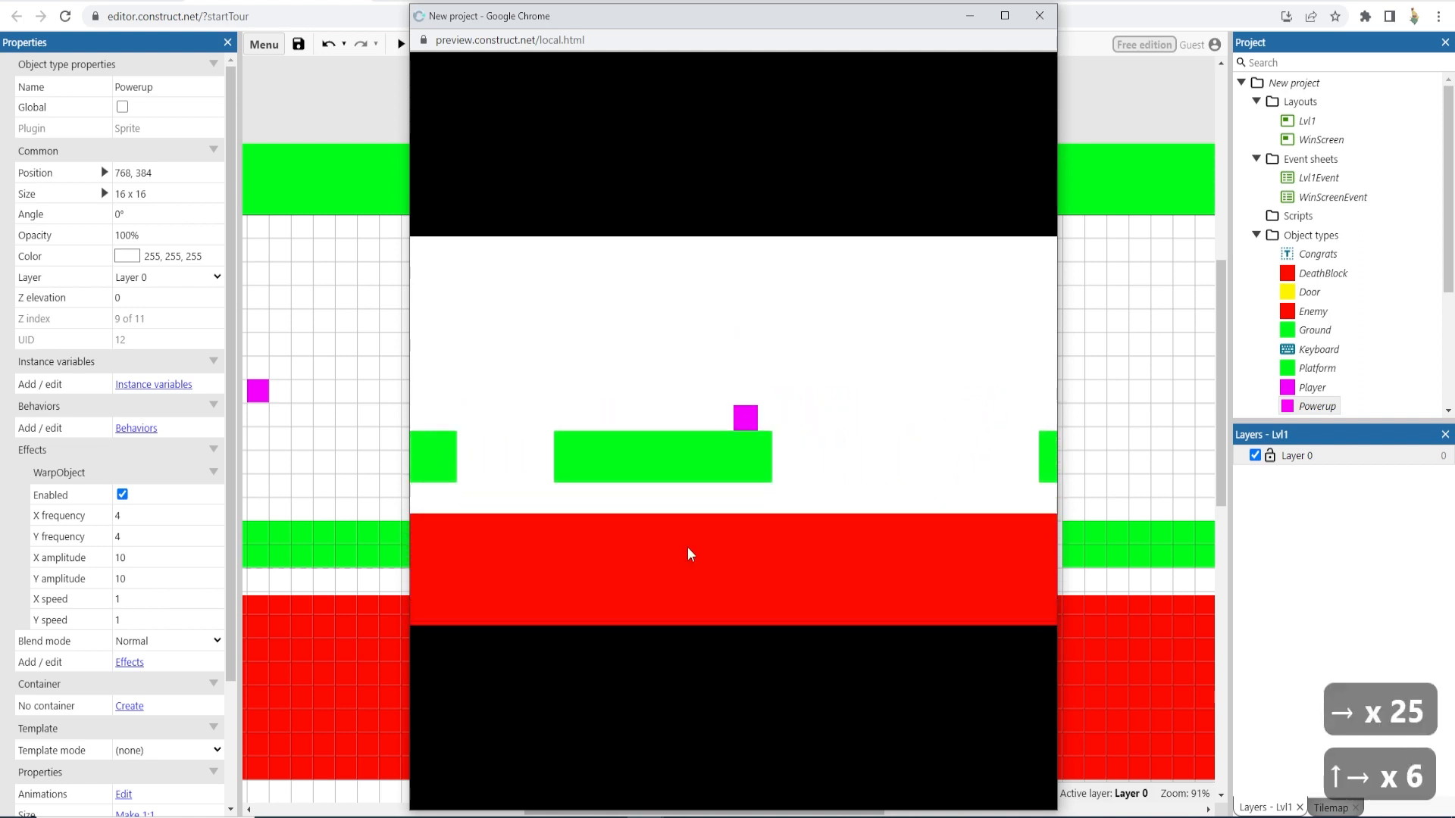
{"action": "key", "text": "Up"}
{"action": "key", "text": "Up"}
{"action": "left_click", "coordinate": [1039, 15]}
{"action": "left_click", "coordinate": [682, 468]}
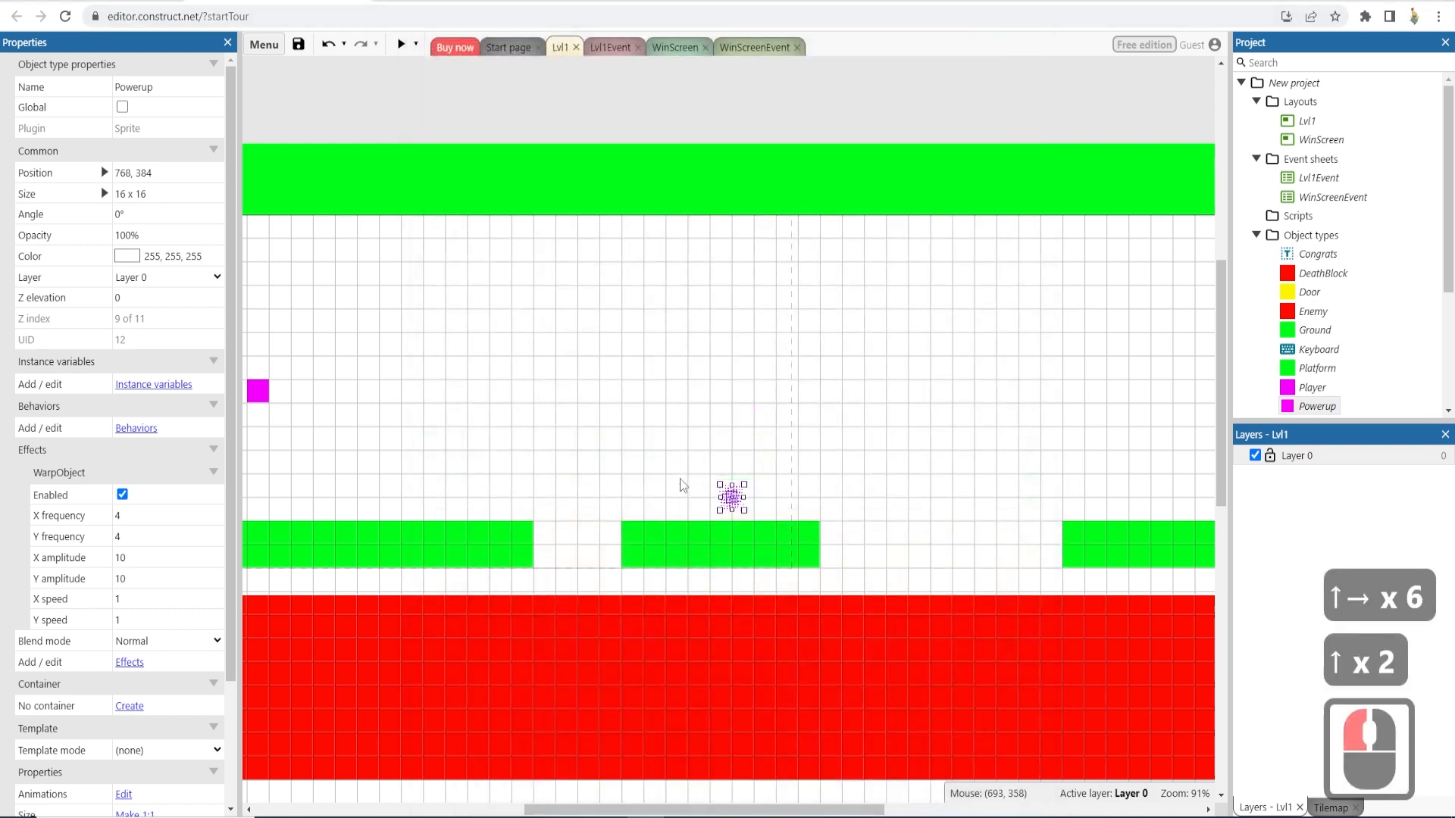
- Delete the Warp object effect from the Powerup sprite's effects list
{"action": "left_click", "coordinate": [136, 428]}
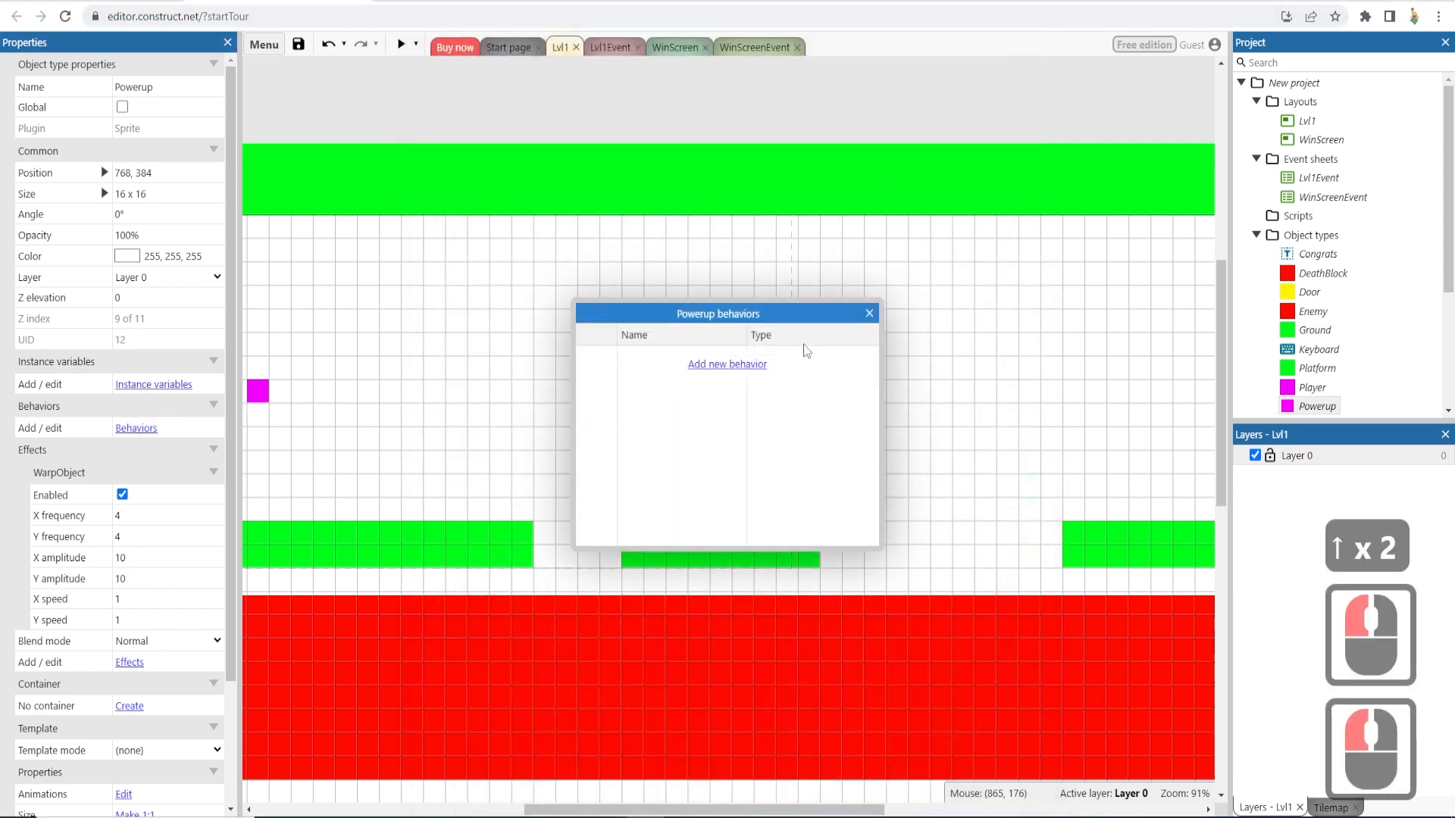
{"action": "left_click", "coordinate": [869, 313]}
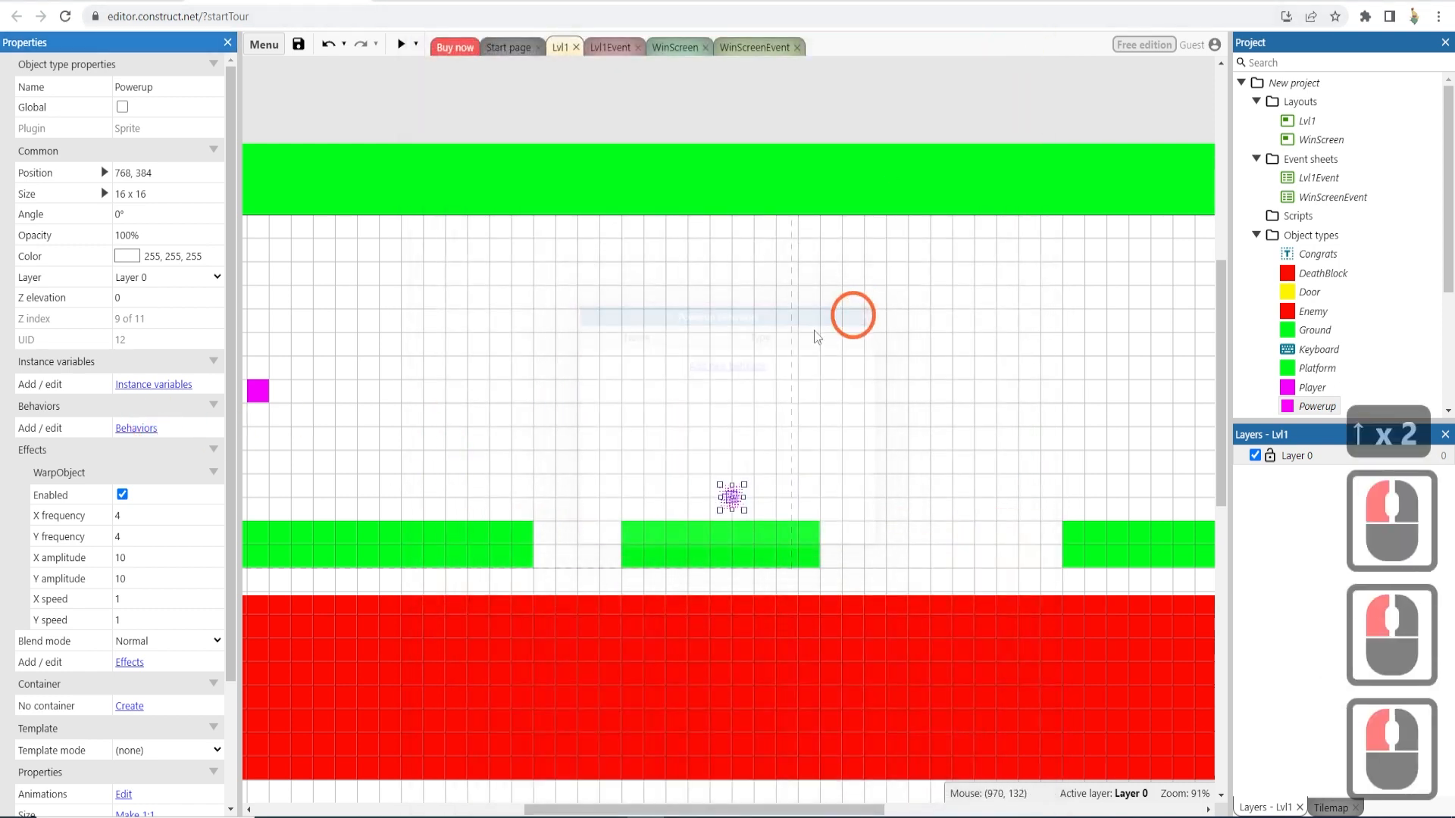
{"action": "left_click", "coordinate": [126, 663]}
{"action": "left_click", "coordinate": [659, 421]}
{"action": "left_click", "coordinate": [690, 379]}
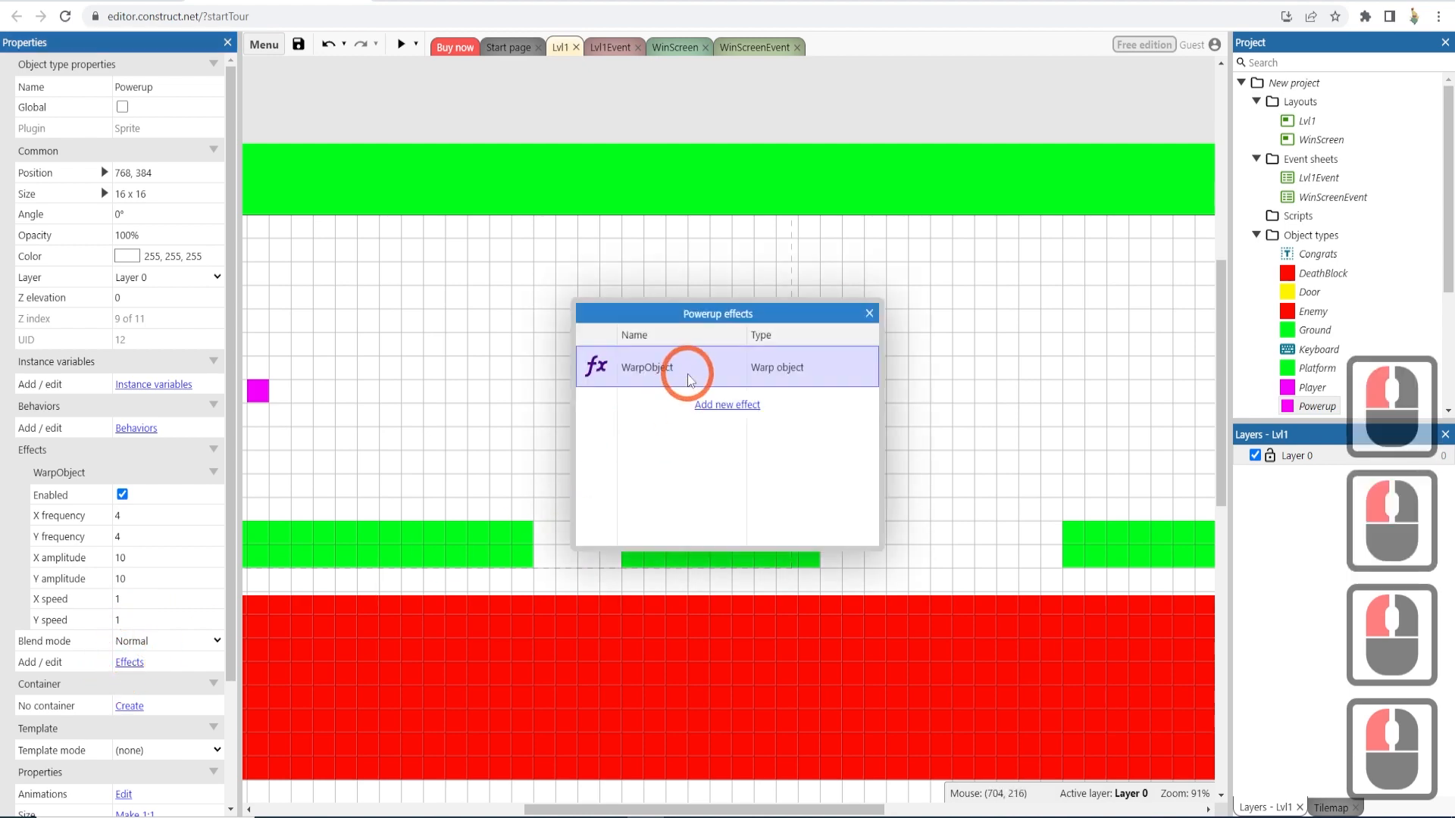
{"action": "key", "text": "Delete"}
- Browse the list of available effects for the Powerup, then cancel and close the effects dialog
{"action": "left_click", "coordinate": [712, 365]}
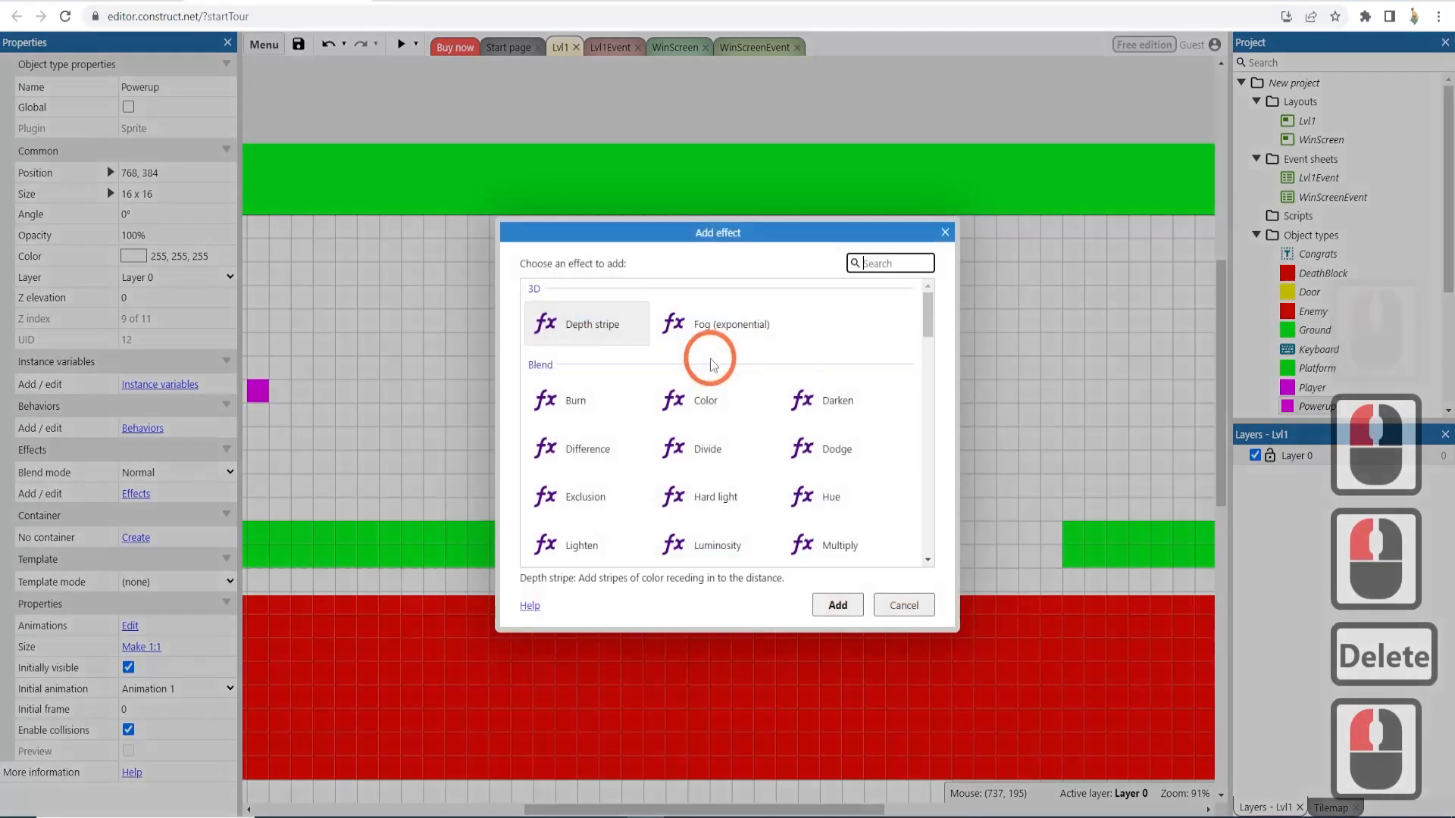
{"action": "scroll", "coordinate": [724, 390], "scroll_direction": "down", "scroll_amount": 2}
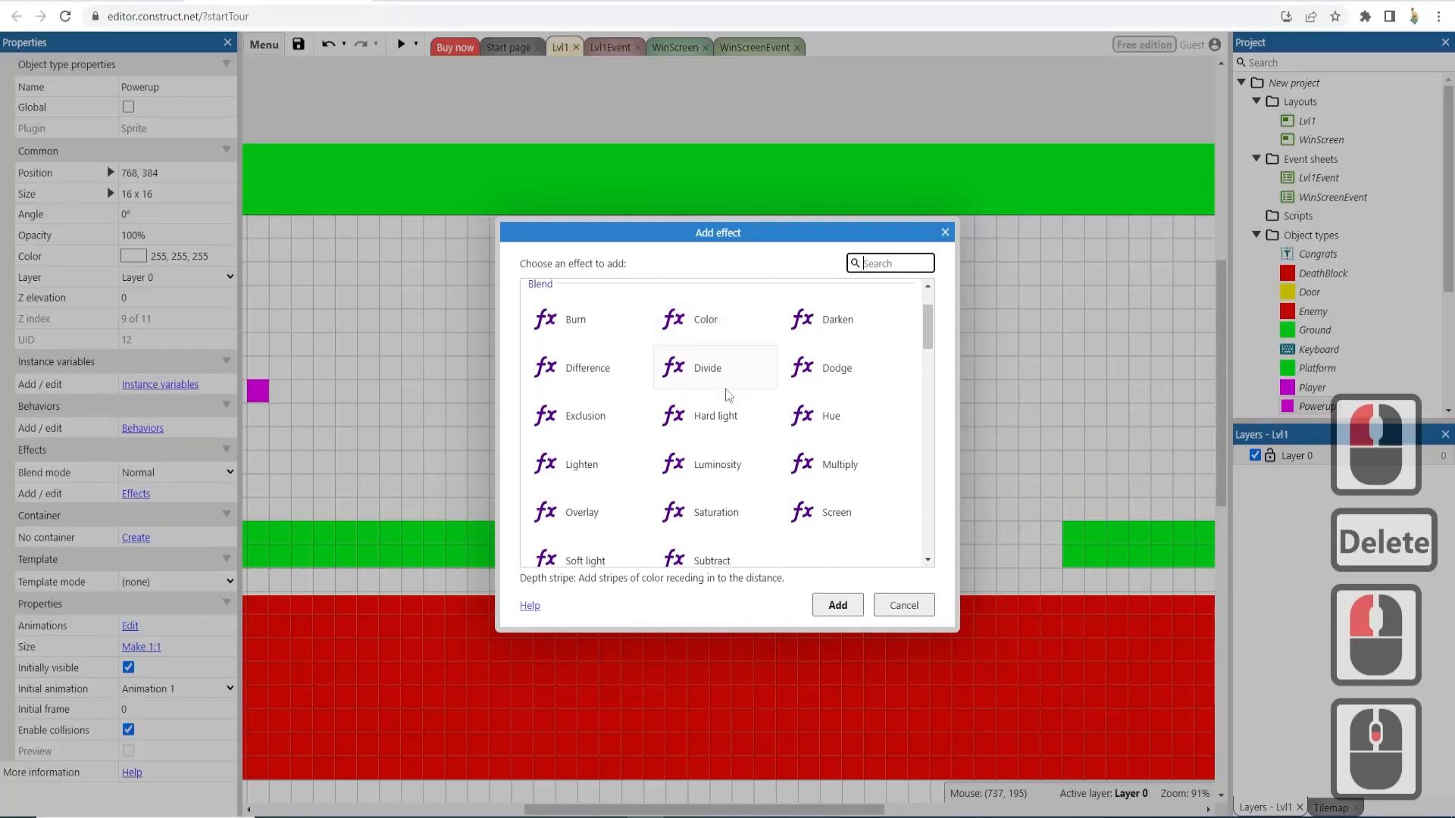
{"action": "scroll", "coordinate": [728, 394], "scroll_direction": "down", "scroll_amount": 7}
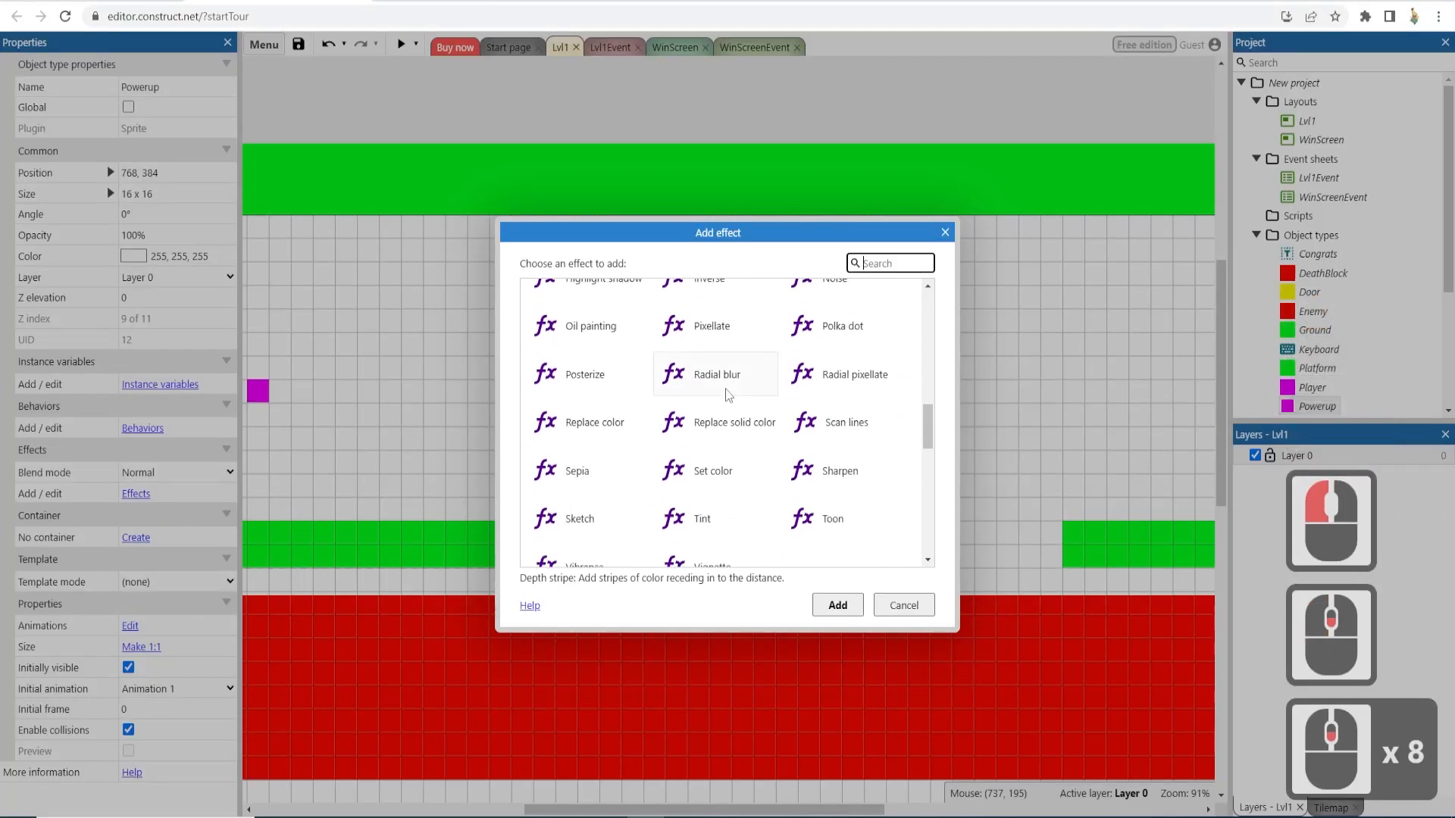
{"action": "scroll", "coordinate": [728, 394], "scroll_direction": "down", "scroll_amount": 3}
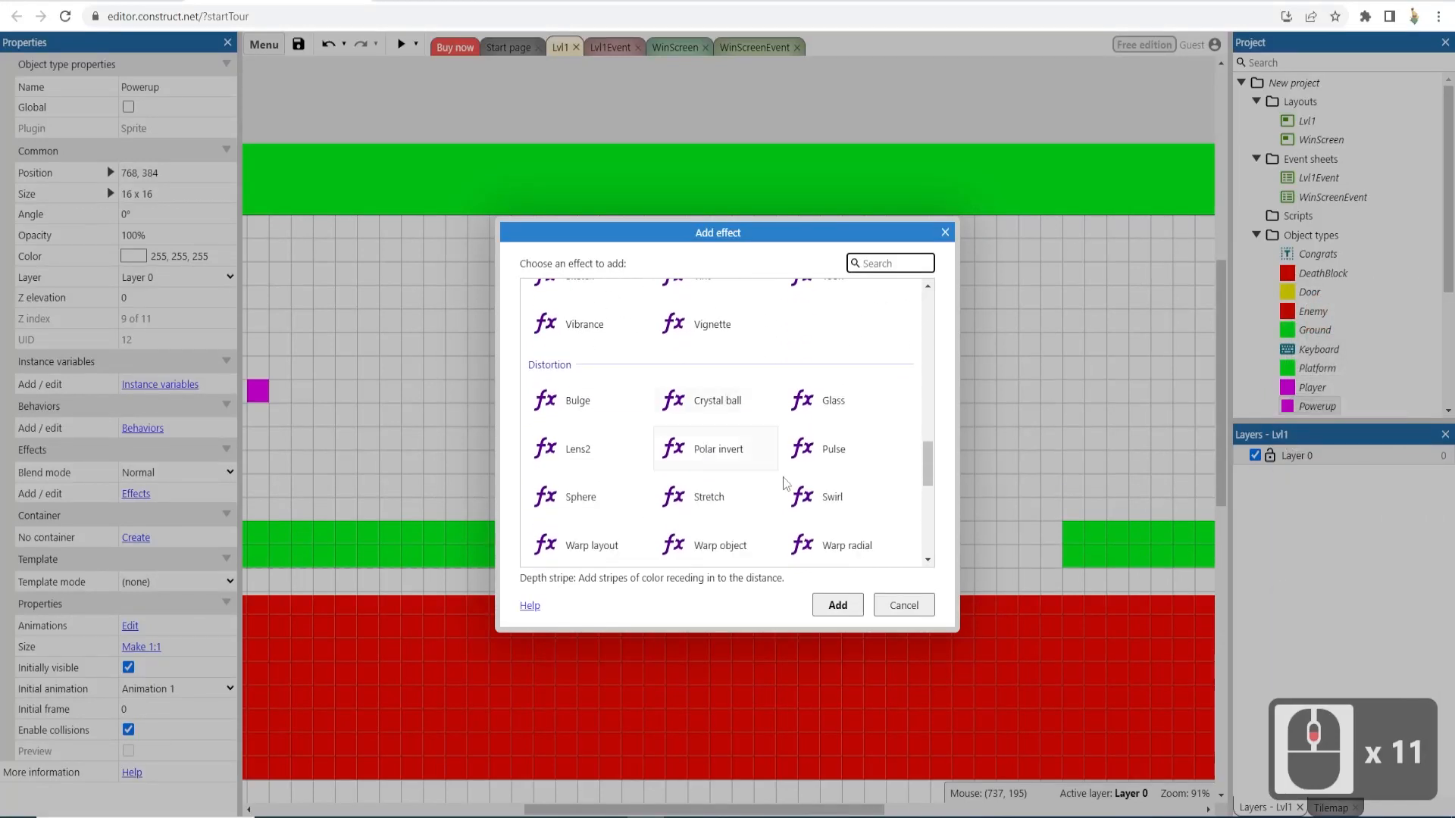
{"action": "left_click", "coordinate": [895, 611]}
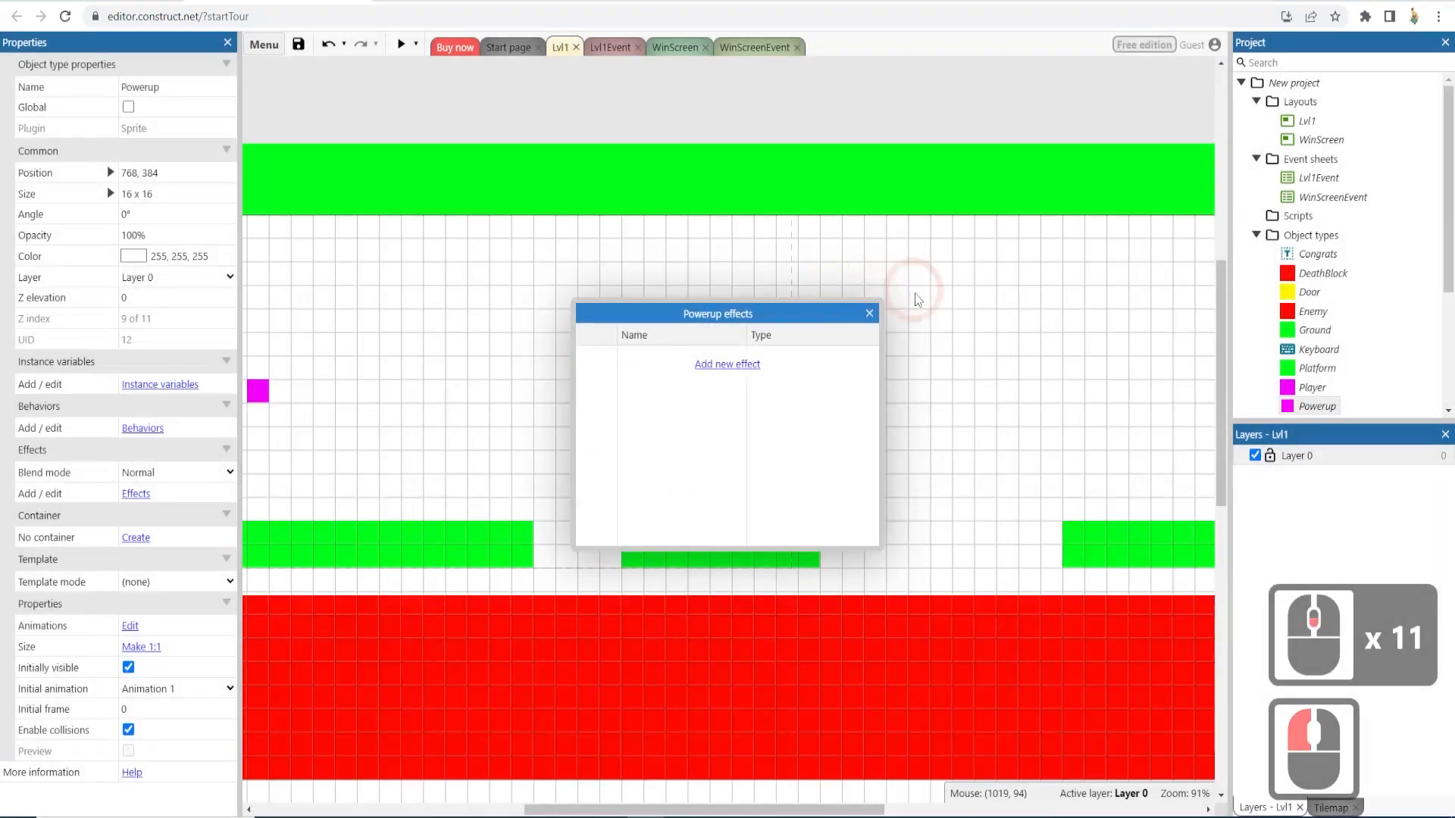
{"action": "left_click", "coordinate": [869, 313]}
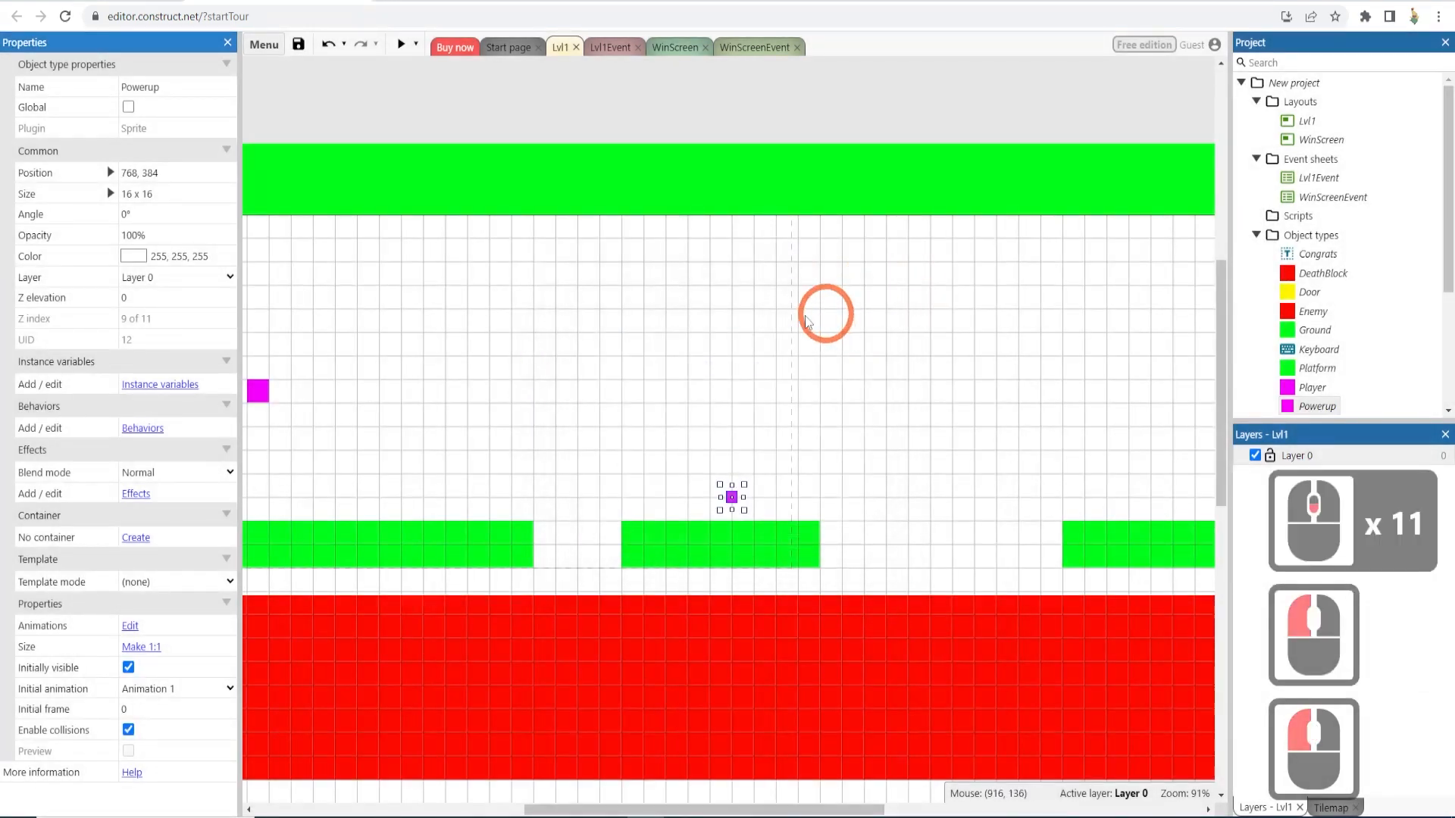
- Insert a Shadow light object into the level, placing it in the open area above the middle platform
{"action": "left_click", "coordinate": [639, 365]}
{"action": "middle_click_drag", "start_coordinate": [567, 381], "coordinate": [685, 367]}
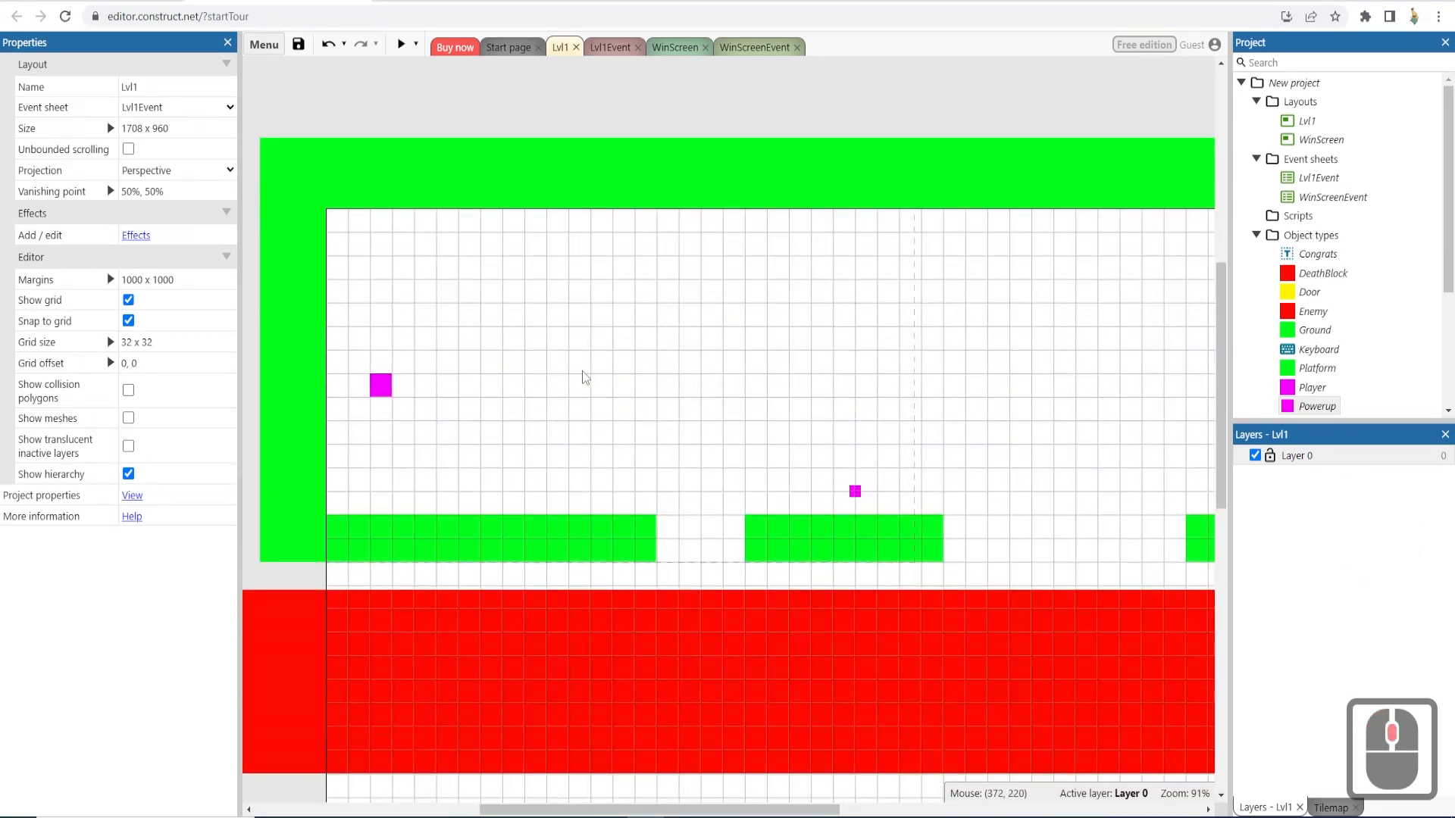
{"action": "left_click", "coordinate": [380, 385]}
{"action": "left_click", "coordinate": [470, 378]}
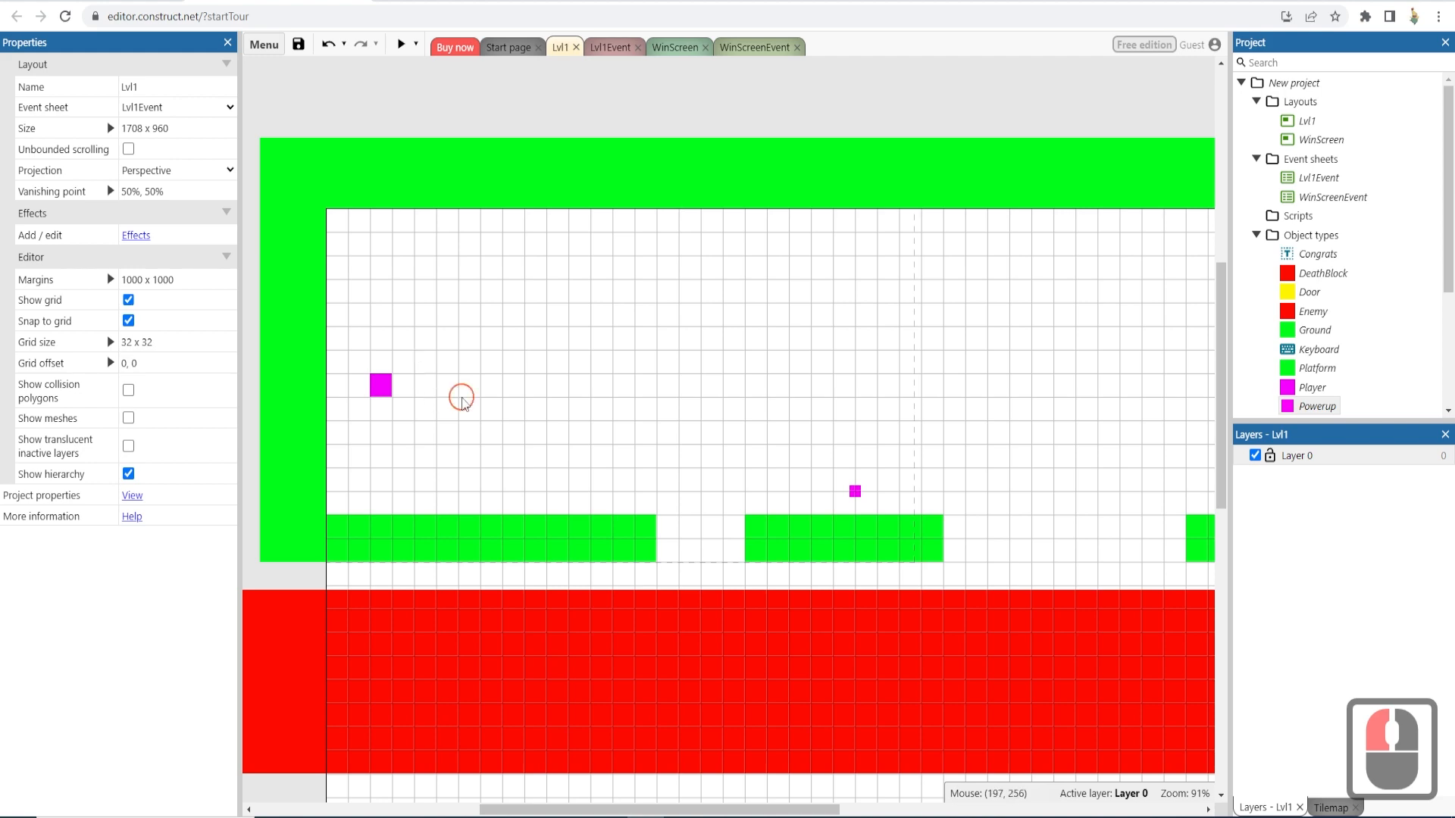
{"action": "double_click", "coordinate": [923, 343]}
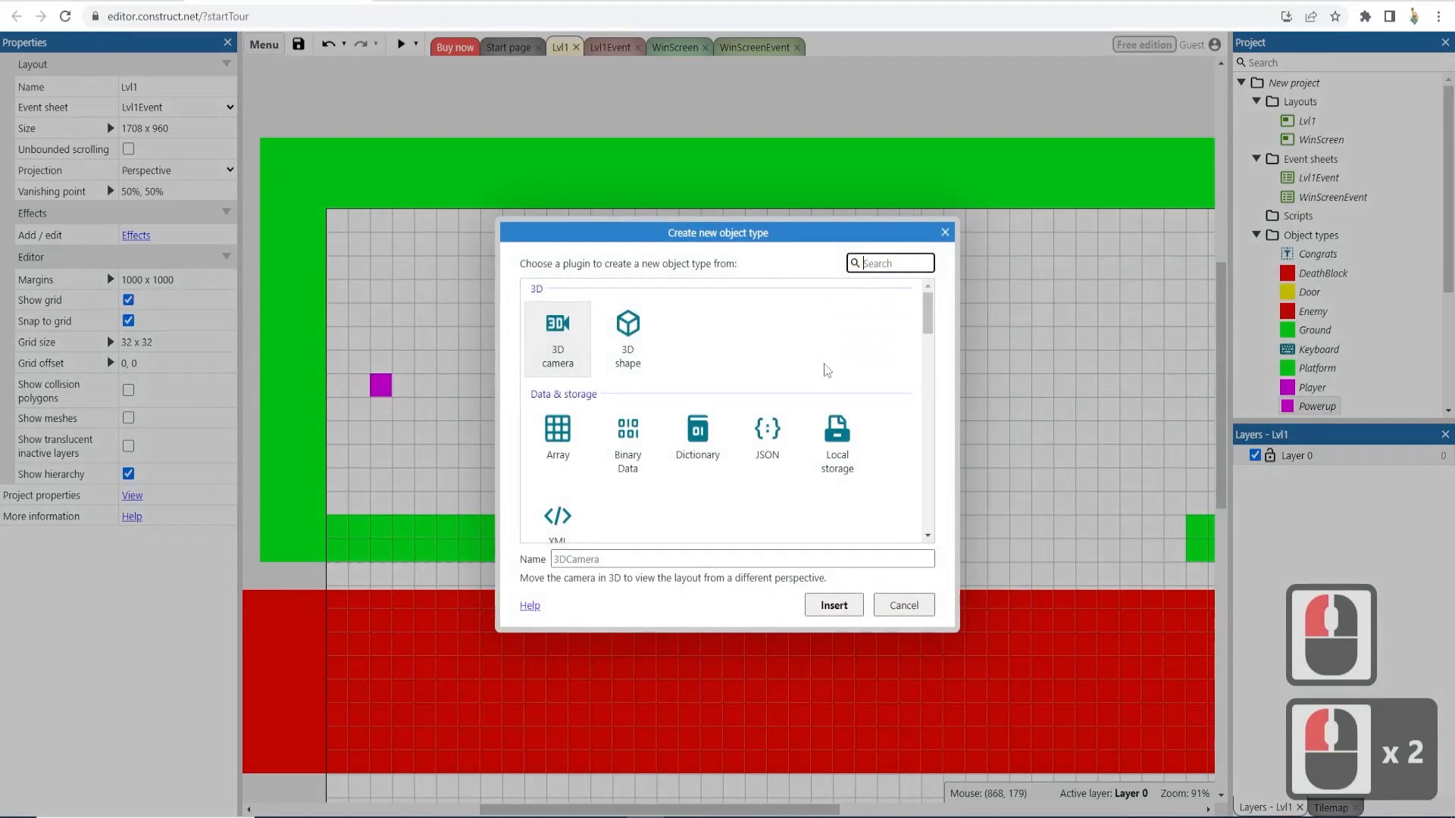
{"action": "scroll", "coordinate": [808, 416], "scroll_direction": "down", "scroll_amount": 4}
{"action": "scroll", "coordinate": [808, 415], "scroll_direction": "down", "scroll_amount": 2}
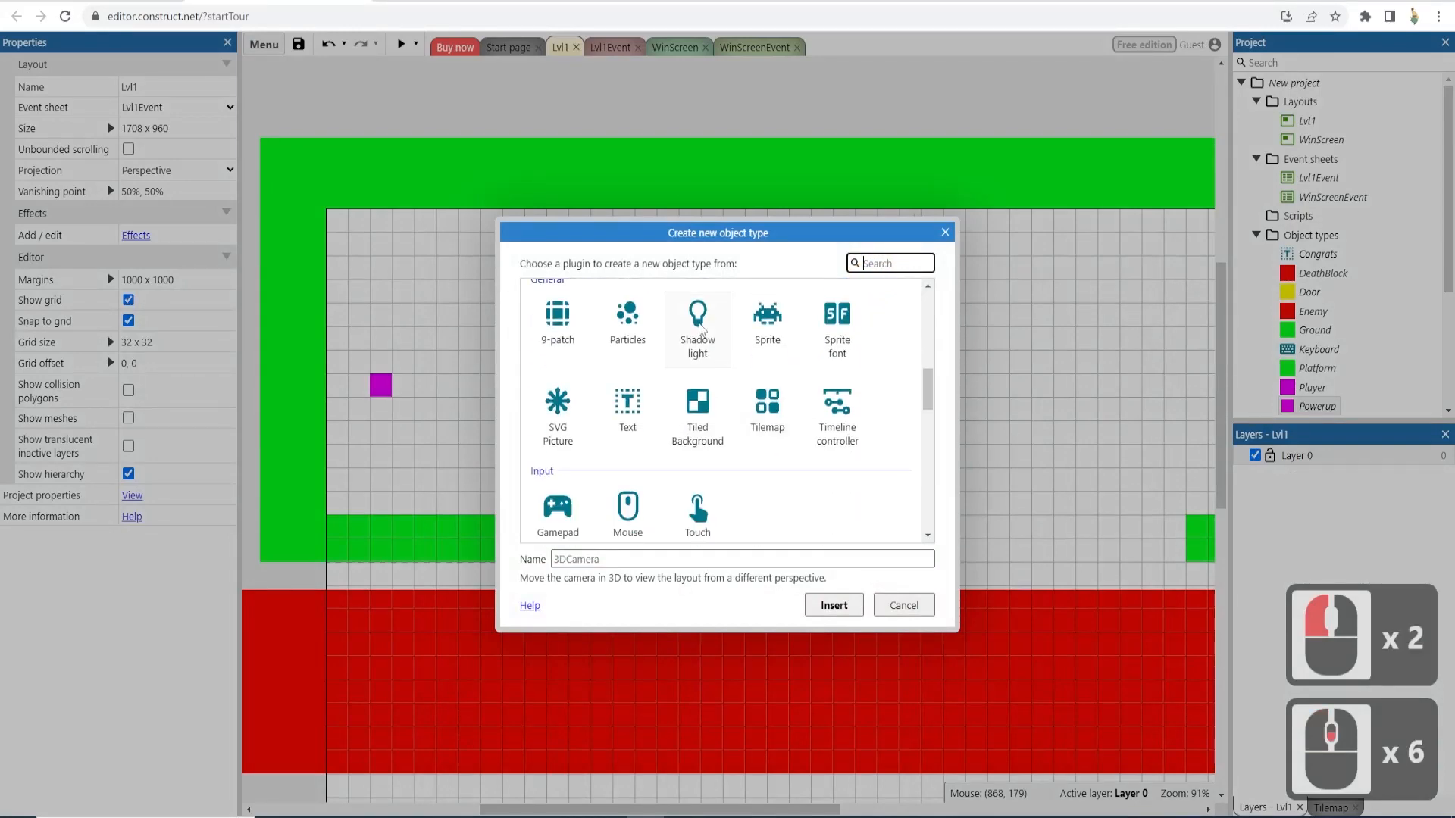
{"action": "double_click", "coordinate": [698, 327]}
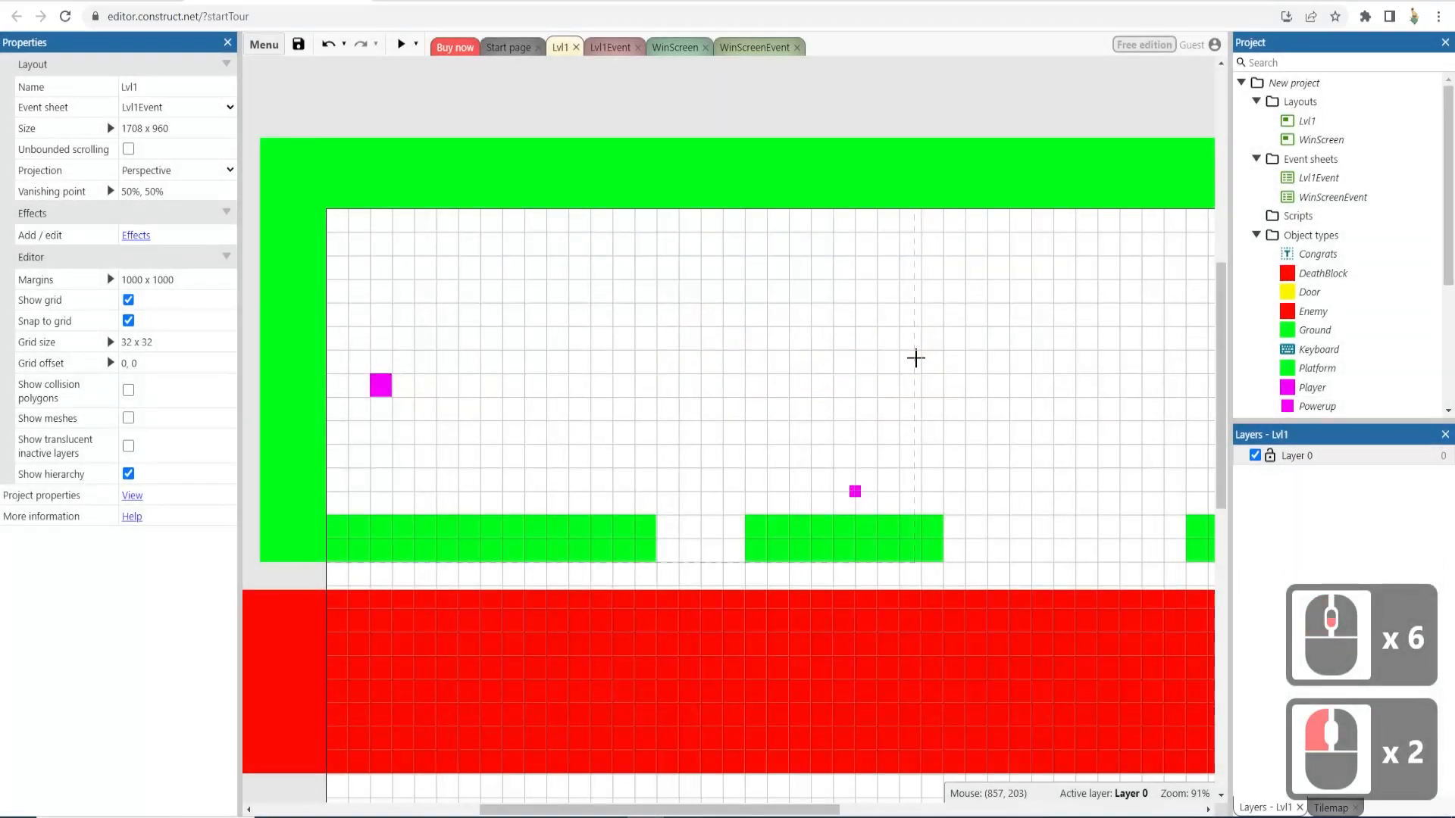
{"action": "left_click", "coordinate": [901, 359]}
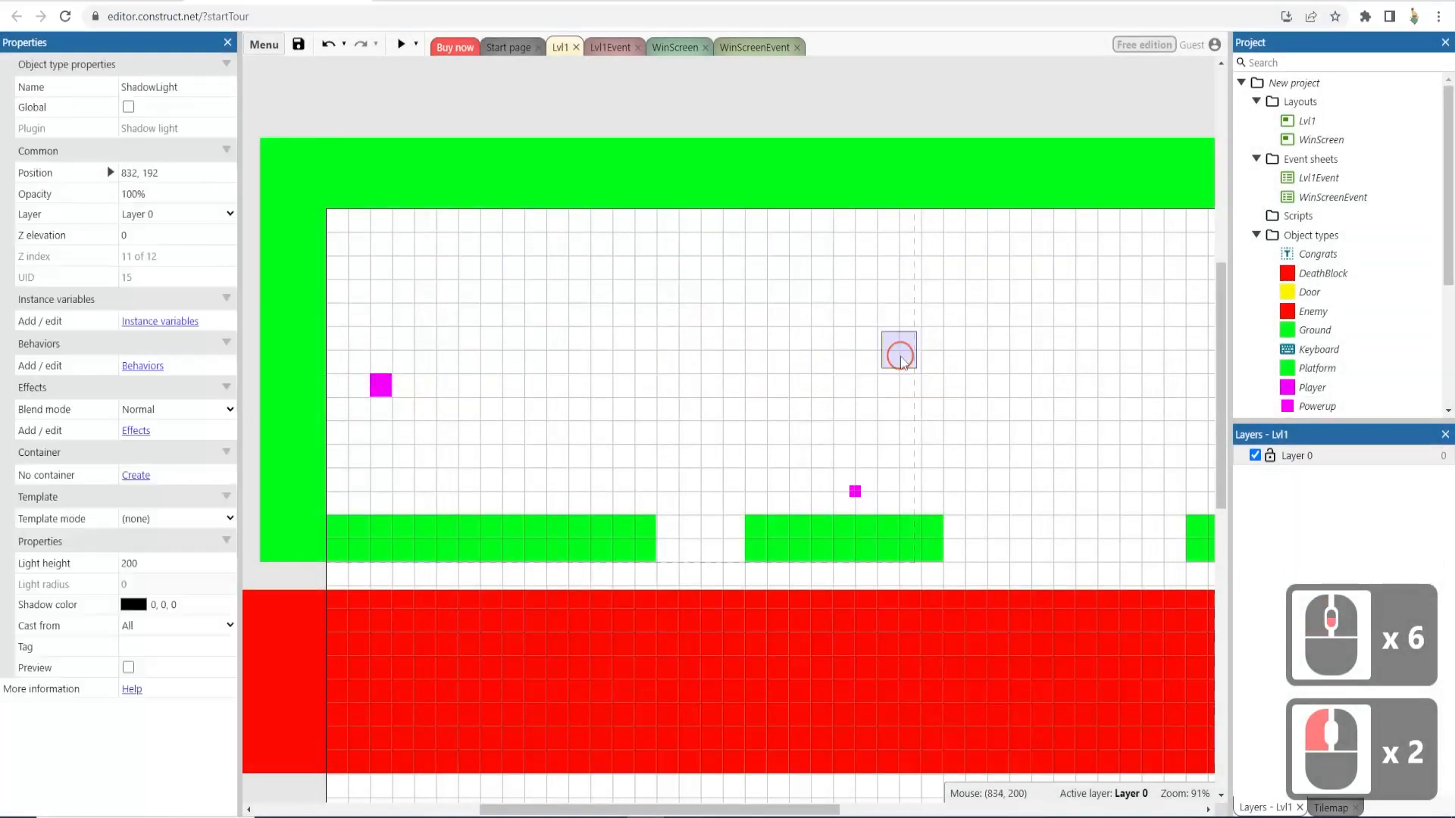
- Preview the level with the shadow light, walk the player right, then close the preview
{"action": "left_click", "coordinate": [400, 46]}
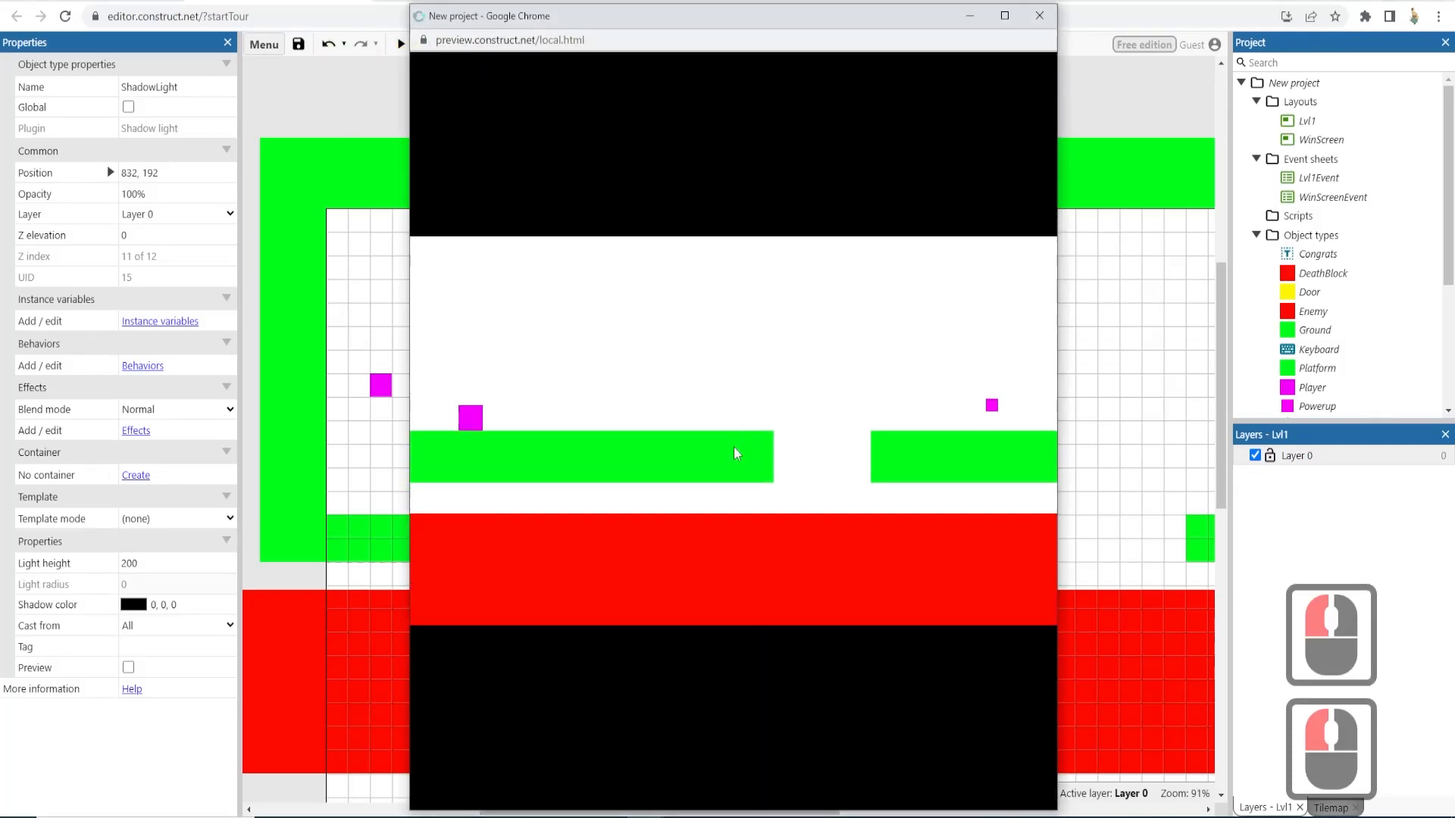
{"action": "key", "text": "Right"}
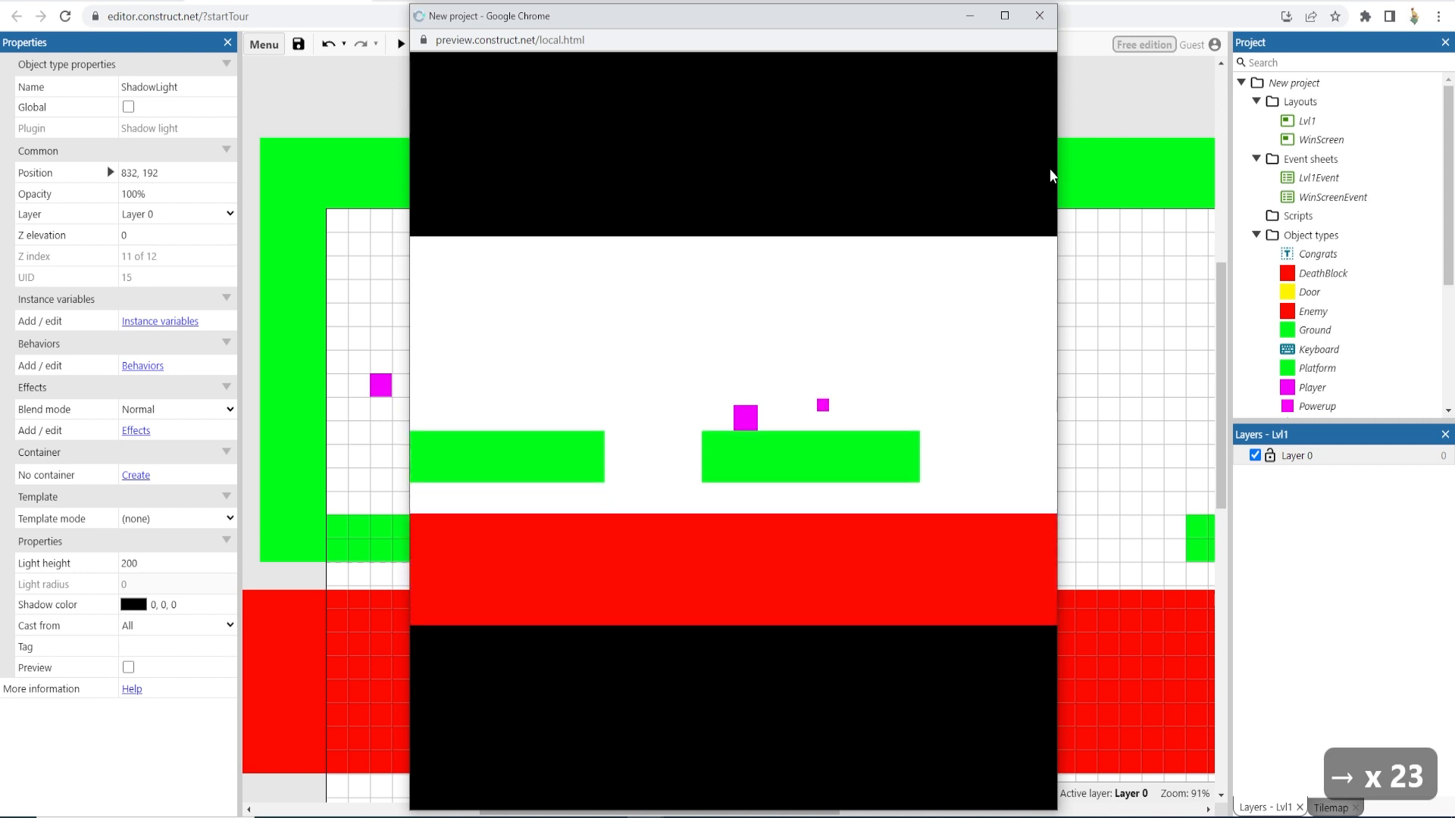
{"action": "left_click", "coordinate": [1040, 16]}
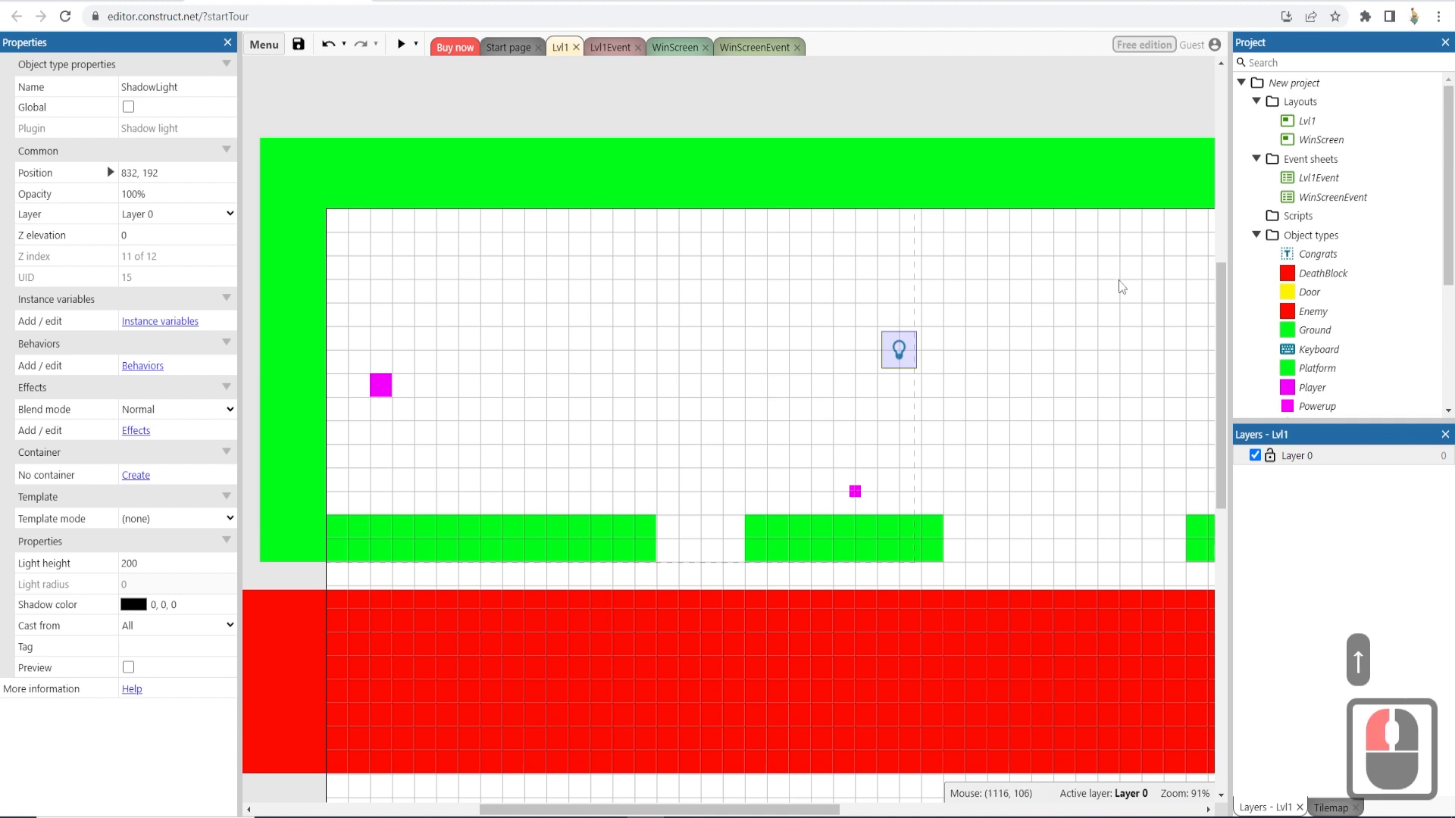
- Select the level's object types and add a Shadow caster behavior to the Ground object
{"action": "left_click", "coordinate": [1306, 275]}
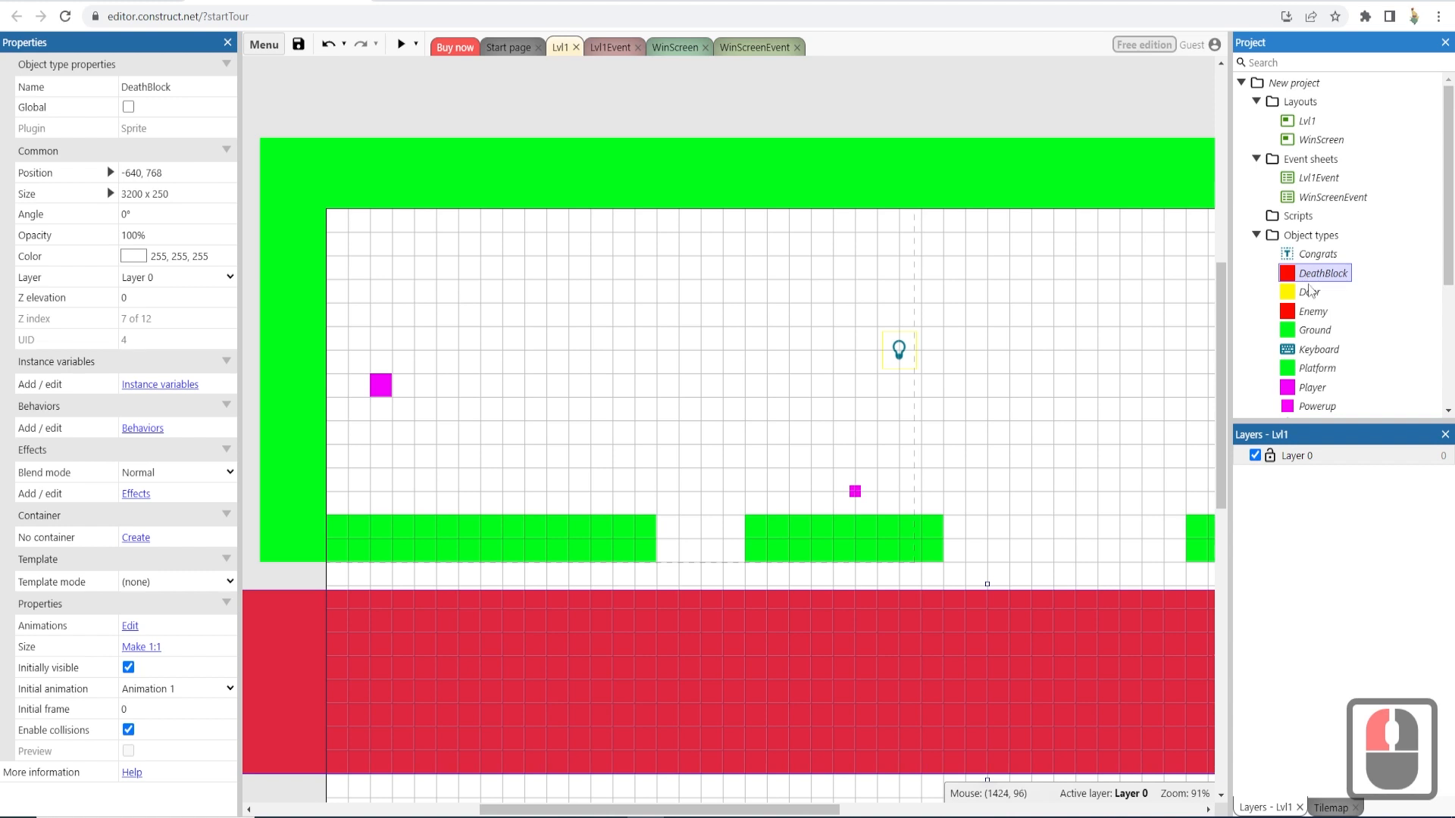
{"action": "left_click", "coordinate": [1302, 333], "text": "shift"}
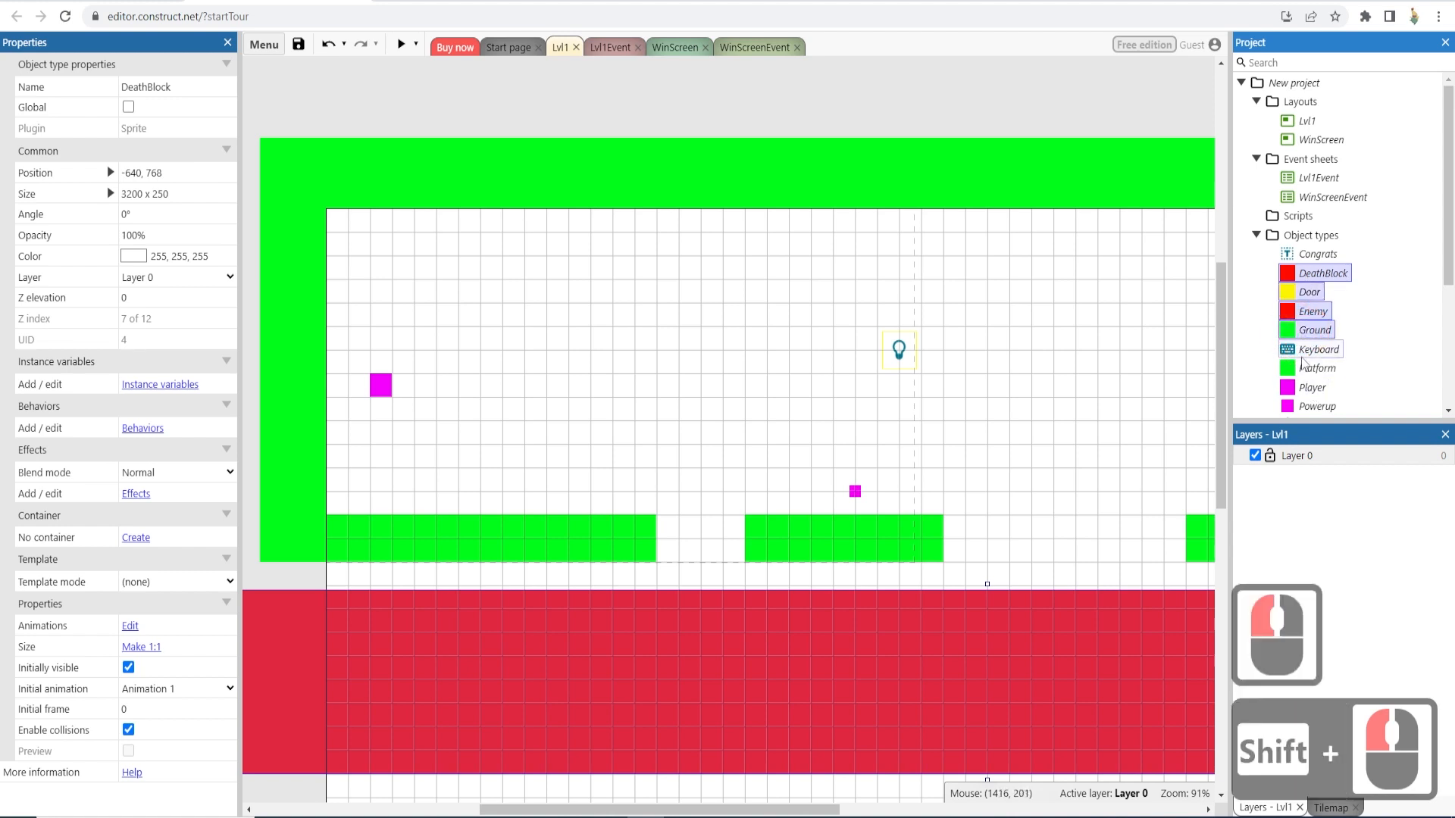
{"action": "scroll", "coordinate": [1301, 358], "scroll_direction": "down", "scroll_amount": 2}
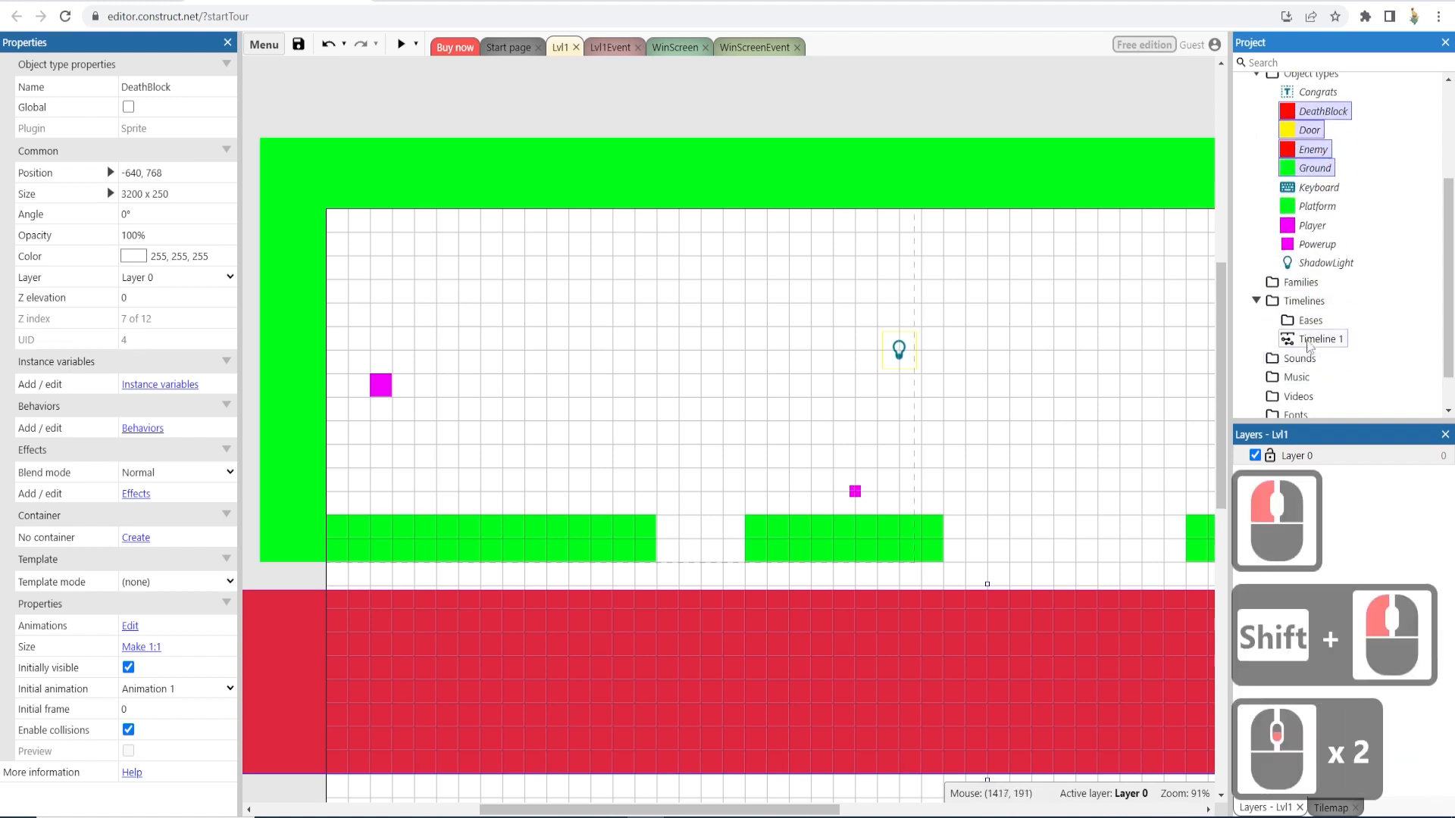
{"action": "left_click", "coordinate": [1319, 109]}
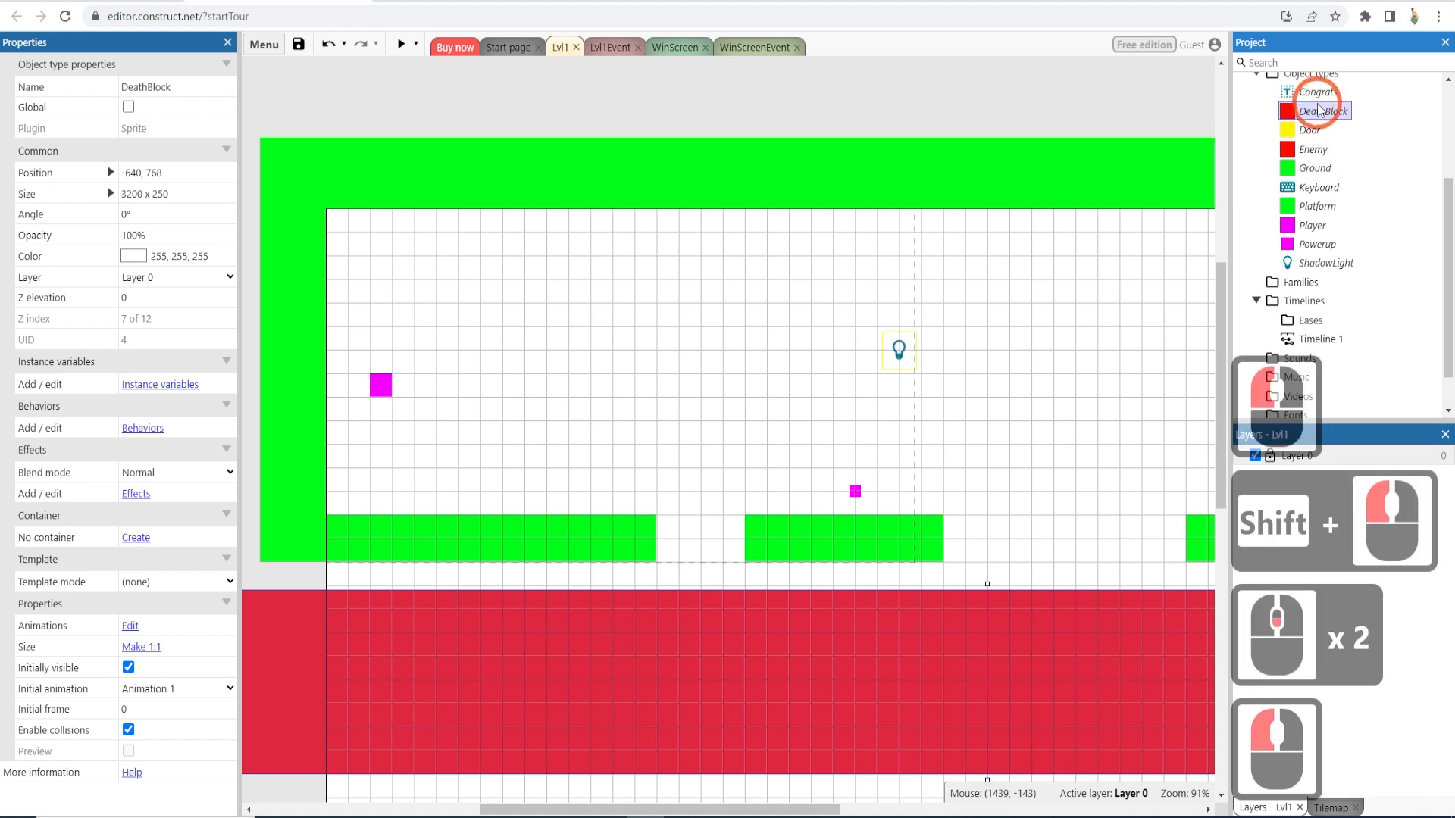
{"action": "left_click", "coordinate": [1318, 168], "text": "shift"}
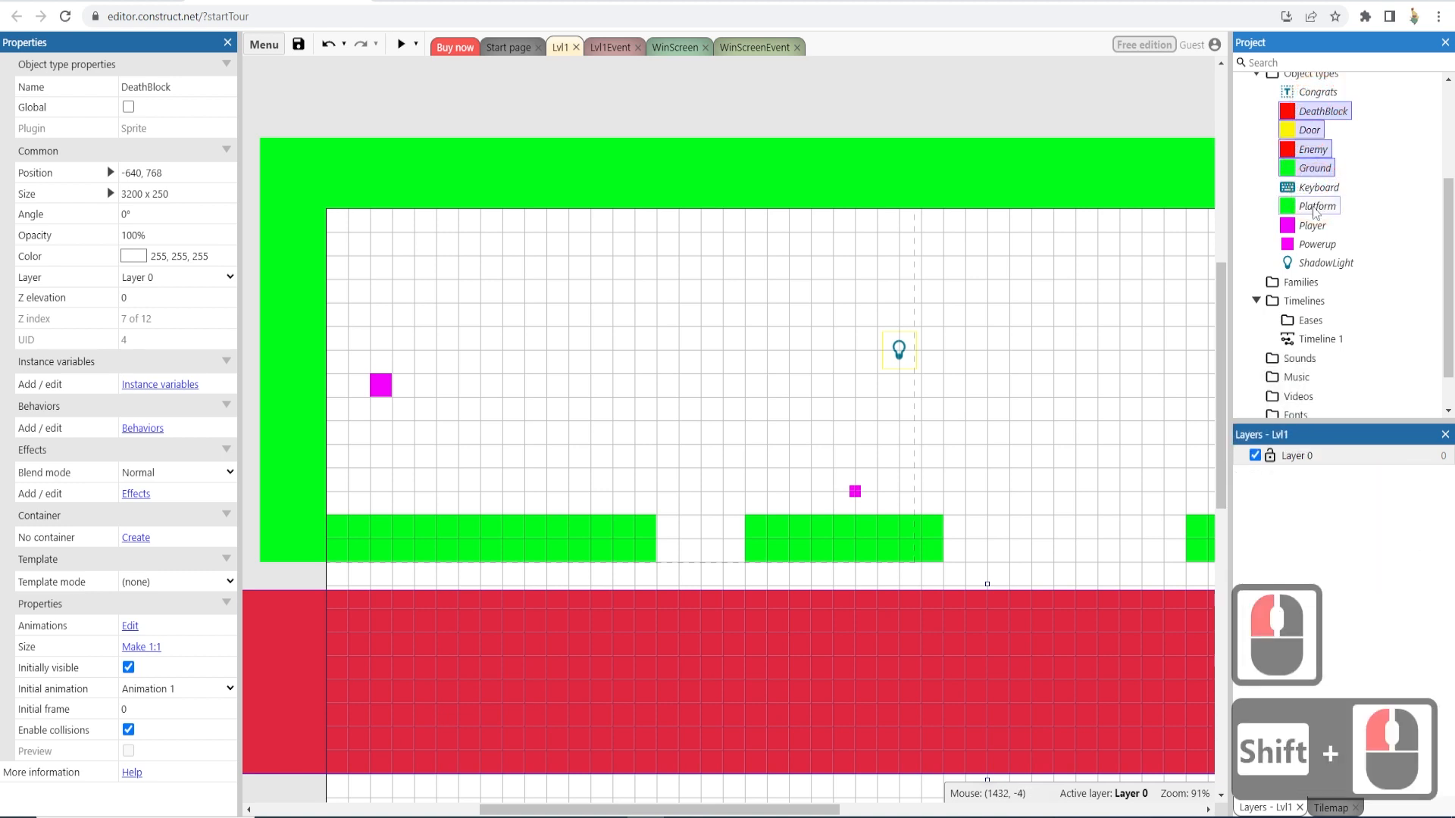
{"action": "left_click", "coordinate": [1313, 207], "text": "ctrl"}
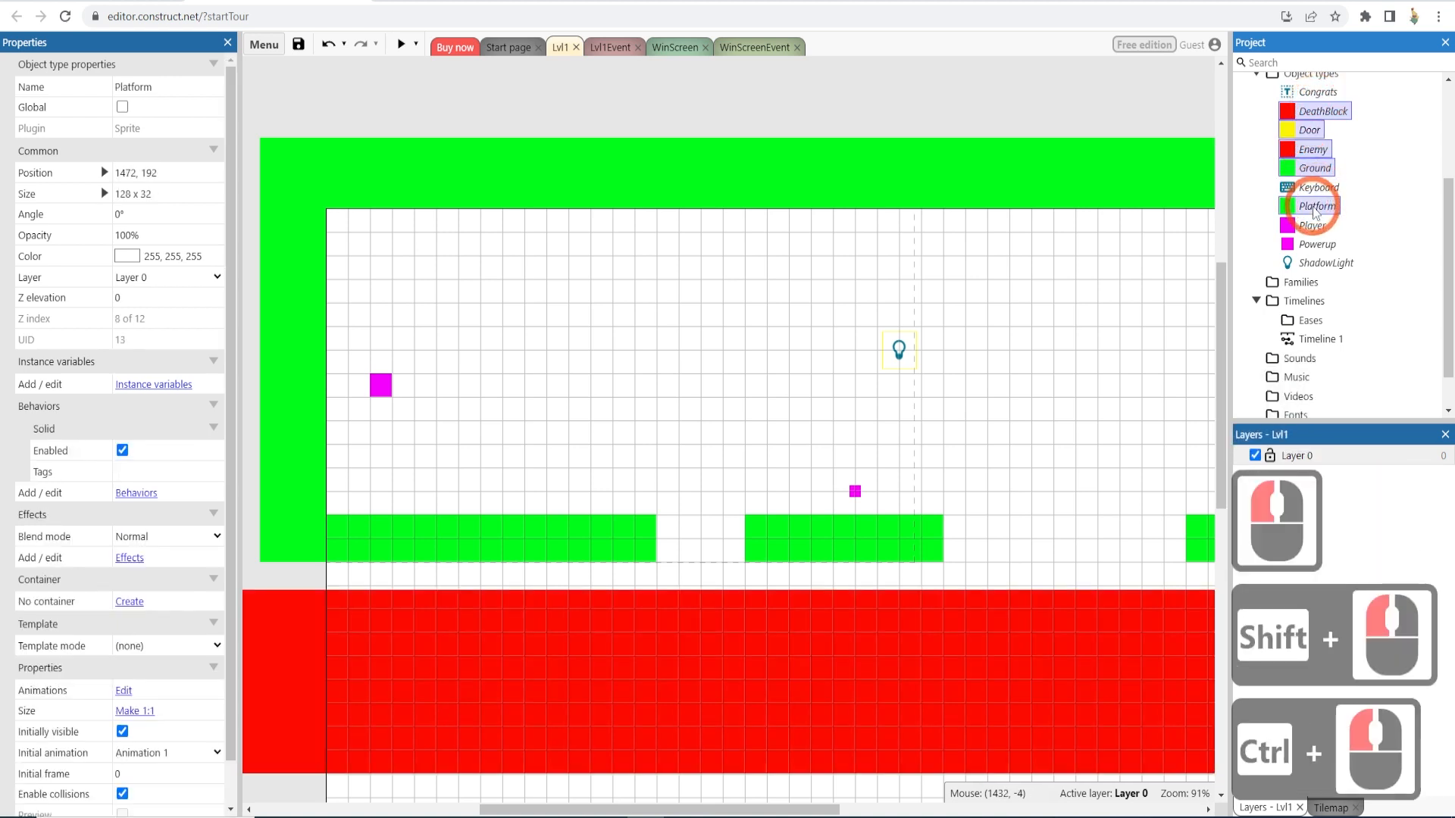
{"action": "left_click", "coordinate": [1315, 244], "text": "shift"}
{"action": "left_click", "coordinate": [1305, 113], "text": "ctrl"}
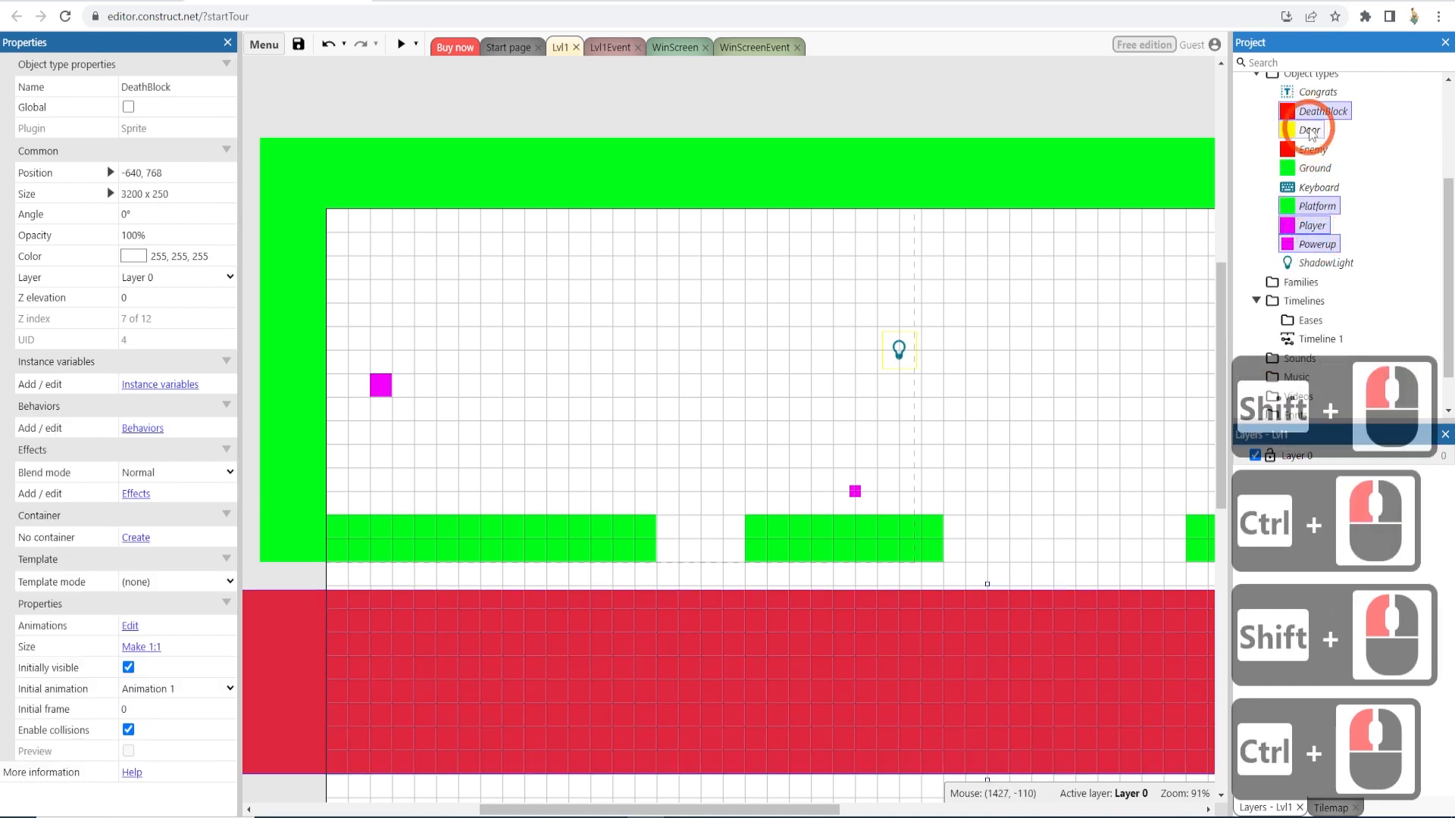
{"action": "left_click", "coordinate": [1309, 130], "text": "ctrl"}
{"action": "left_click", "coordinate": [1313, 150], "text": "ctrl"}
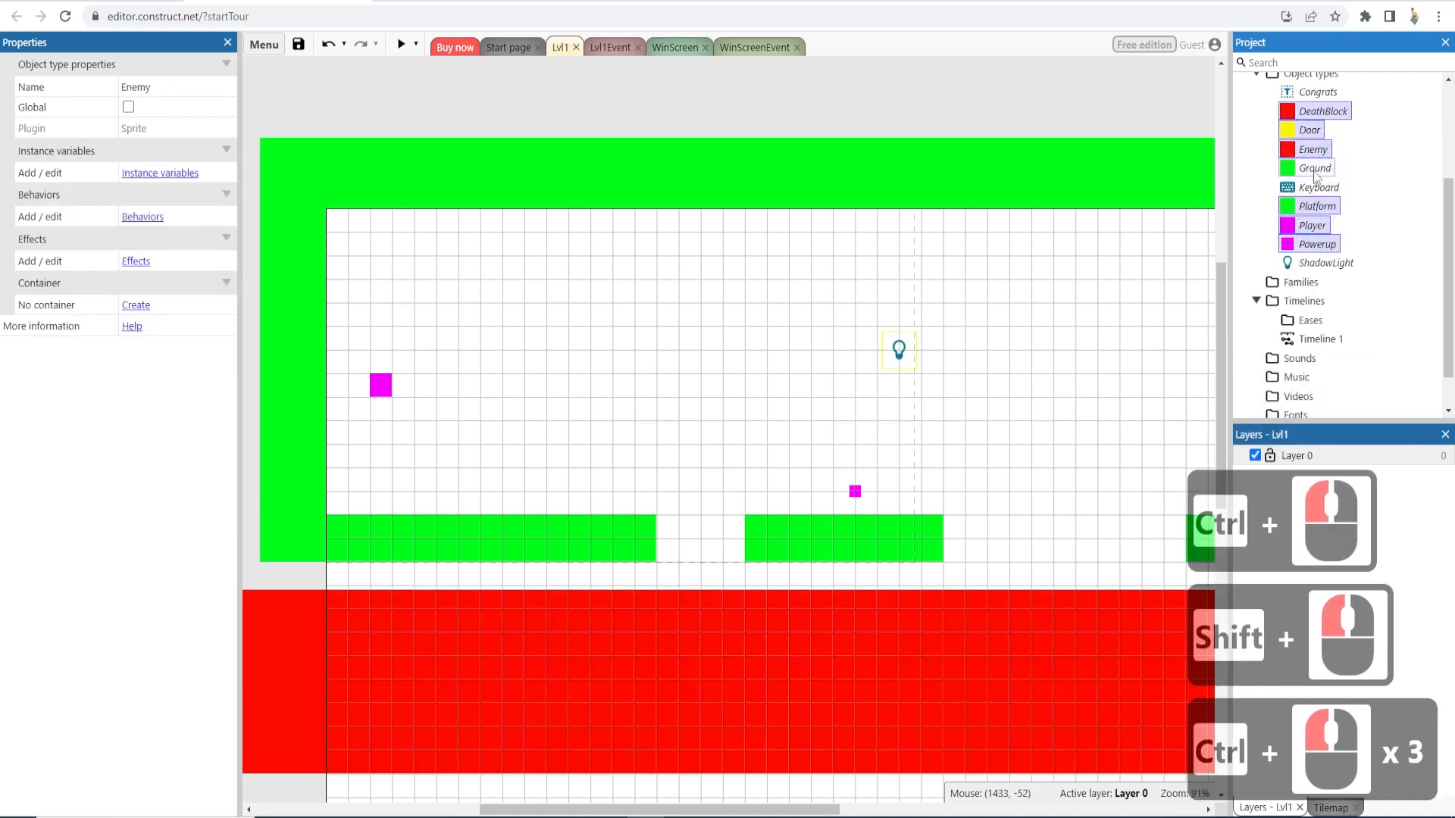
{"action": "left_click", "coordinate": [1315, 168], "text": "ctrl"}
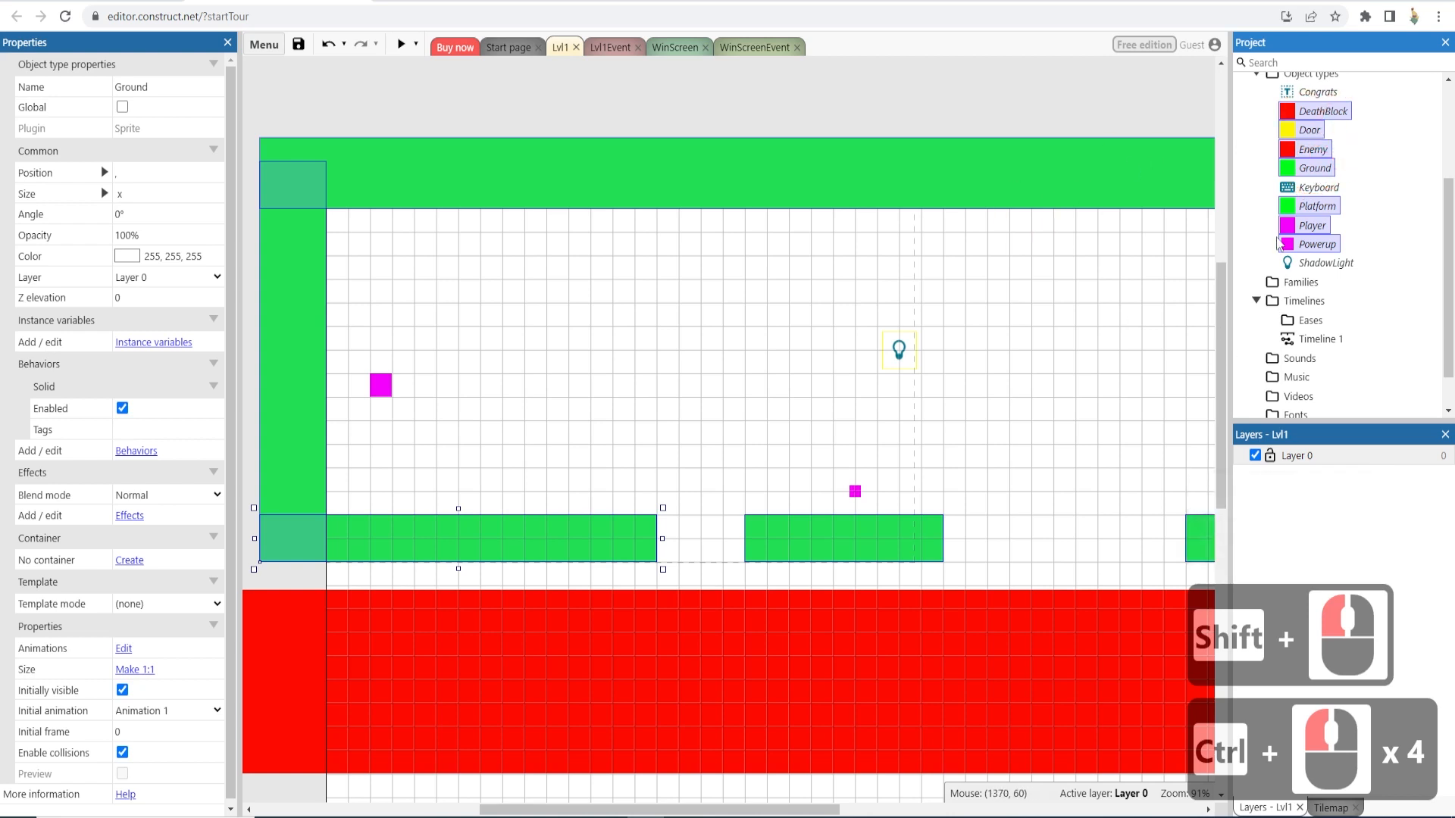
{"action": "left_click", "coordinate": [137, 451]}
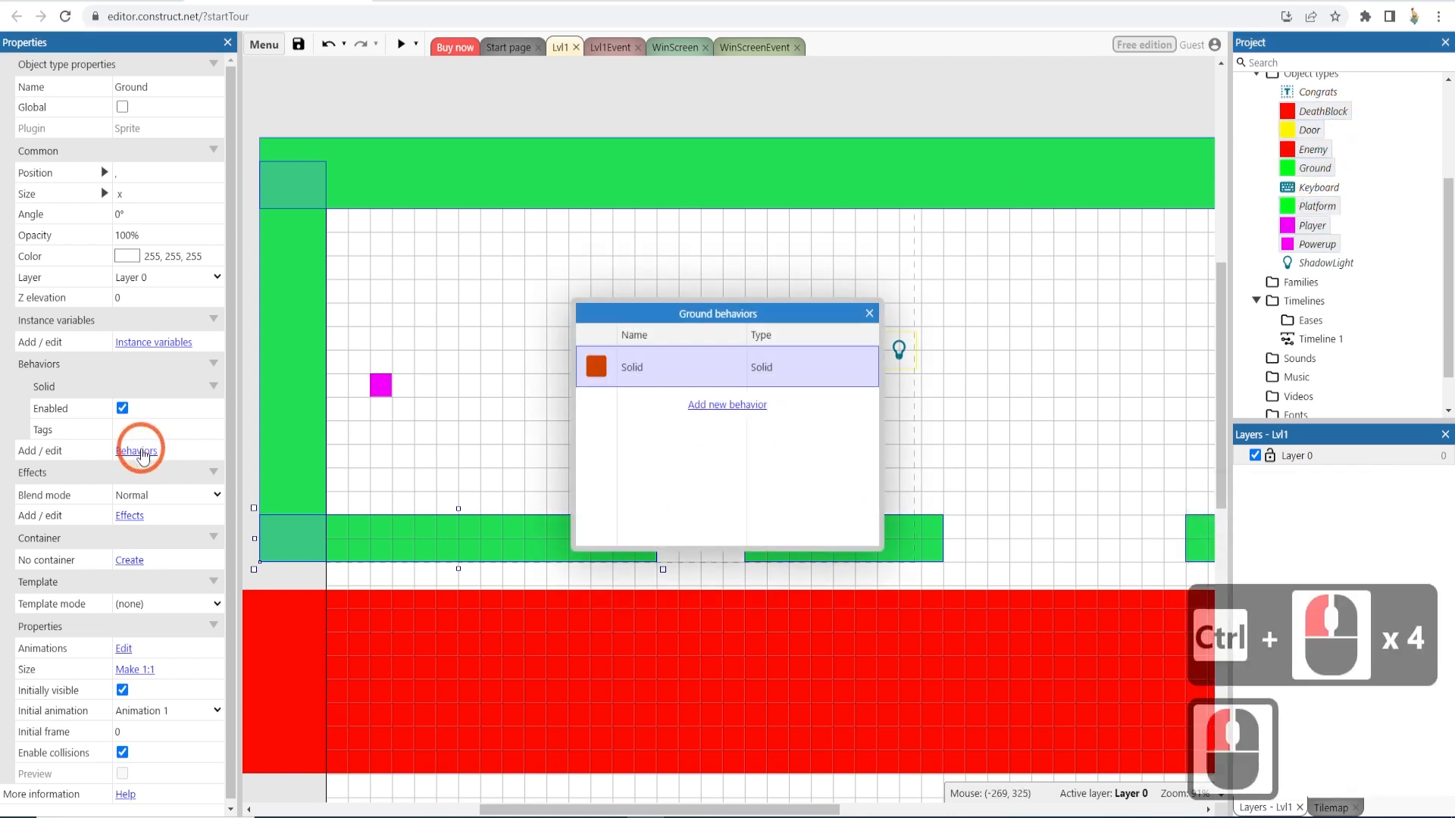
{"action": "left_click", "coordinate": [796, 403]}
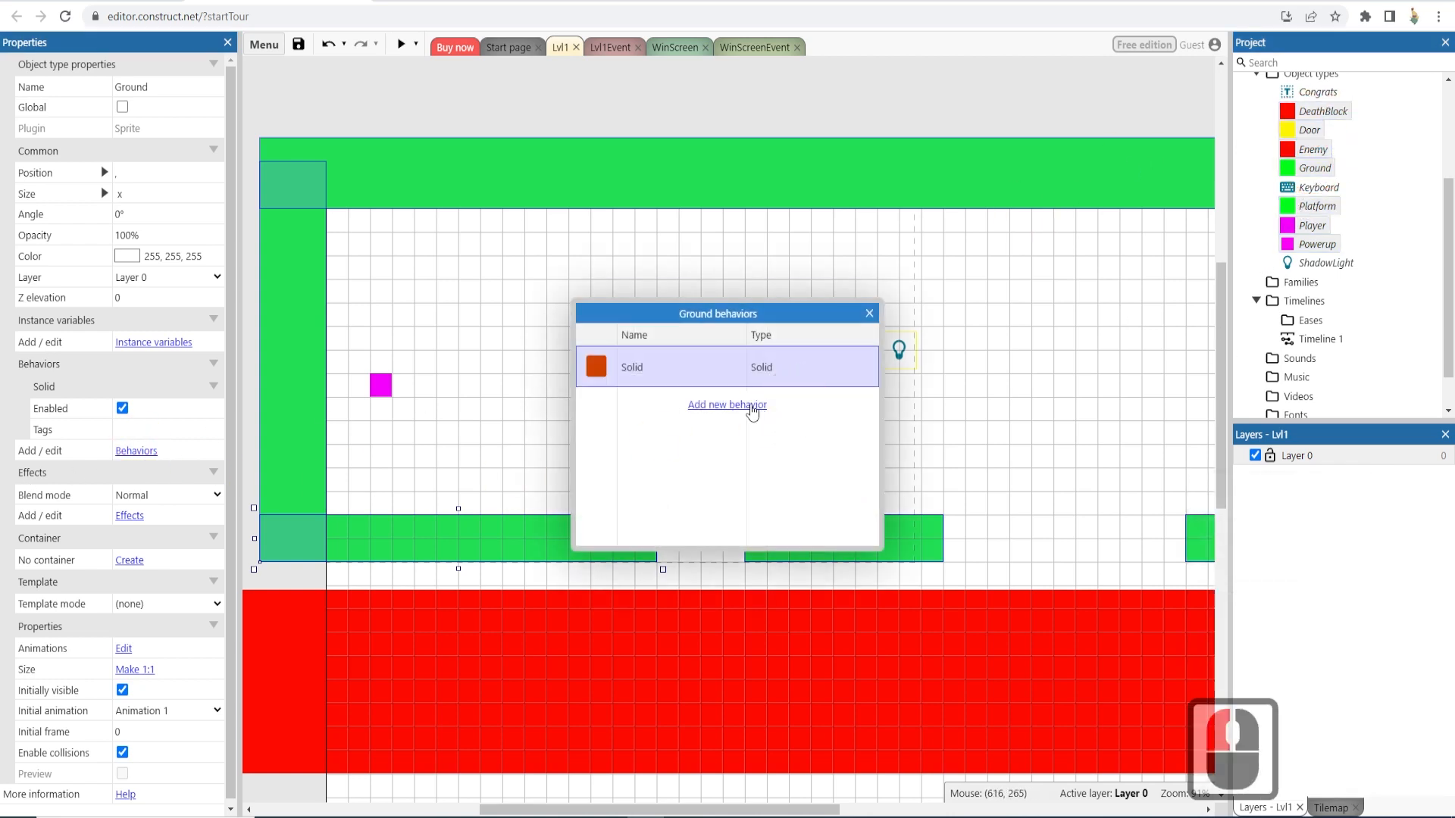
{"action": "left_click", "coordinate": [750, 406]}
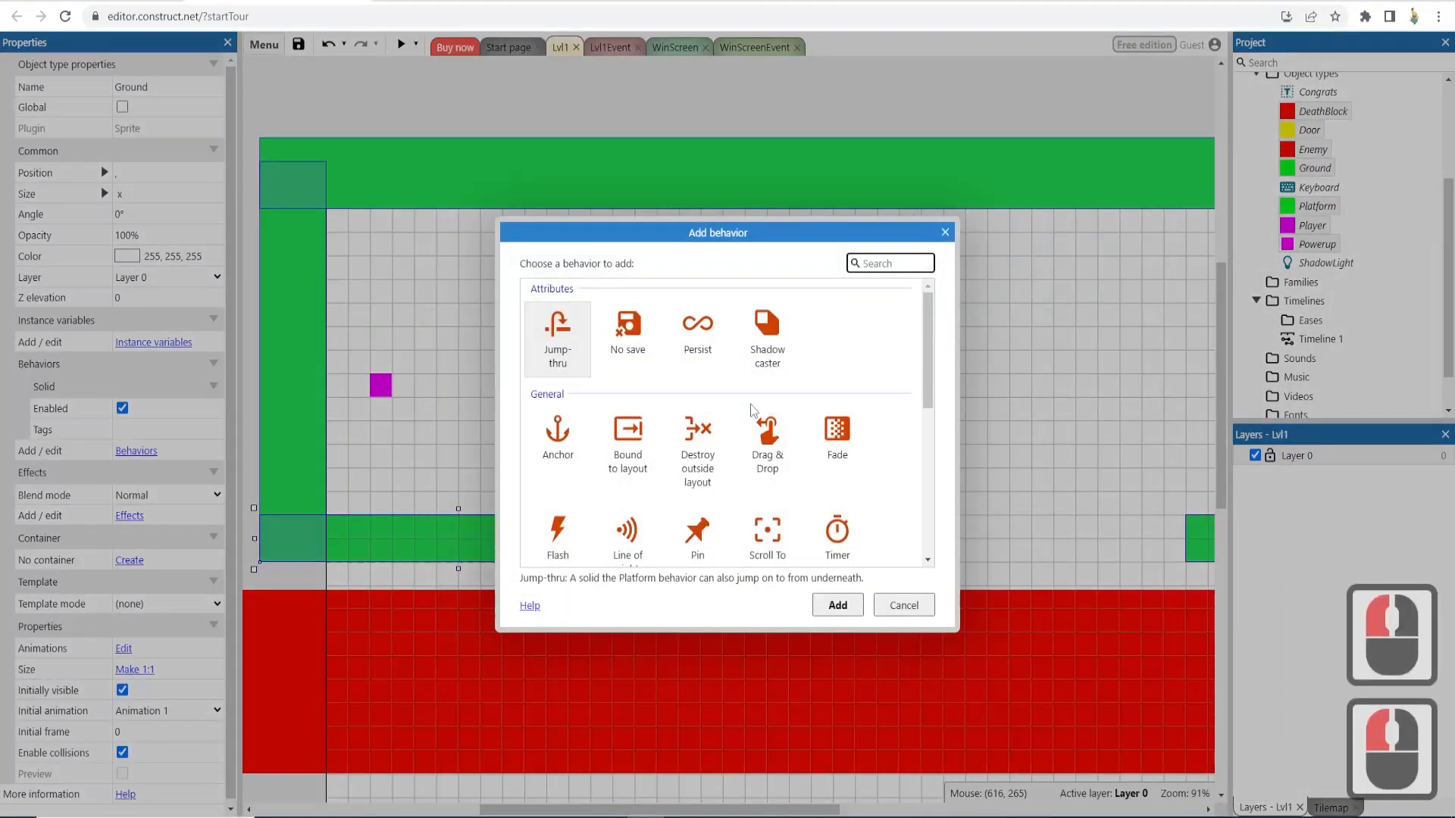
{"action": "type", "text": "sha"}
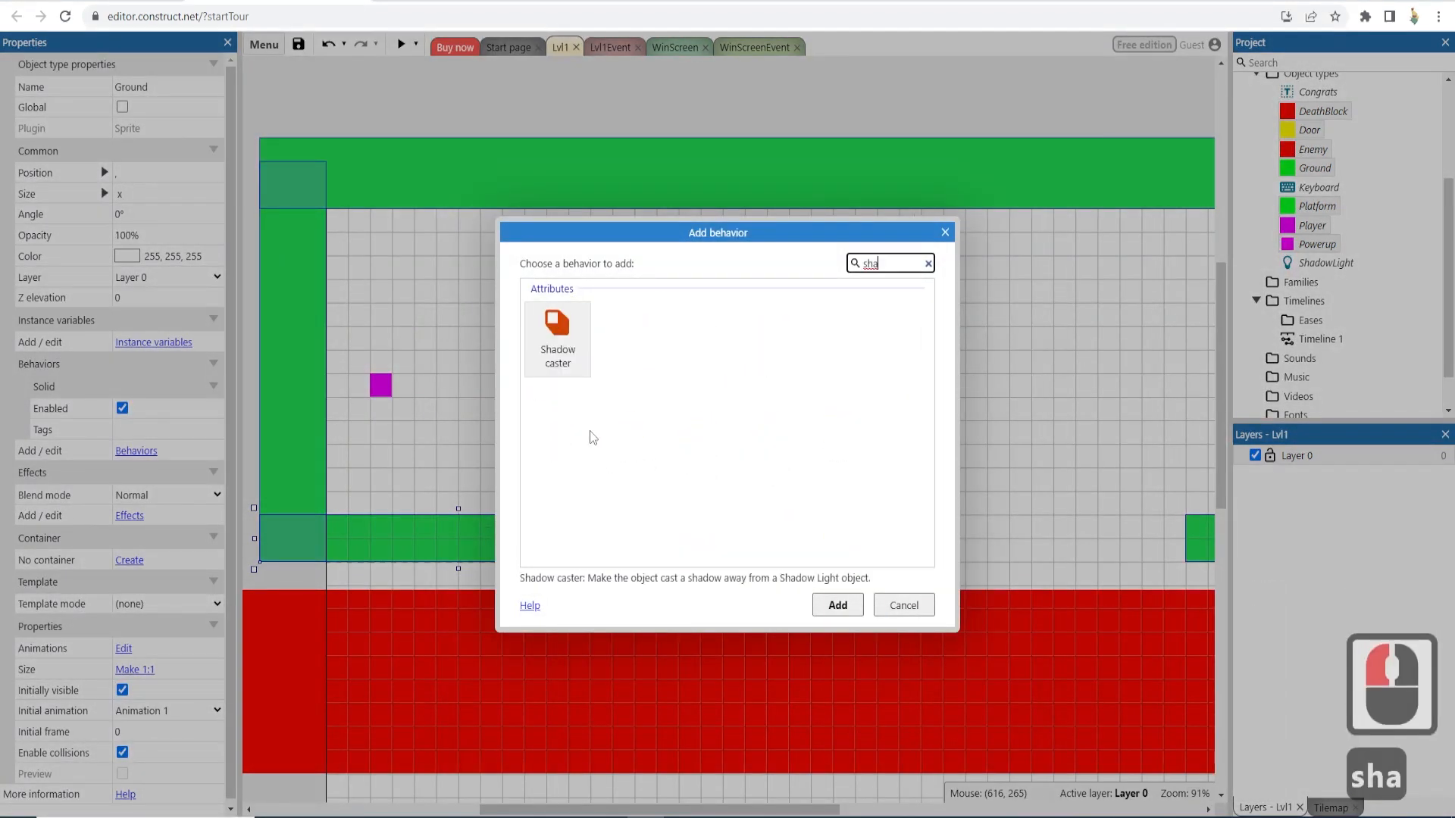
{"action": "left_click", "coordinate": [558, 340]}
{"action": "left_click", "coordinate": [842, 606]}
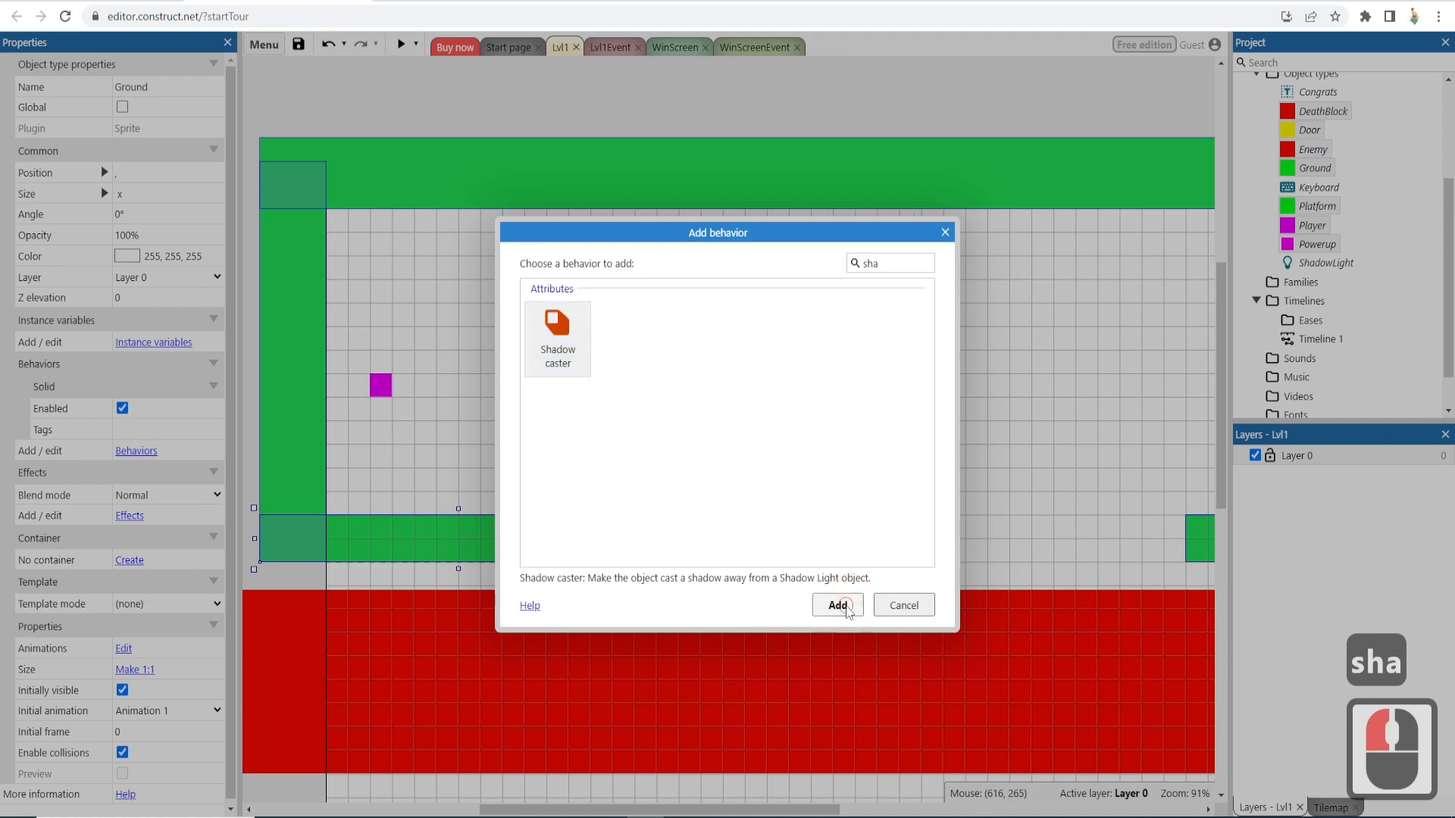
{"action": "left_click", "coordinate": [467, 257]}
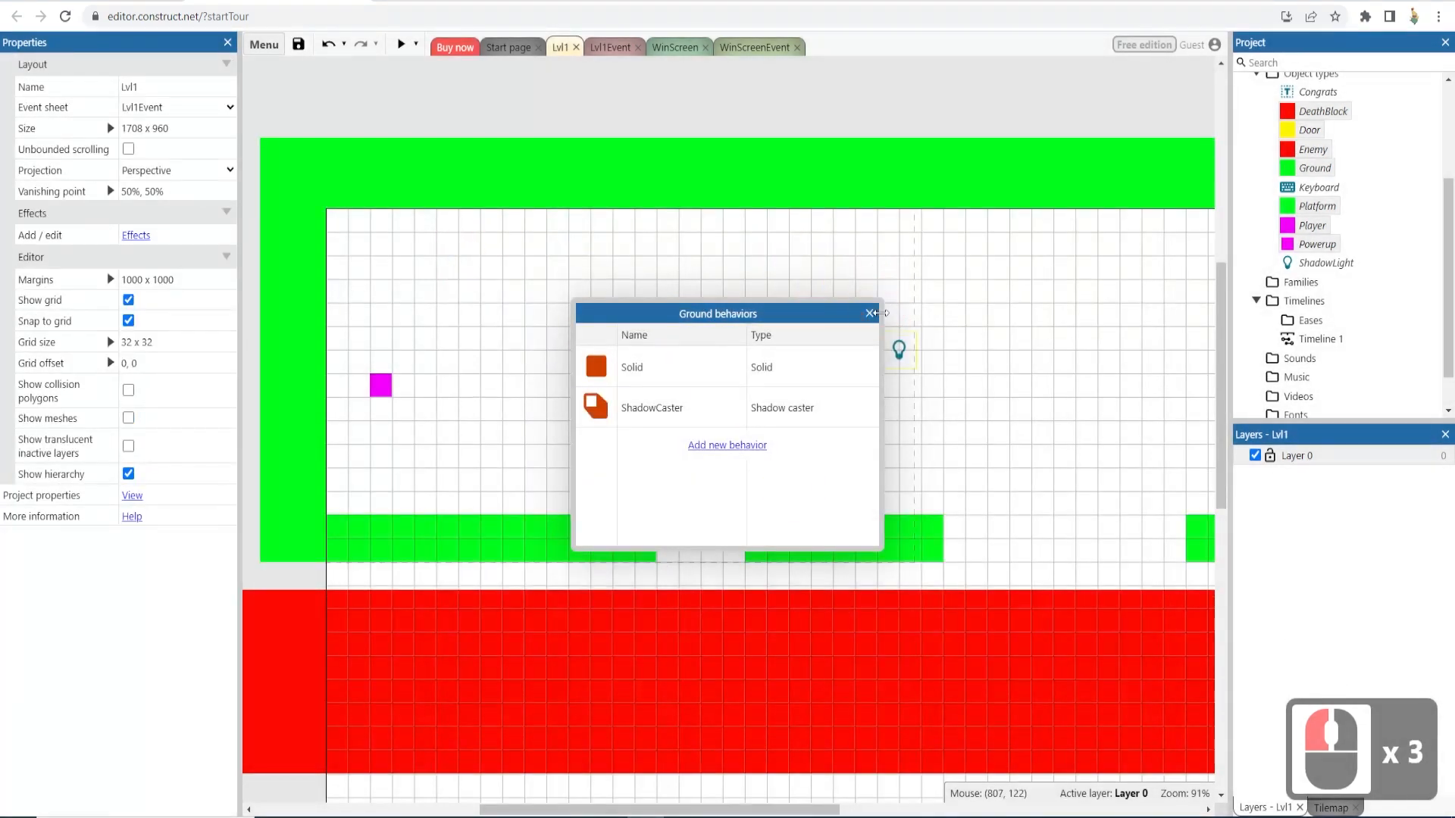
{"action": "left_click", "coordinate": [868, 312]}
- Preview and play the level to check the cast shadows, then close the preview
{"action": "left_click", "coordinate": [402, 47]}
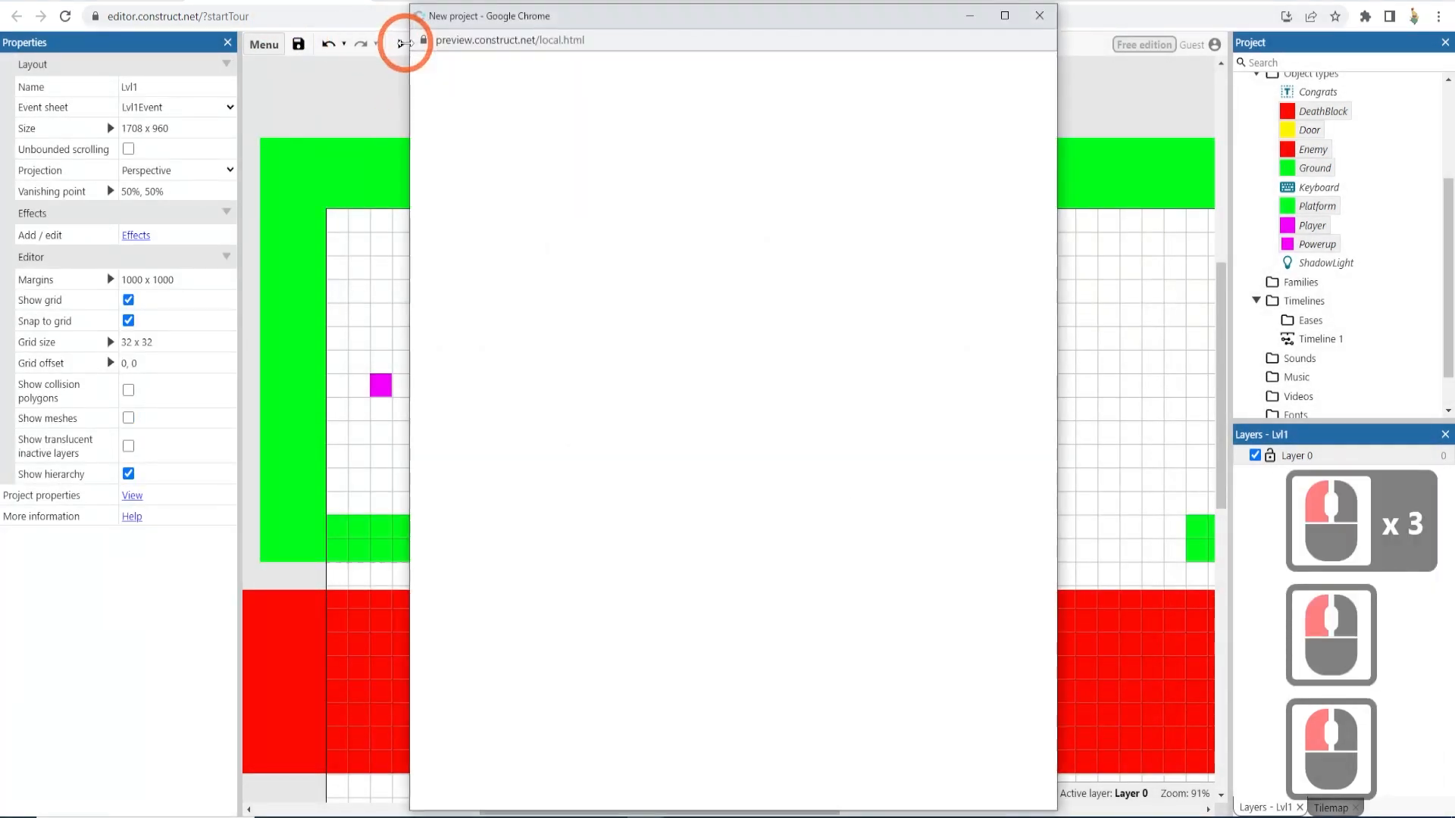
{"action": "key", "text": "Right"}
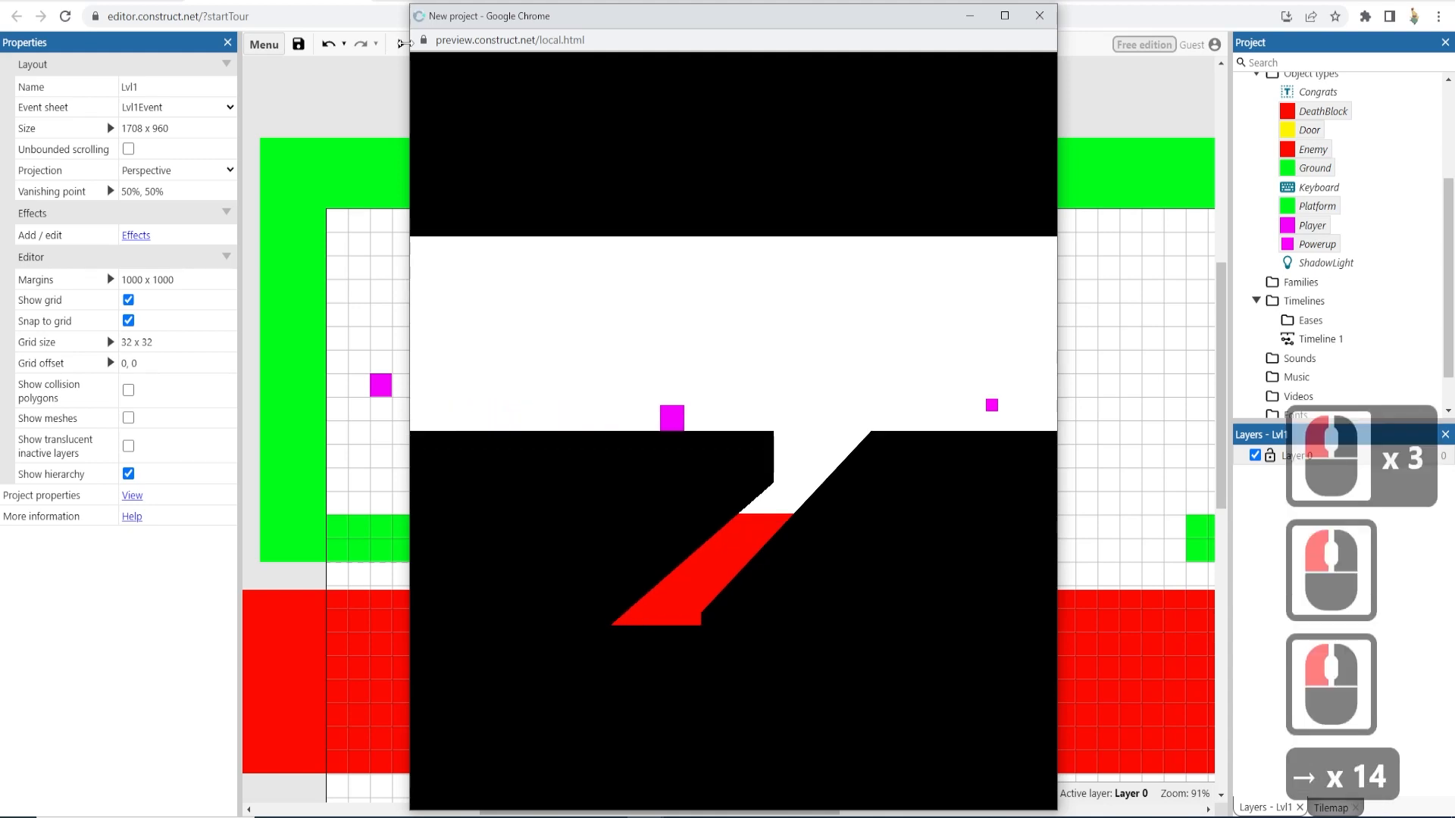
{"action": "key", "text": "Up"}
{"action": "key", "text": "Right"}
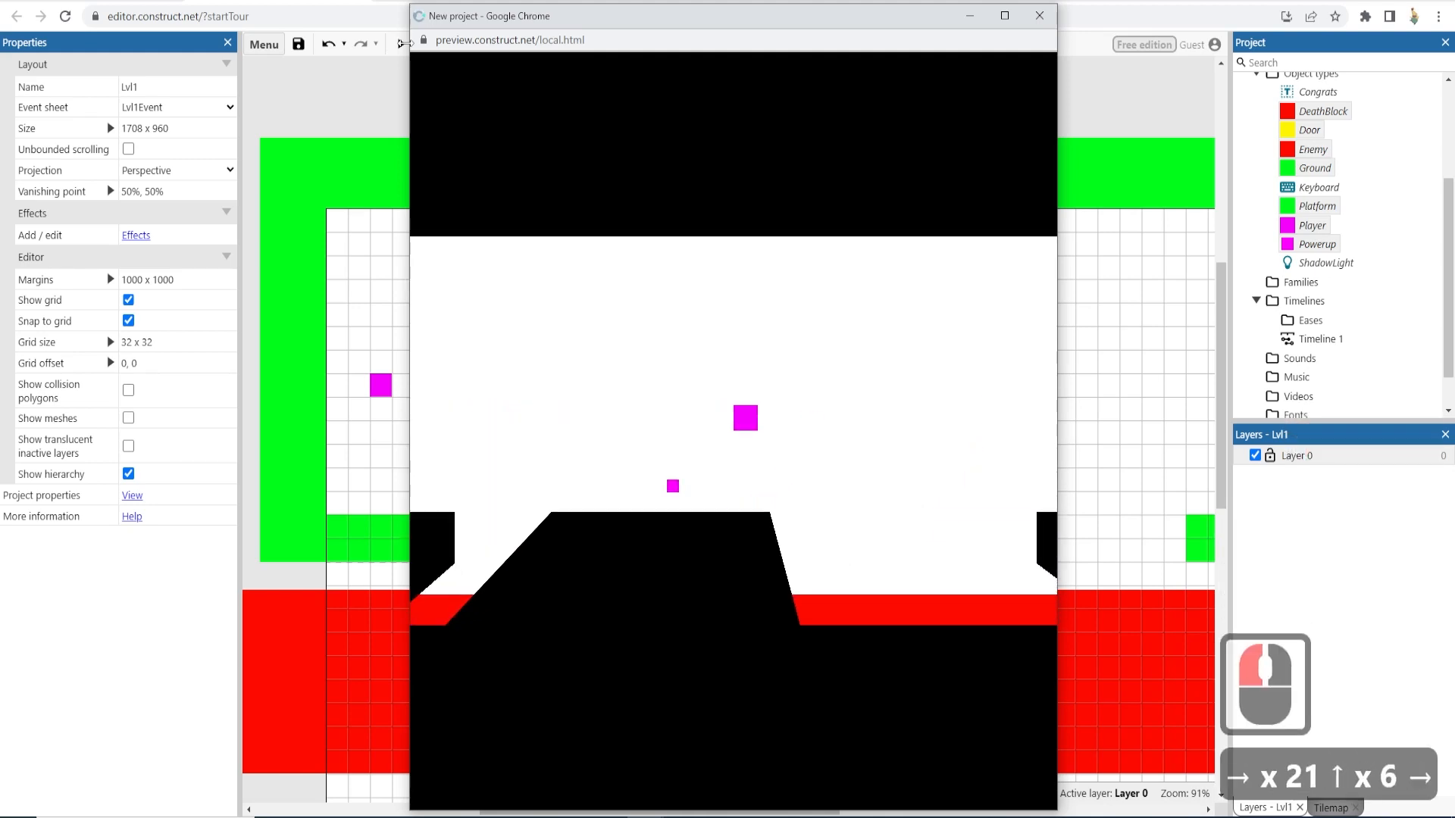
{"action": "key", "text": "Up"}
{"action": "left_click", "coordinate": [1040, 16]}
- Add a Shadow caster behavior to the Player object
{"action": "left_click", "coordinate": [1113, 122]}
{"action": "left_click", "coordinate": [1273, 220]}
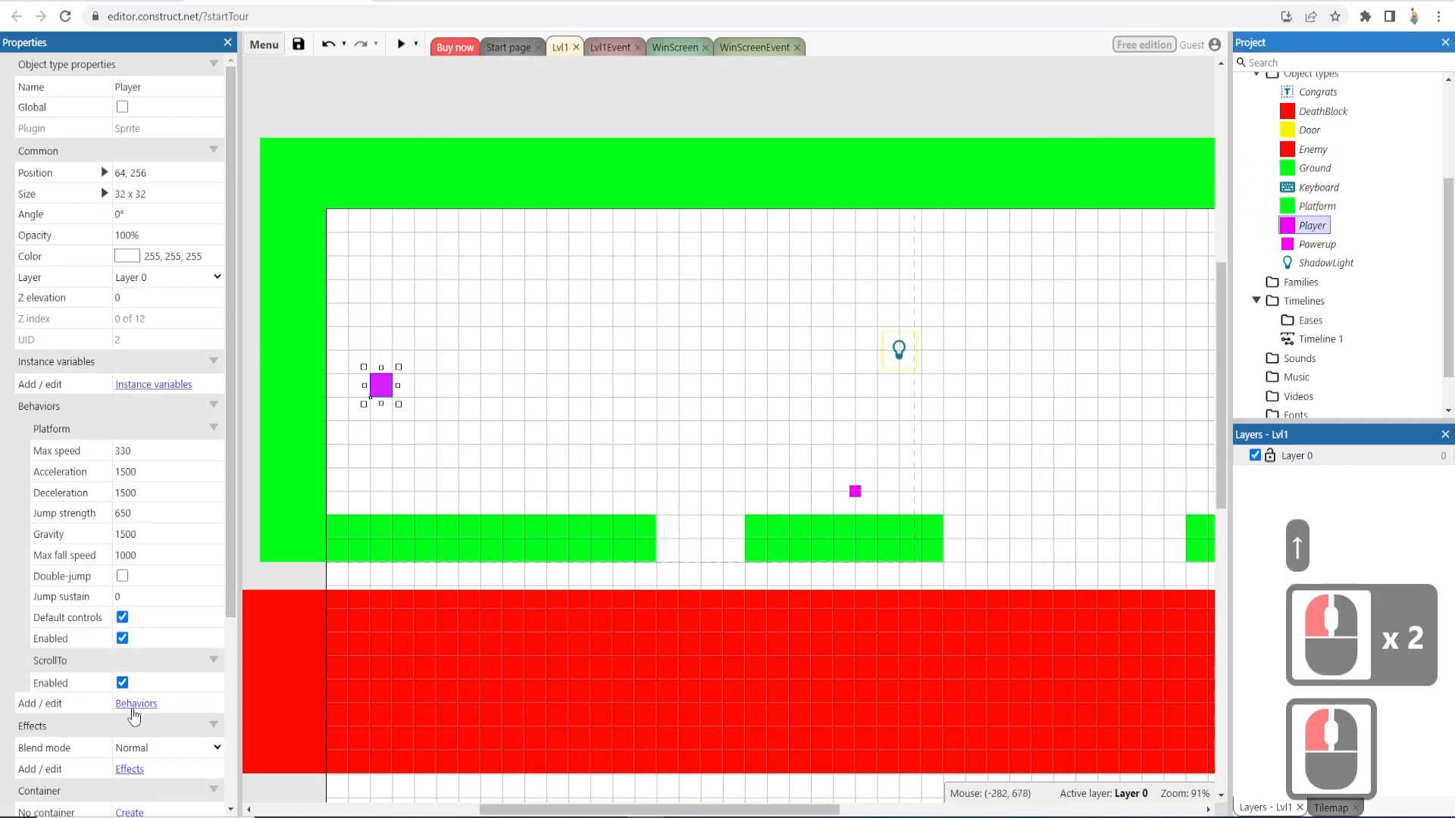
{"action": "left_click", "coordinate": [136, 704]}
{"action": "left_click", "coordinate": [754, 448]}
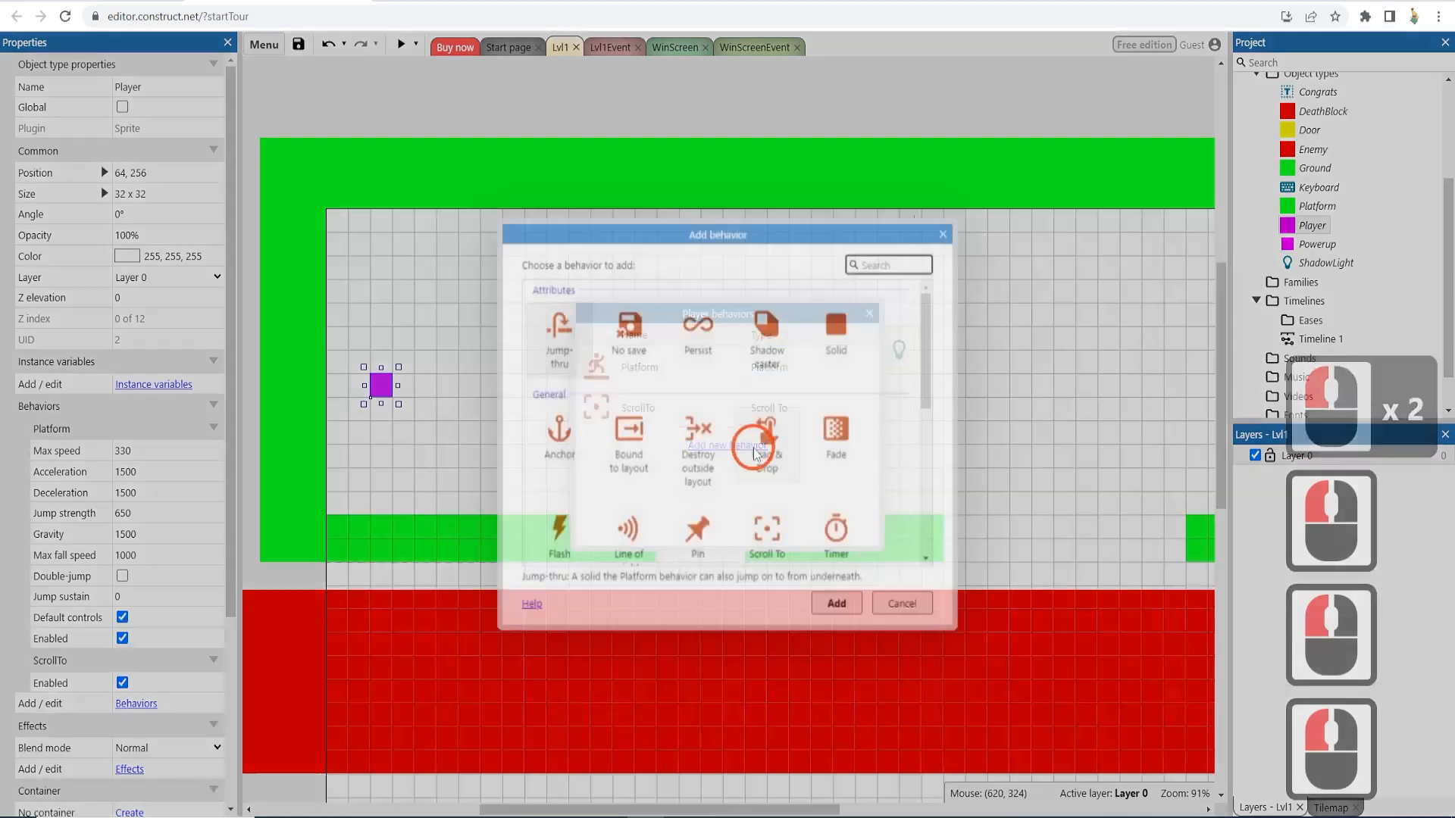
{"action": "double_click", "coordinate": [766, 334]}
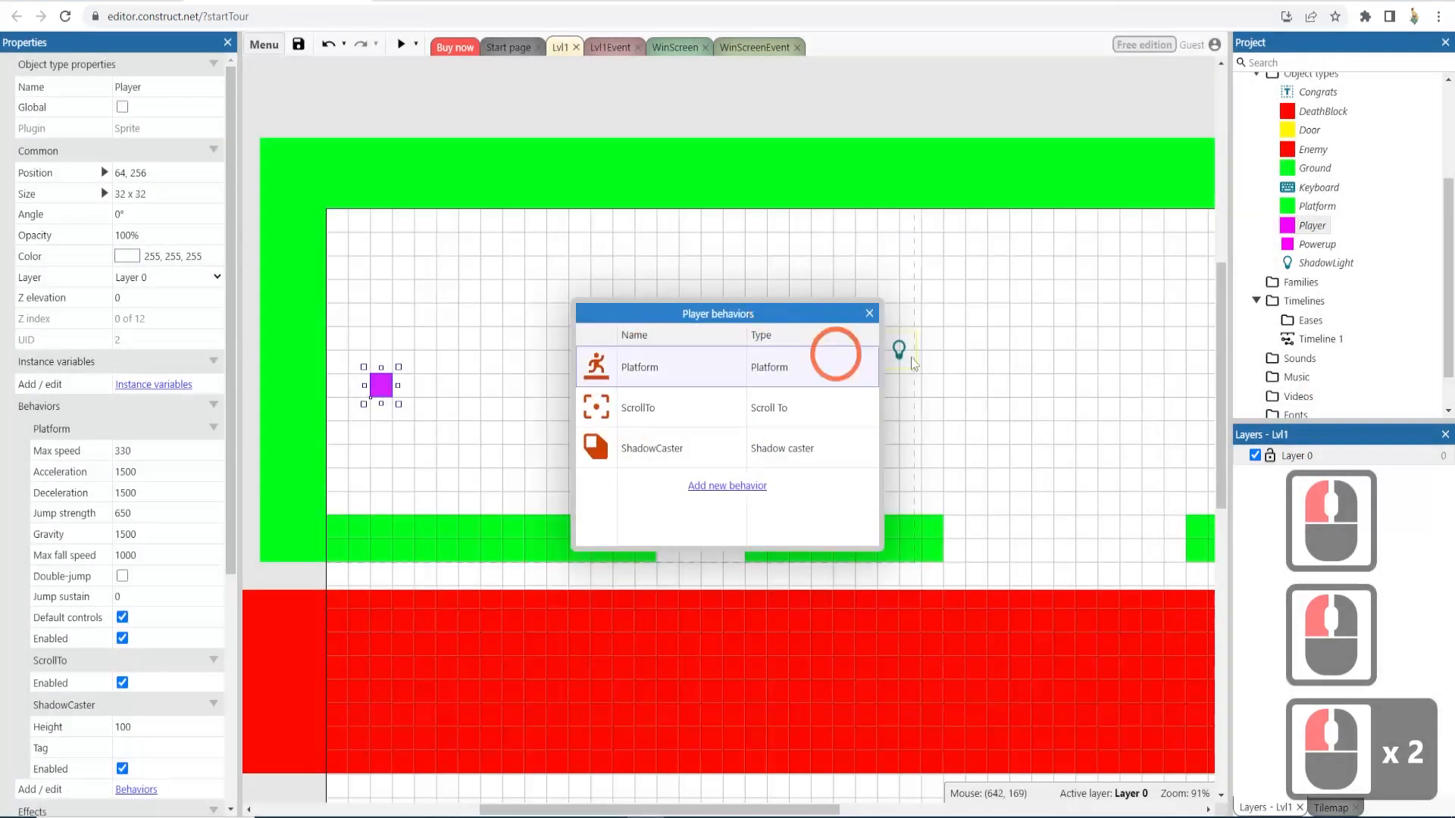
{"action": "left_click", "coordinate": [868, 314]}
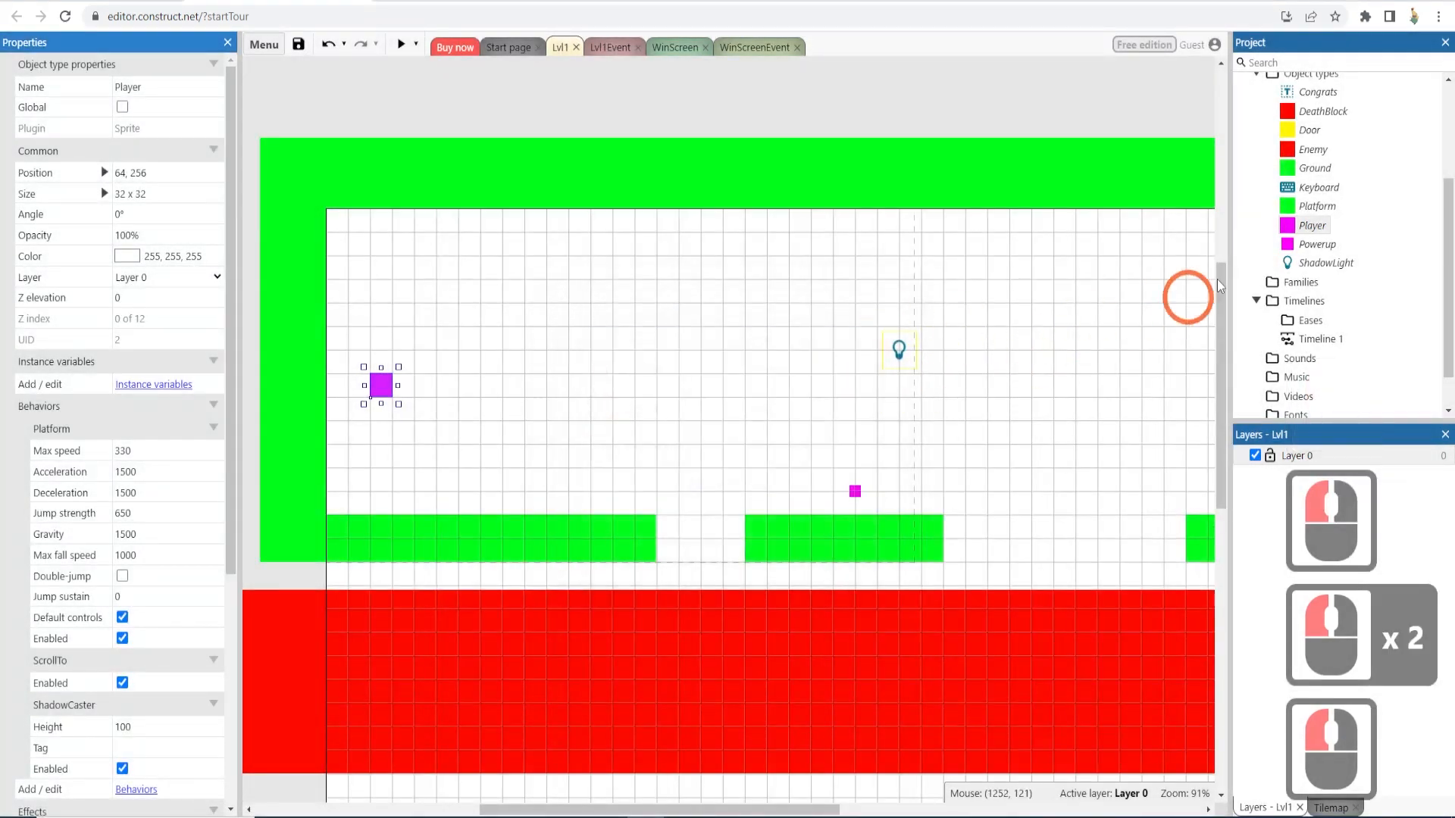
- Add a Shadow caster behavior to the Powerup object as well
{"action": "left_click", "coordinate": [1315, 244]}
{"action": "left_click", "coordinate": [138, 428]}
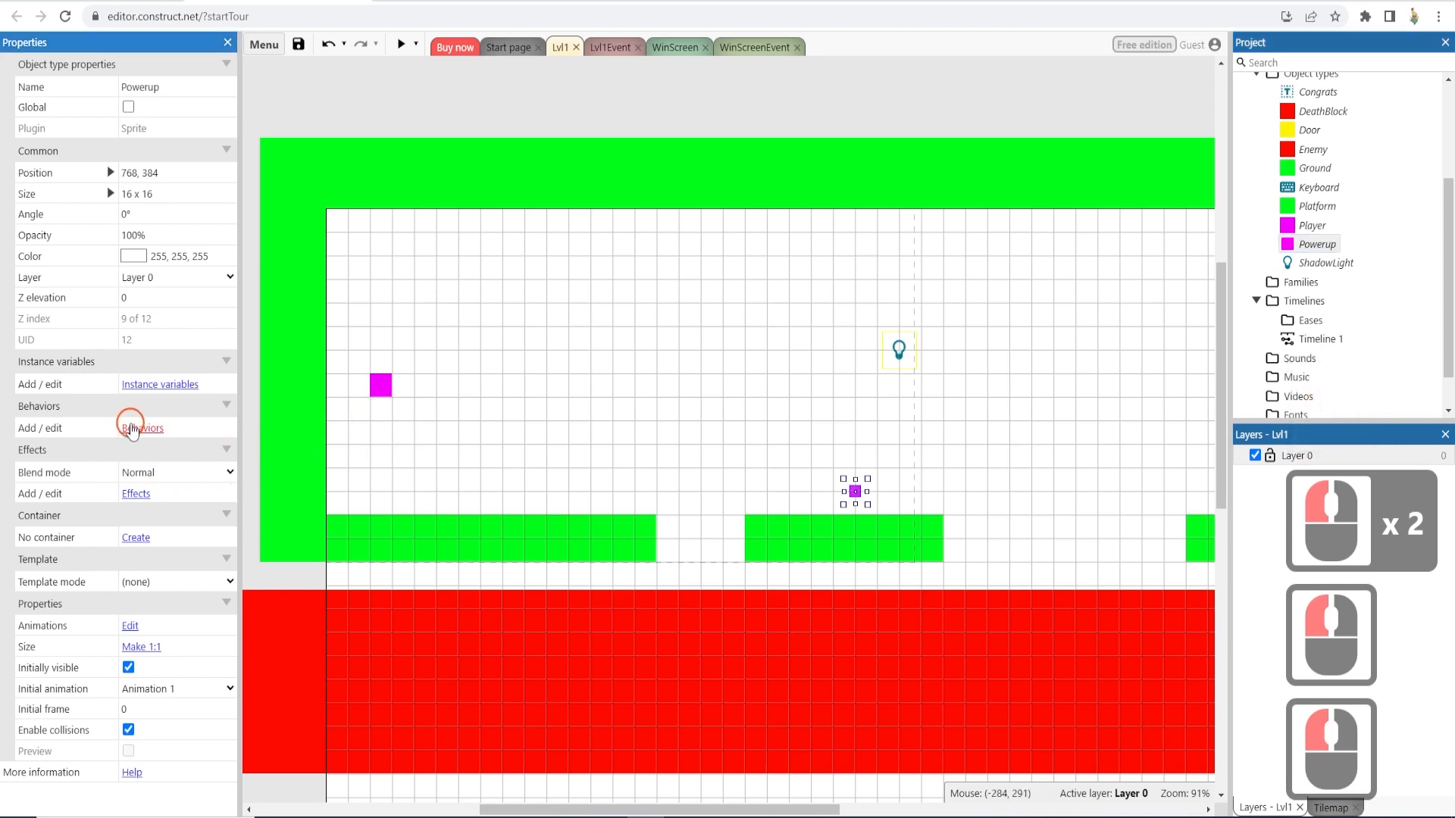
{"action": "left_click", "coordinate": [715, 369]}
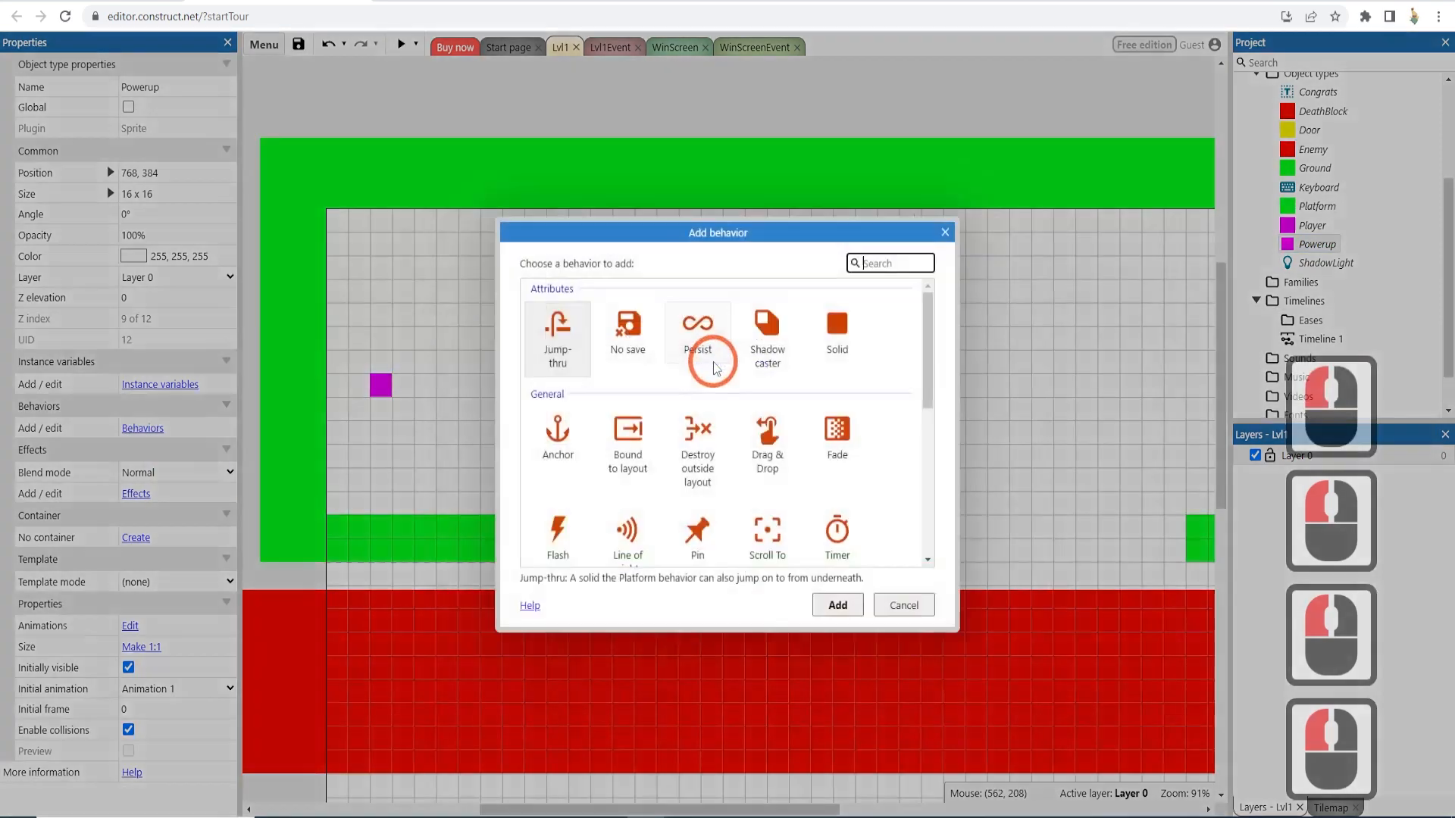
{"action": "double_click", "coordinate": [777, 347]}
{"action": "left_click", "coordinate": [869, 313]}
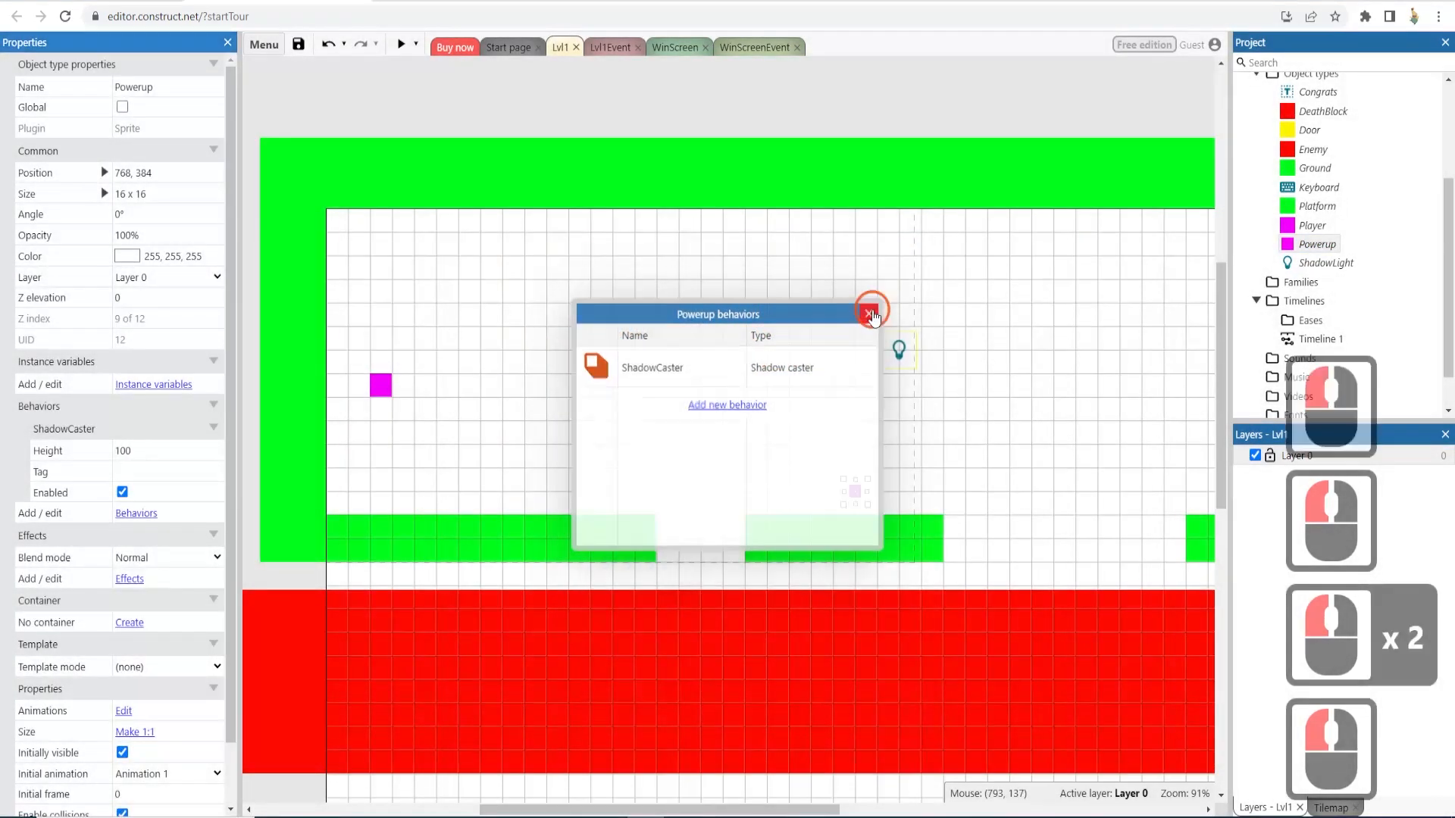
- Preview the level and play through it, moving and jumping the player to check the shadows, then close the preview
{"action": "left_click", "coordinate": [401, 43]}
{"action": "left_click", "coordinate": [536, 214]}
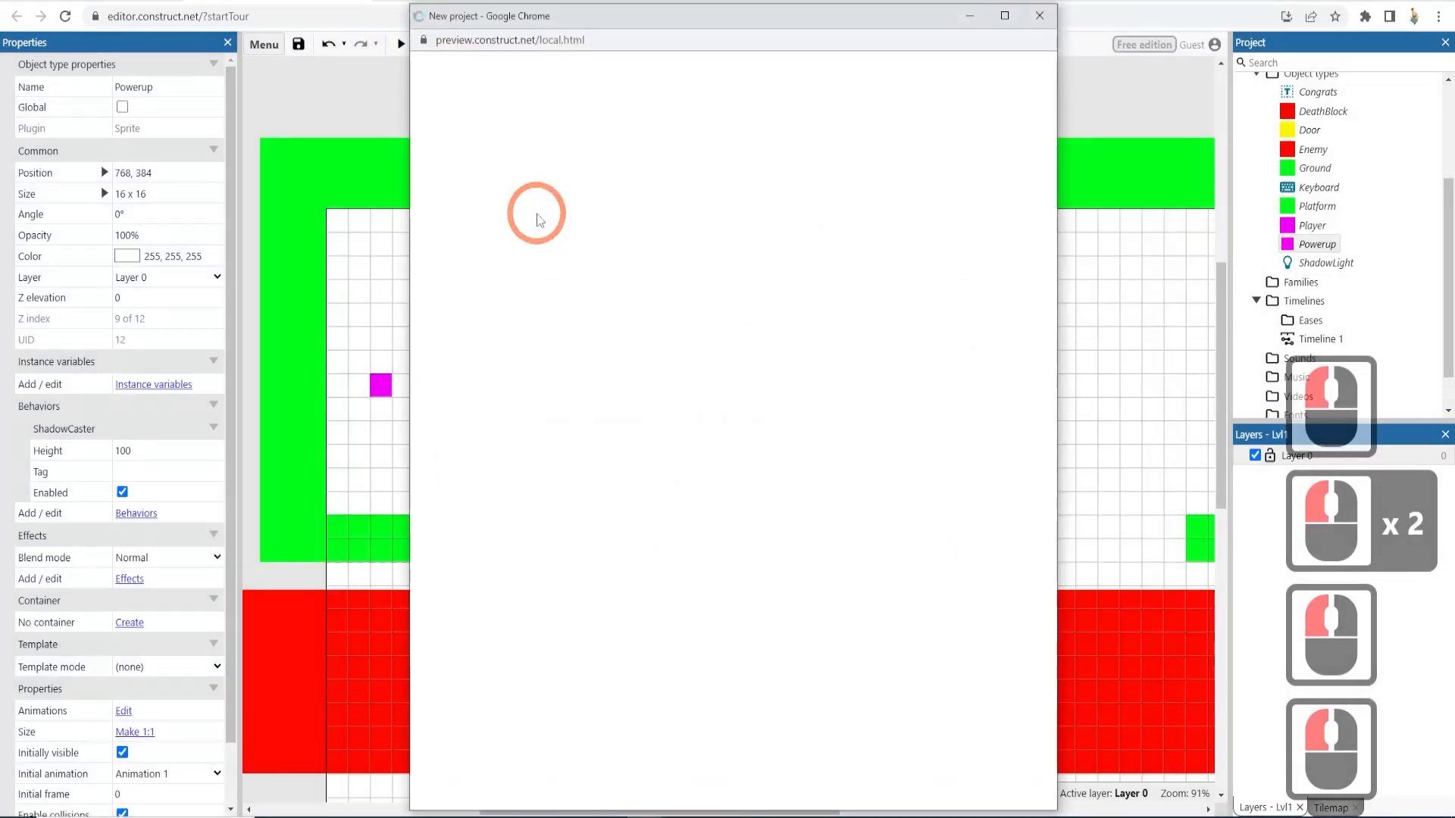
{"action": "key", "text": "Right"}
{"action": "key", "text": "Right"}
{"action": "key", "text": "Right"}
{"action": "key", "text": "Right"}
{"action": "key", "text": "Right"}
{"action": "key", "text": "Right"}
{"action": "key", "text": "Right"}
{"action": "key", "text": "Right"}
{"action": "key", "text": "Right"}
{"action": "key", "text": "Right"}
{"action": "key", "text": "Right"}
{"action": "key", "text": "Right"}
{"action": "key", "text": "Right"}
{"action": "key", "text": "Right"}
{"action": "key", "text": "Right"}
{"action": "key", "text": "Right"}
{"action": "key", "text": "Right"}
{"action": "key", "text": "Right"}
{"action": "key", "text": "Right"}
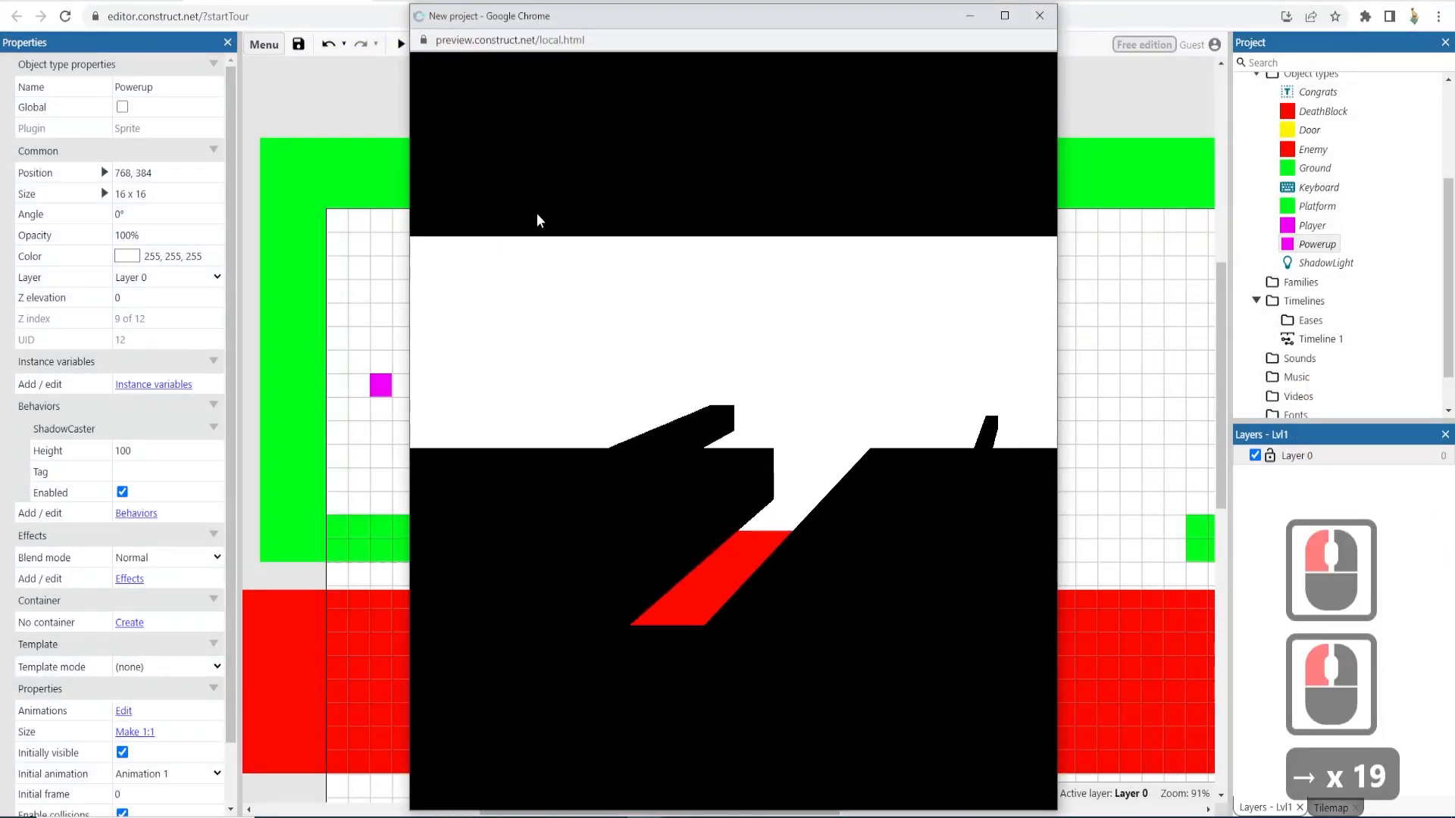
{"action": "key", "text": "Up"}
{"action": "key", "text": "Up"}
{"action": "key", "text": "Up"}
{"action": "key", "text": "Up"}
{"action": "key", "text": "Up"}
{"action": "key", "text": "Up"}
{"action": "key", "text": "Up"}
{"action": "key", "text": "Up"}
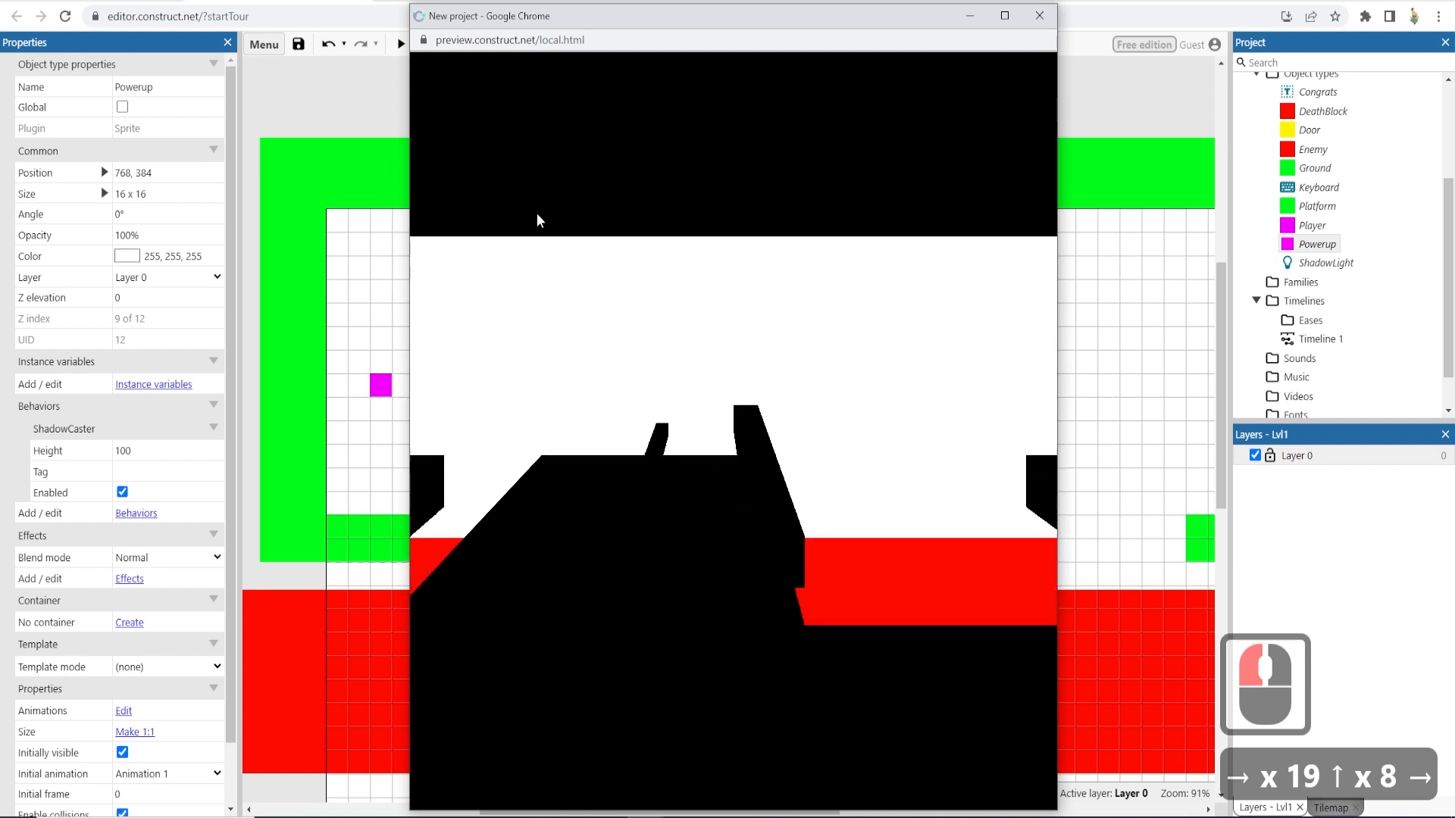
{"action": "key", "text": "Right"}
{"action": "key", "text": "Up"}
{"action": "key", "text": "Up"}
{"action": "key", "text": "Up"}
{"action": "key", "text": "Left"}
{"action": "key", "text": "Right"}
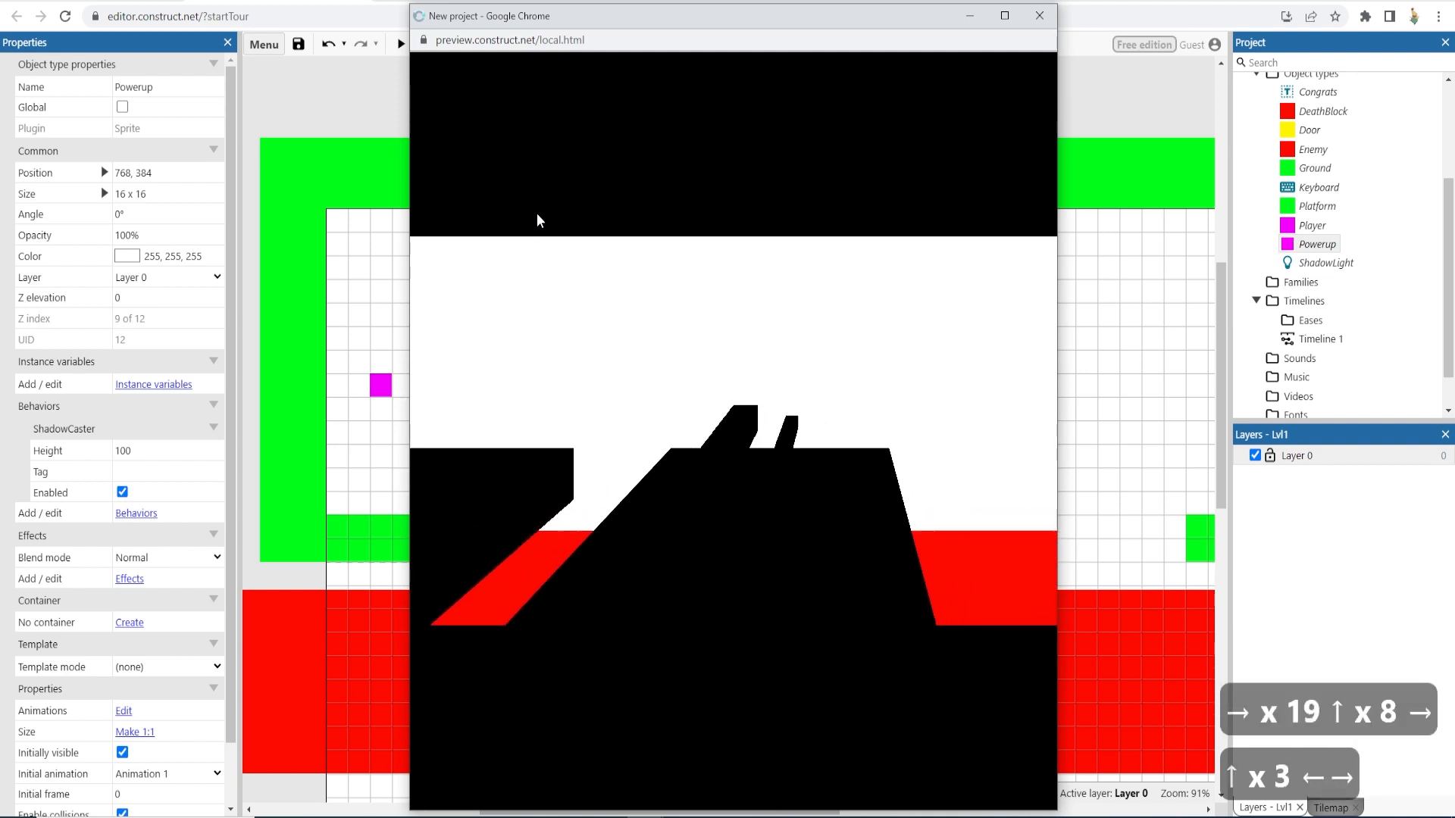
{"action": "key", "text": "Up"}
{"action": "key", "text": "Left"}
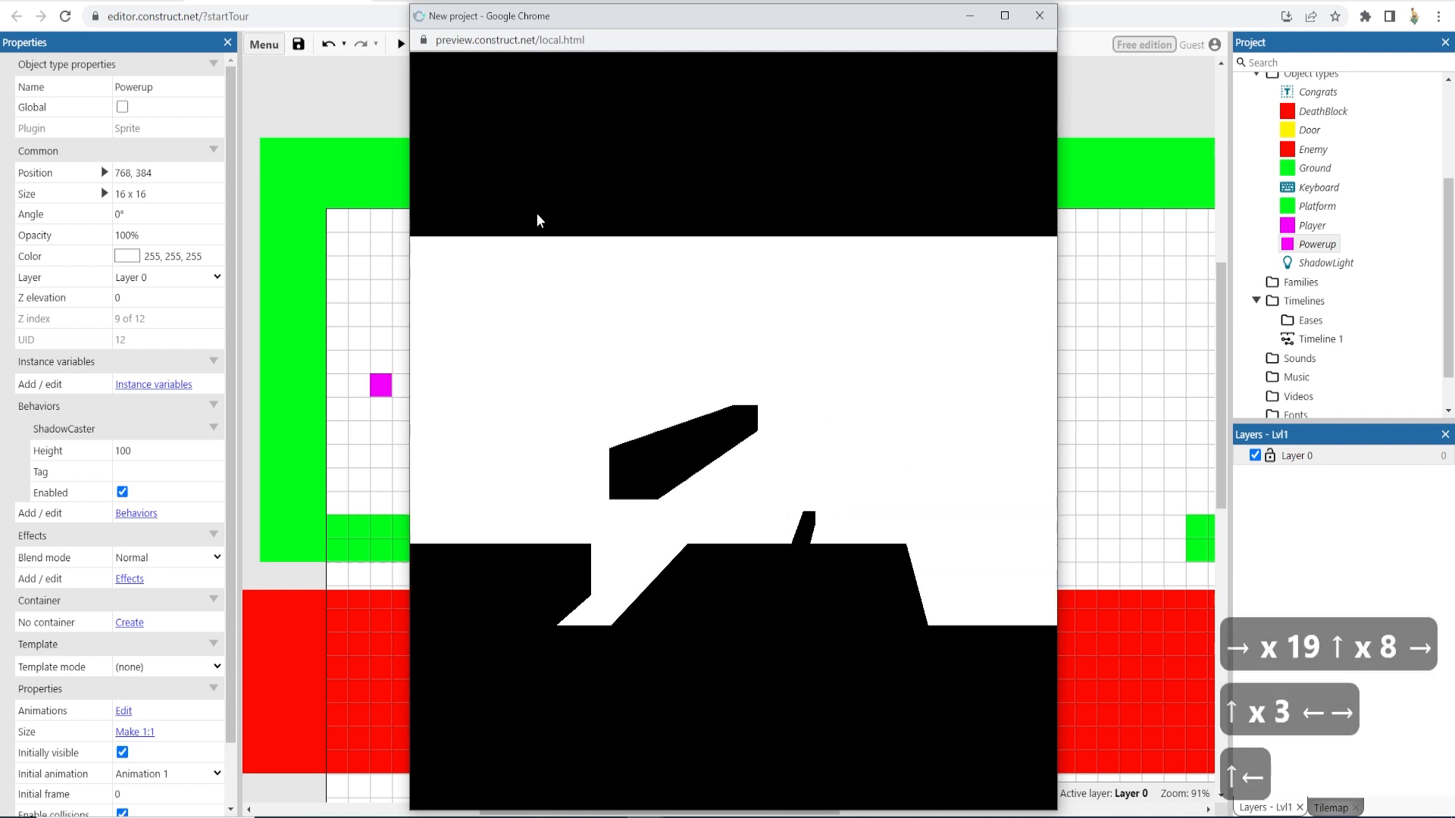
{"action": "key", "text": "Up"}
{"action": "key", "text": "Left"}
{"action": "key", "text": "Up"}
{"action": "key", "text": "Up"}
{"action": "key", "text": "Up"}
{"action": "key", "text": "Up"}
{"action": "key", "text": "Up"}
{"action": "key", "text": "Up"}
{"action": "key", "text": "Right"}
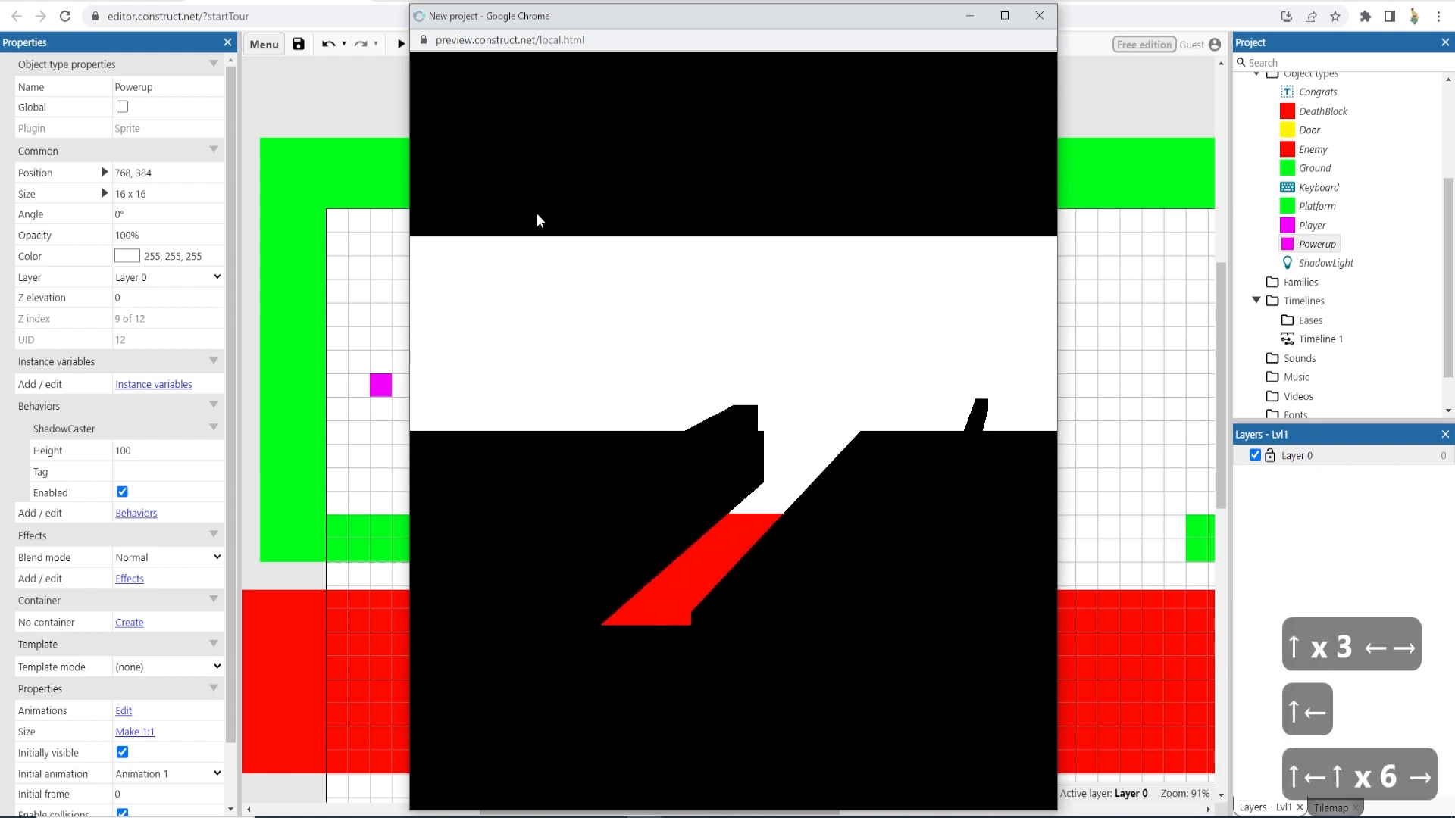
{"action": "key", "text": "Up"}
{"action": "key", "text": "Up"}
{"action": "key", "text": "Up"}
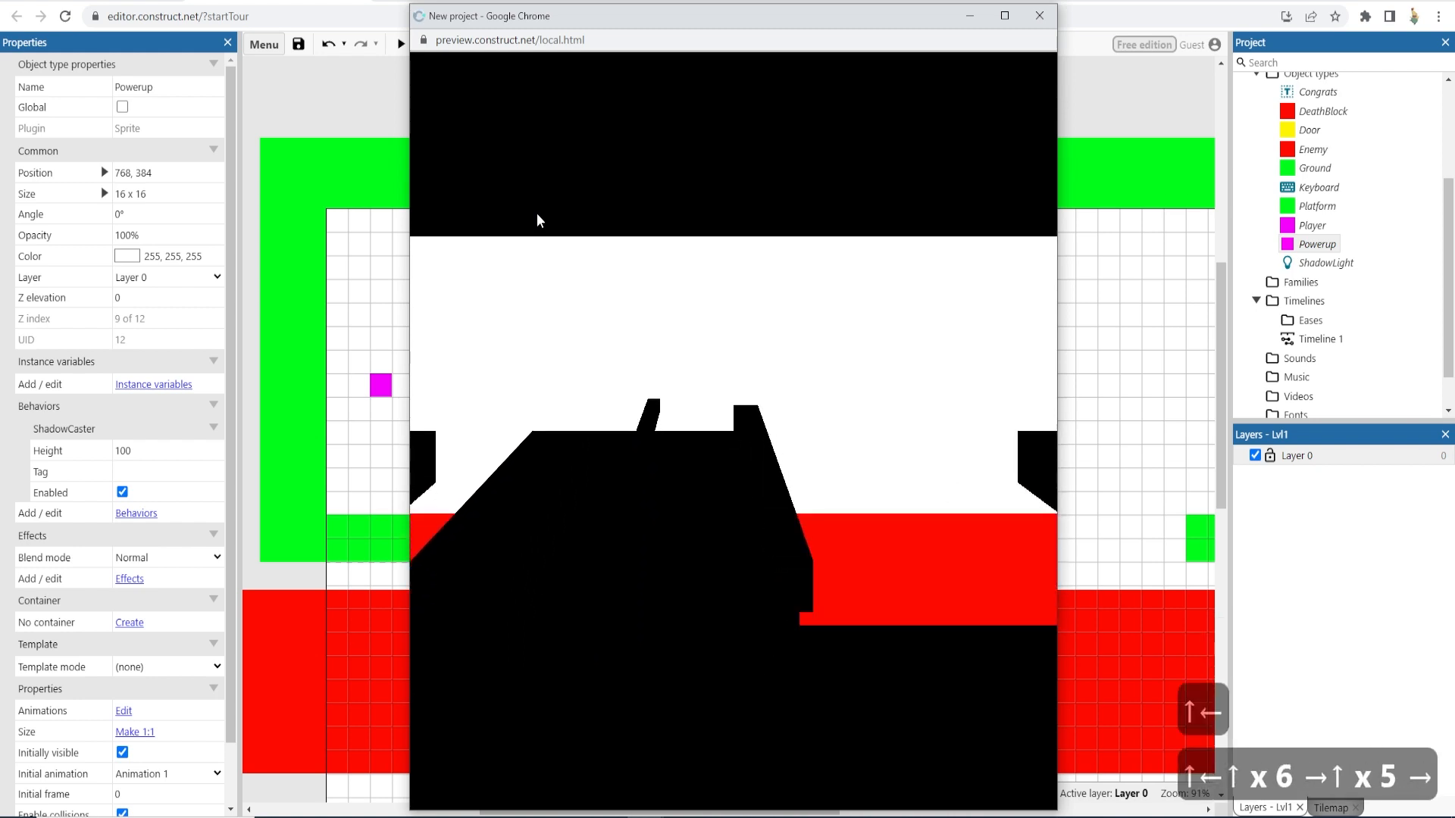
{"action": "left_click", "coordinate": [1039, 15]}
- Select the shadow light and add a new System Every tick event in the Lvl1Event sheet
{"action": "left_click", "coordinate": [761, 515]}
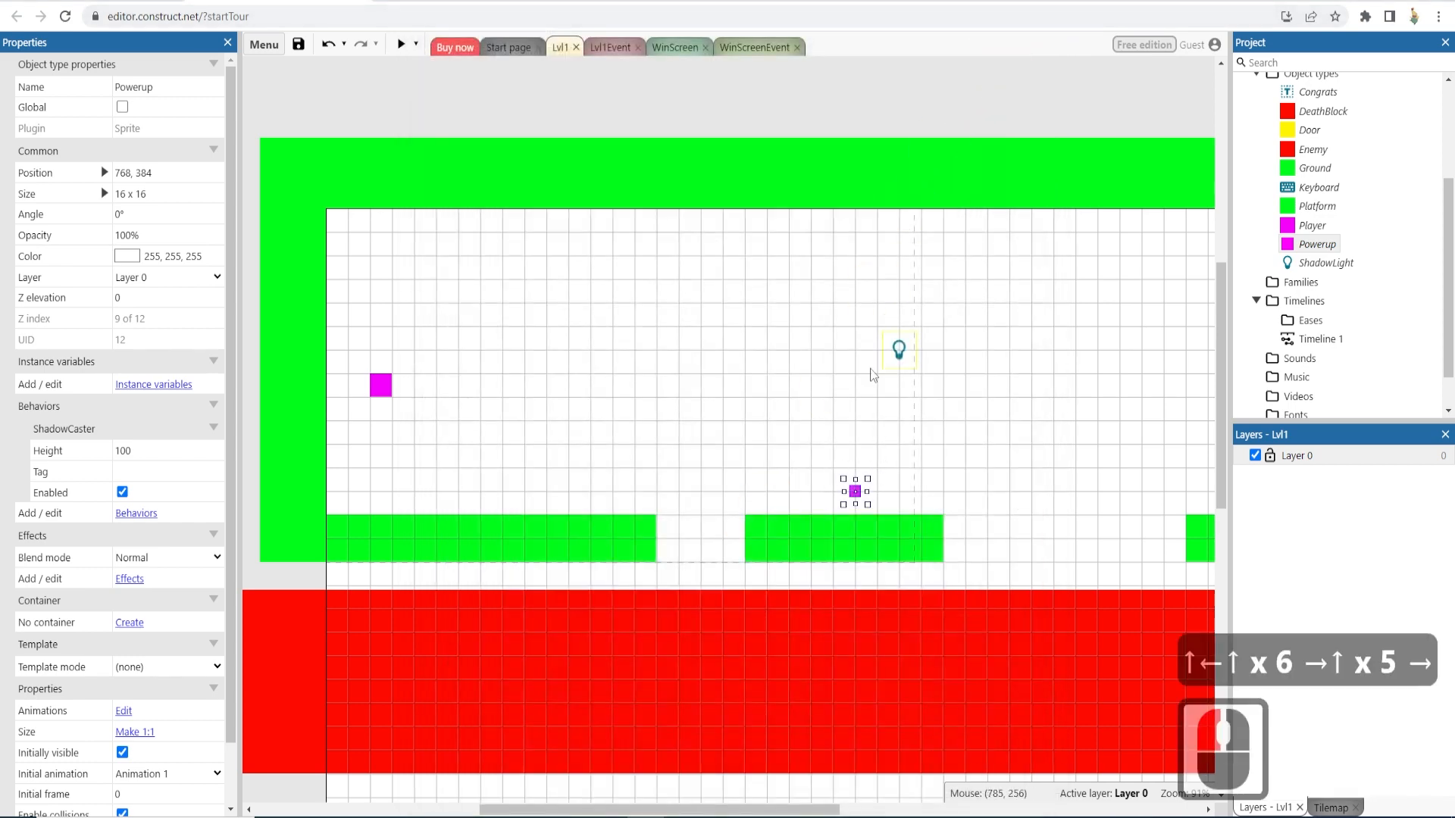
{"action": "left_click", "coordinate": [897, 350]}
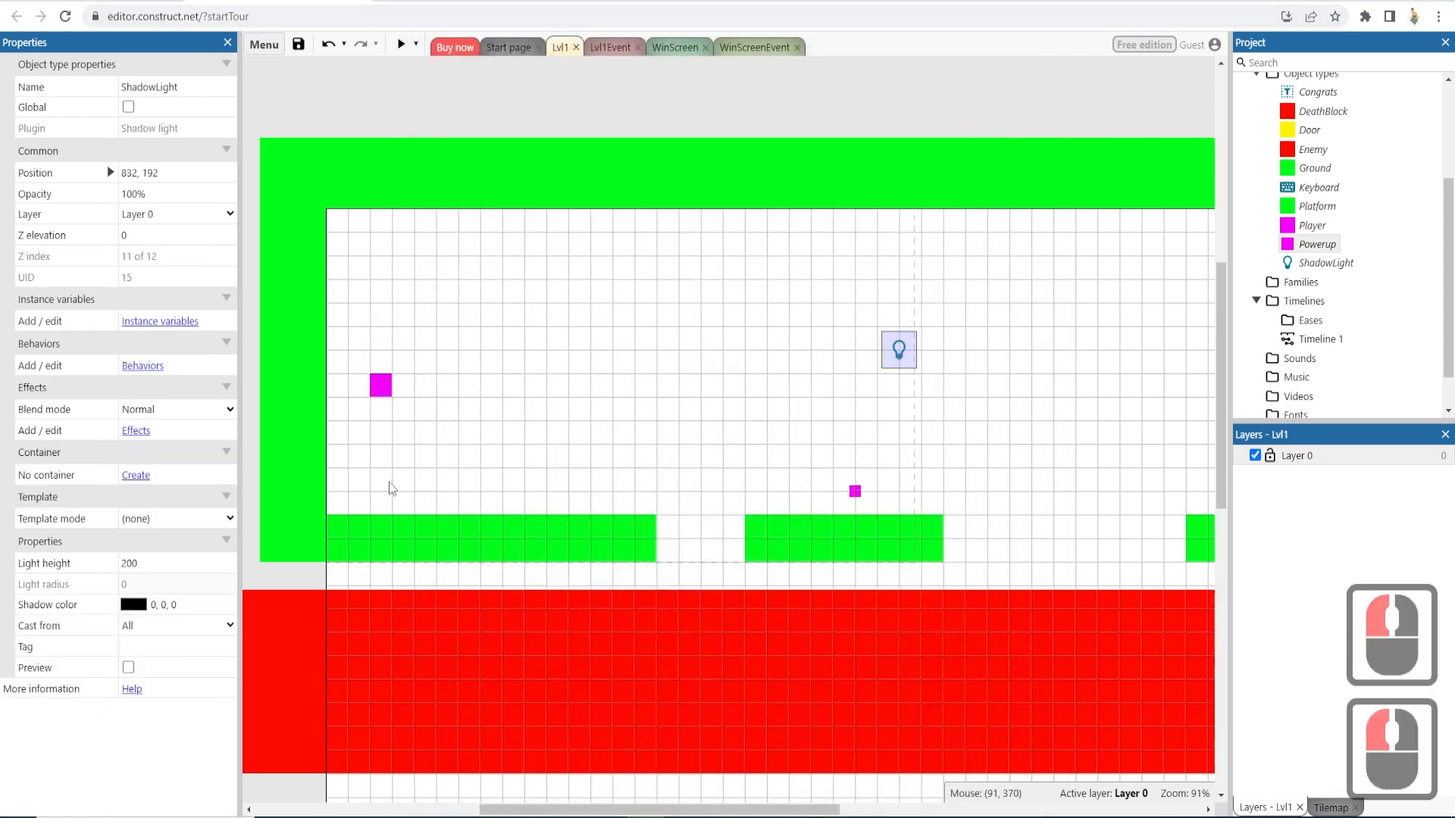
{"action": "left_click", "coordinate": [612, 48]}
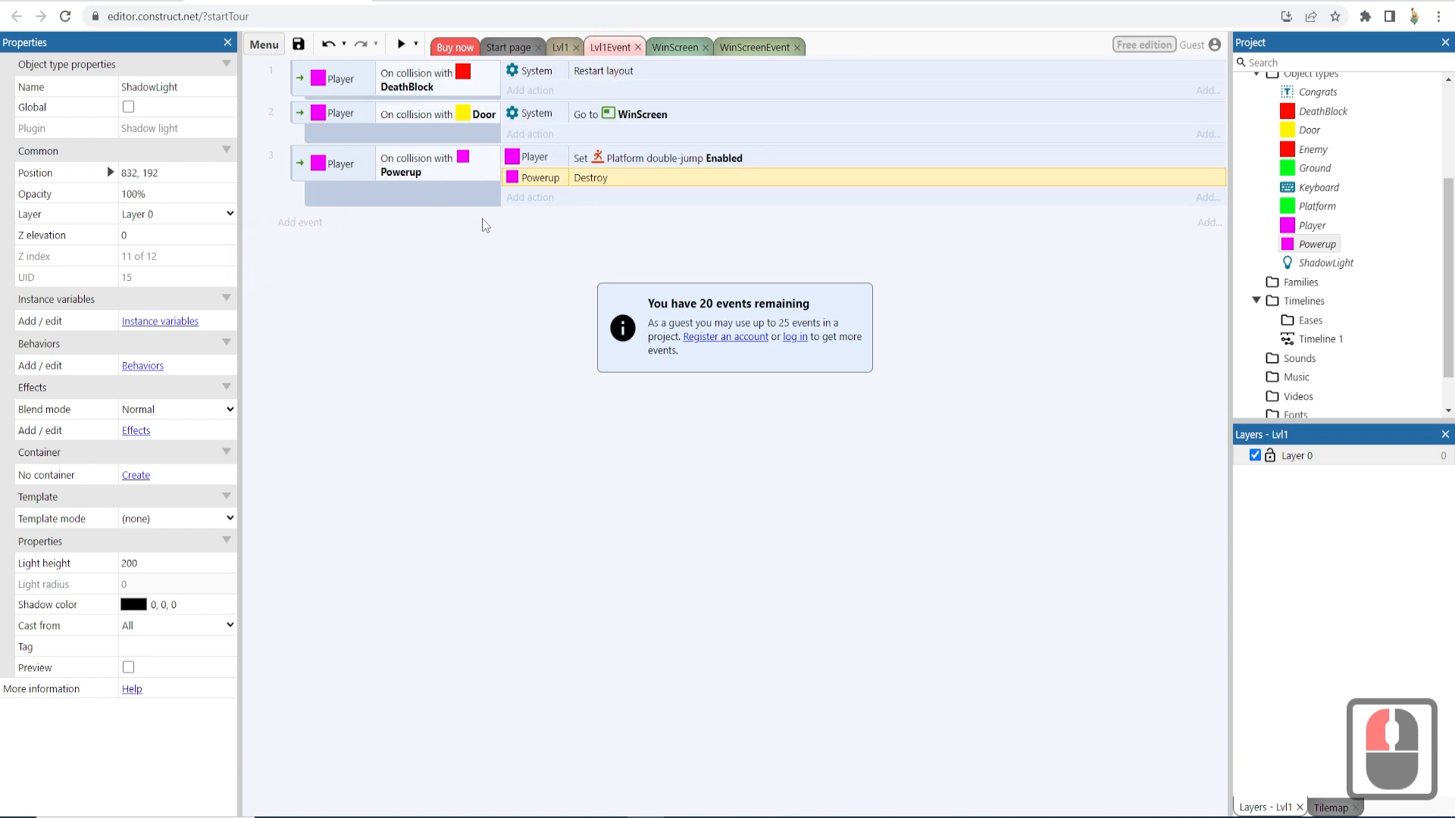
{"action": "left_click", "coordinate": [293, 226]}
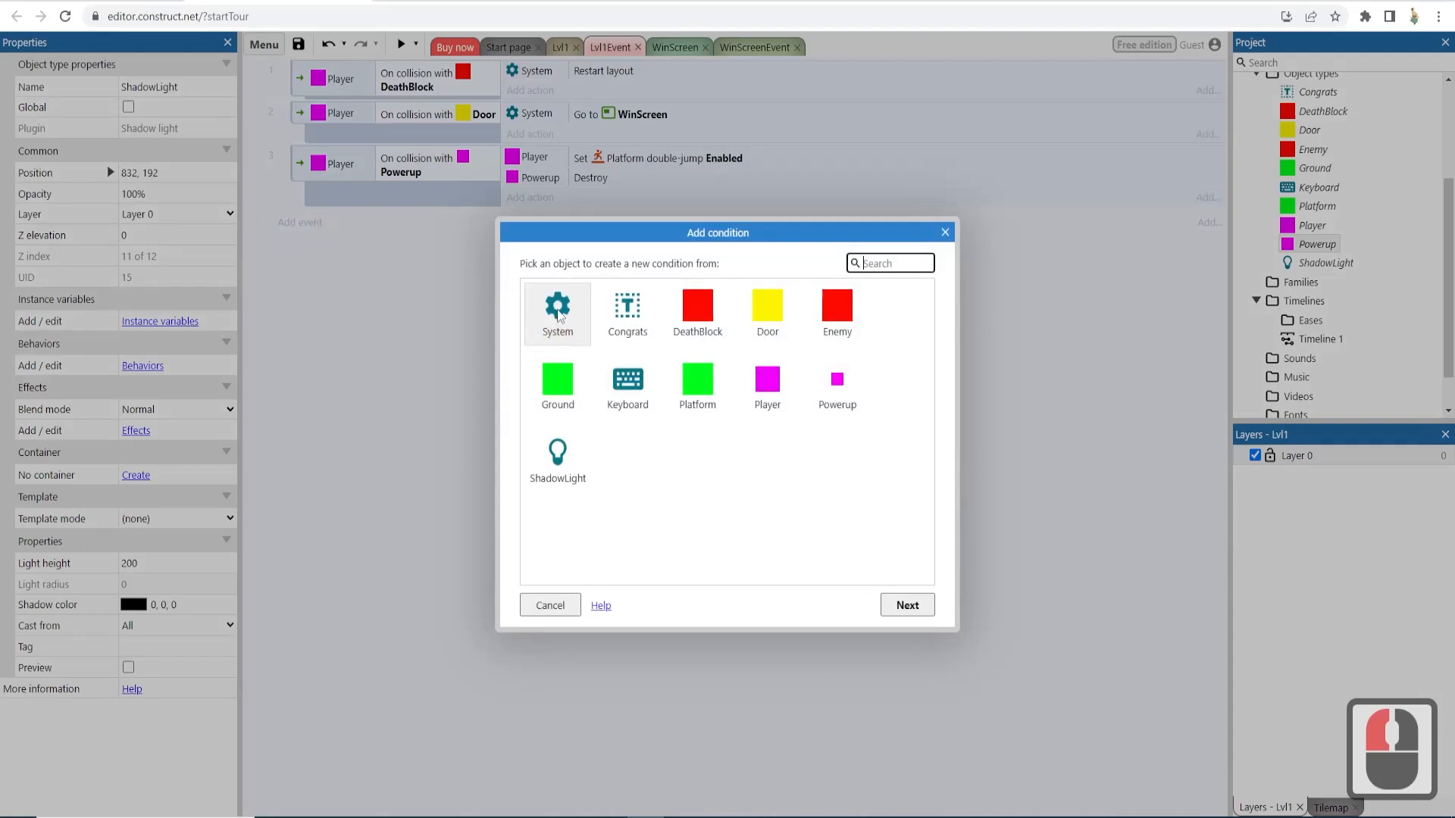
{"action": "double_click", "coordinate": [559, 312]}
{"action": "scroll", "coordinate": [816, 447], "scroll_direction": "down", "scroll_amount": 13}
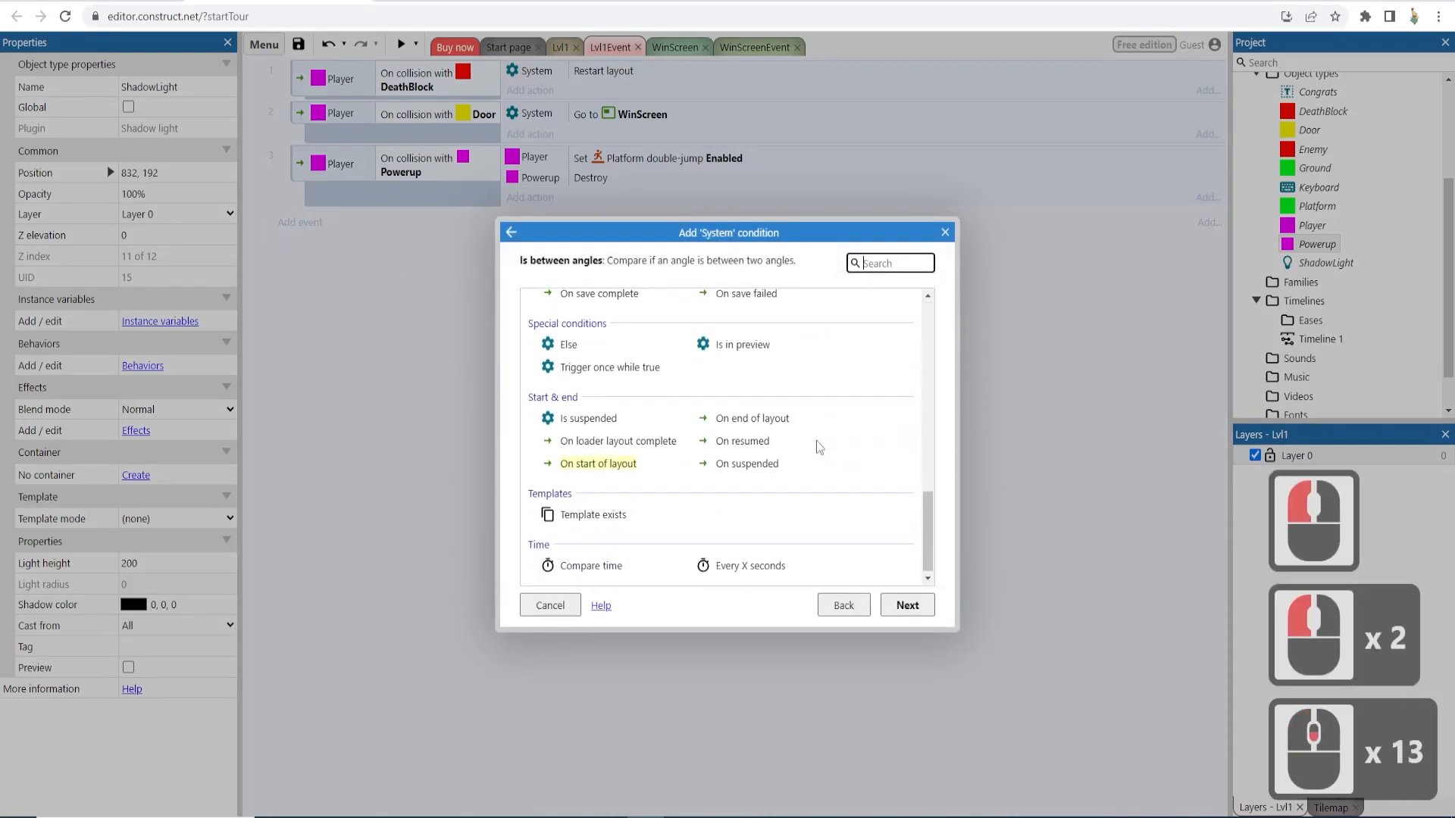
{"action": "scroll", "coordinate": [819, 447], "scroll_direction": "down", "scroll_amount": 4}
{"action": "scroll", "coordinate": [738, 564], "scroll_direction": "down", "scroll_amount": 5}
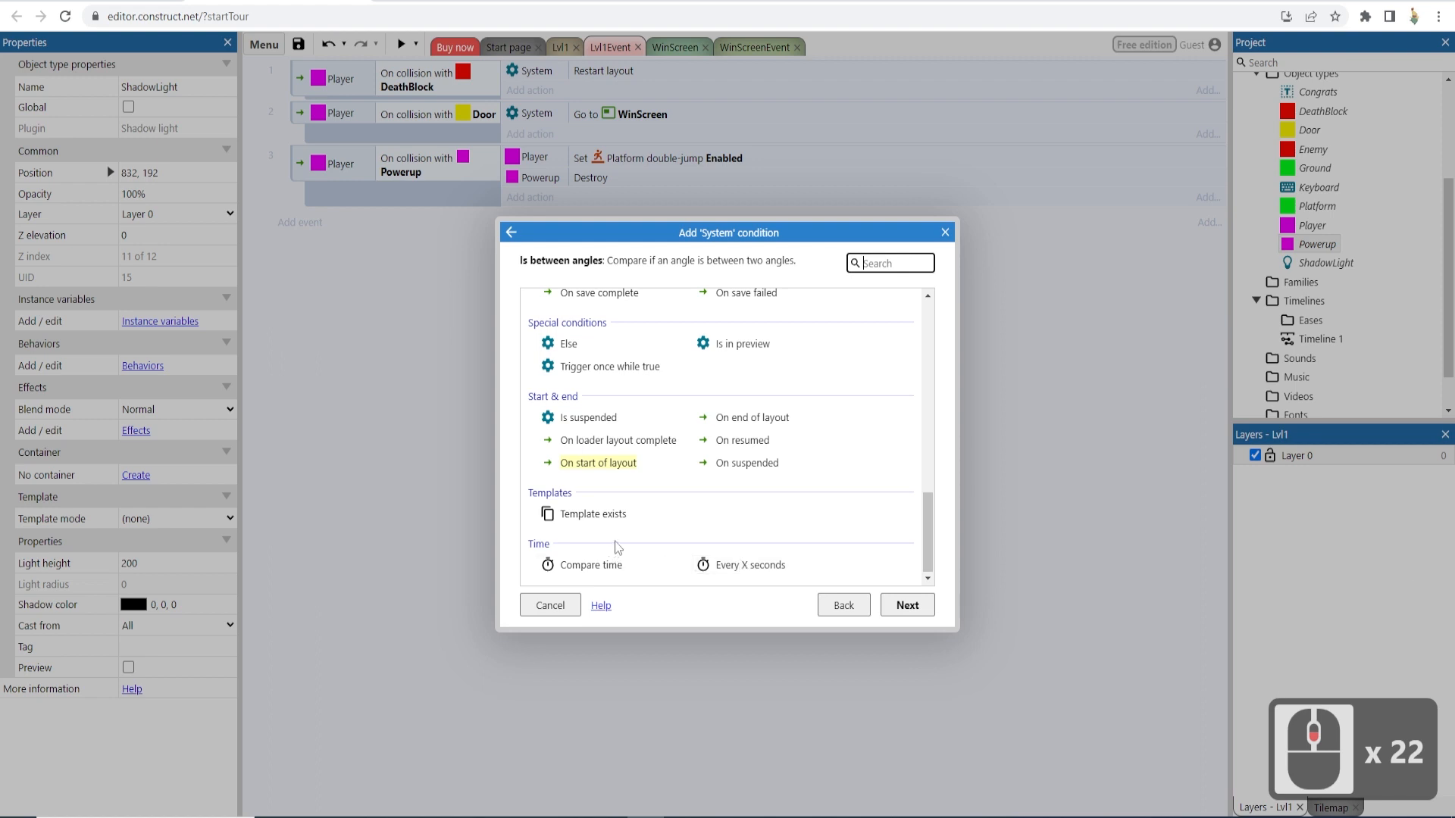
{"action": "scroll", "coordinate": [615, 541], "scroll_direction": "up", "scroll_amount": 3}
{"action": "scroll", "coordinate": [615, 547], "scroll_direction": "up", "scroll_amount": 3}
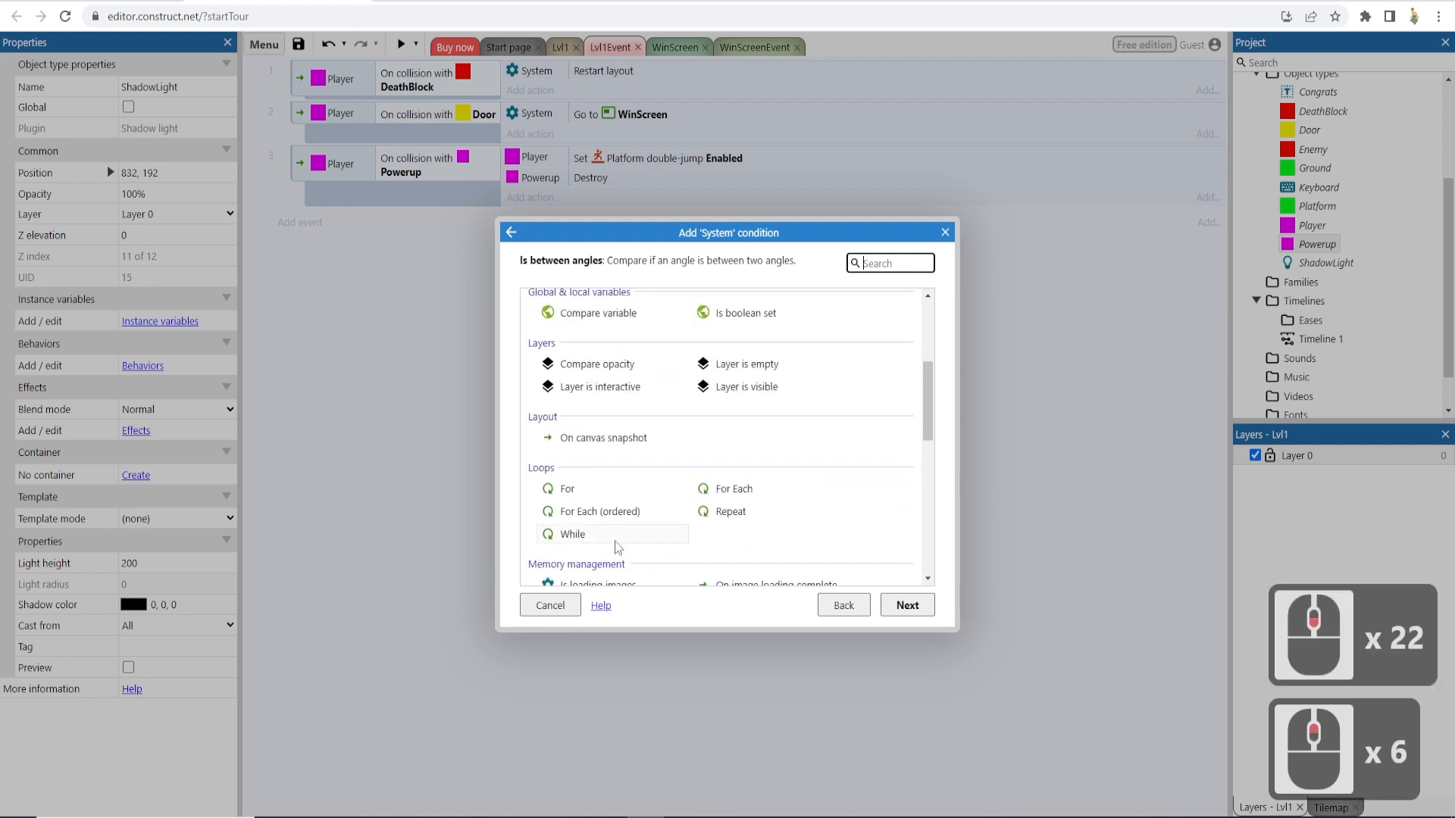
{"action": "scroll", "coordinate": [617, 546], "scroll_direction": "up", "scroll_amount": 5}
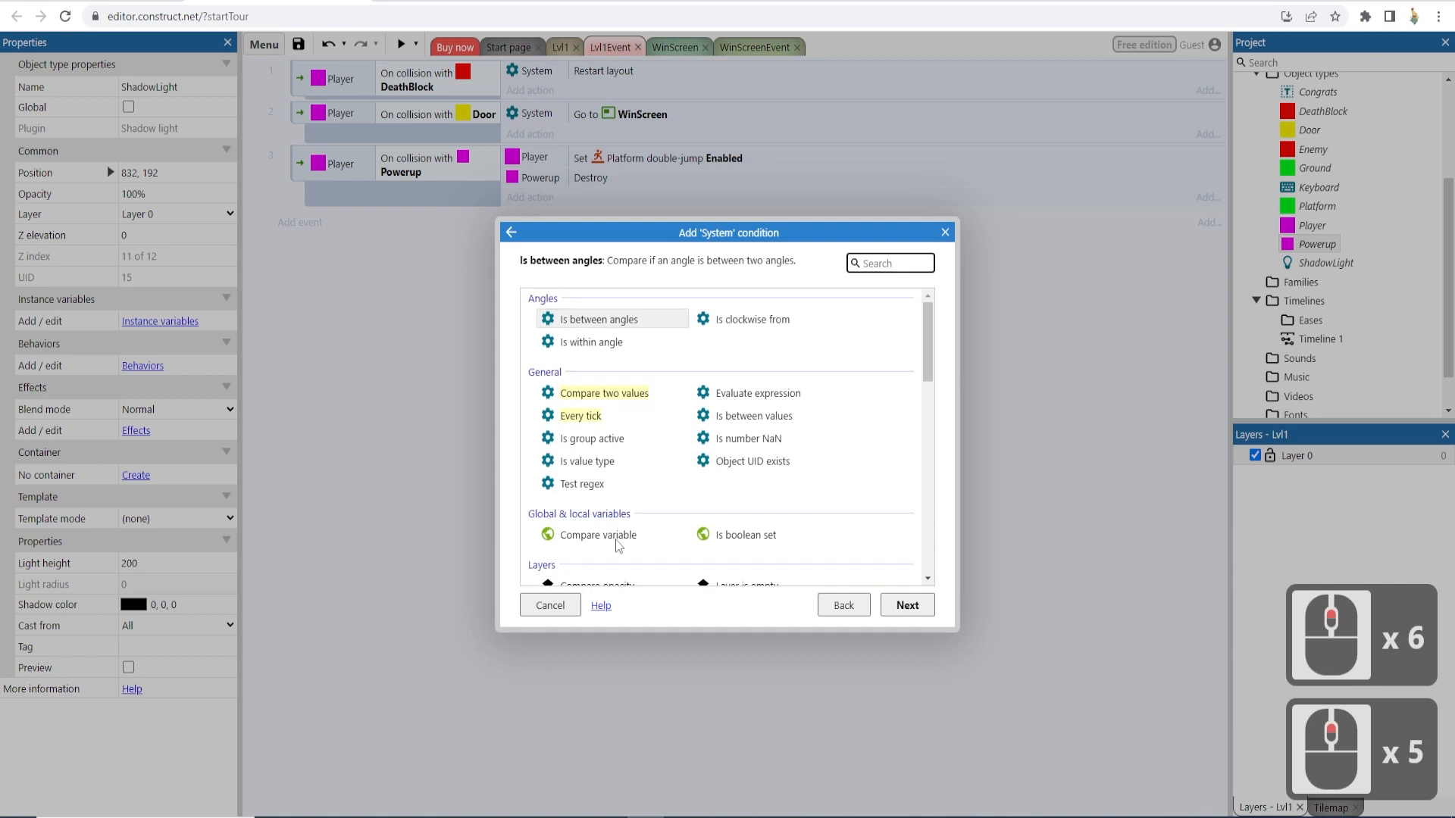
{"action": "left_click", "coordinate": [582, 417]}
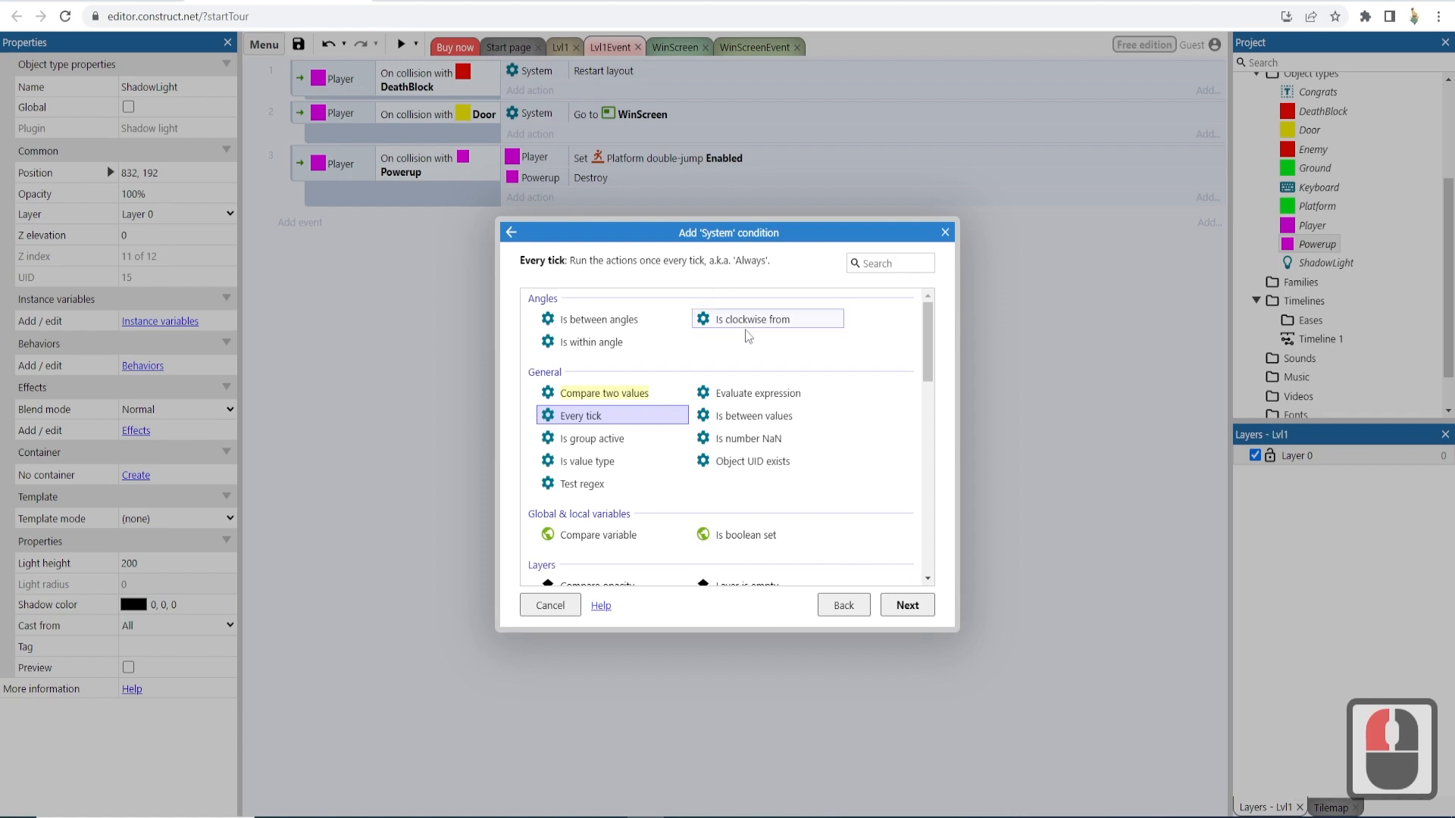
{"action": "left_click", "coordinate": [907, 606]}
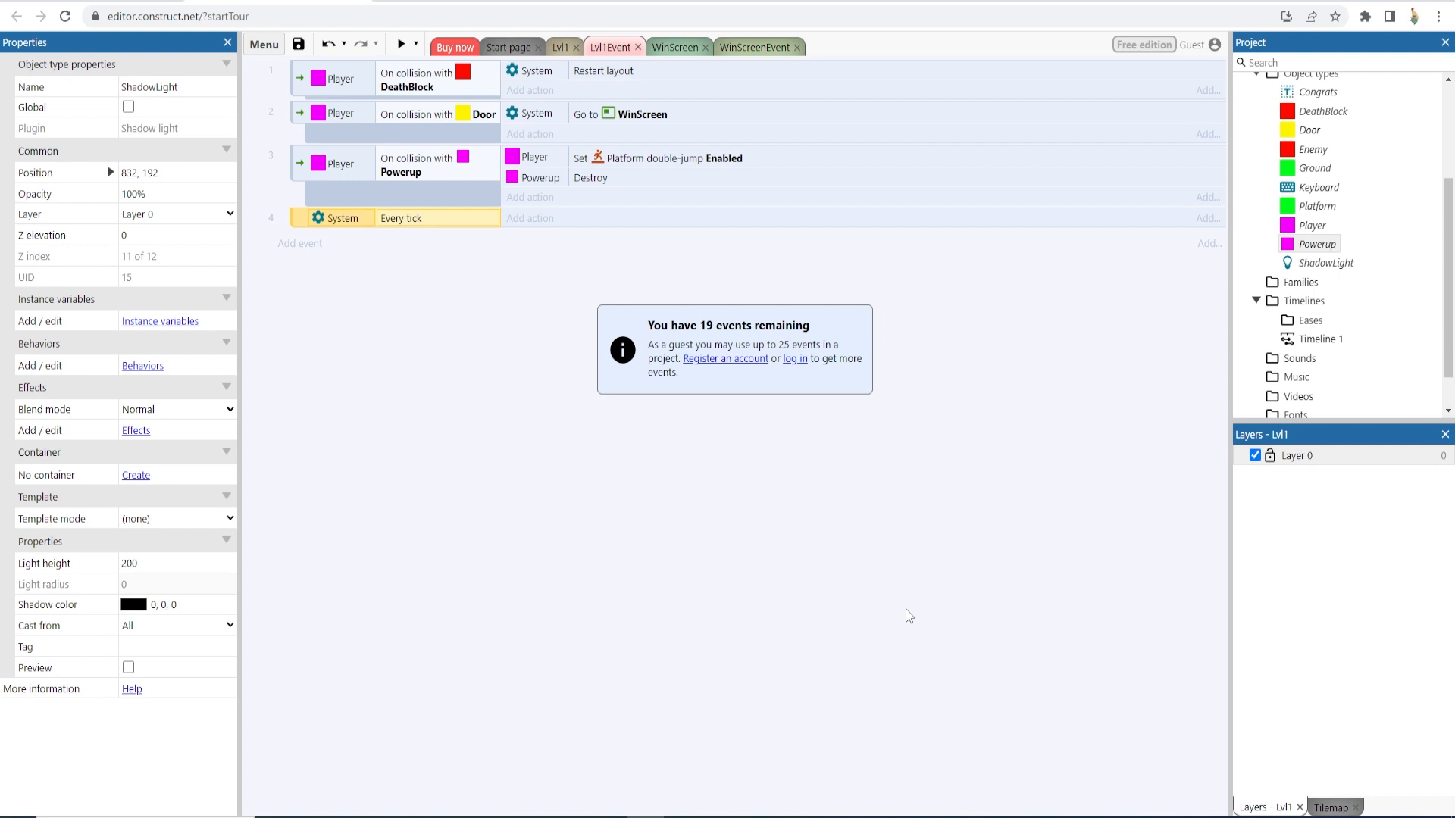
- Add an action to the Every tick event setting the ShadowLight's position to the Player object
{"action": "left_click", "coordinate": [539, 219]}
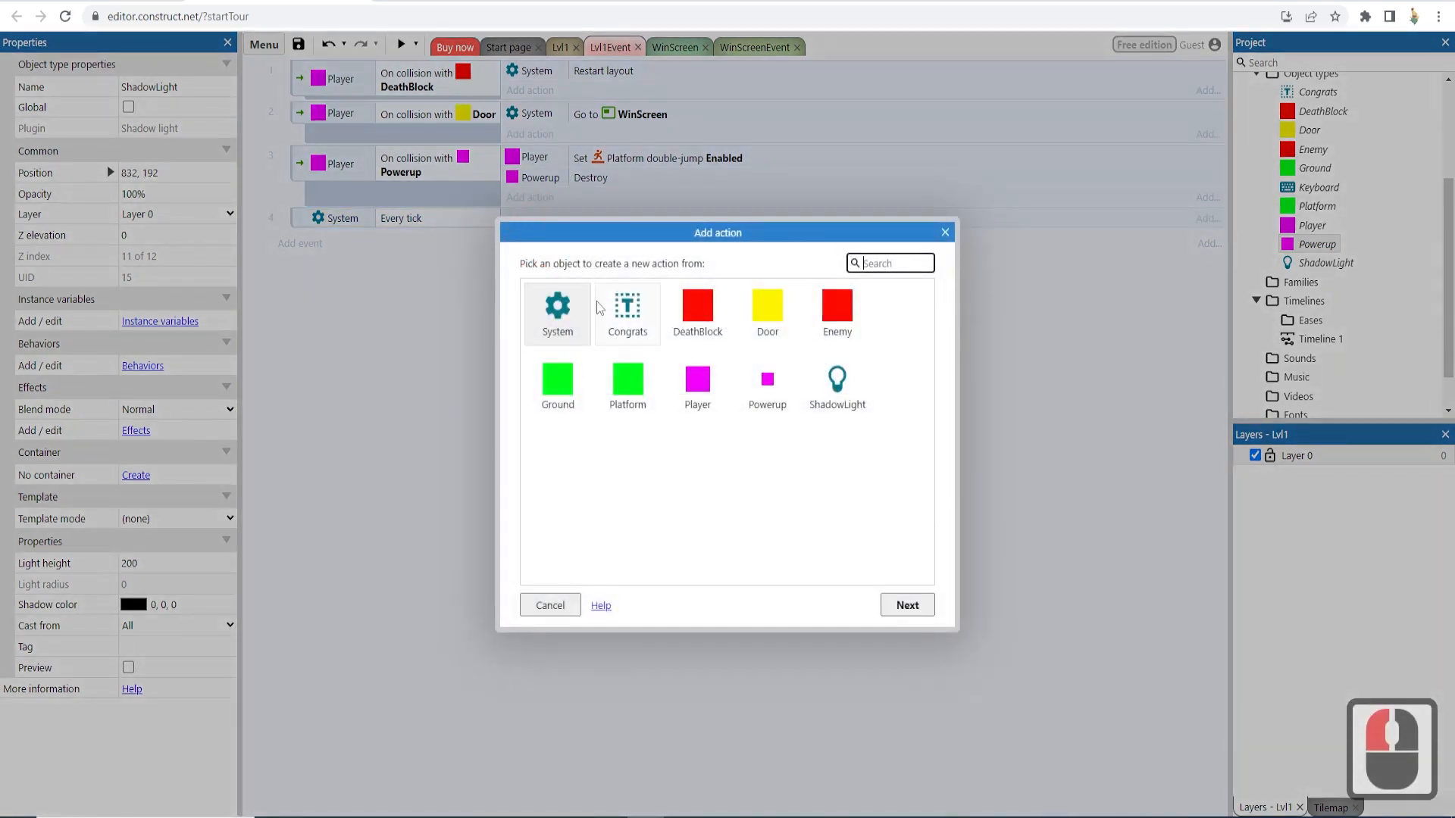
{"action": "double_click", "coordinate": [837, 376]}
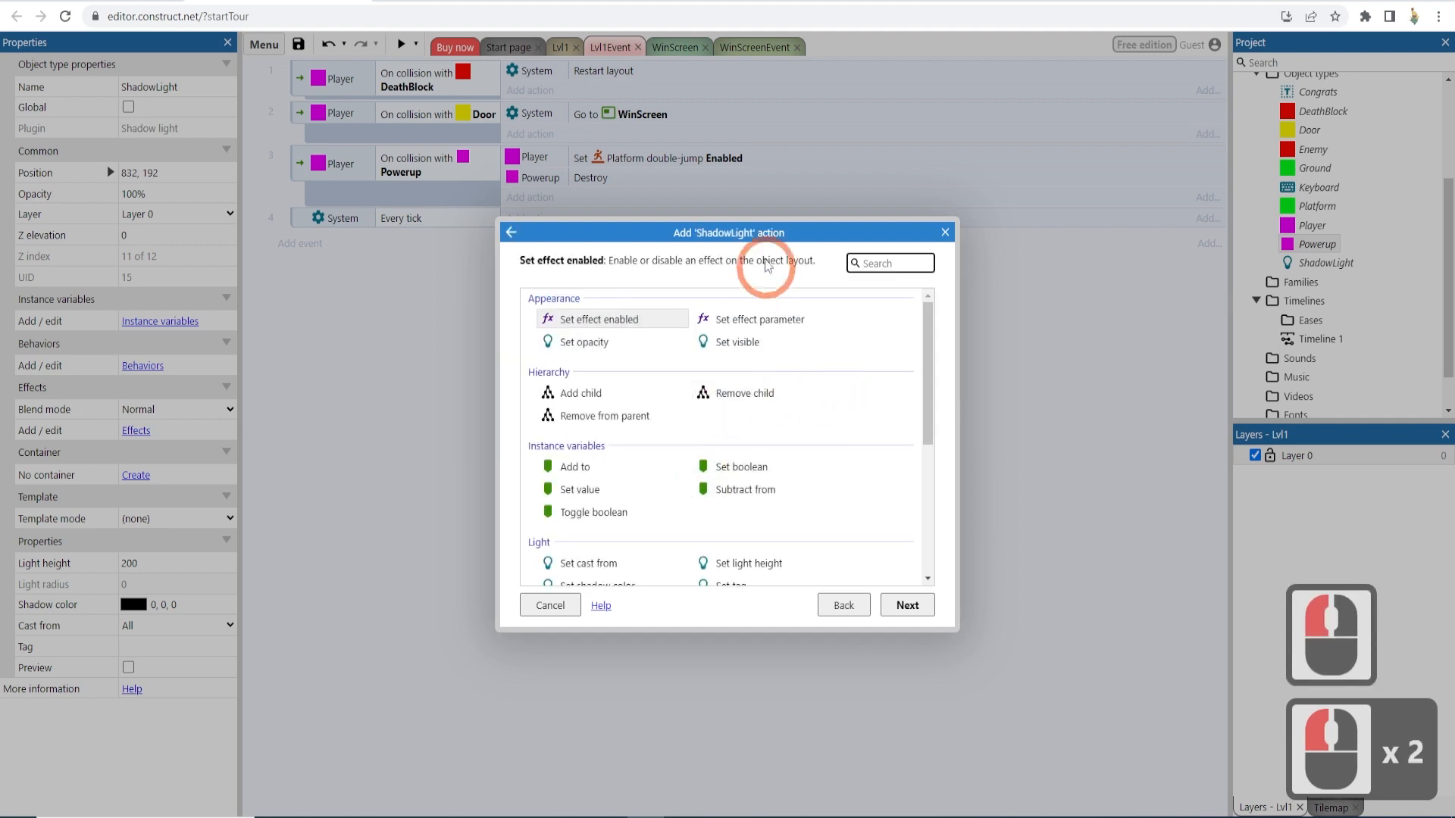
{"action": "scroll", "coordinate": [737, 395], "scroll_direction": "up", "scroll_amount": 3}
{"action": "scroll", "coordinate": [736, 396], "scroll_direction": "down", "scroll_amount": 4}
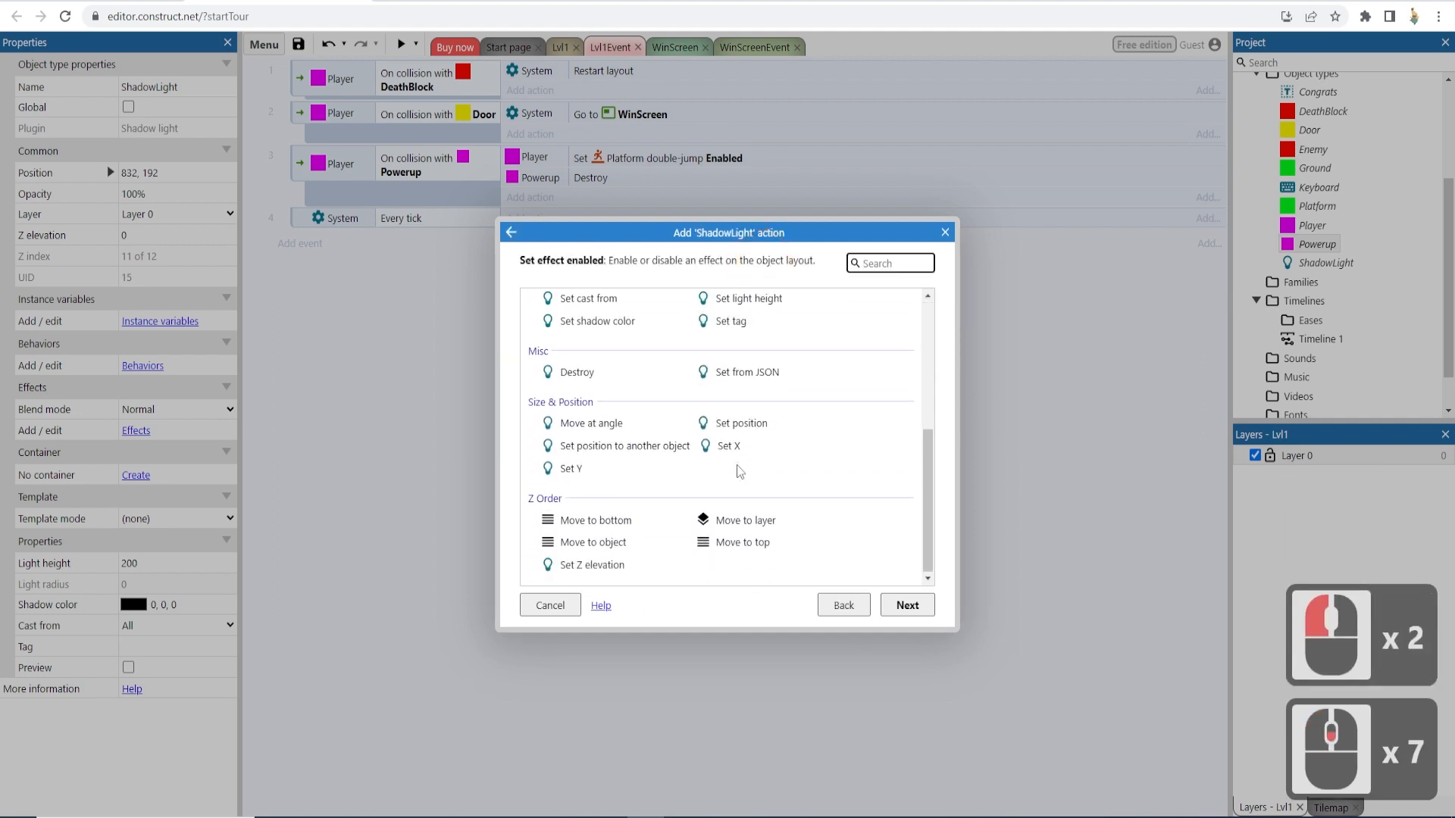
{"action": "double_click", "coordinate": [633, 447]}
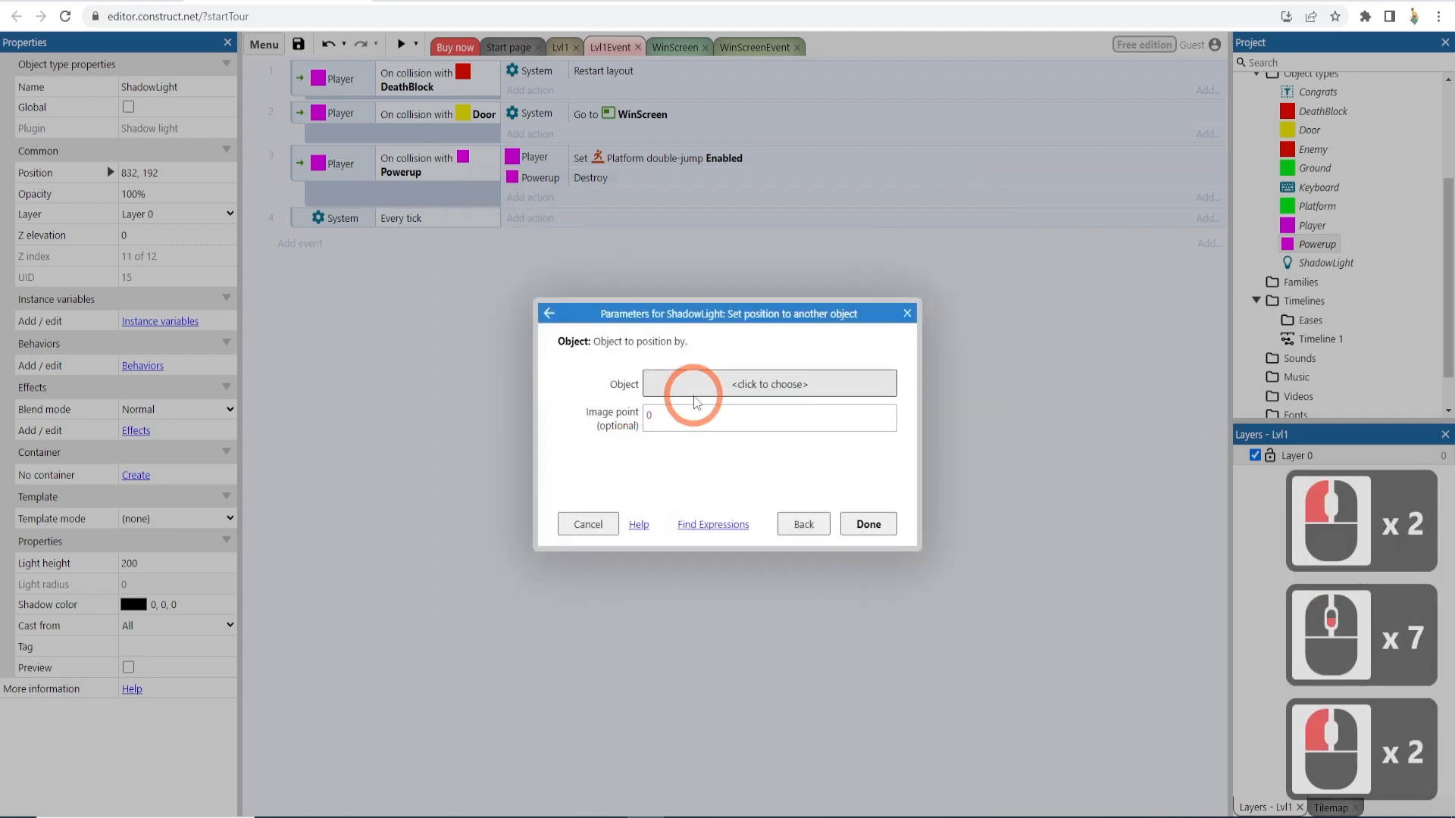
{"action": "left_click", "coordinate": [693, 387]}
{"action": "double_click", "coordinate": [590, 497]}
{"action": "left_click", "coordinate": [840, 525]}
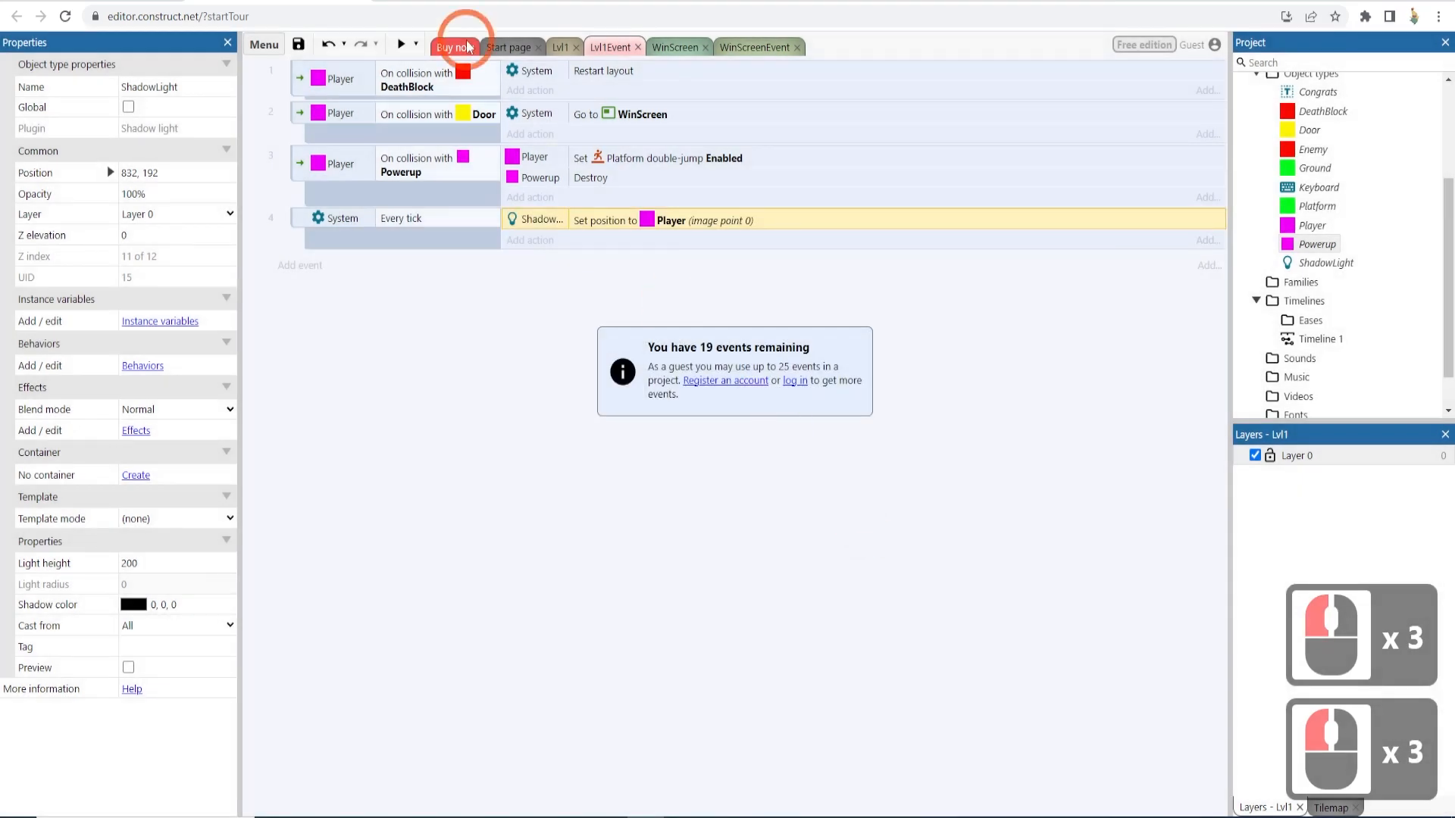
- Preview the level and play through it to check that the light follows the player
{"action": "left_click", "coordinate": [401, 44]}
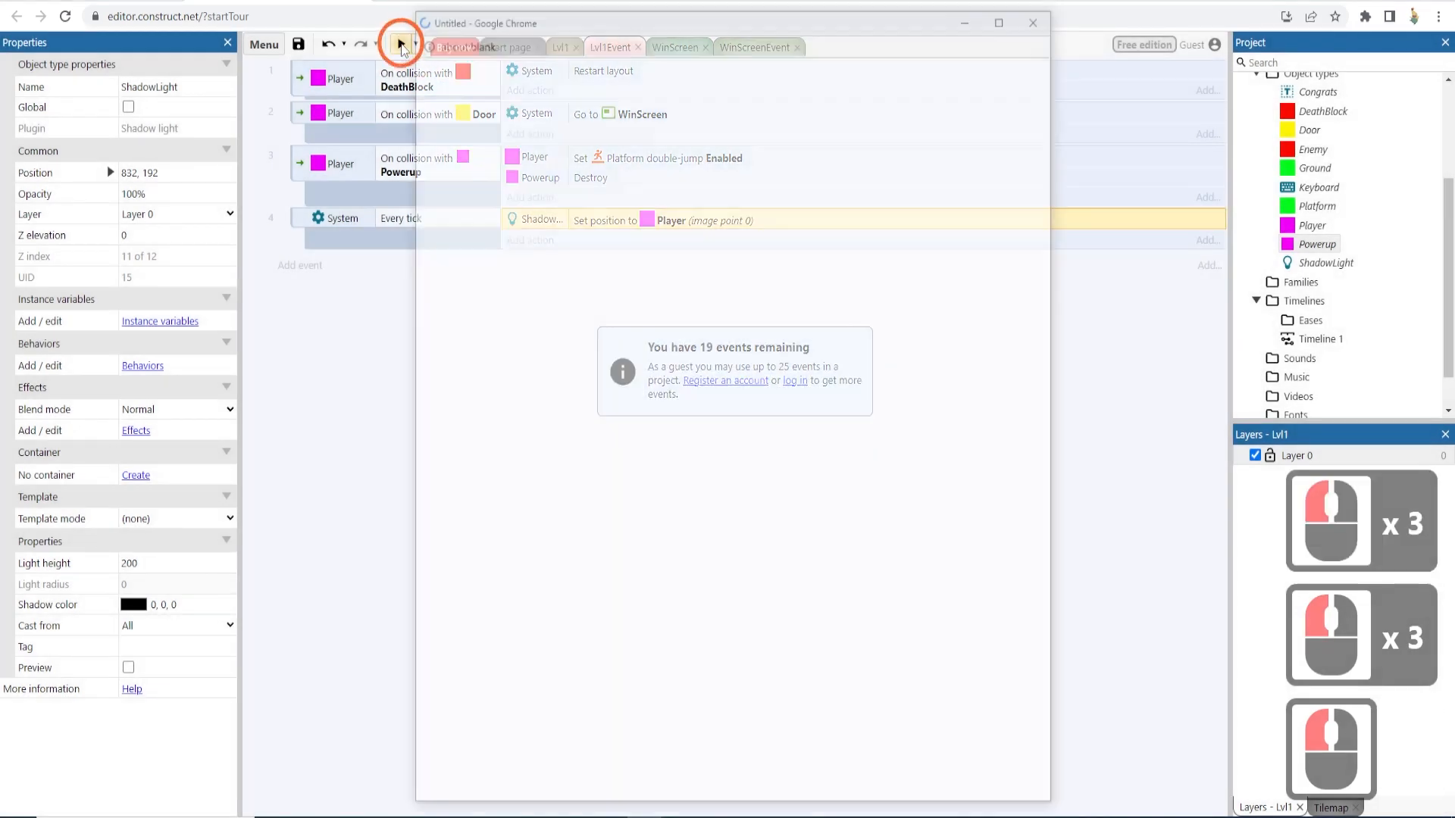
{"action": "key", "text": "Right"}
{"action": "key", "text": "Right"}
{"action": "key", "text": "Right"}
{"action": "key", "text": "Right"}
{"action": "key", "text": "Right"}
{"action": "key", "text": "Right"}
{"action": "key", "text": "Right"}
{"action": "key", "text": "Right"}
{"action": "key", "text": "Right"}
{"action": "key", "text": "Right"}
{"action": "key", "text": "Right"}
{"action": "key", "text": "Right"}
{"action": "key", "text": "Right"}
{"action": "key", "text": "Right"}
{"action": "key", "text": "Right"}
{"action": "key", "text": "Right"}
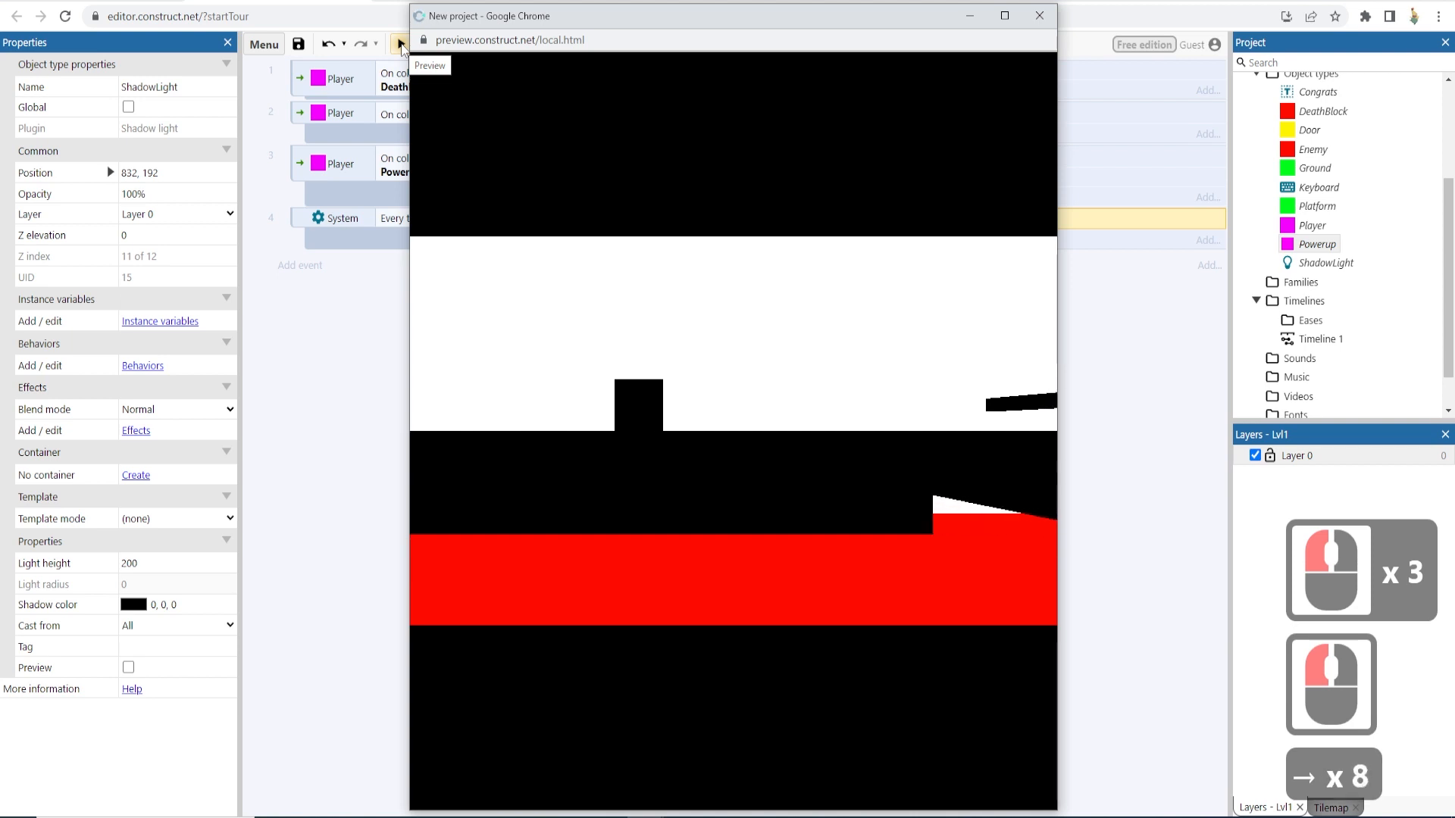
{"action": "key", "text": "Up"}
{"action": "key", "text": "Up"}
{"action": "key", "text": "Up"}
{"action": "key", "text": "Up"}
{"action": "key", "text": "Up"}
{"action": "key", "text": "Up"}
{"action": "key", "text": "Up"}
{"action": "key", "text": "Up"}
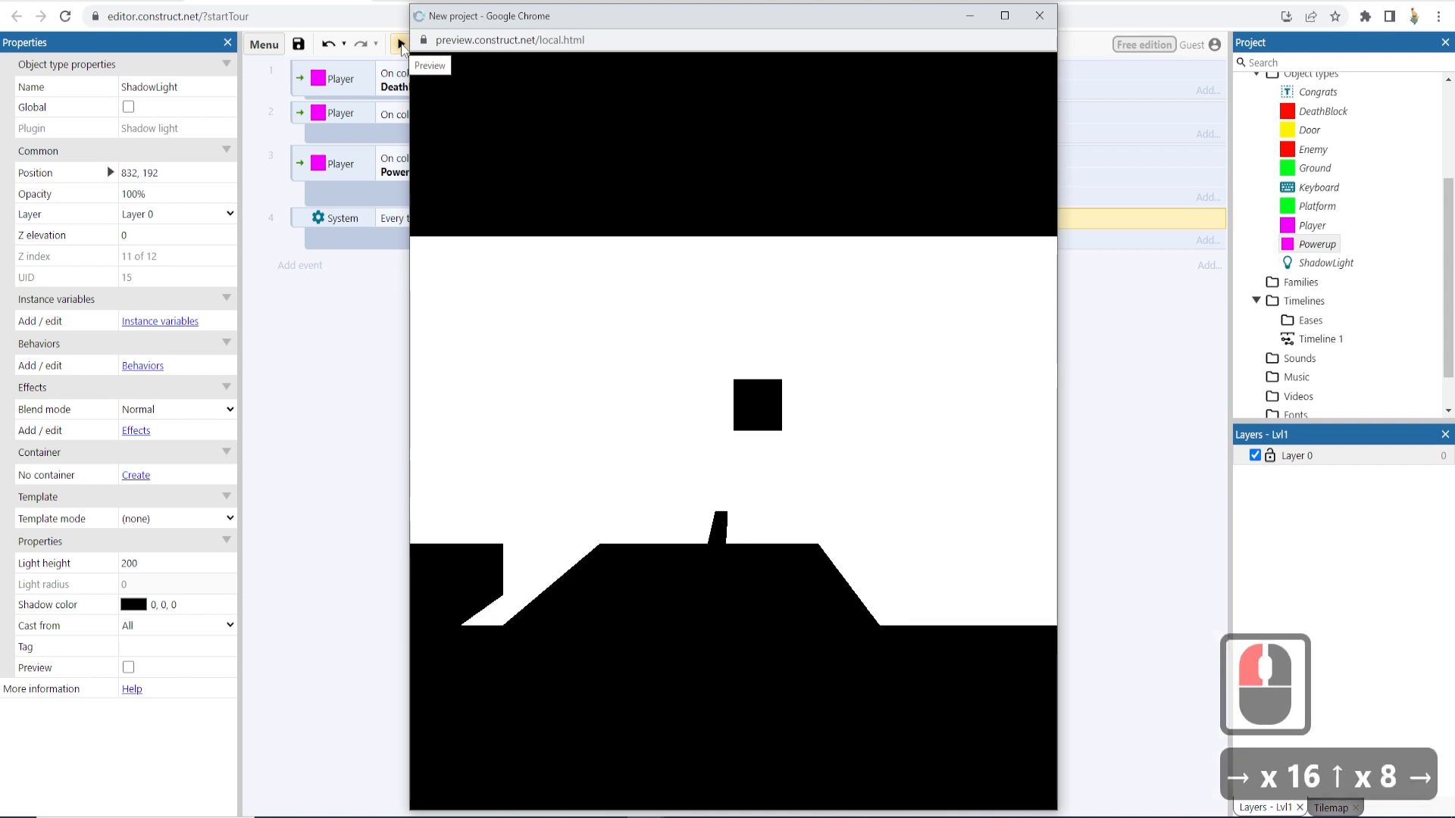
{"action": "key", "text": "Right"}
{"action": "key", "text": "Up"}
{"action": "key", "text": "Right"}
{"action": "key", "text": "Right"}
{"action": "key", "text": "Right"}
{"action": "key", "text": "Right"}
{"action": "key", "text": "Right"}
{"action": "key", "text": "Right"}
{"action": "key", "text": "Right"}
{"action": "key", "text": "Right"}
{"action": "key", "text": "Right"}
{"action": "key", "text": "Up"}
{"action": "key", "text": "Up"}
{"action": "key", "text": "Up"}
{"action": "key", "text": "Up"}
{"action": "key", "text": "Up"}
{"action": "key", "text": "Up"}
{"action": "key", "text": "Up"}
{"action": "key", "text": "Up"}
{"action": "key", "text": "Up"}
{"action": "key", "text": "Up"}
{"action": "key", "text": "Up"}
{"action": "key", "text": "Up"}
{"action": "key", "text": "Up"}
{"action": "key", "text": "Up"}
{"action": "key", "text": "Up"}
{"action": "key", "text": "Up"}
{"action": "key", "text": "Up"}
{"action": "key", "text": "Up"}
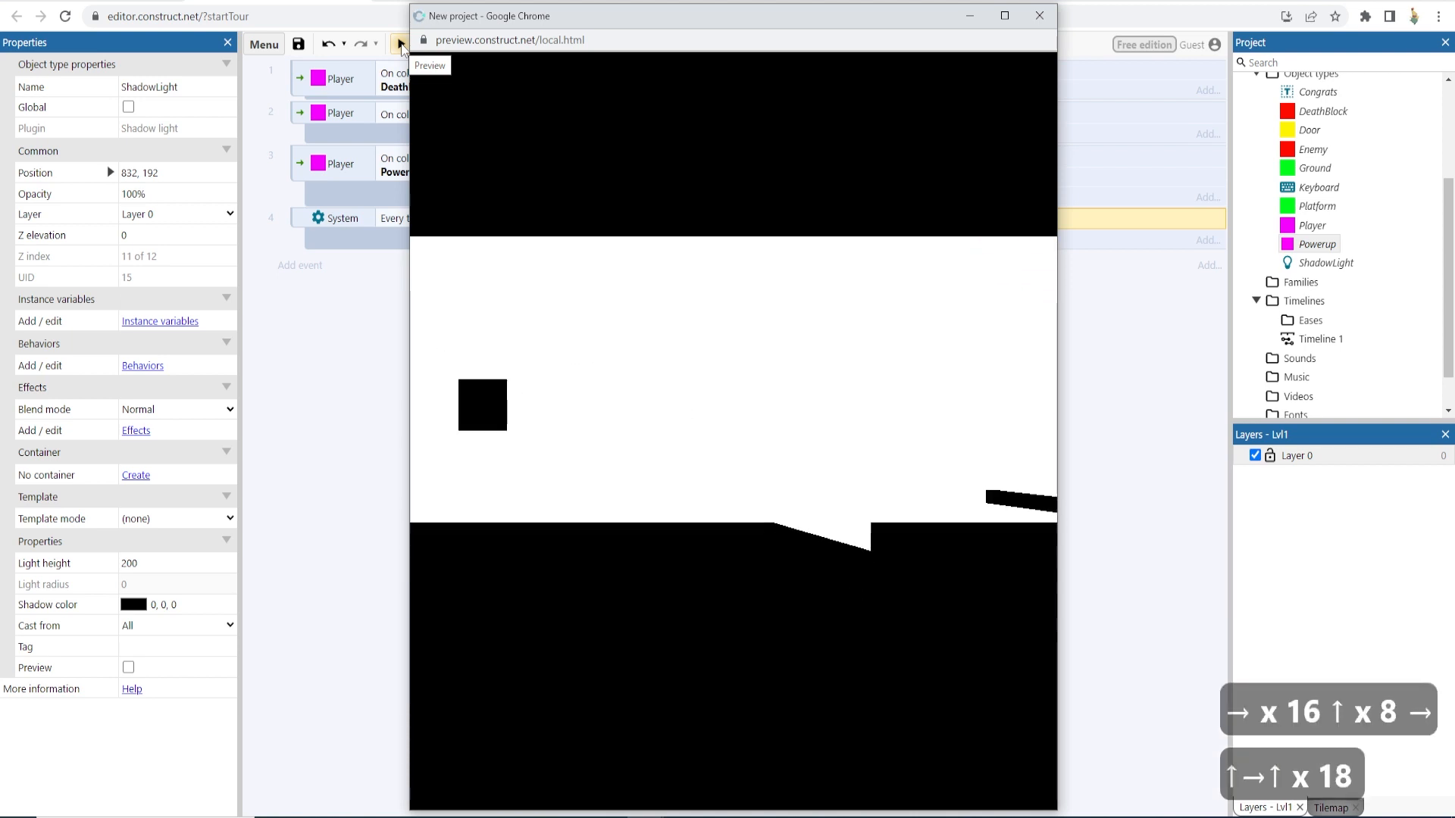
{"action": "key", "text": "Right"}
{"action": "key", "text": "Right"}
{"action": "key", "text": "Right"}
{"action": "key", "text": "Right"}
{"action": "key", "text": "Right"}
{"action": "key", "text": "Right"}
{"action": "key", "text": "Right"}
{"action": "key", "text": "Right"}
{"action": "key", "text": "Right"}
{"action": "key", "text": "Right"}
{"action": "key", "text": "Right"}
{"action": "key", "text": "Right"}
{"action": "key", "text": "Right"}
{"action": "key", "text": "Right"}
{"action": "key", "text": "Right"}
{"action": "key", "text": "Right"}
{"action": "key", "text": "Right"}
{"action": "key", "text": "Right"}
{"action": "key", "text": "Right"}
{"action": "key", "text": "Right"}
{"action": "key", "text": "Right"}
{"action": "key", "text": "Right"}
{"action": "key", "text": "Right"}
{"action": "key", "text": "Up"}
{"action": "key", "text": "Up"}
{"action": "key", "text": "Up"}
{"action": "key", "text": "Up"}
{"action": "key", "text": "Up"}
{"action": "key", "text": "Up"}
{"action": "key", "text": "Up"}
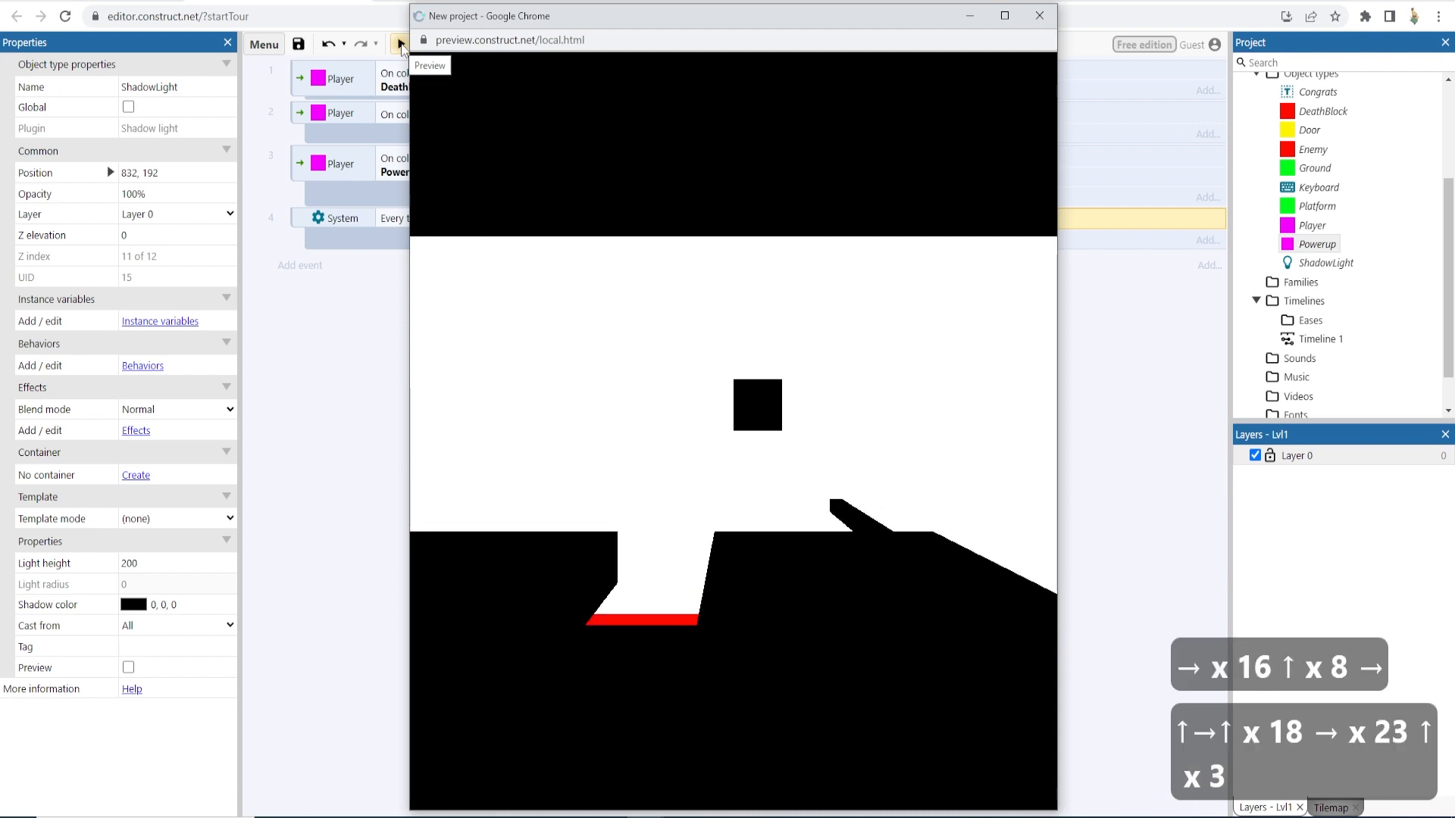
{"action": "key", "text": "Left"}
{"action": "key", "text": "Up"}
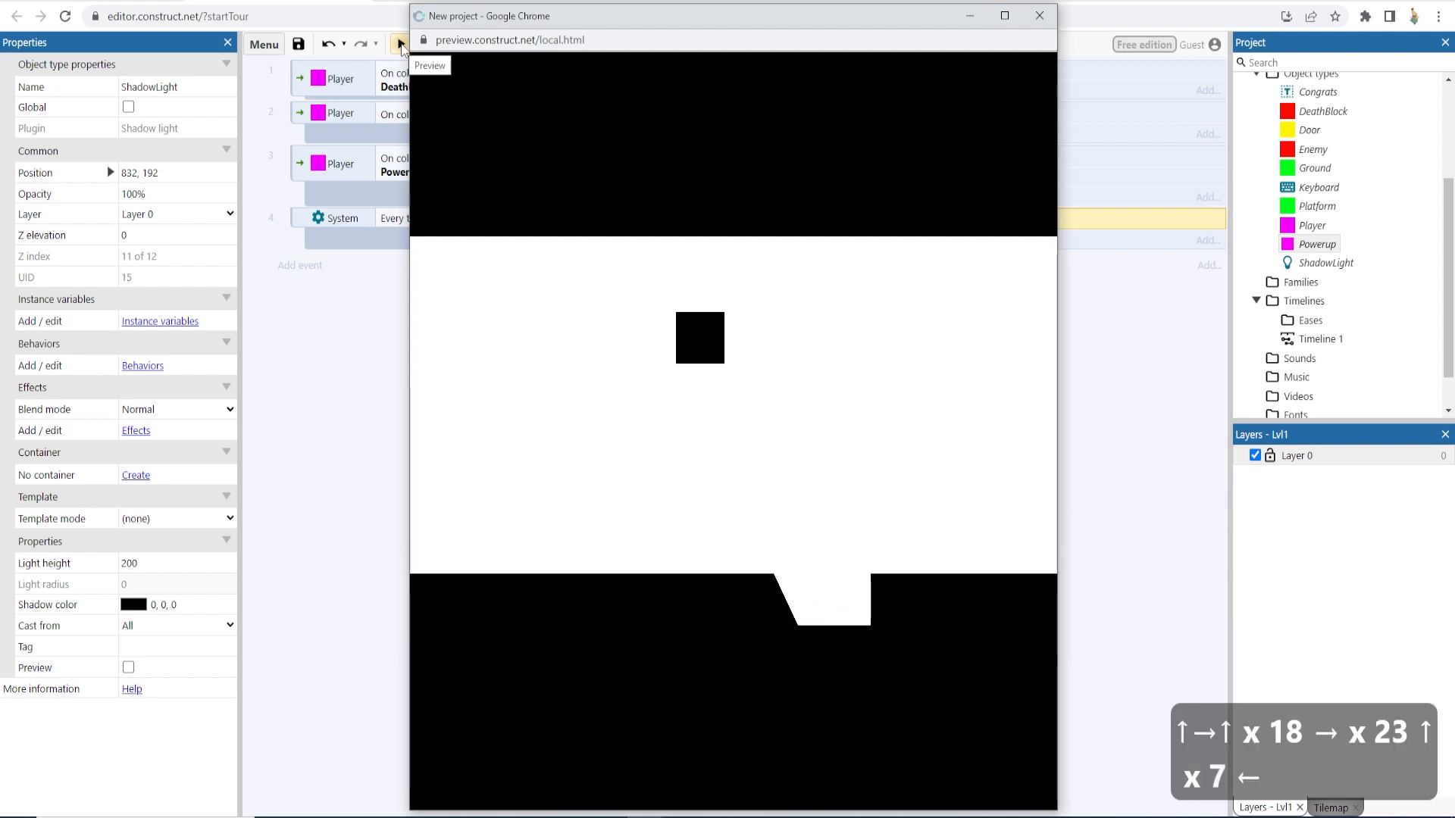
- Close the preview and remove the ShadowCaster behavior from the Player in the Lvl1 layout
{"action": "left_click", "coordinate": [1039, 16]}
{"action": "left_click", "coordinate": [529, 288]}
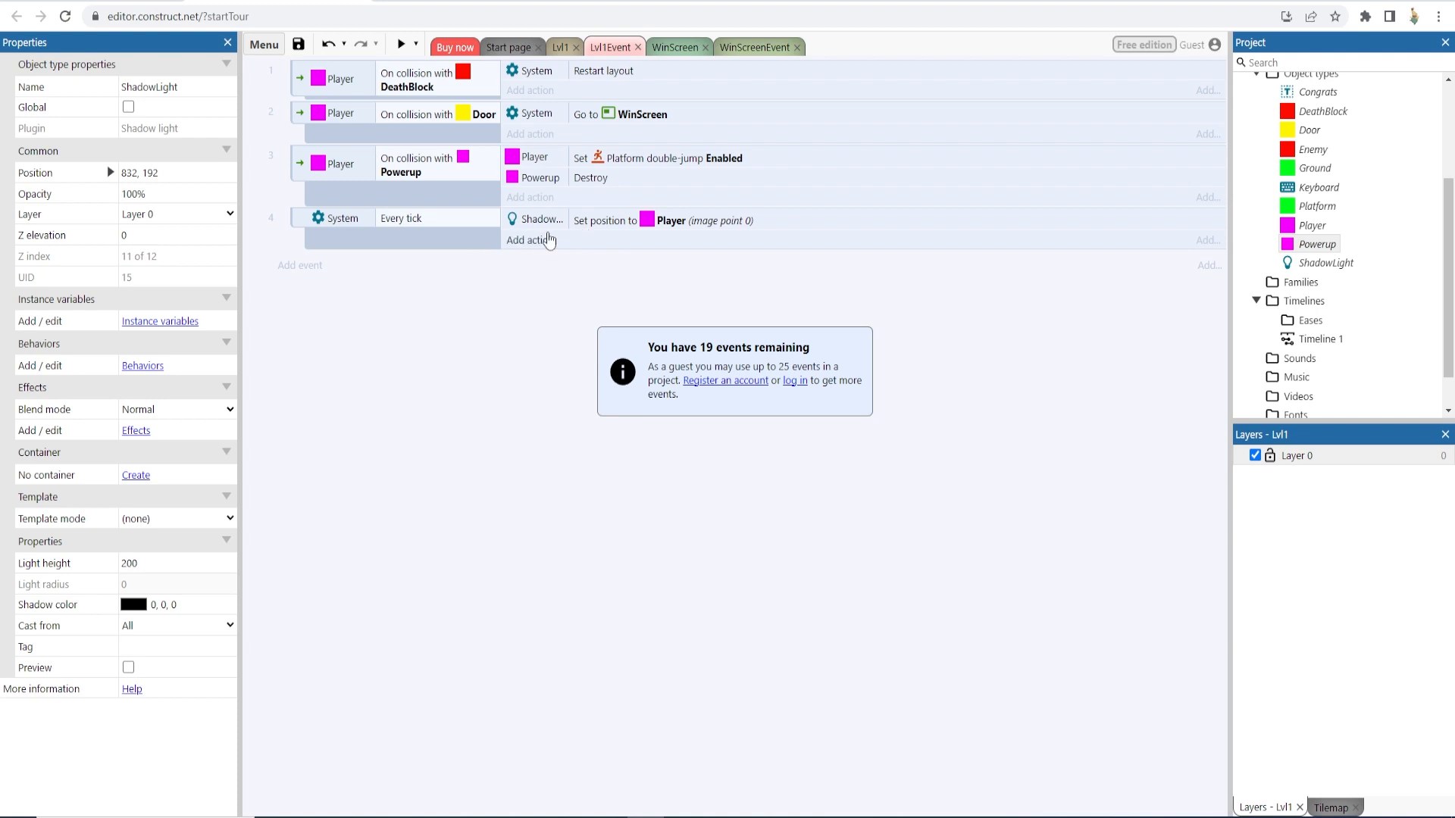
{"action": "left_click", "coordinate": [557, 46]}
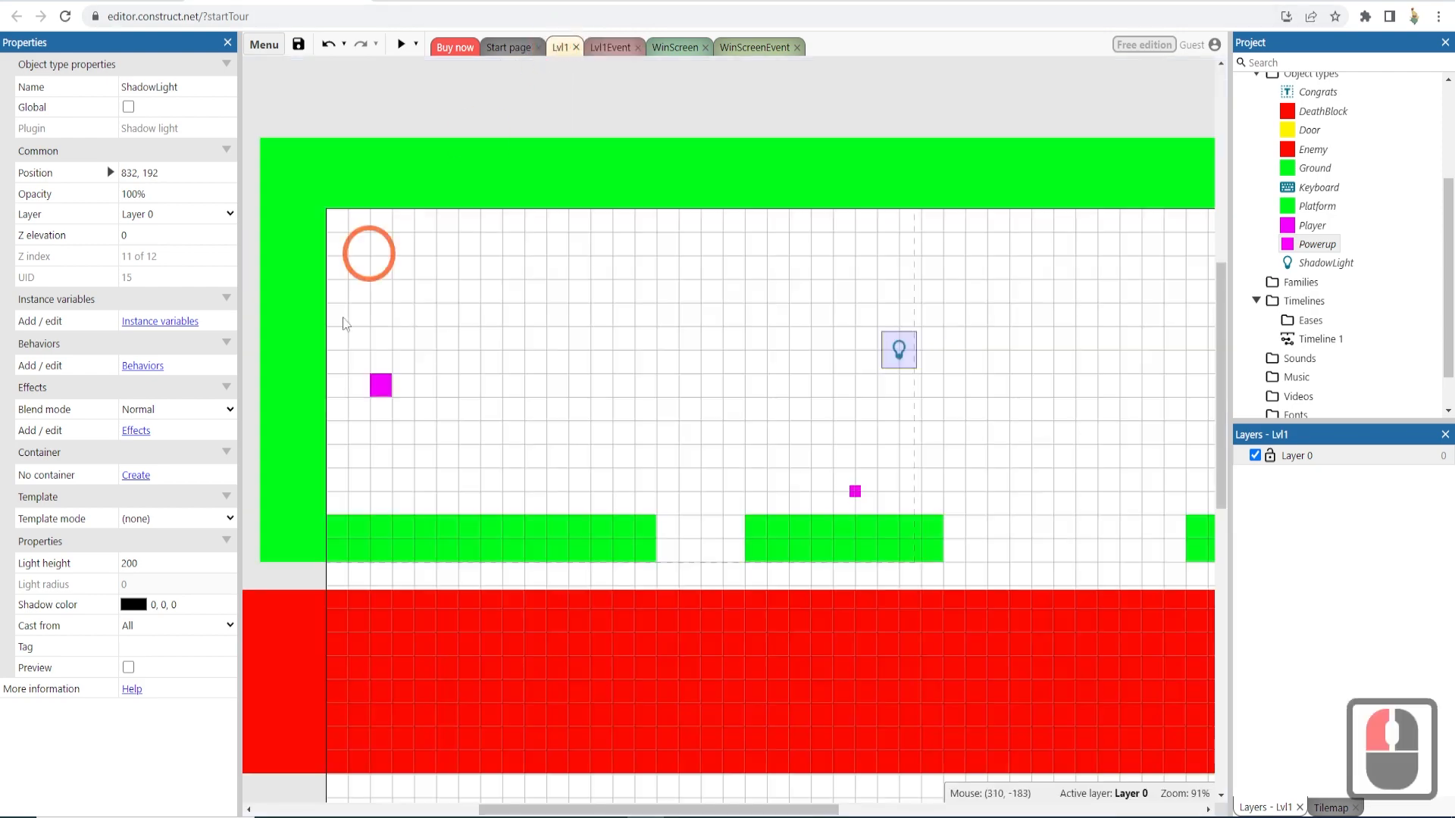
{"action": "left_click", "coordinate": [387, 396]}
{"action": "scroll", "coordinate": [125, 454], "scroll_direction": "down", "scroll_amount": 4}
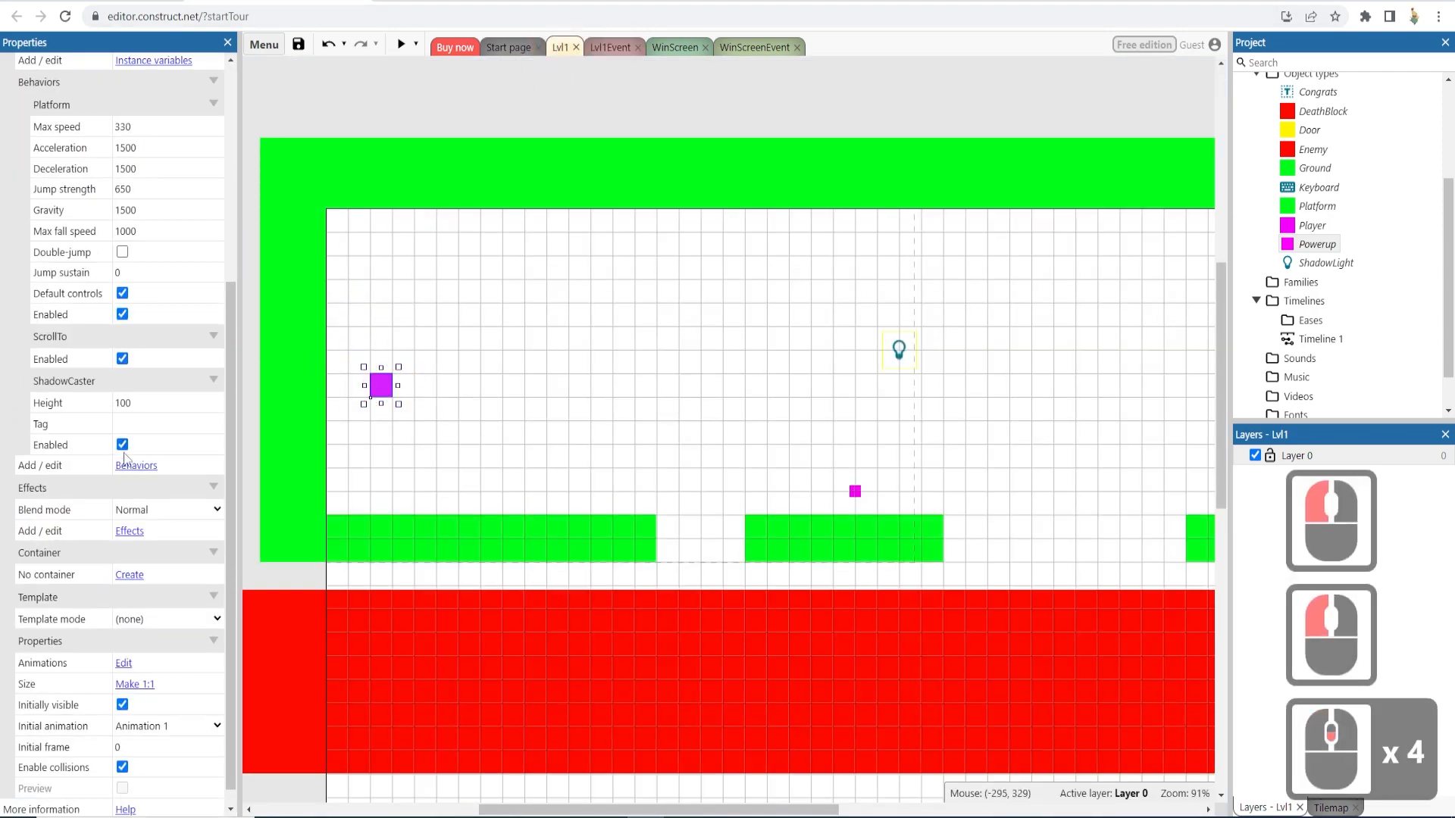
{"action": "left_click", "coordinate": [130, 531]}
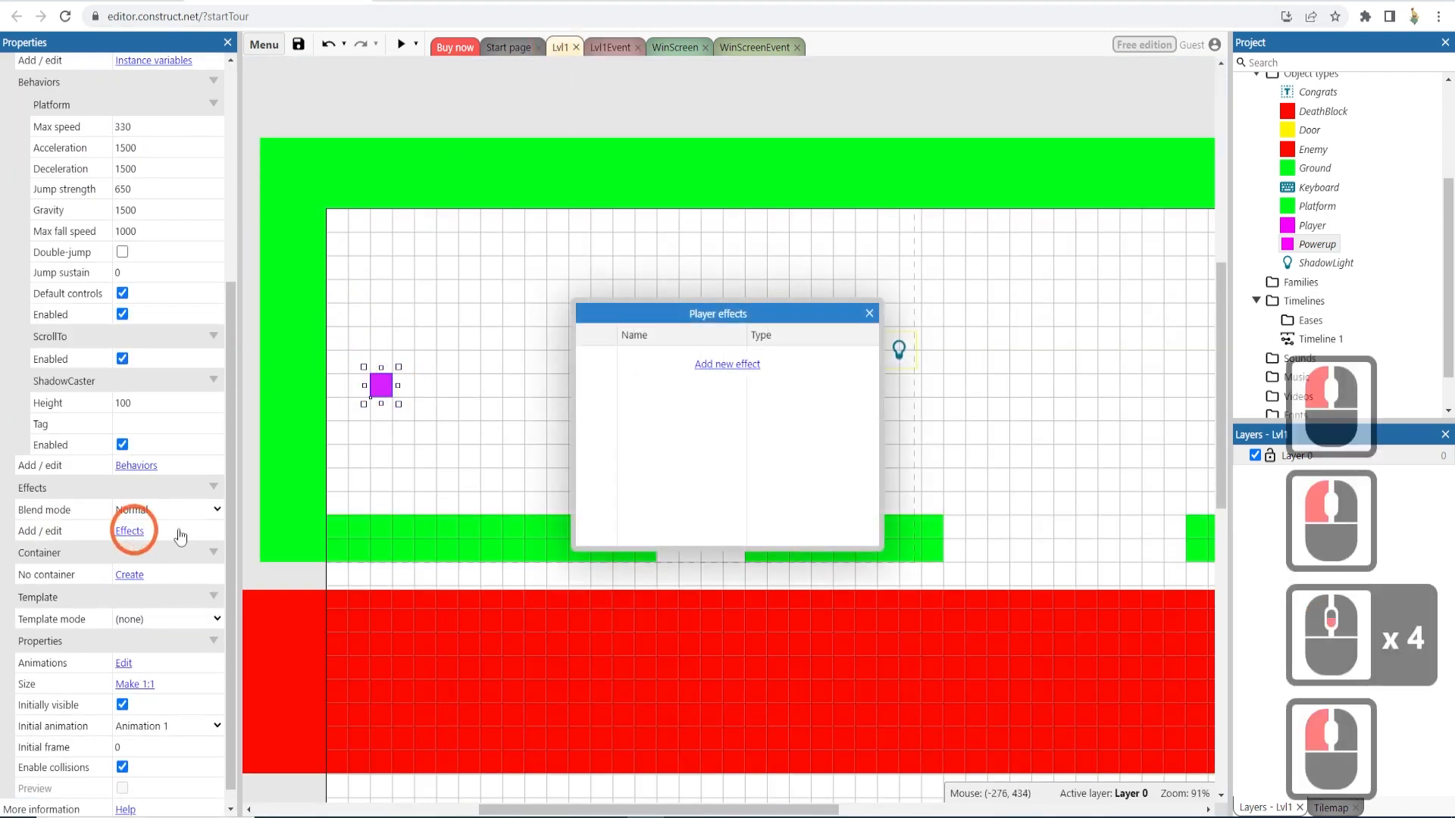
{"action": "left_click", "coordinate": [869, 314]}
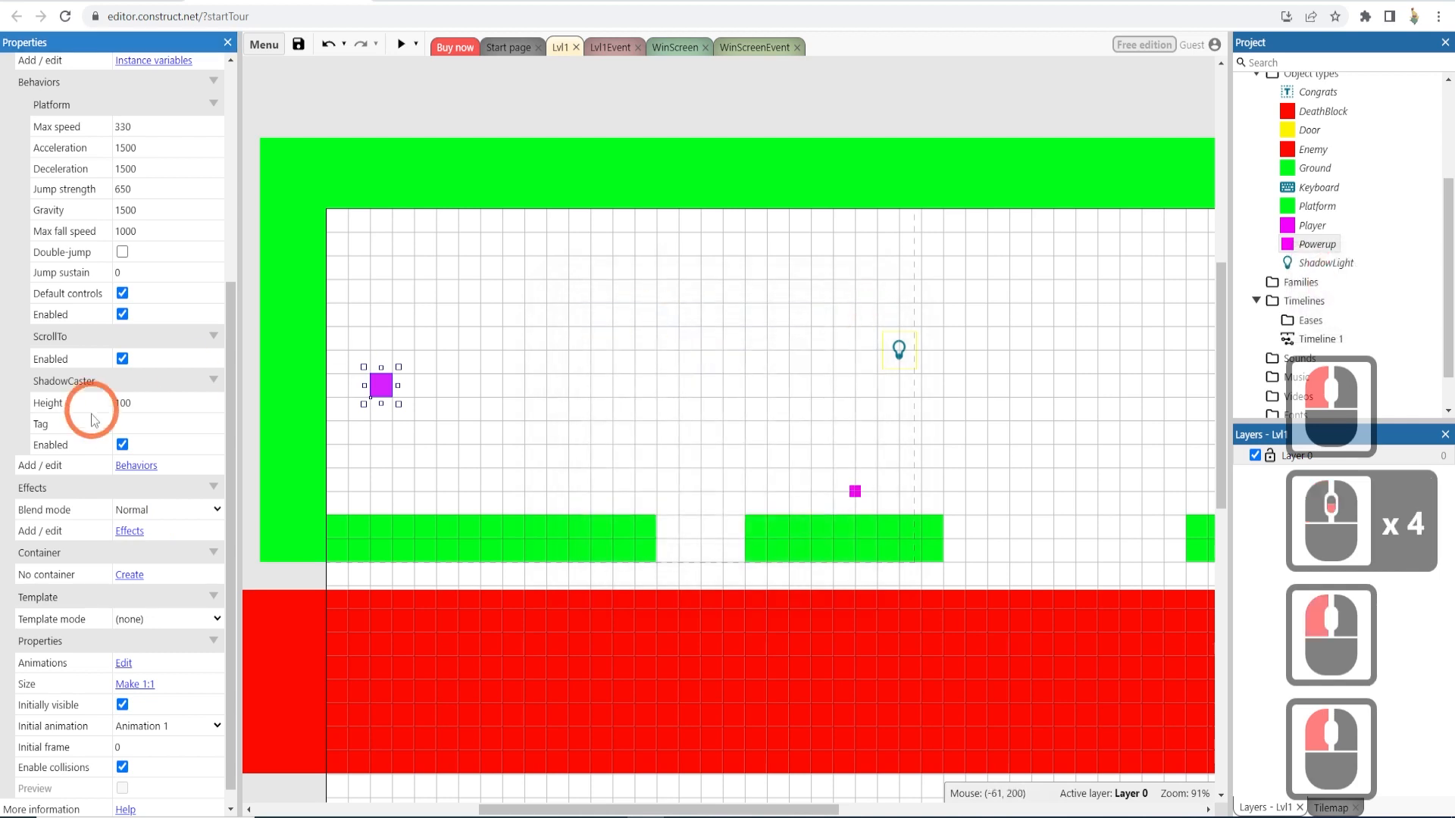
{"action": "left_click", "coordinate": [129, 466]}
{"action": "left_click", "coordinate": [642, 453]}
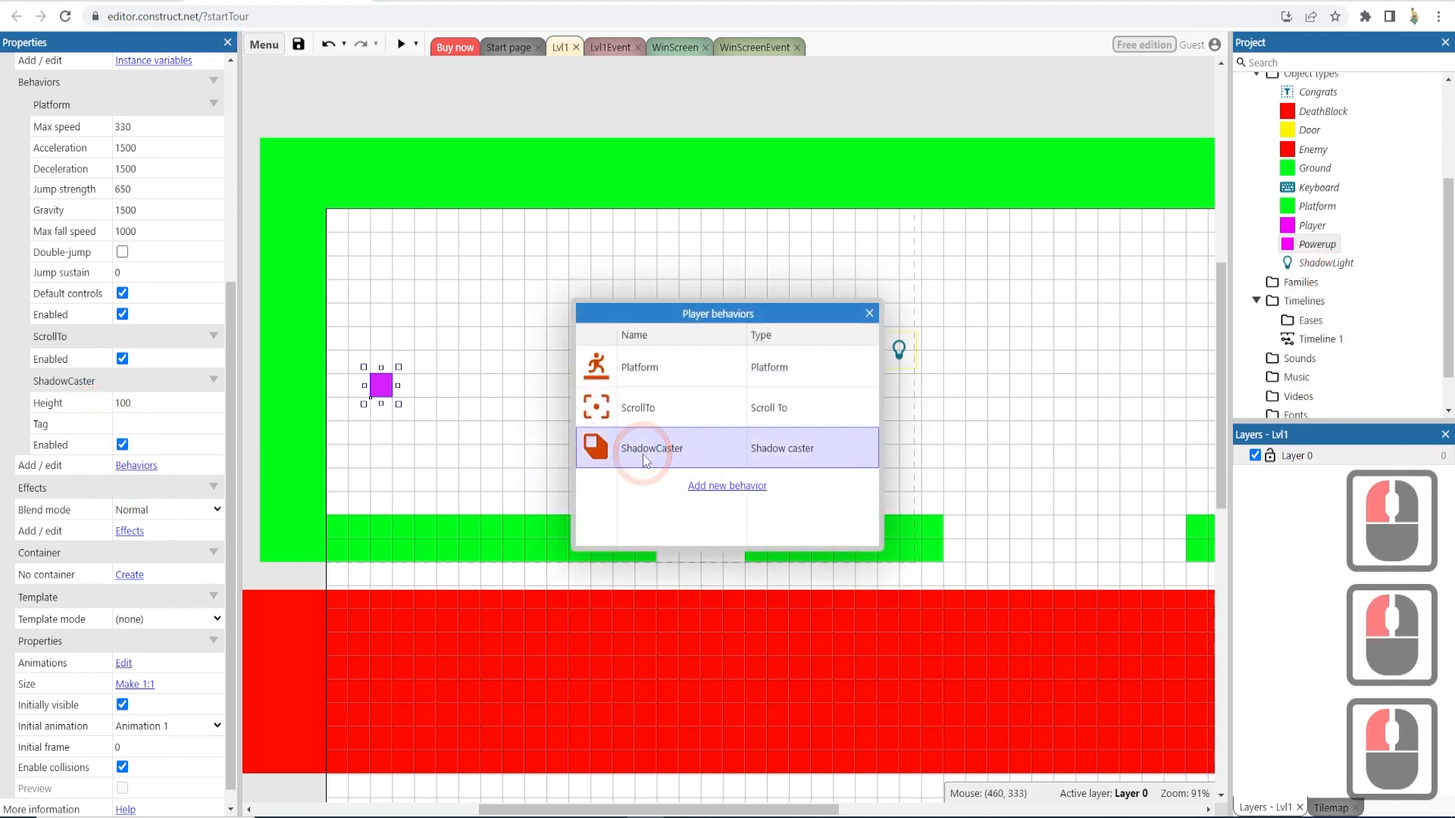
{"action": "key", "text": "Delete"}
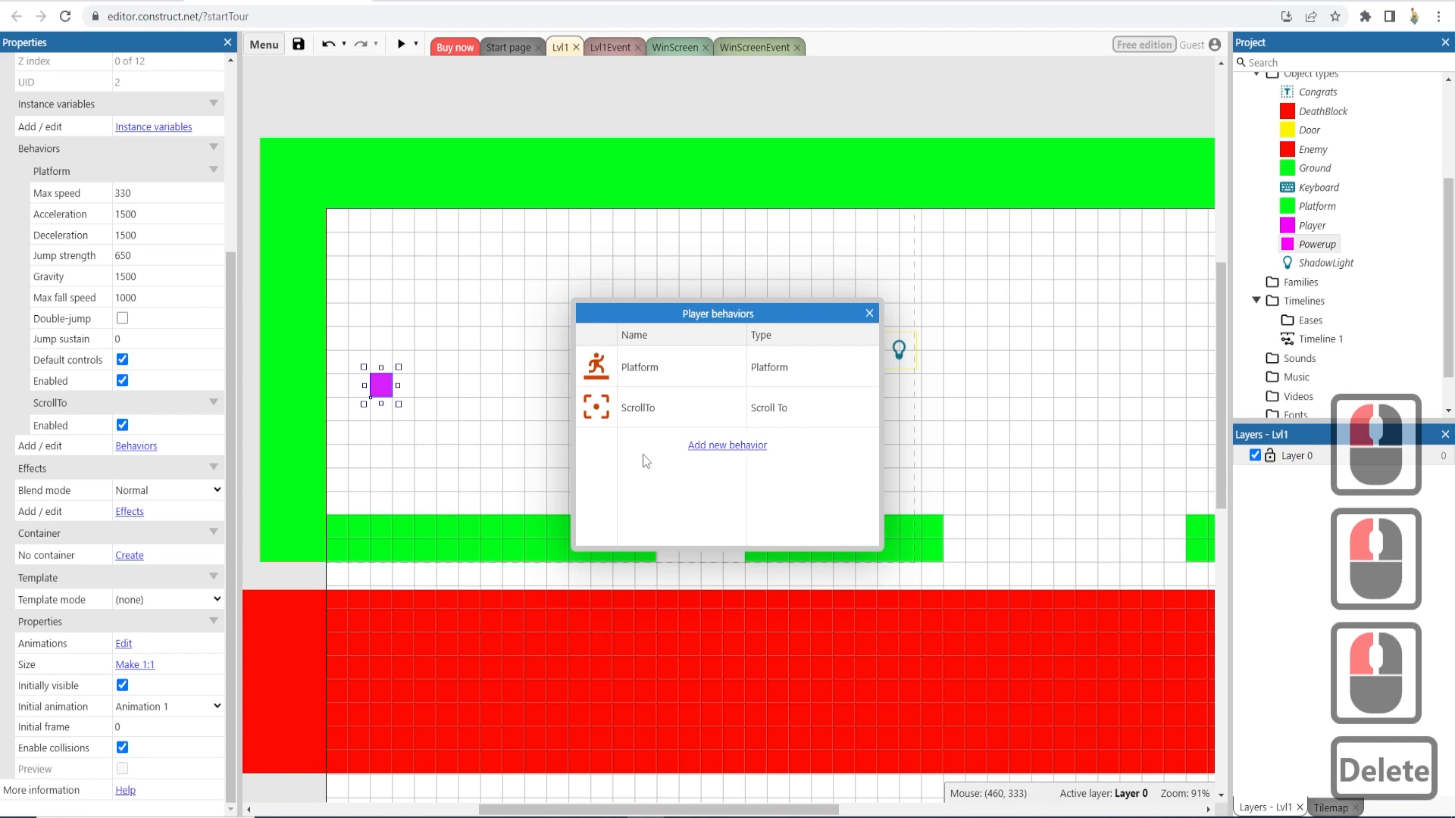
{"action": "left_click", "coordinate": [869, 313]}
- Remove the ShadowCaster behavior from the Powerup object
{"action": "left_click", "coordinate": [855, 492]}
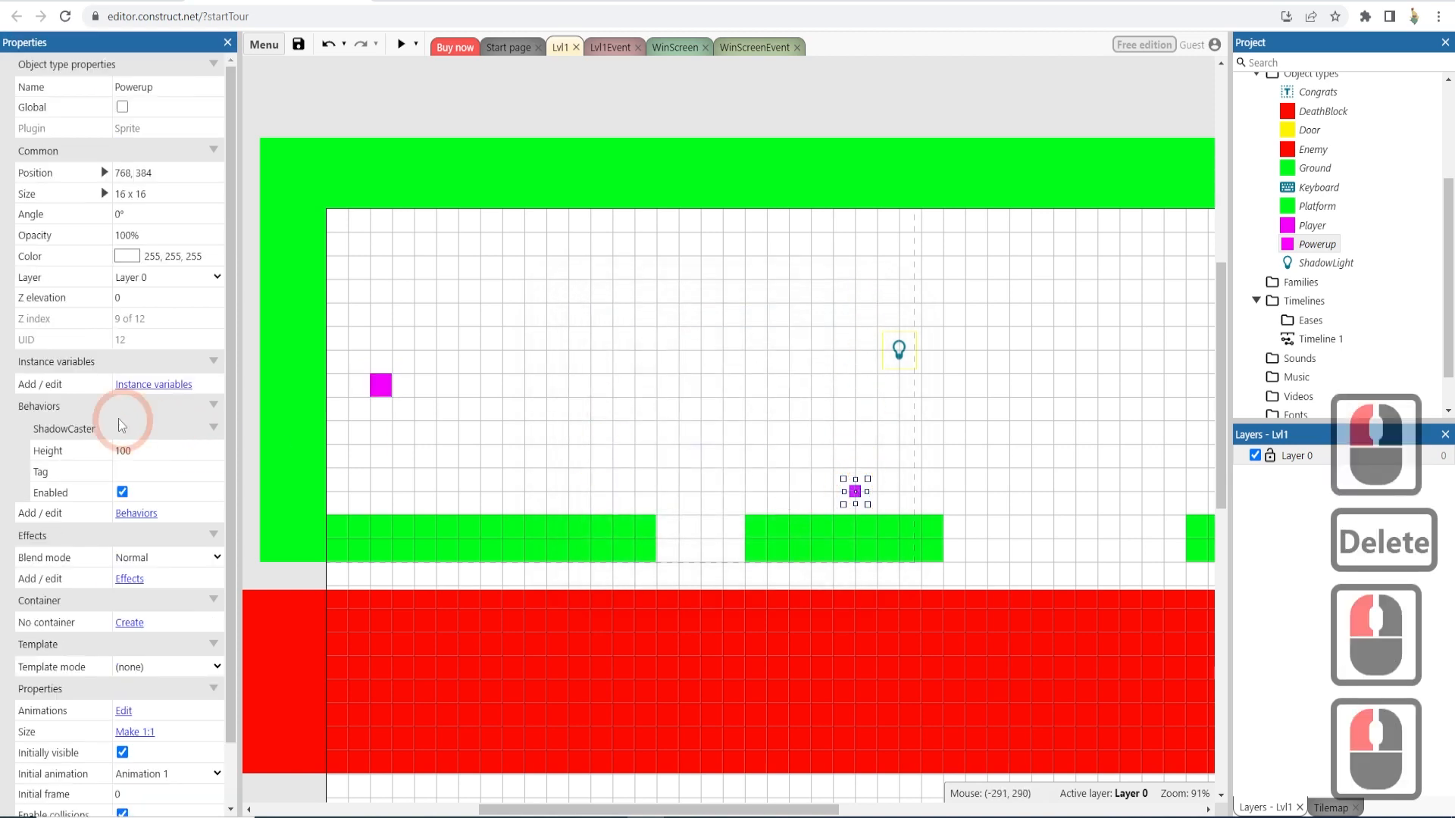
{"action": "left_click", "coordinate": [134, 514]}
{"action": "left_click", "coordinate": [750, 382]}
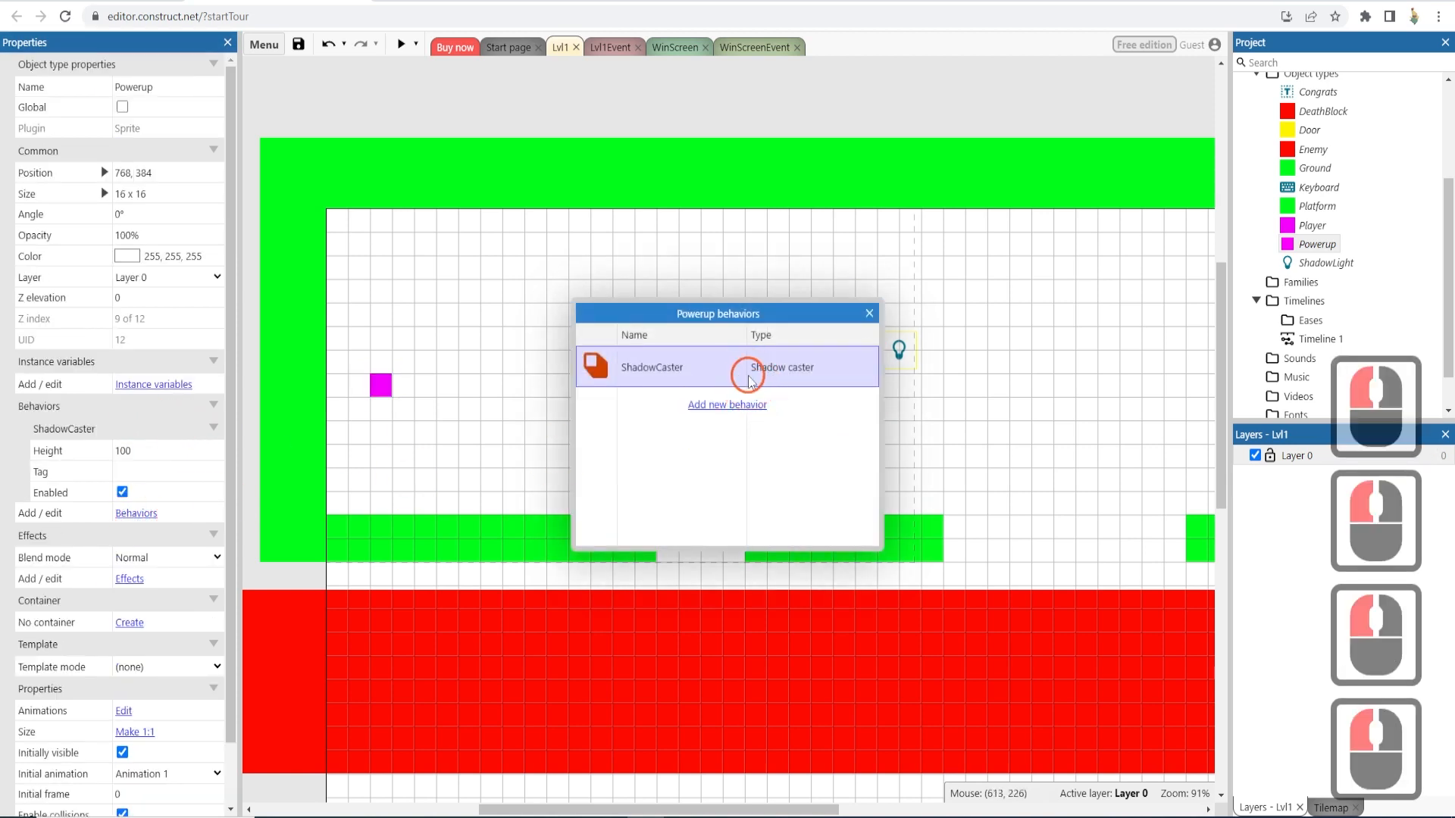
{"action": "left_click", "coordinate": [724, 365]}
{"action": "key", "text": "Delete"}
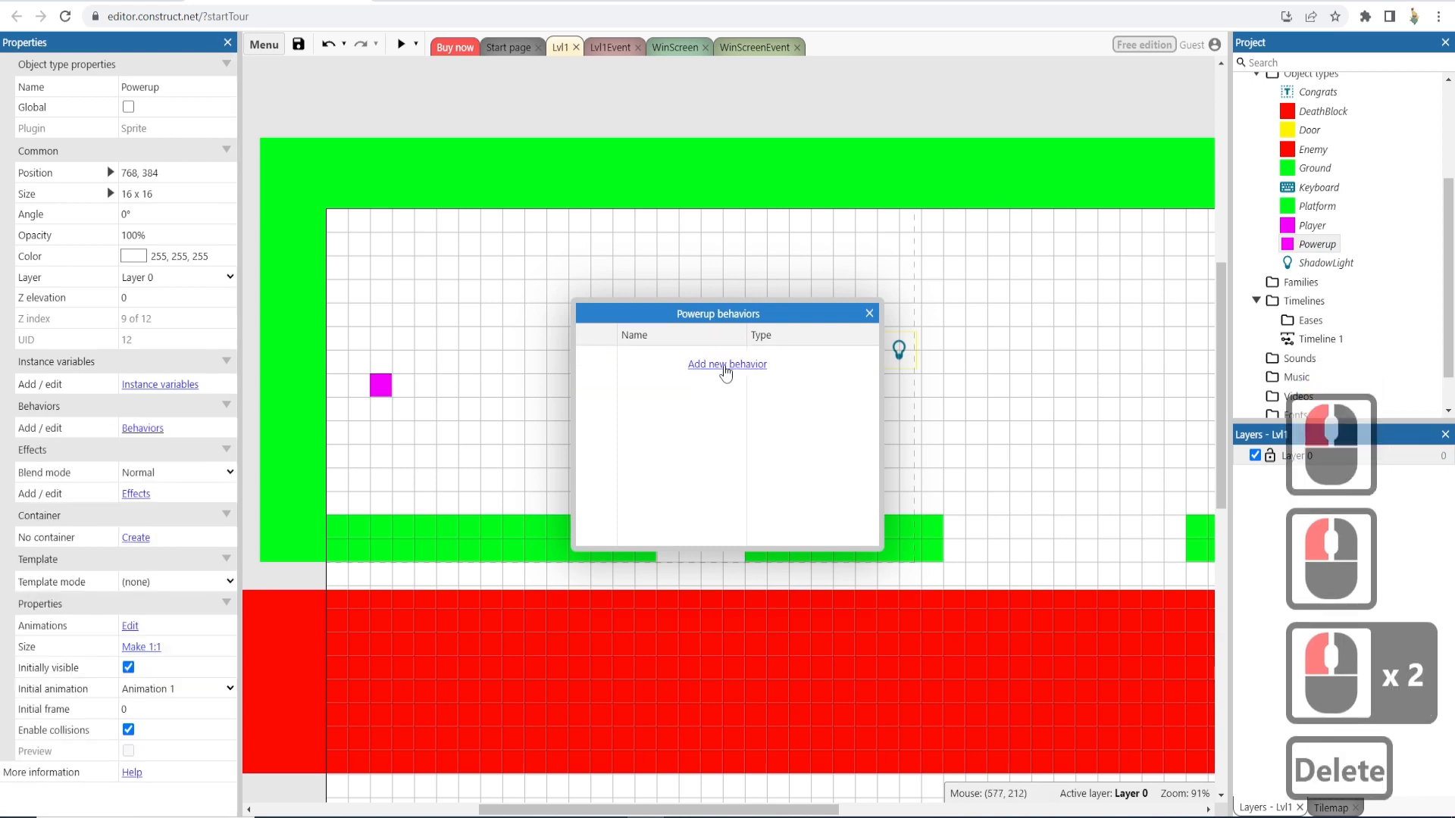
{"action": "left_click", "coordinate": [870, 314]}
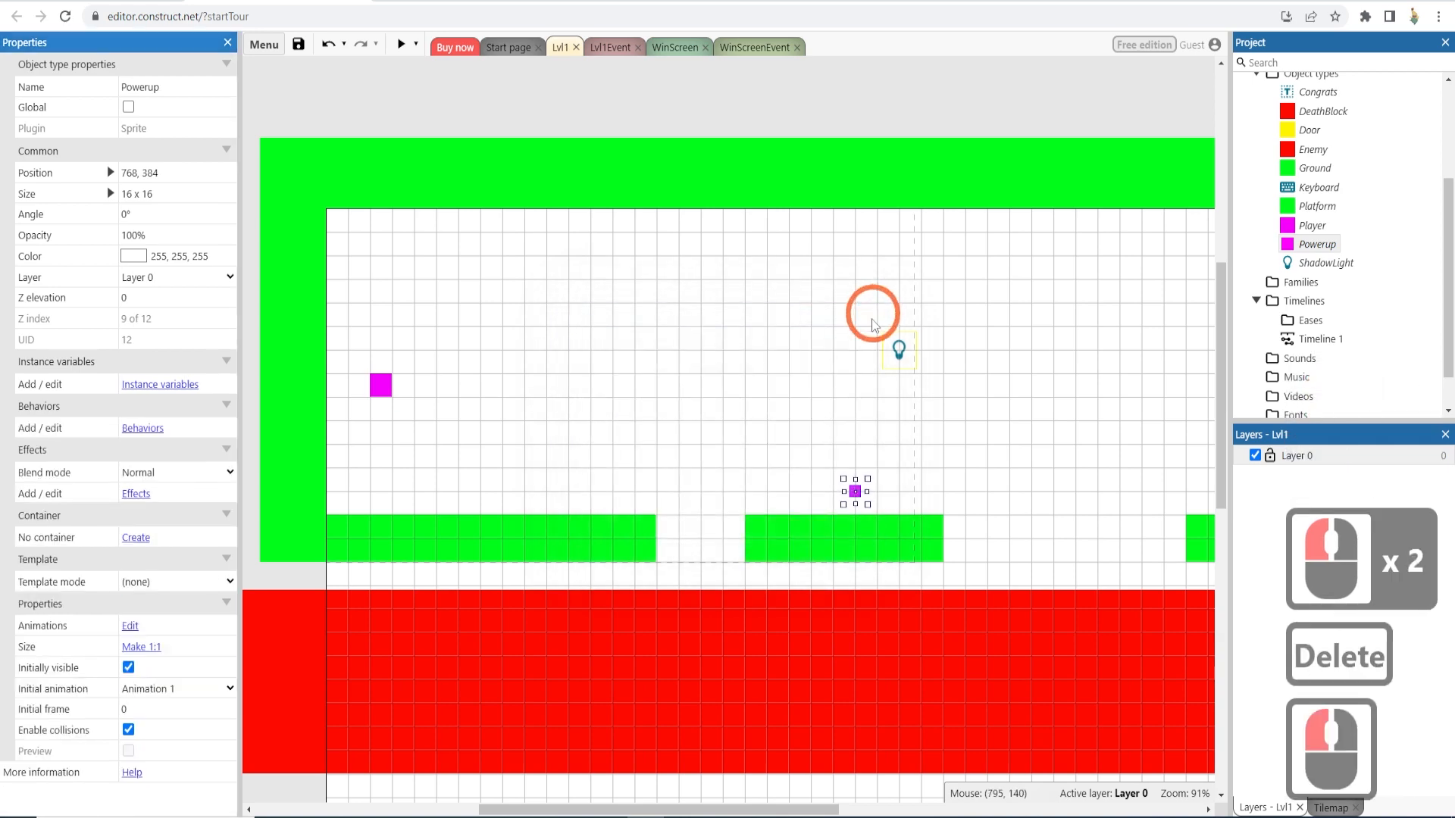
- Preview the level, play through it to the door moving and jumping the player, then close the preview
{"action": "left_click", "coordinate": [398, 43]}
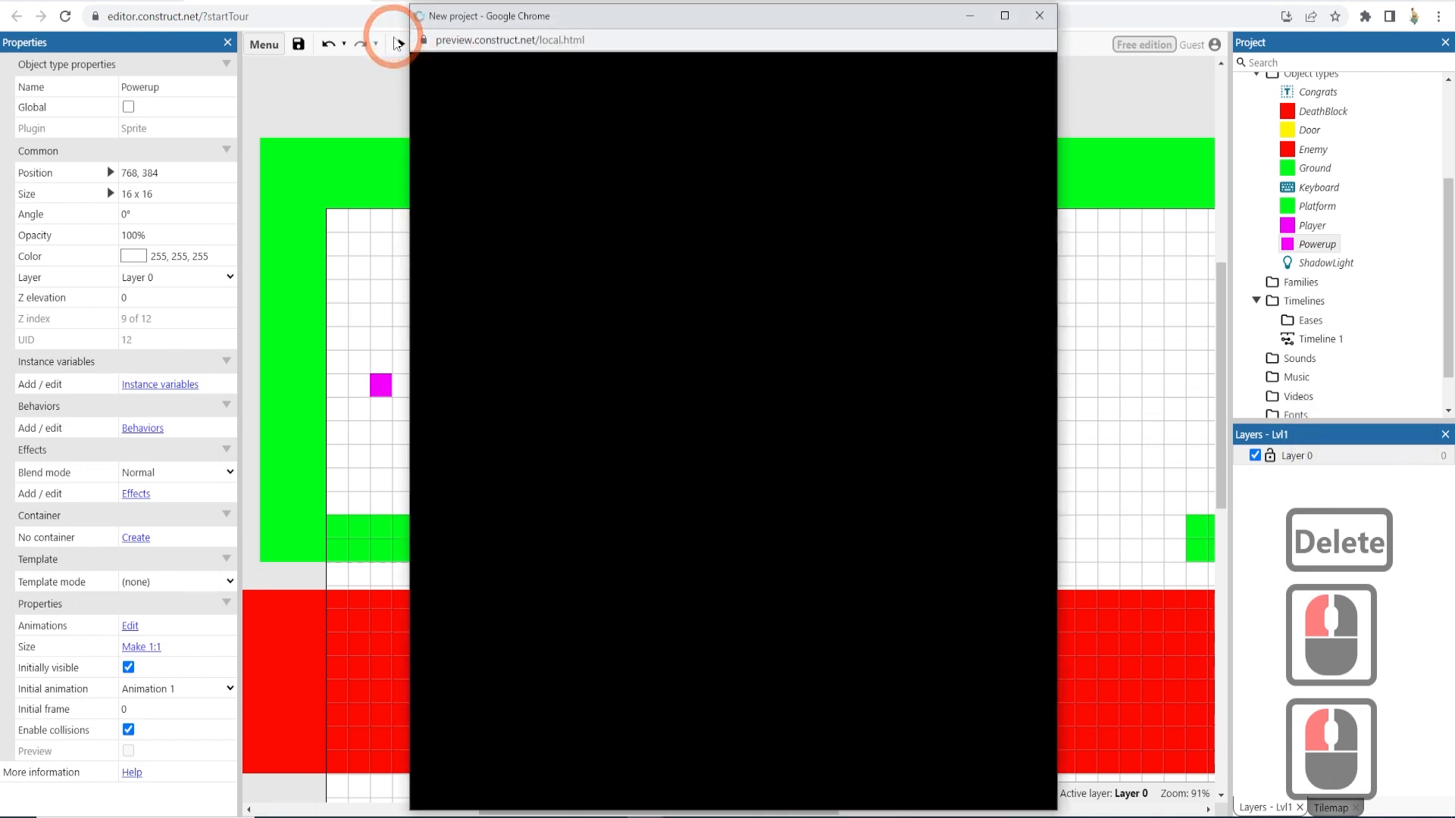
{"action": "key", "text": "Right"}
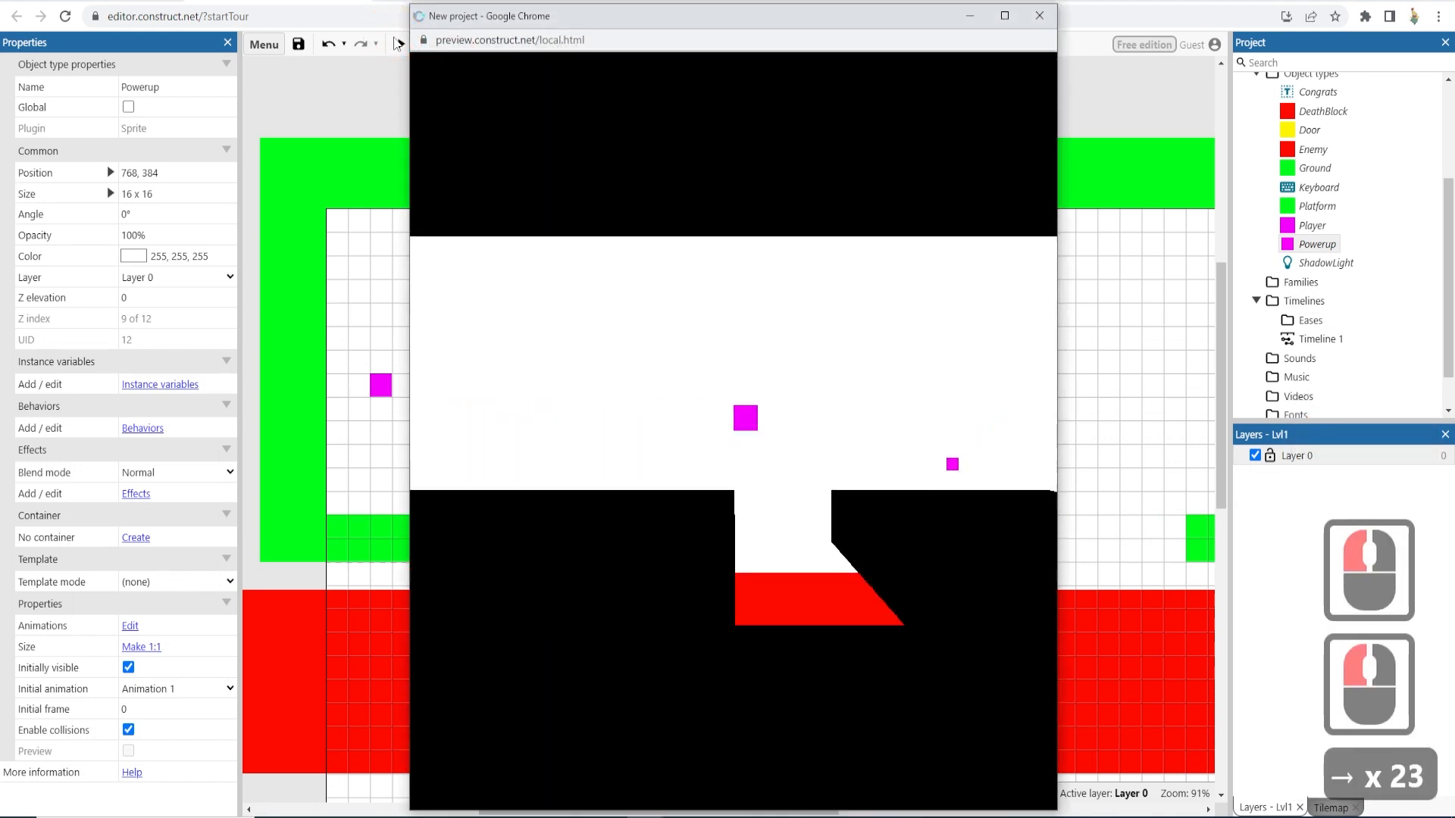
{"action": "key", "text": "Up"}
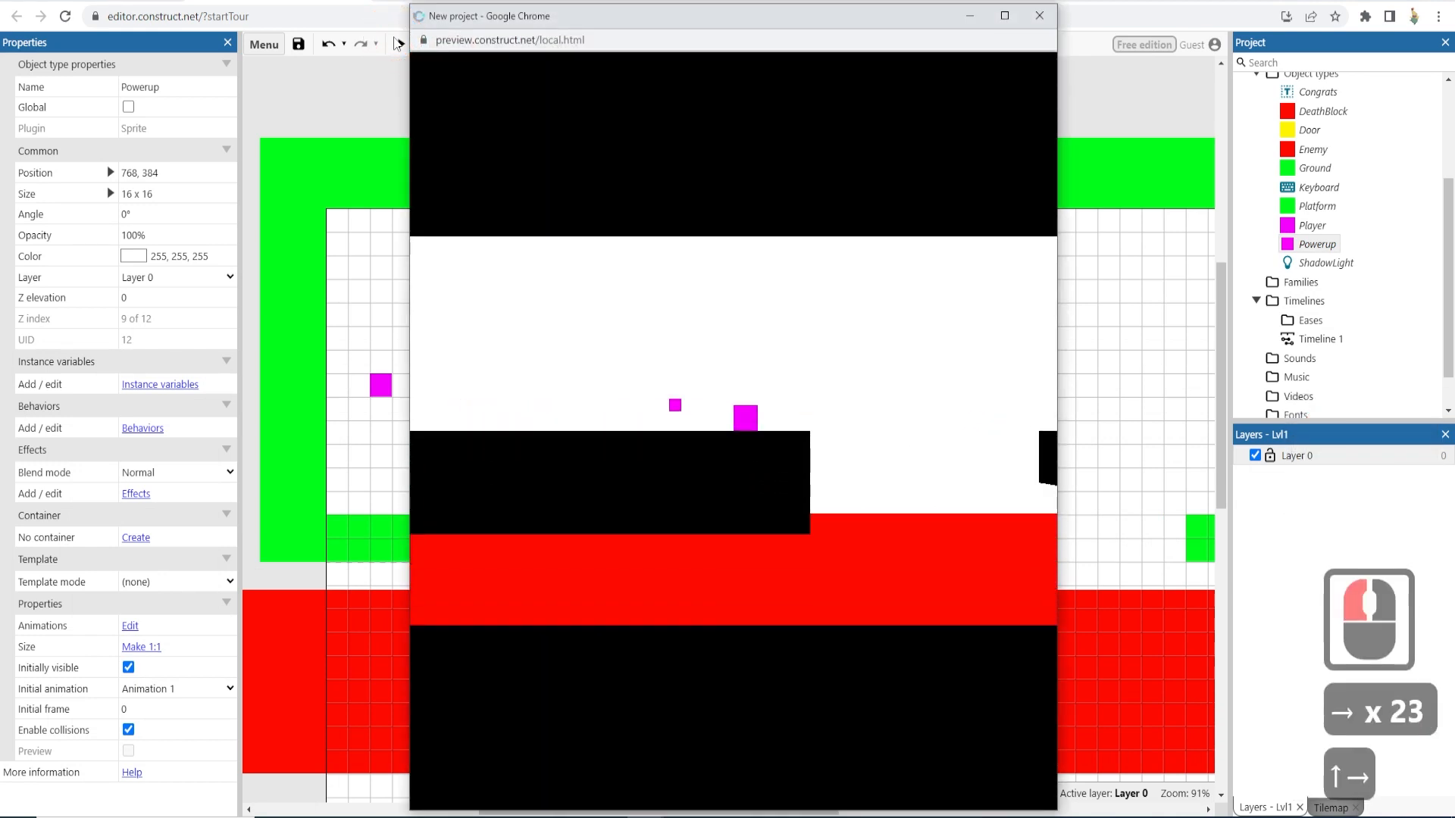
{"action": "key", "text": "Up"}
{"action": "key", "text": "Up"}
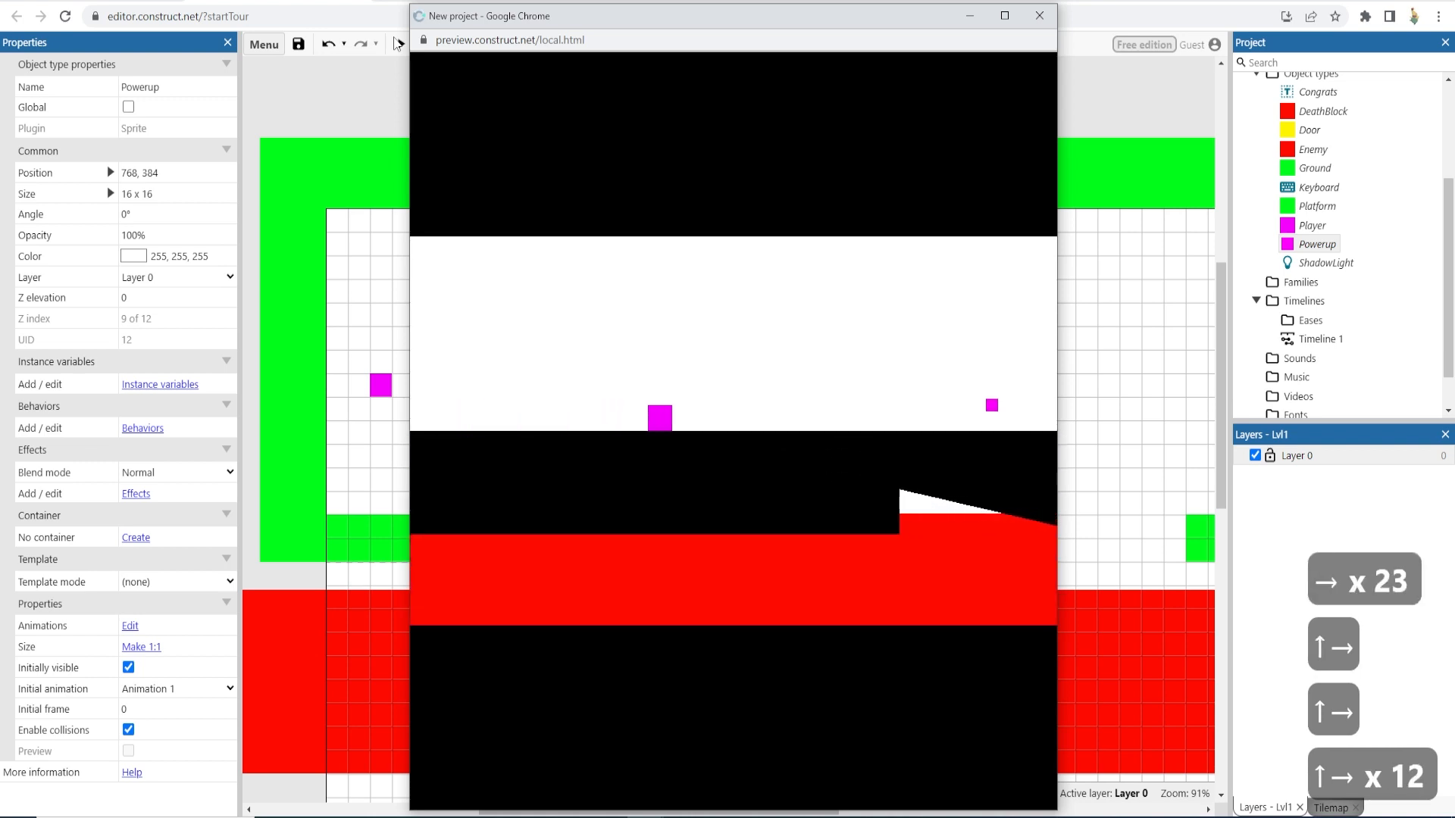
{"action": "key", "text": "Up"}
{"action": "key", "text": "Up"}
{"action": "key", "text": "Up"}
{"action": "key", "text": "Up"}
{"action": "key", "text": "Up"}
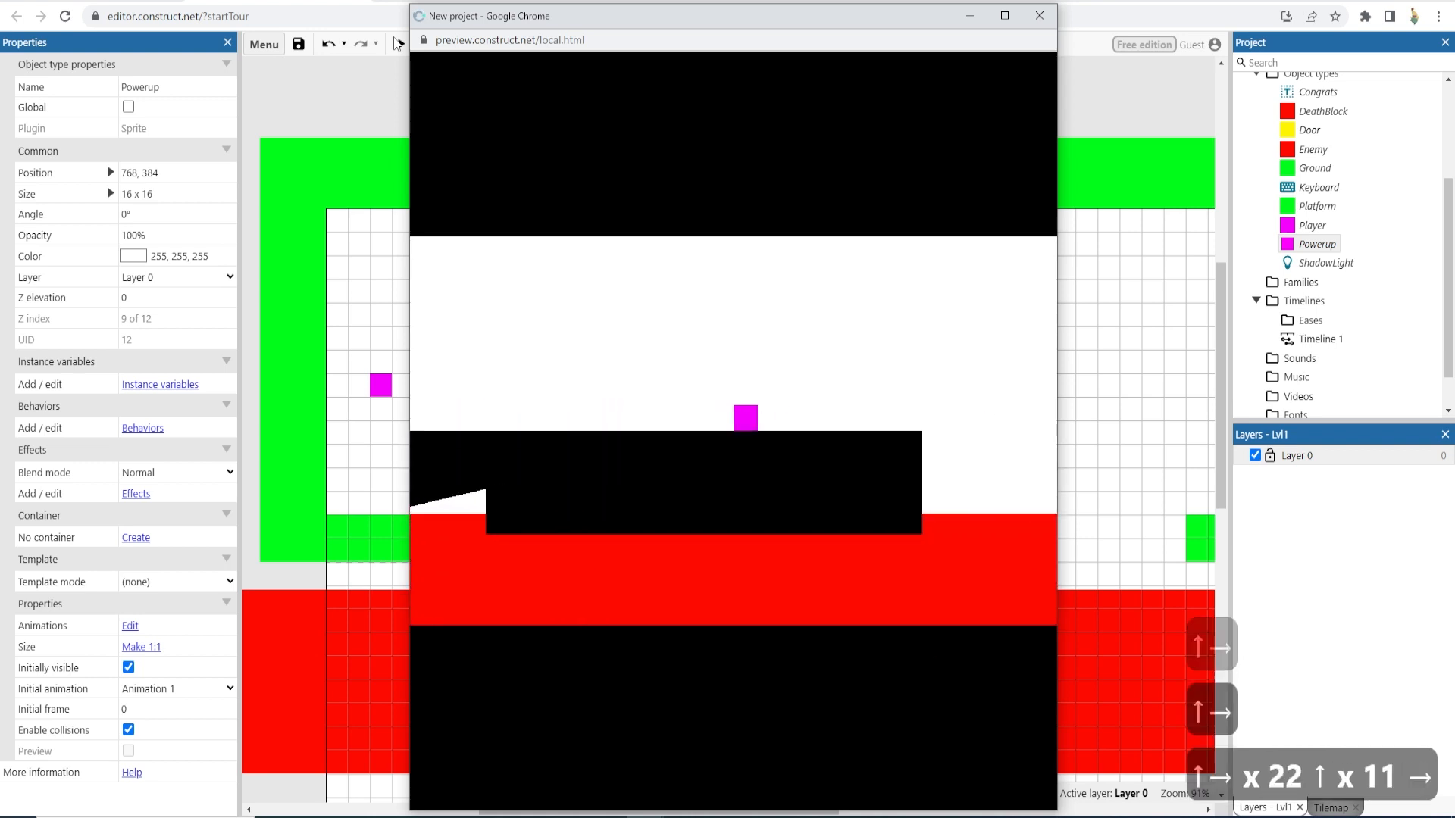
{"action": "key", "text": "Right"}
{"action": "key", "text": "Up"}
{"action": "key", "text": "Up"}
{"action": "key", "text": "Right"}
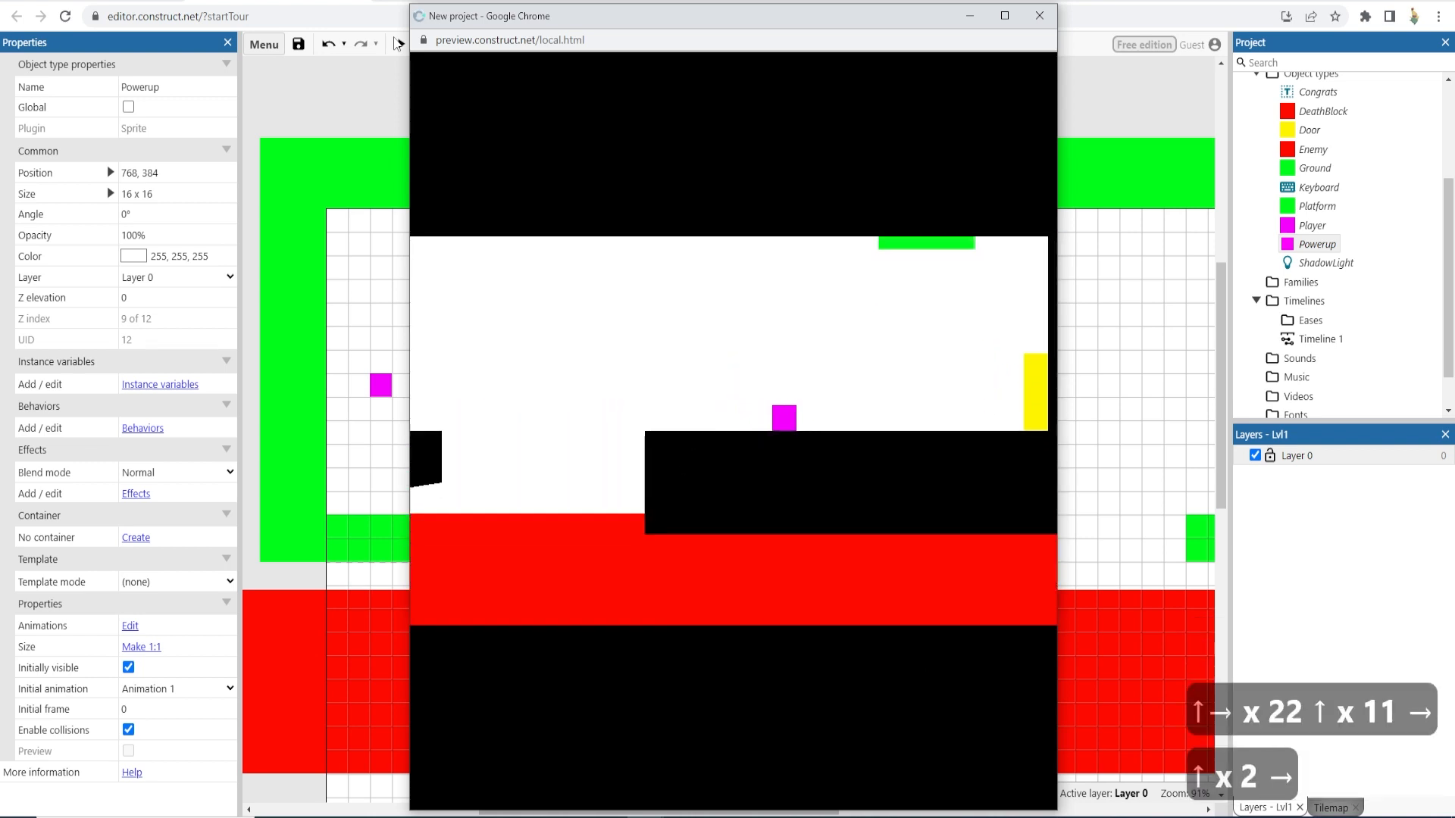
{"action": "key", "text": "Up"}
{"action": "key", "text": "Right"}
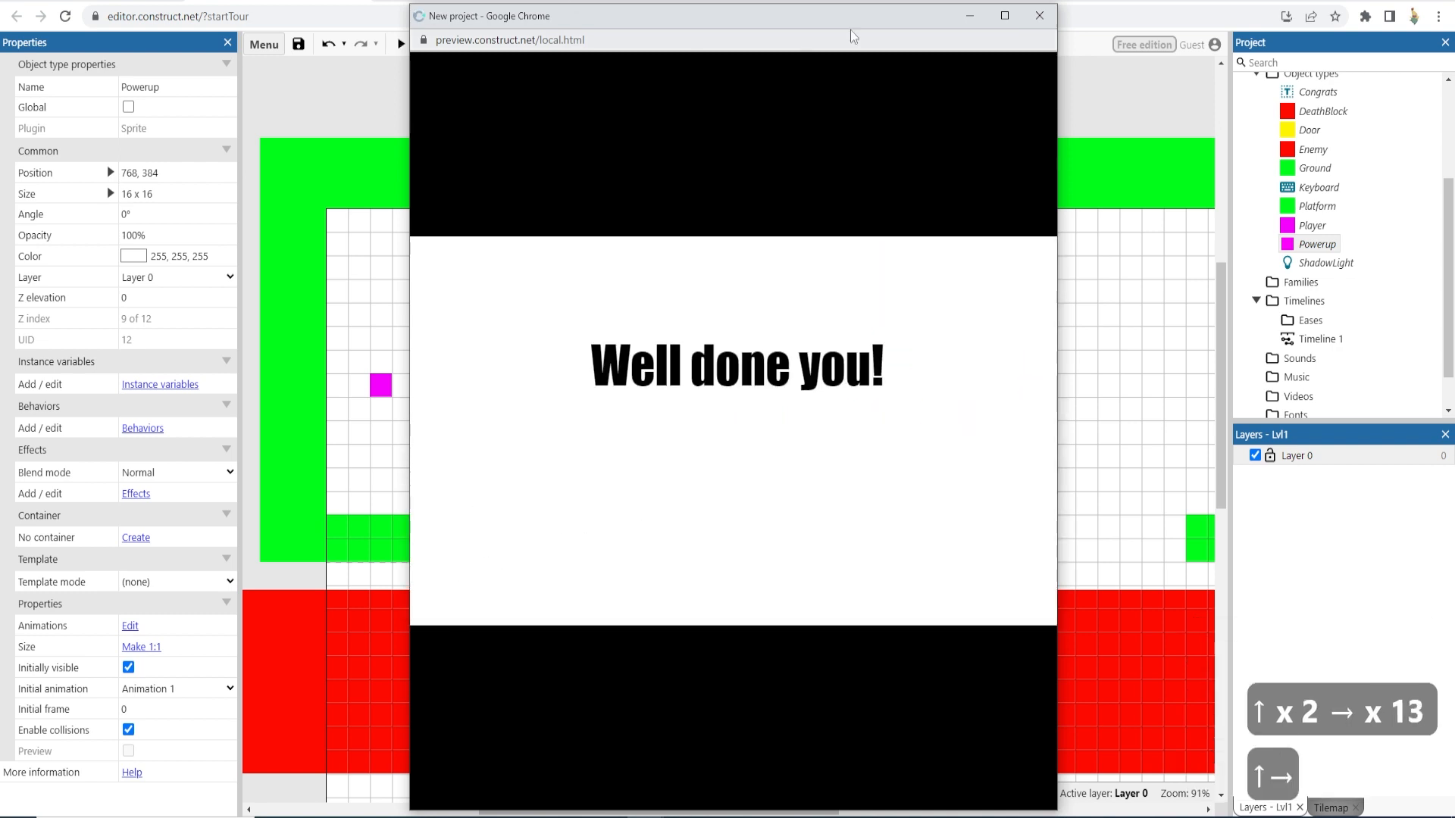
{"action": "left_click", "coordinate": [1039, 17]}
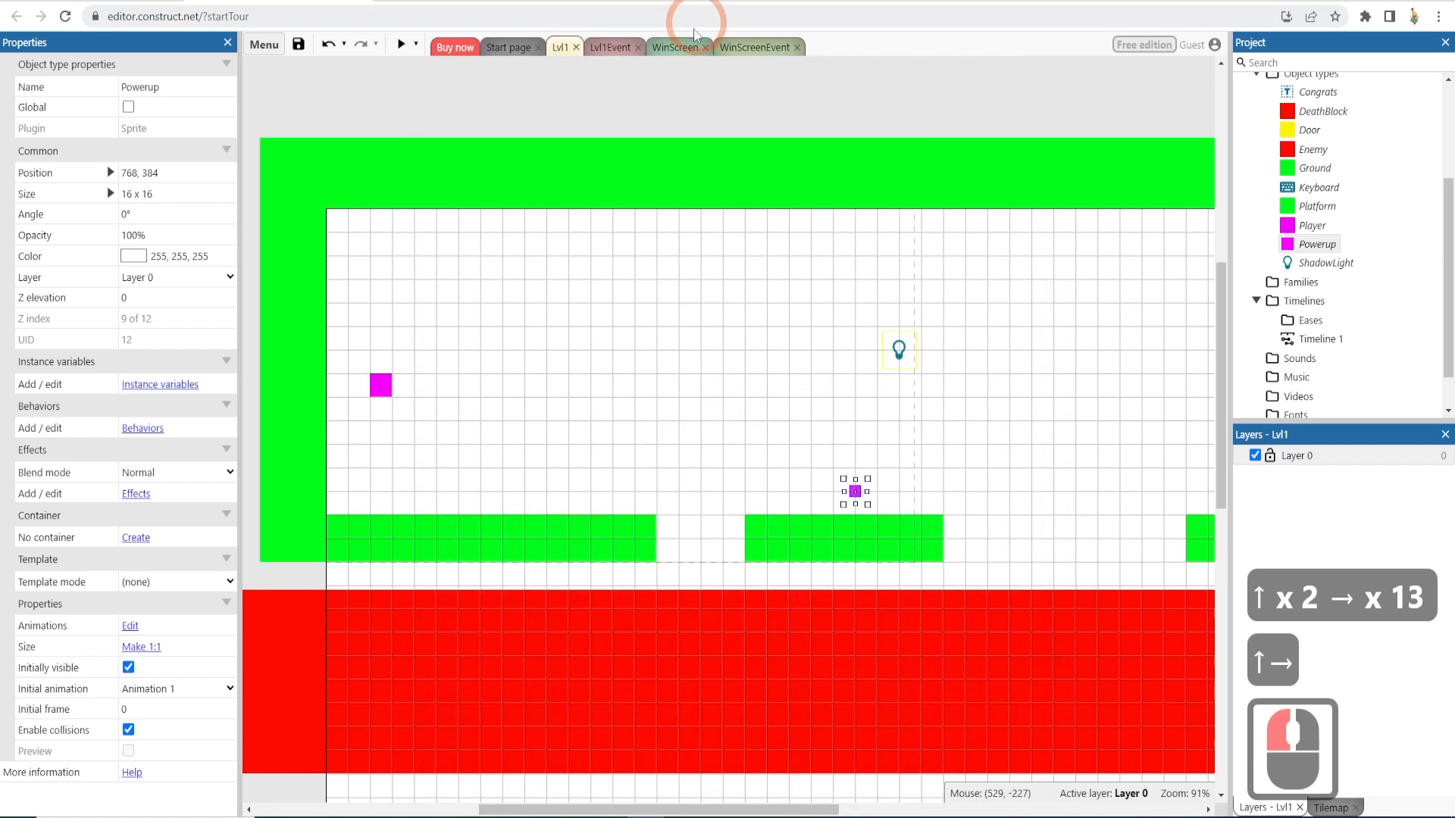
- Disable the Player on collision with Door event in the Lvl1Event sheet
{"action": "left_click", "coordinate": [610, 47]}
{"action": "left_click", "coordinate": [422, 198]}
{"action": "left_click", "coordinate": [413, 125]}
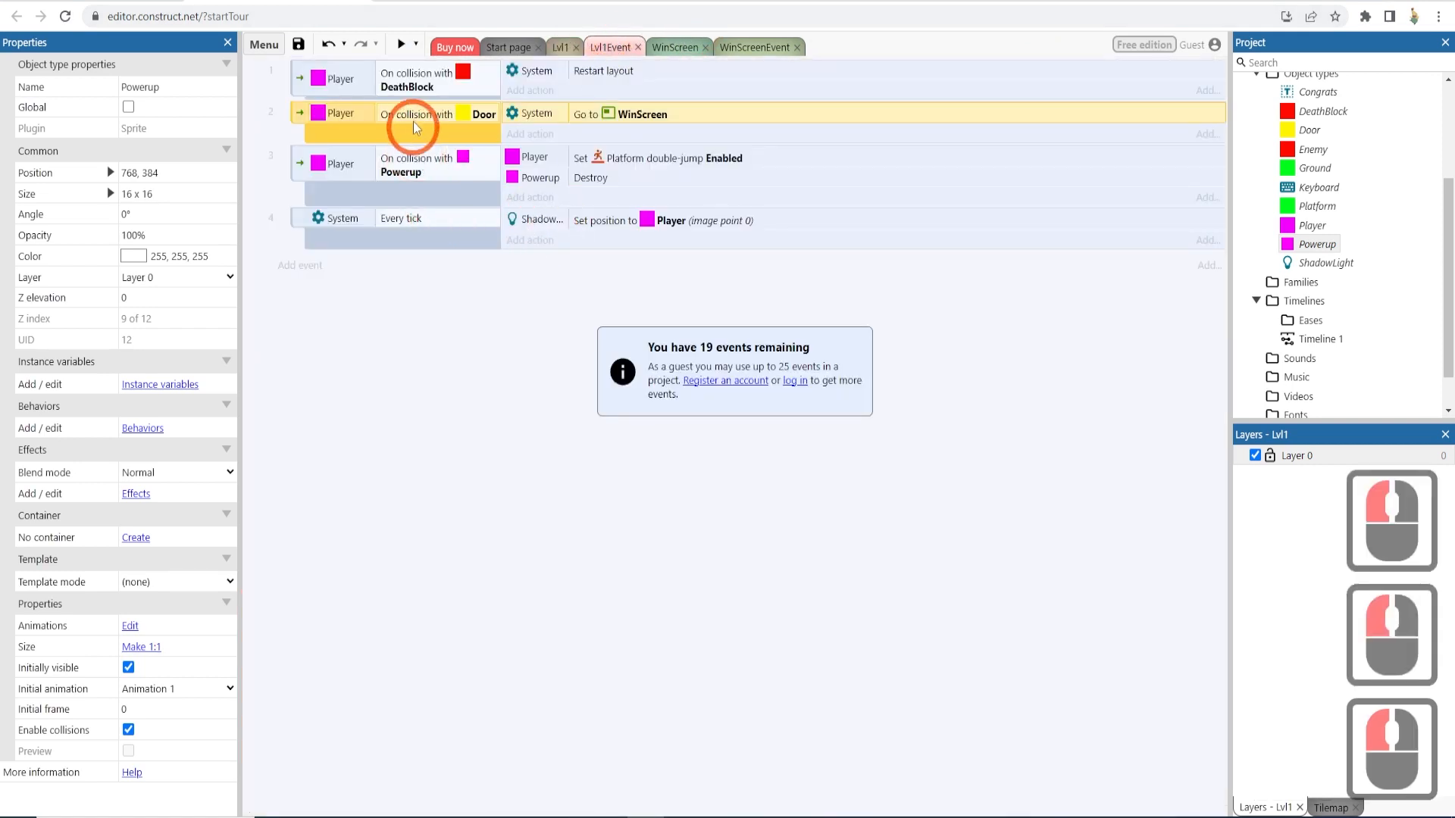
{"action": "right_click", "coordinate": [414, 120]}
{"action": "left_click", "coordinate": [361, 129]}
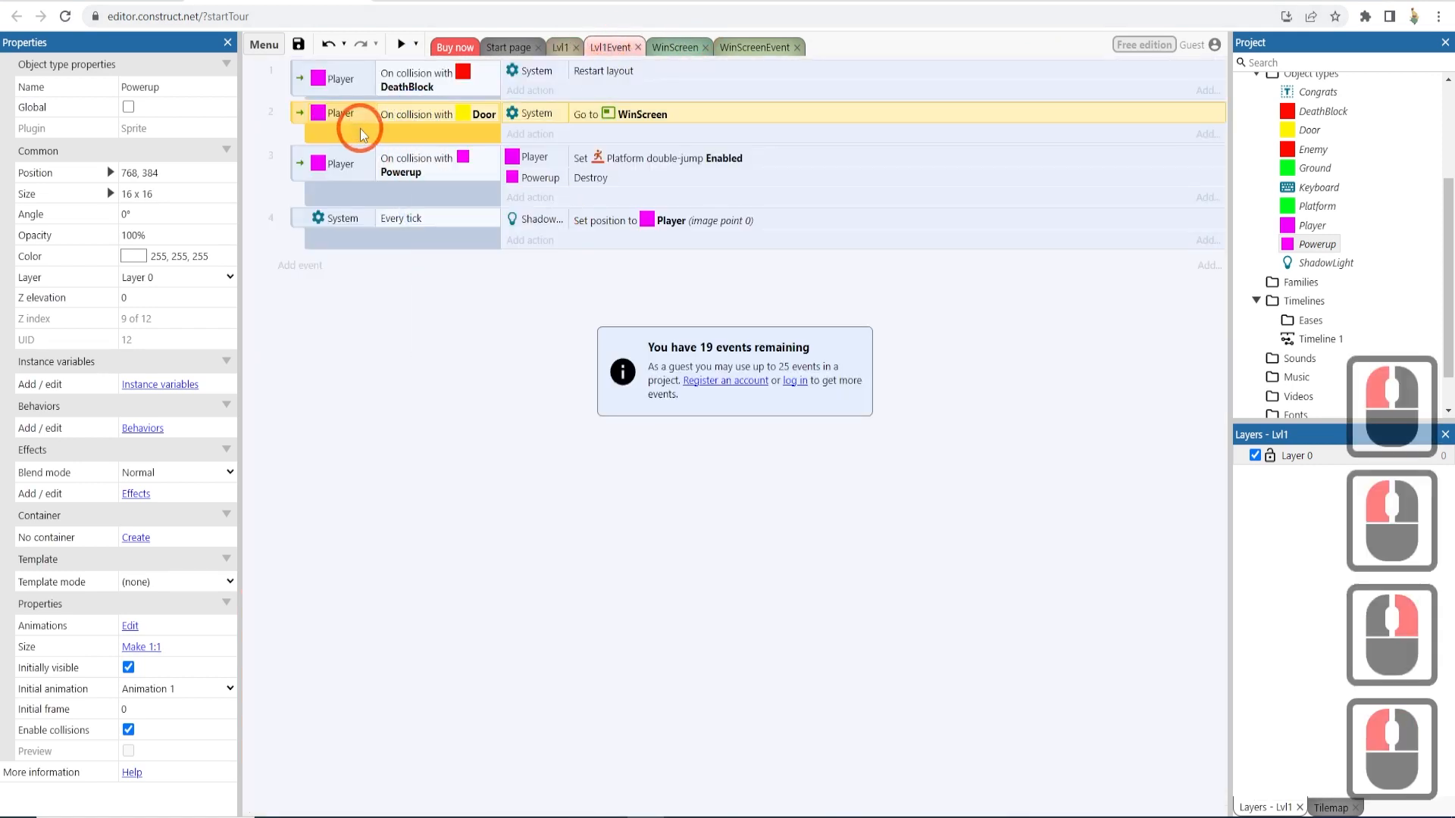
{"action": "right_click", "coordinate": [361, 129]}
{"action": "left_click", "coordinate": [438, 226]}
{"action": "left_click", "coordinate": [520, 220]}
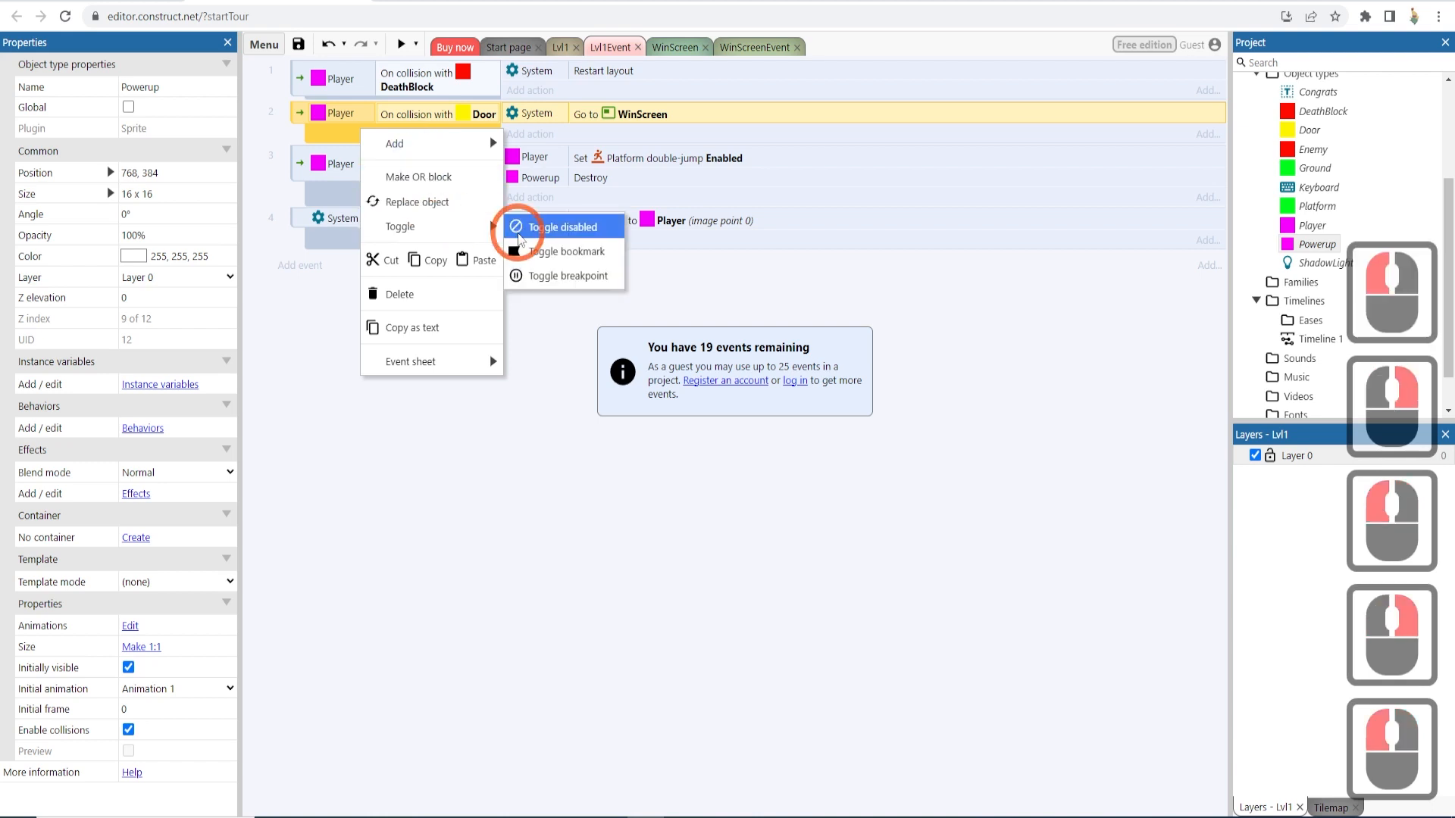
- Preview the level, move and jump the player to the door, then close the preview
{"action": "left_click", "coordinate": [399, 43]}
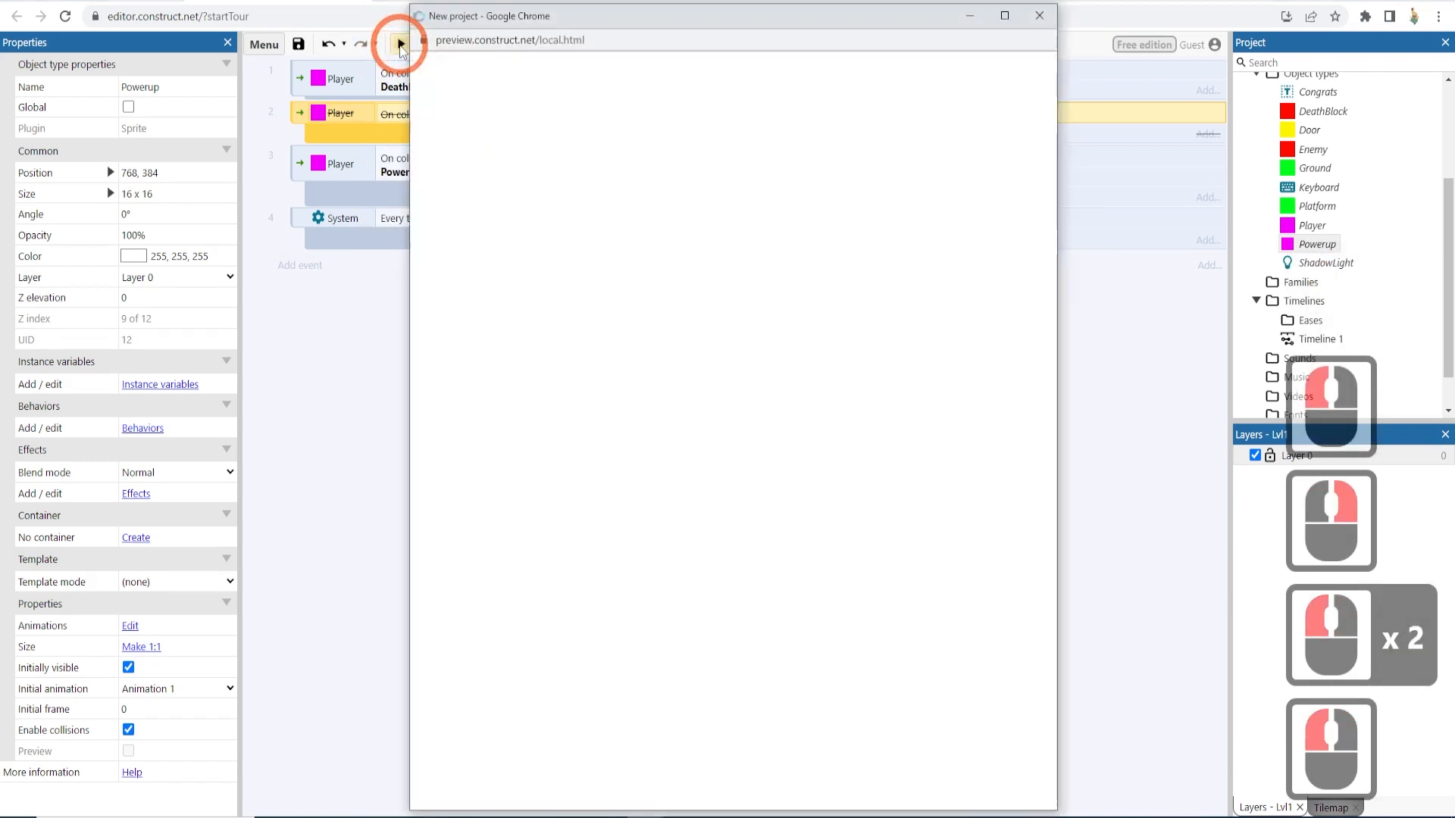
{"action": "key", "text": "Right"}
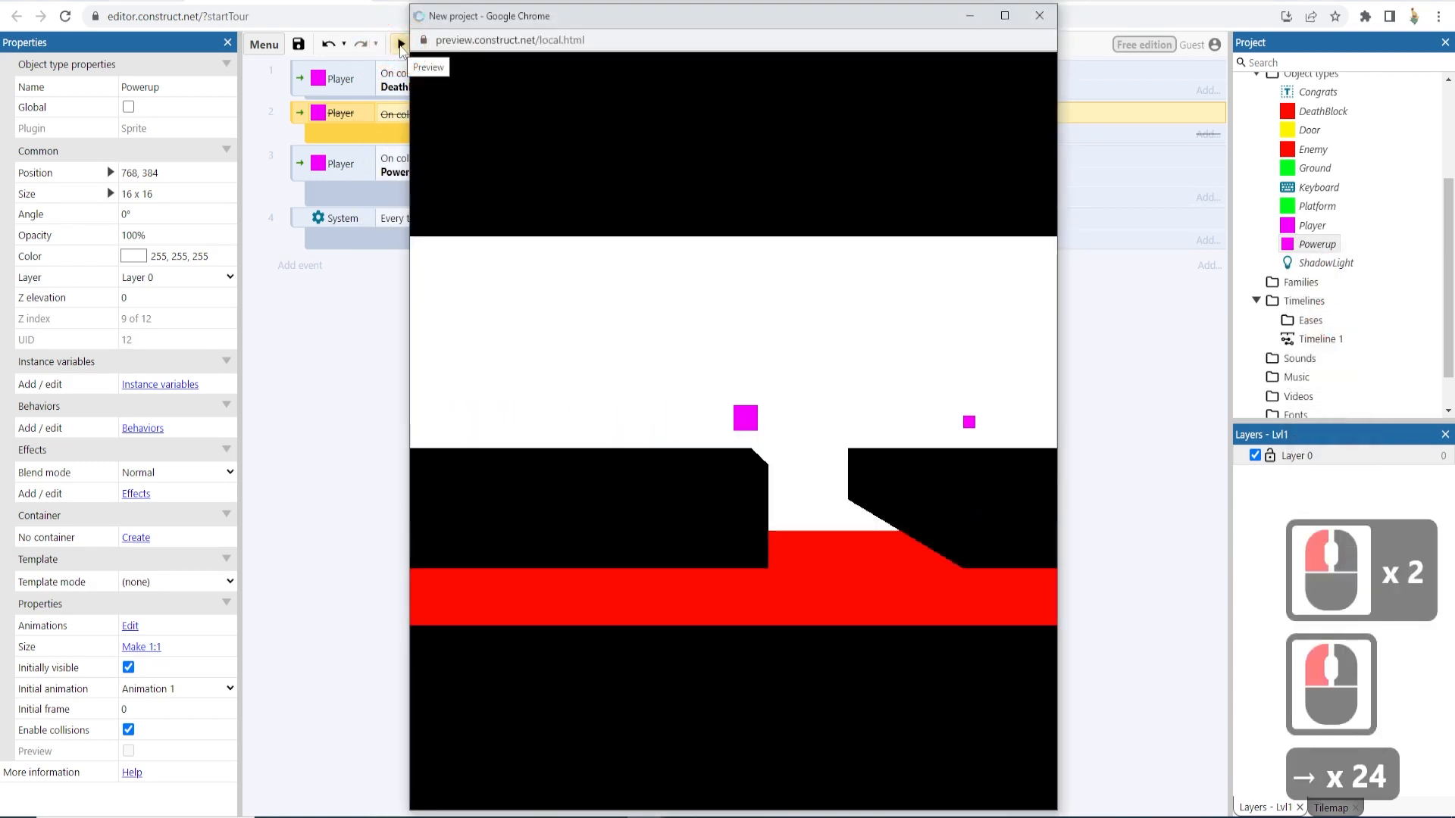
{"action": "key", "text": "Up"}
{"action": "key", "text": "Up"}
{"action": "key", "text": "Up"}
{"action": "key", "text": "Up"}
{"action": "key", "text": "Up"}
{"action": "key", "text": "Up"}
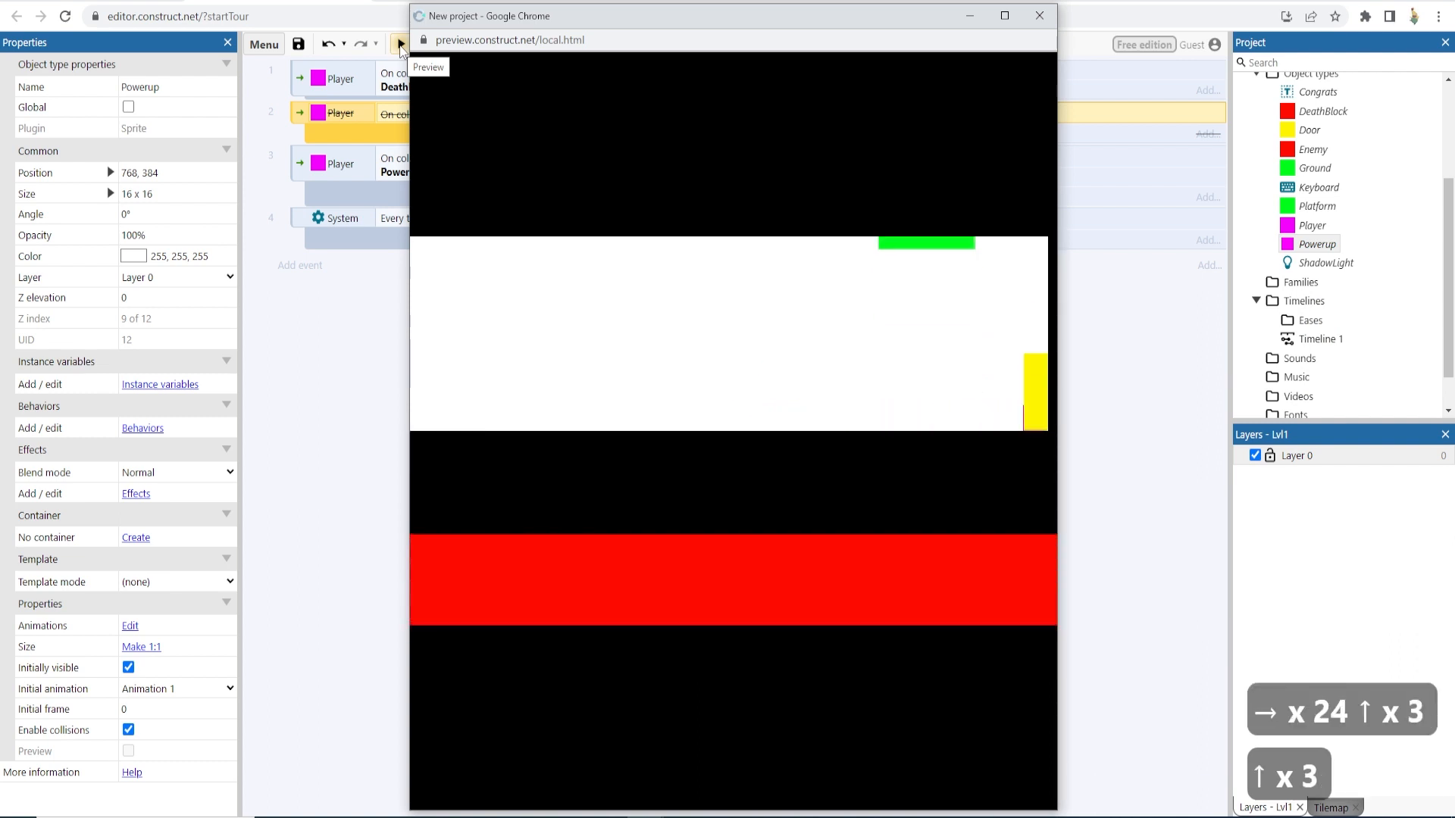
{"action": "key", "text": "Left"}
{"action": "key", "text": "Right"}
{"action": "key", "text": "Left"}
{"action": "key", "text": "Right"}
{"action": "key", "text": "Left"}
{"action": "key", "text": "Right"}
{"action": "key", "text": "Left"}
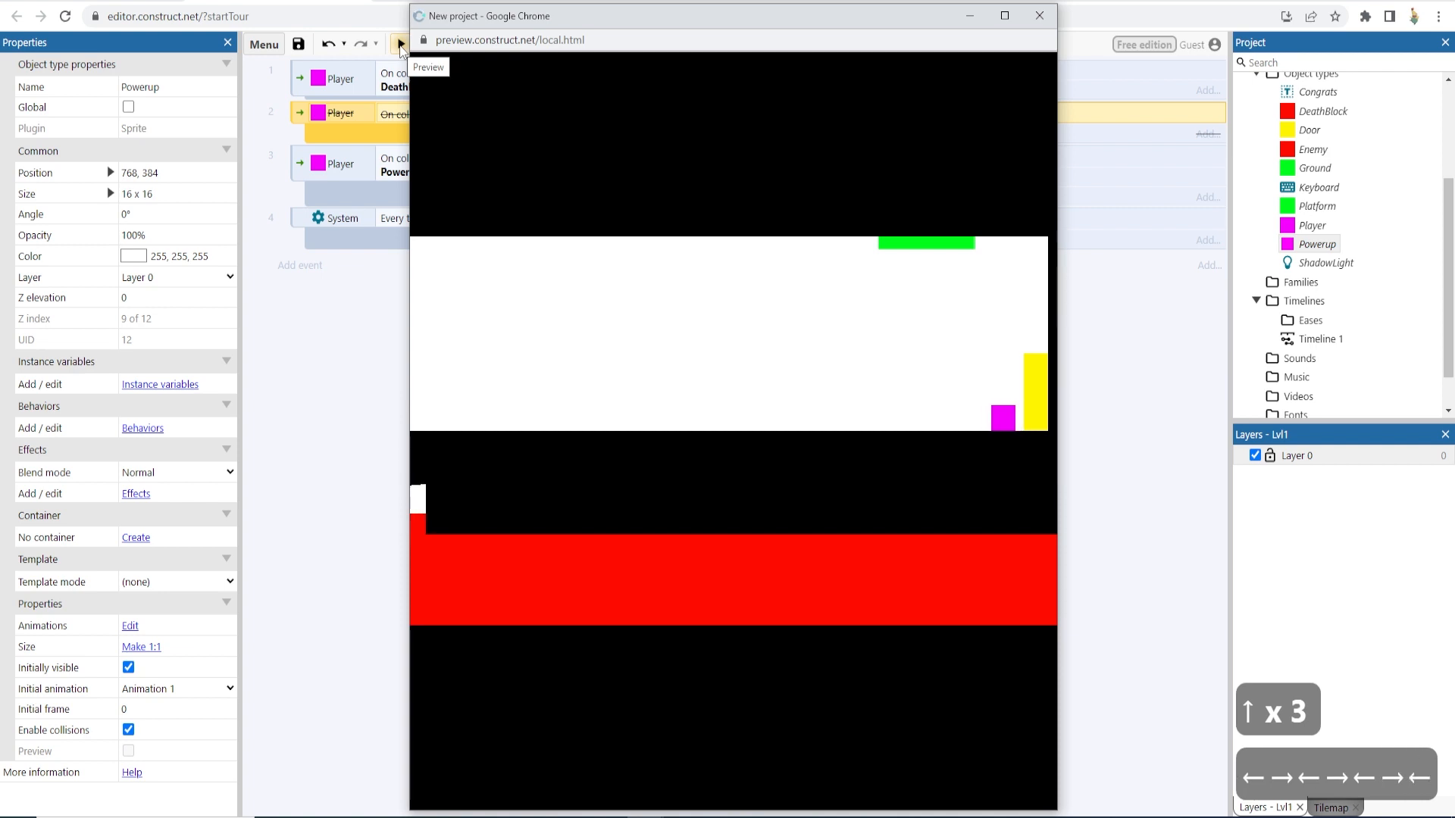
{"action": "left_click", "coordinate": [1055, 14]}
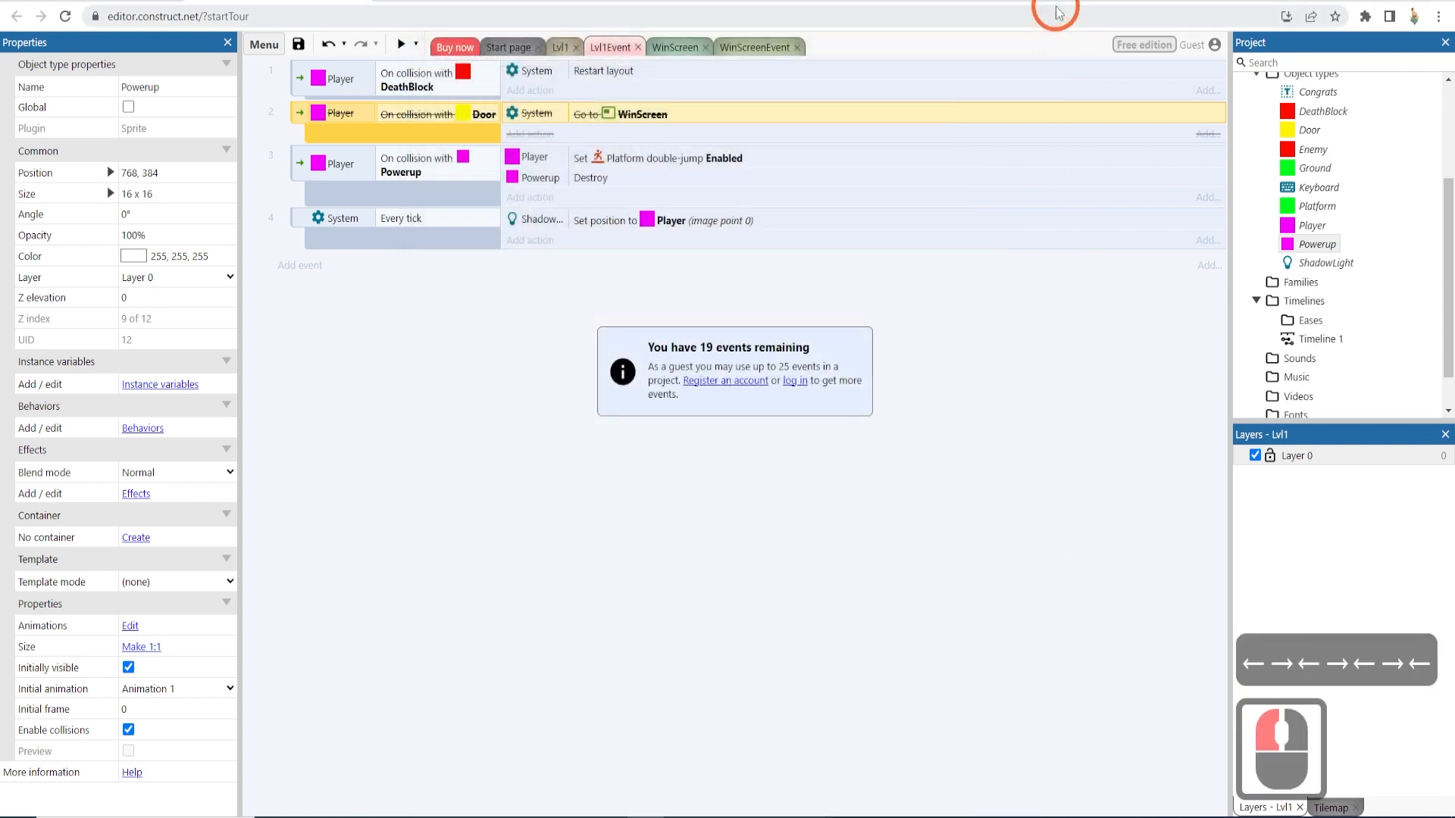
- Send the Player to the top of its layer in the Lvl1 layout
{"action": "left_click", "coordinate": [595, 307]}
{"action": "left_click", "coordinate": [560, 47]}
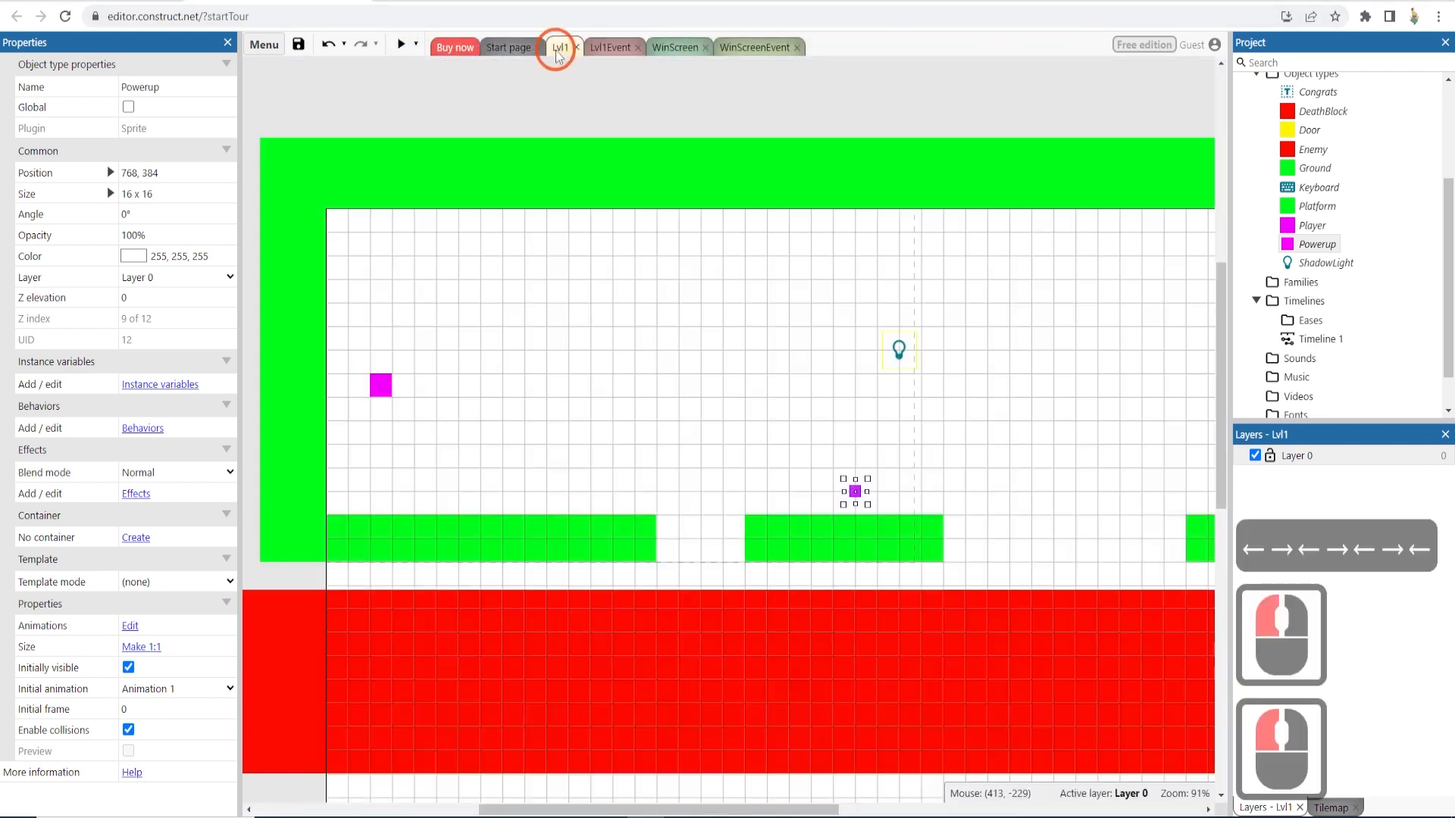
{"action": "left_click", "coordinate": [432, 383]}
{"action": "left_click", "coordinate": [386, 388]}
{"action": "right_click", "coordinate": [389, 390]}
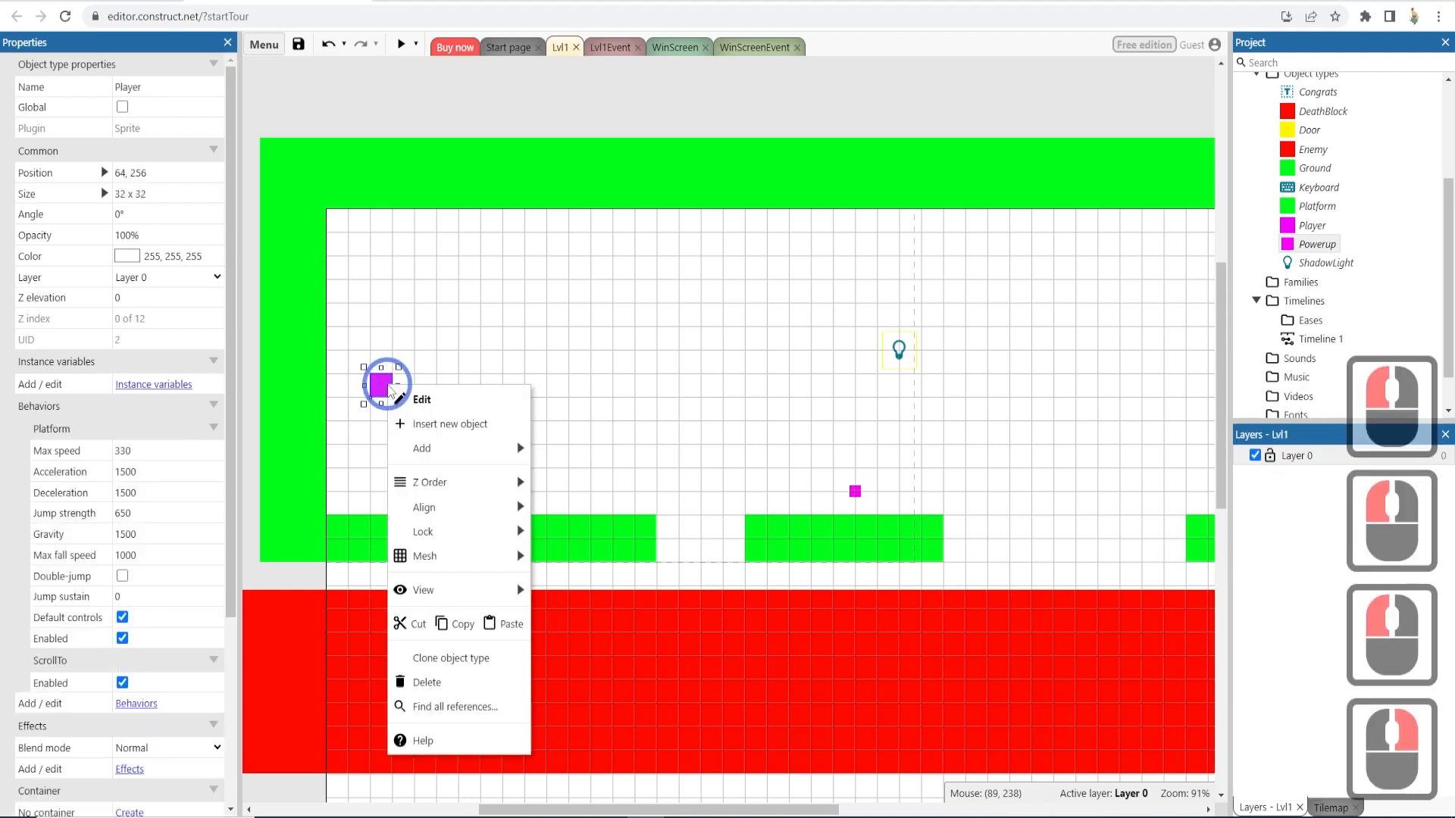
{"action": "left_click", "coordinate": [460, 482]}
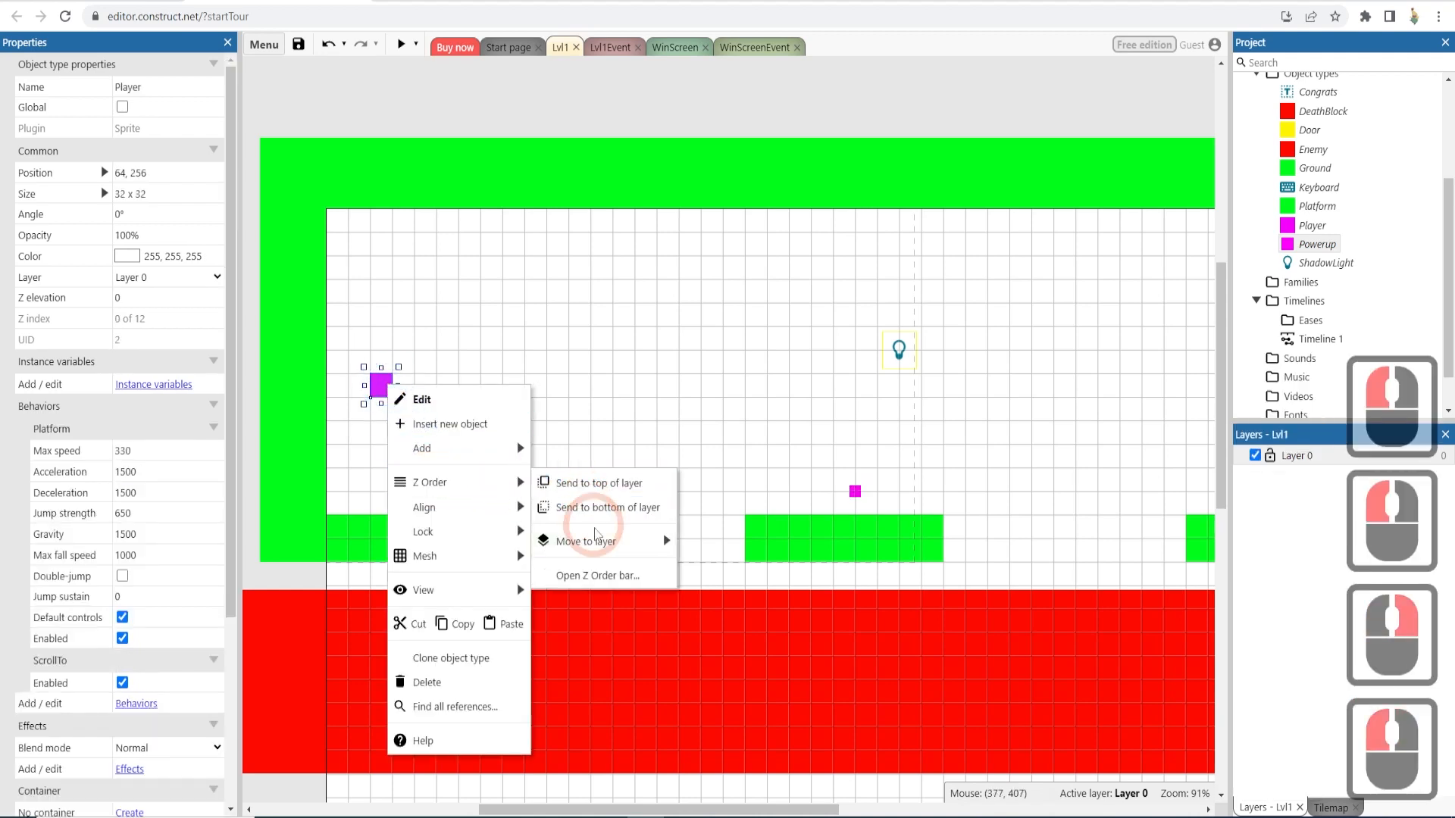
{"action": "left_click", "coordinate": [591, 489]}
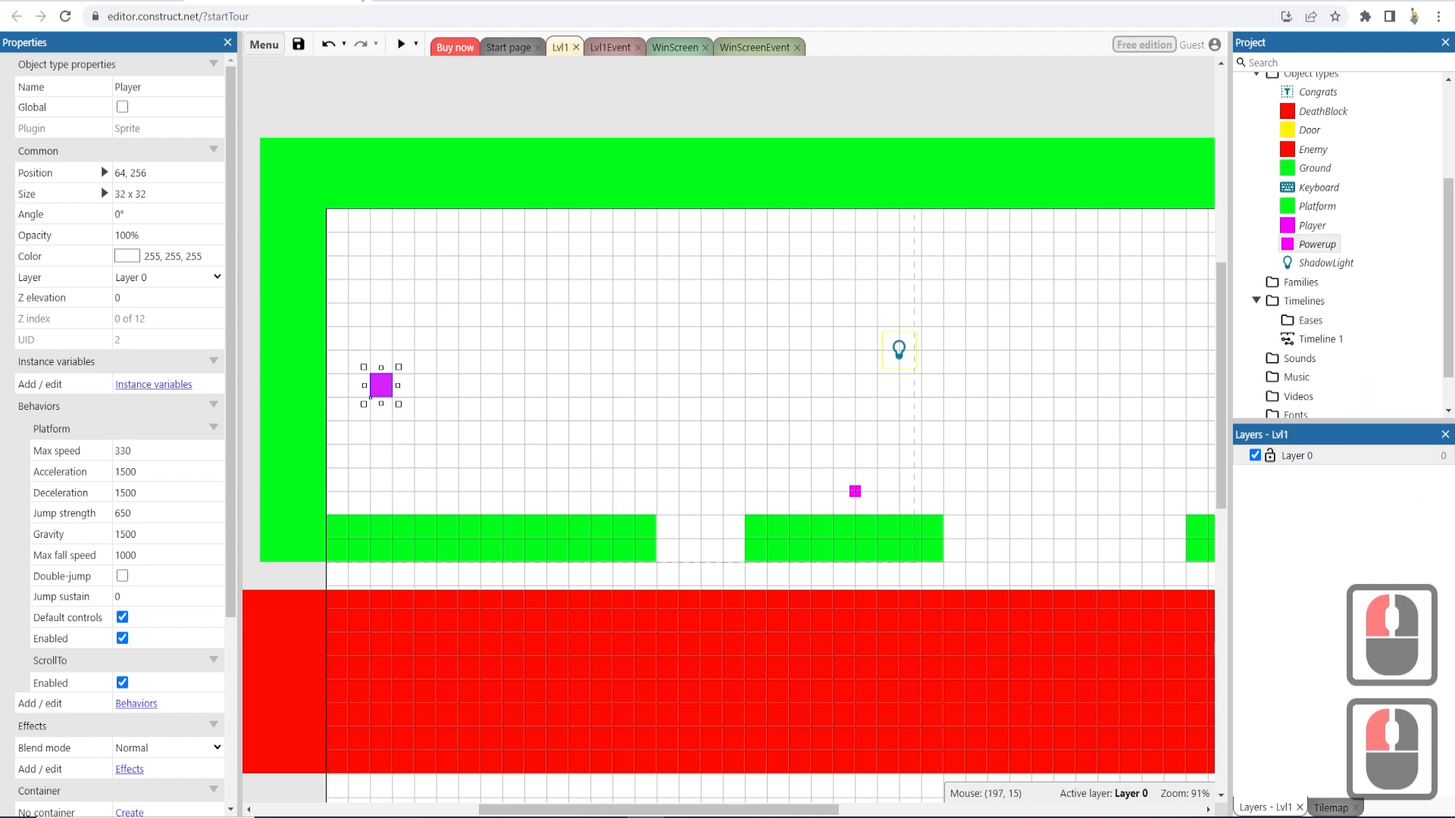
- Preview the level, run and jump the player over to the door, then close the preview window
{"action": "left_click", "coordinate": [401, 43]}
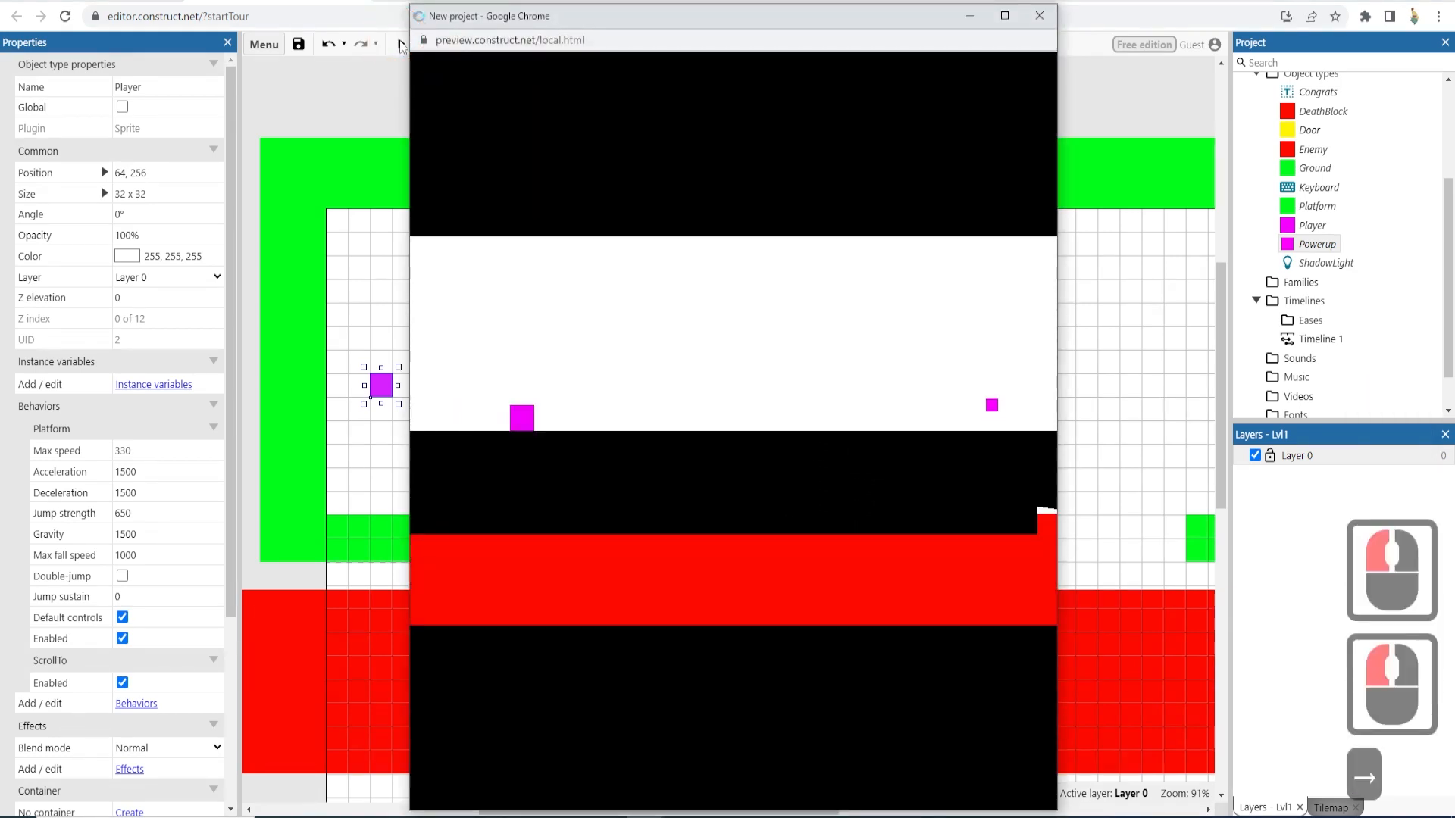
{"action": "key", "text": "Right"}
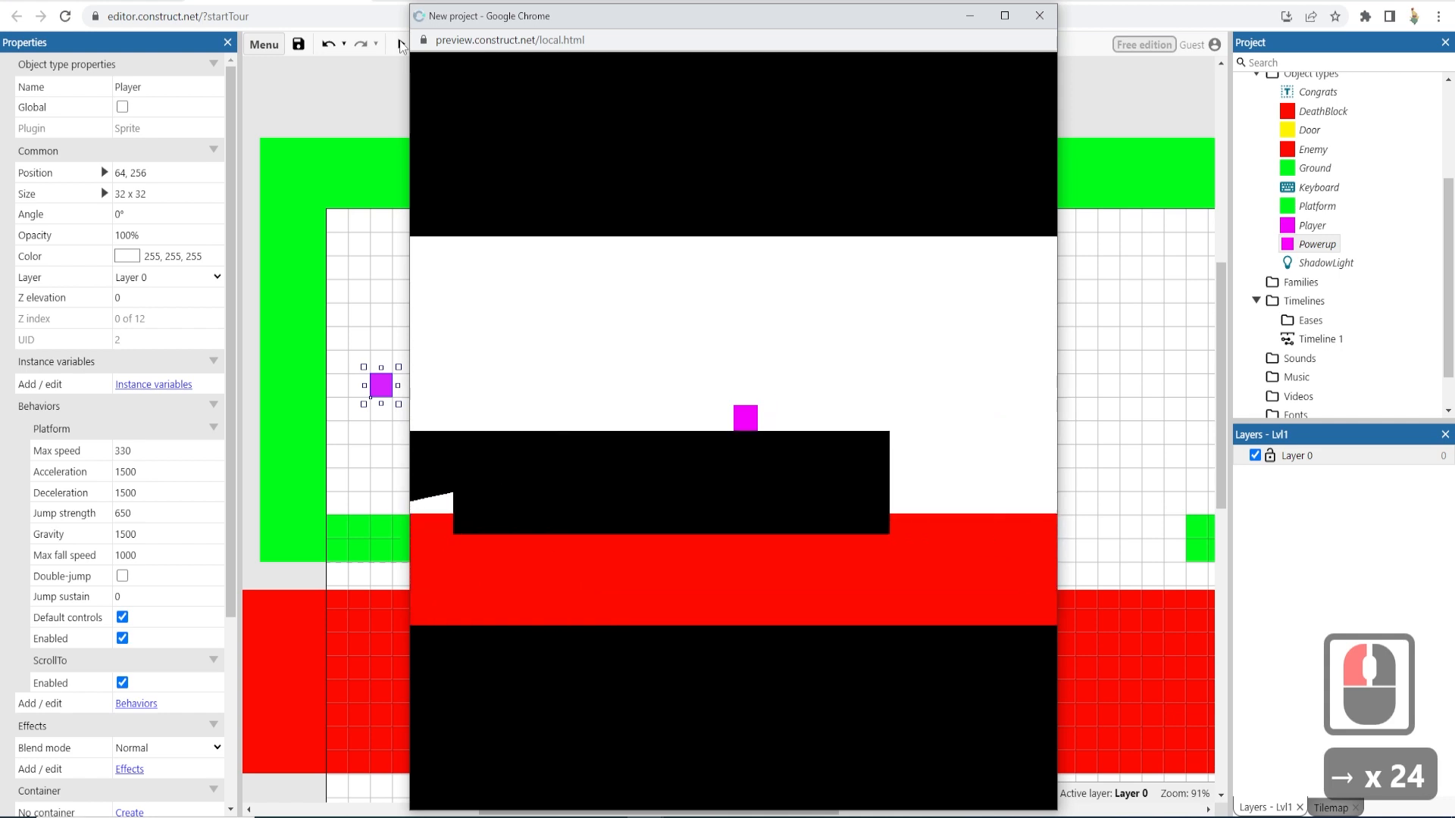
{"action": "key", "text": "Up"}
{"action": "key", "text": "Up"}
{"action": "key", "text": "Up"}
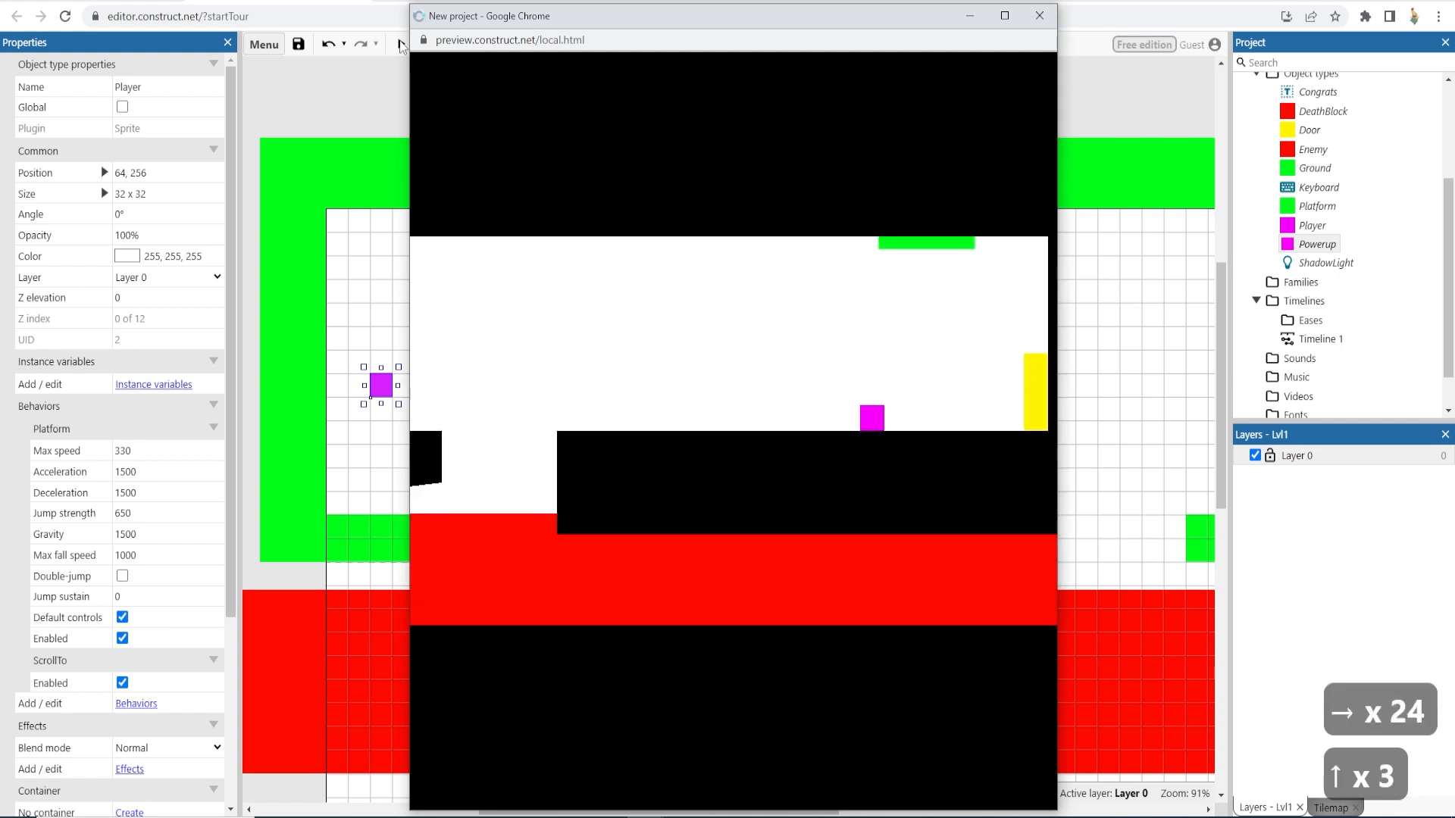
{"action": "key", "text": "Right"}
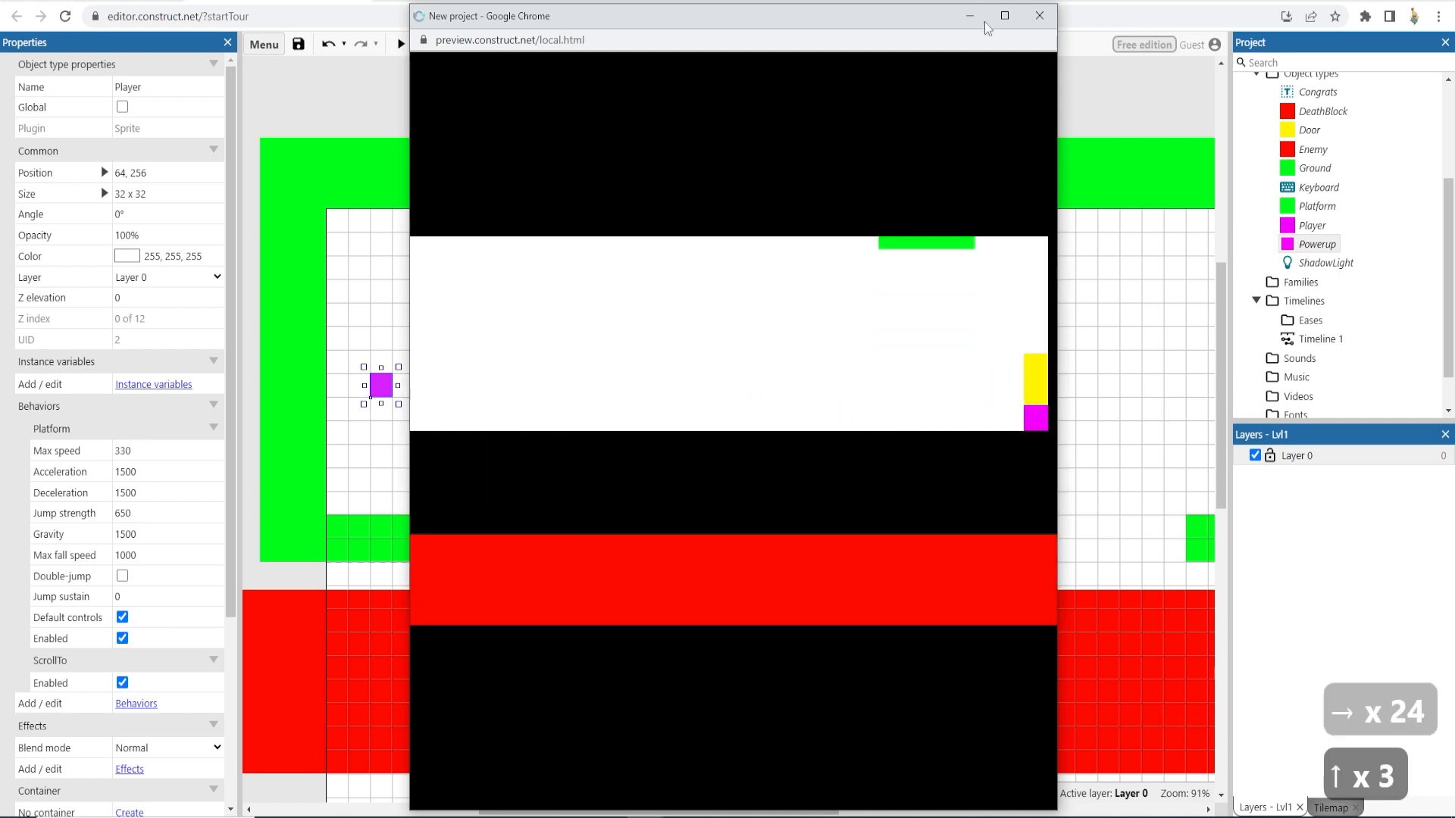
{"action": "left_click", "coordinate": [1040, 15]}
- Send the ShadowLight to the bottom of its layer
{"action": "left_click", "coordinate": [899, 349]}
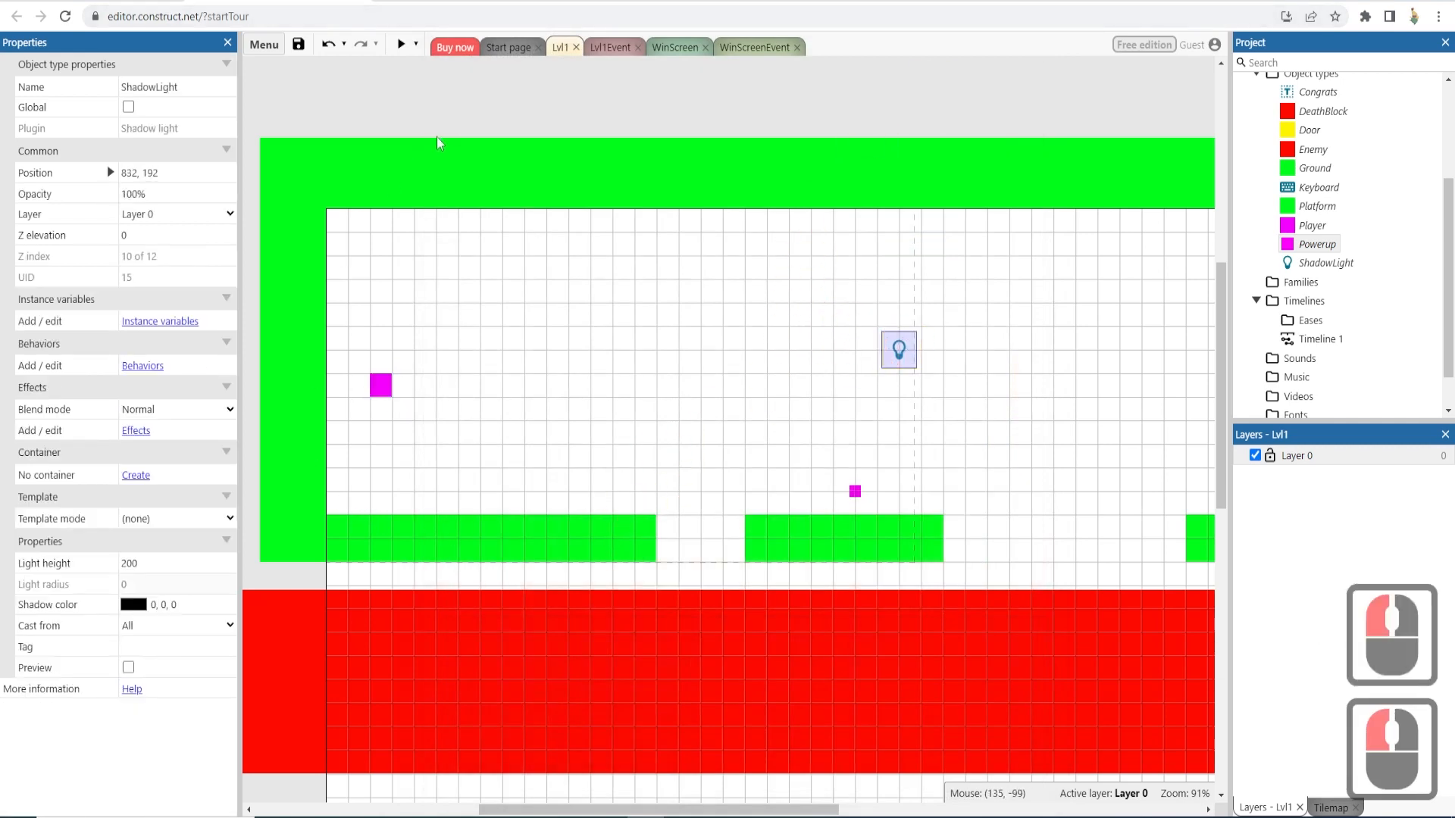
{"action": "right_click", "coordinate": [894, 352]}
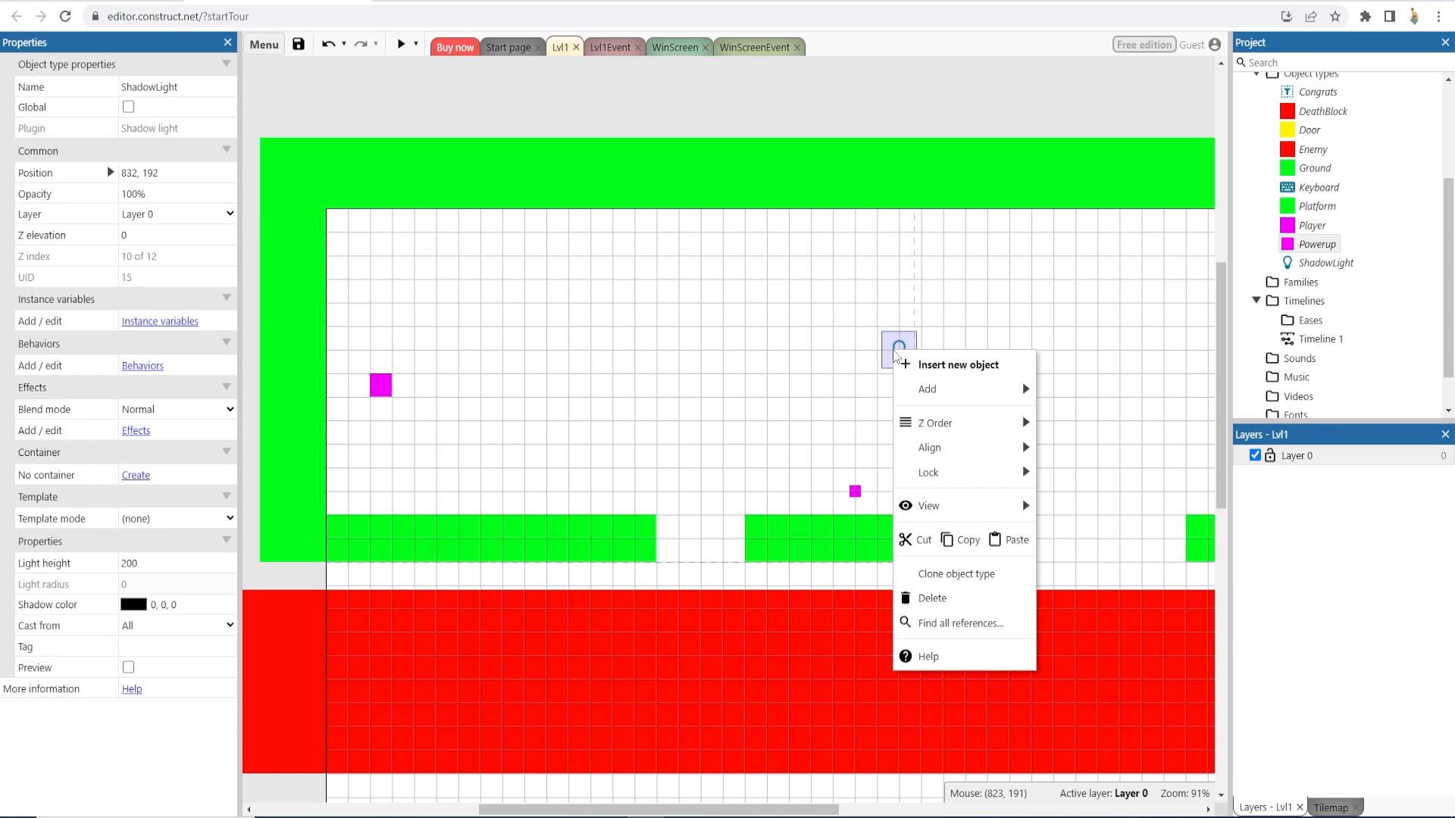
{"action": "mouse_move", "coordinate": [963, 428]}
{"action": "left_click", "coordinate": [1076, 441]}
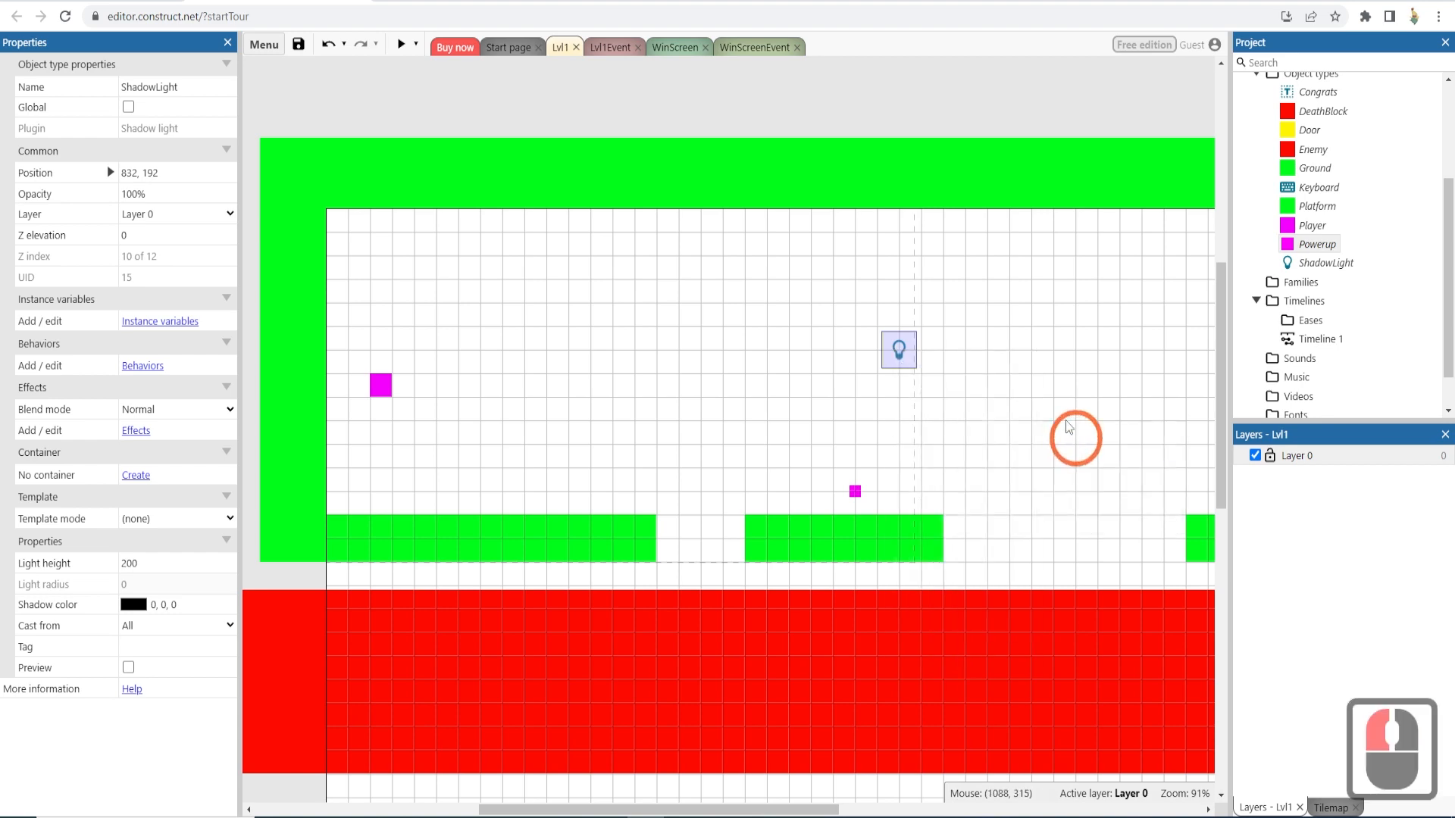
- Preview the level, move and jump the player across the platforms, then close the preview
{"action": "left_click", "coordinate": [408, 42]}
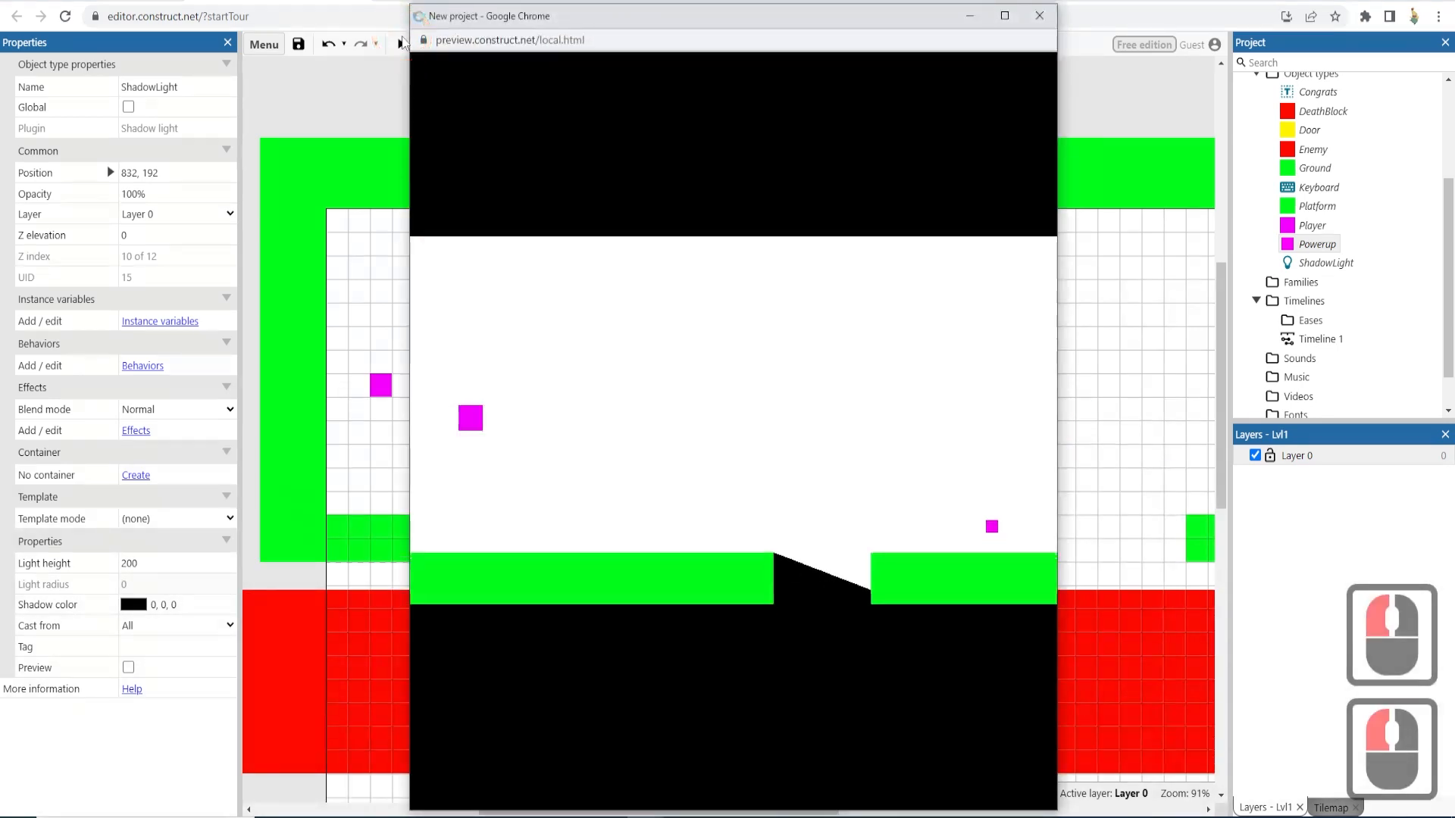
{"action": "key", "text": "Right"}
{"action": "key", "text": "Right"}
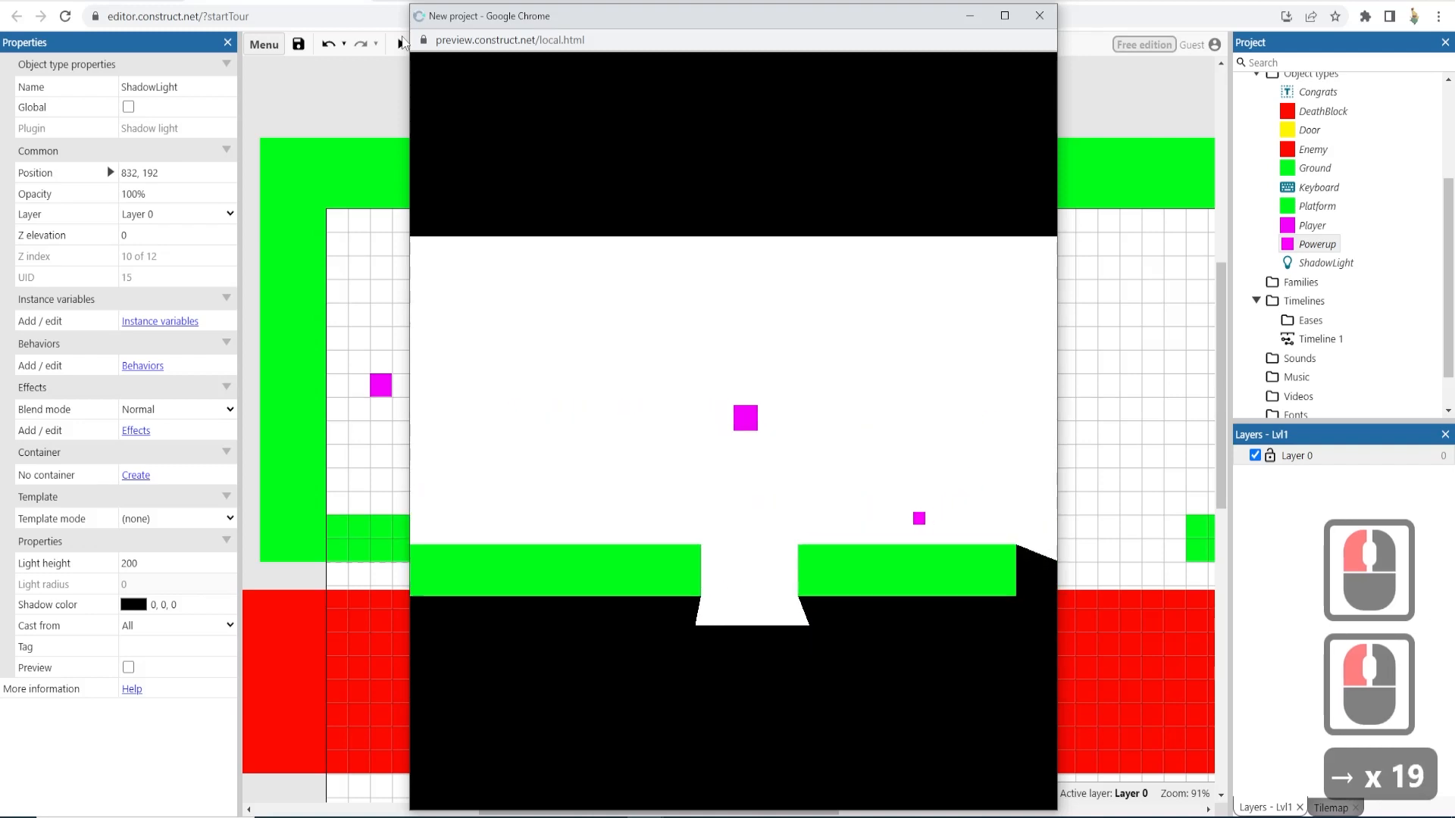
{"action": "key", "text": "Up"}
{"action": "key", "text": "Right"}
{"action": "key", "text": "Up"}
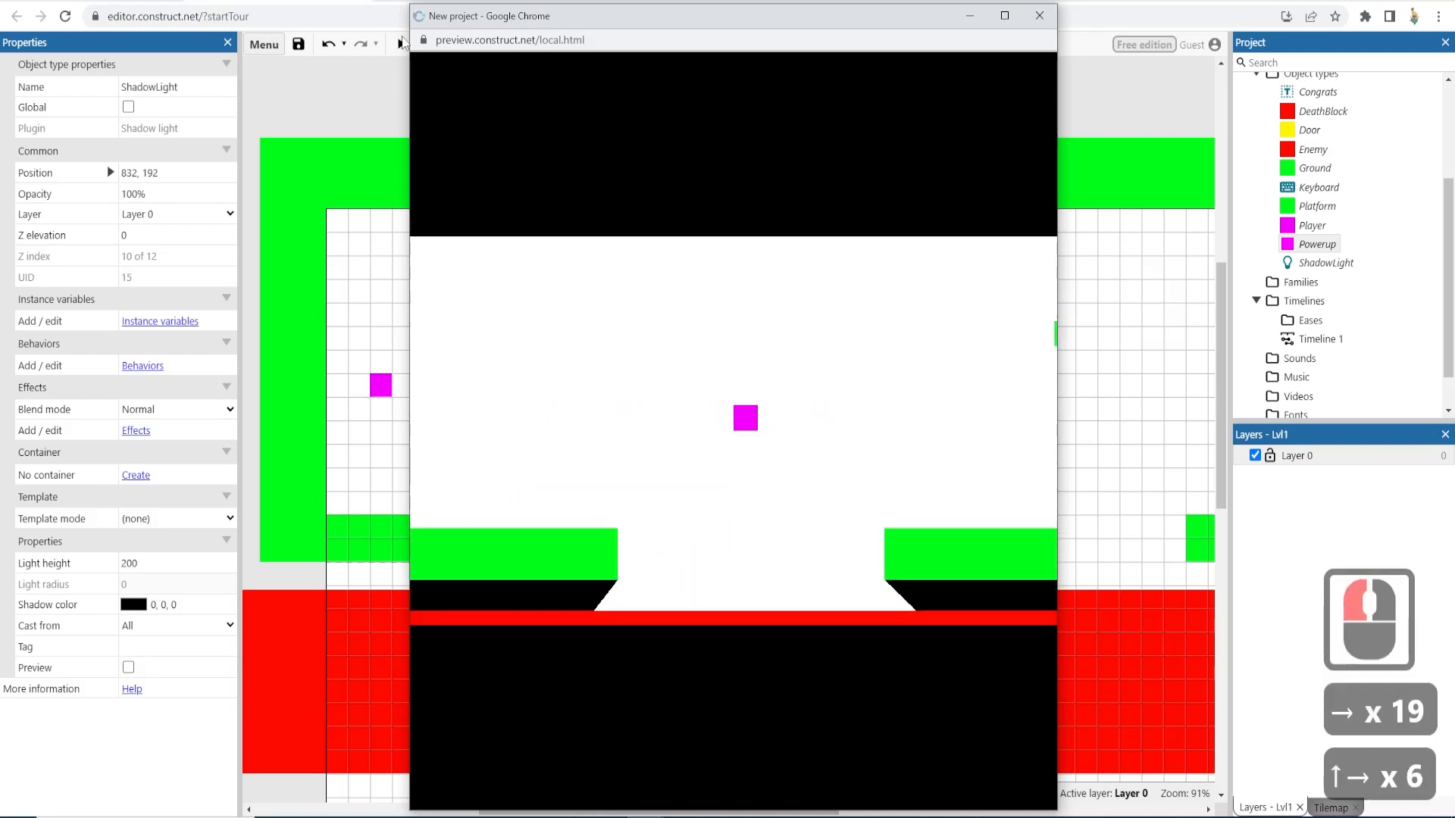
{"action": "key", "text": "Up"}
{"action": "key", "text": "Up"}
{"action": "key", "text": "Left"}
{"action": "key", "text": "Left"}
{"action": "key", "text": "Left"}
{"action": "key", "text": "Left"}
{"action": "key", "text": "Left"}
{"action": "key", "text": "Left"}
{"action": "key", "text": "Left"}
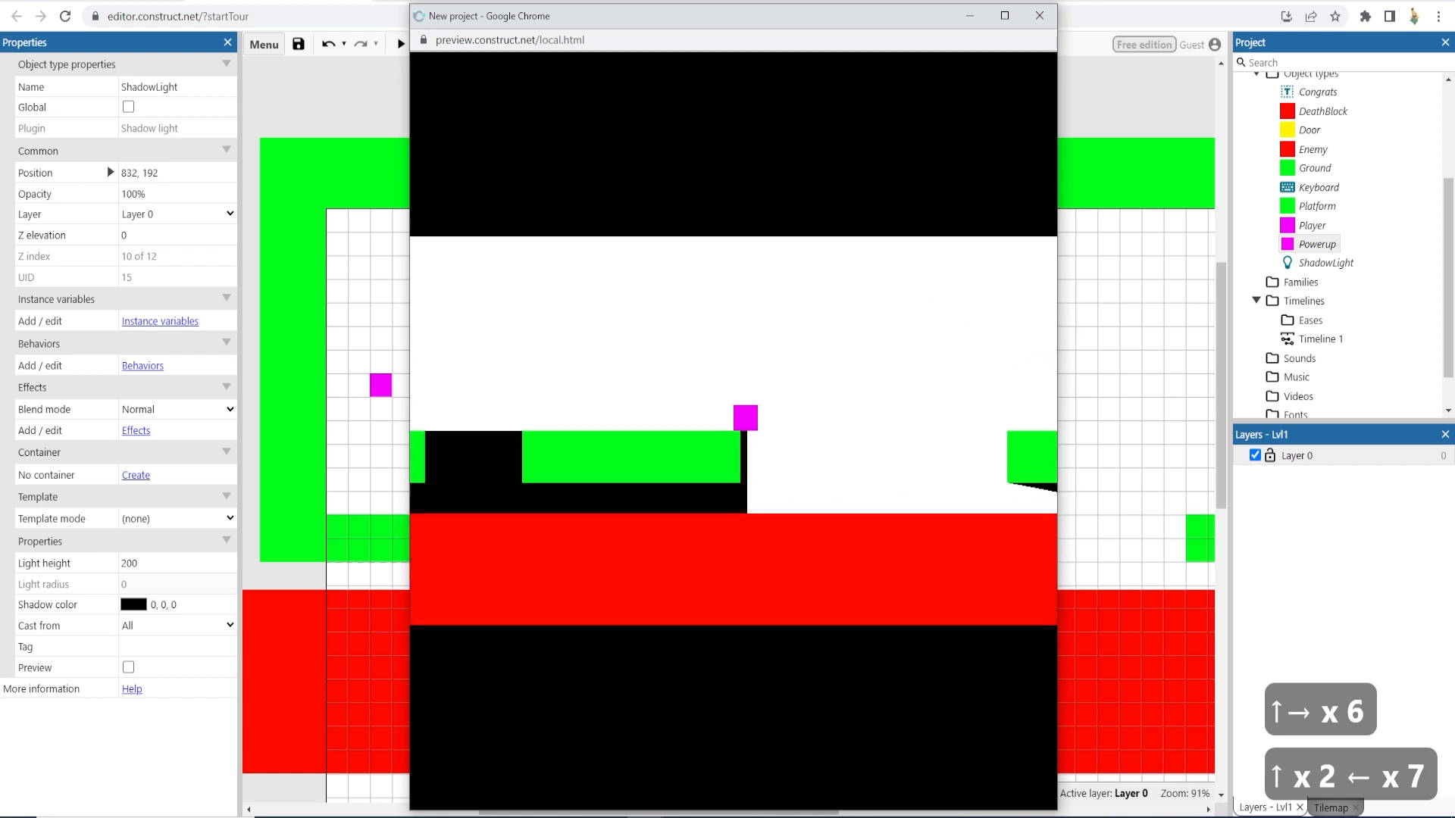
{"action": "key", "text": "Up"}
{"action": "key", "text": "Up"}
{"action": "left_click", "coordinate": [1036, 16]}
- Set the left Ground's ShadowCaster height to 20
{"action": "left_click", "coordinate": [896, 350]}
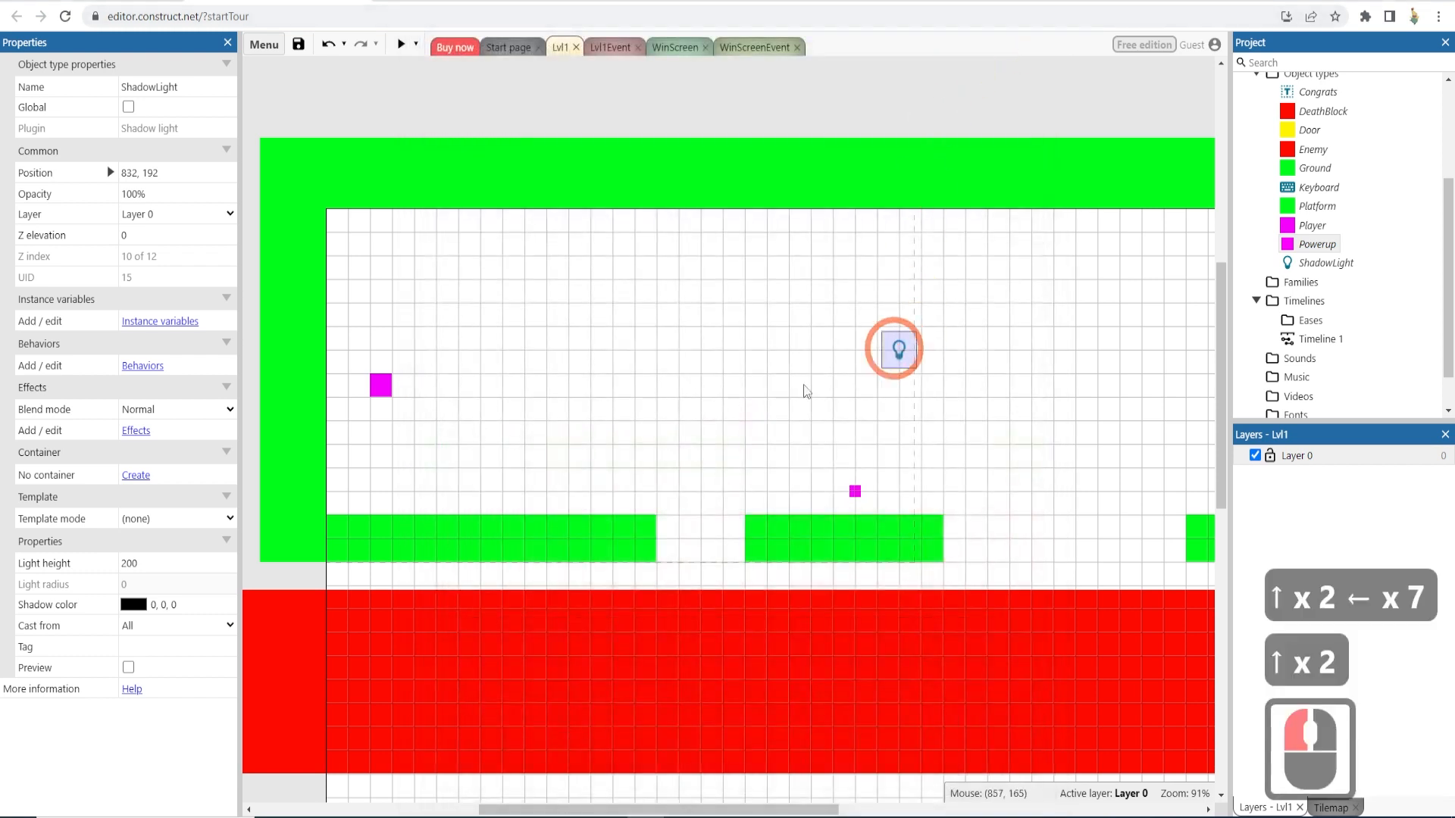
{"action": "left_click", "coordinate": [578, 534]}
{"action": "scroll", "coordinate": [147, 506], "scroll_direction": "down", "scroll_amount": 8}
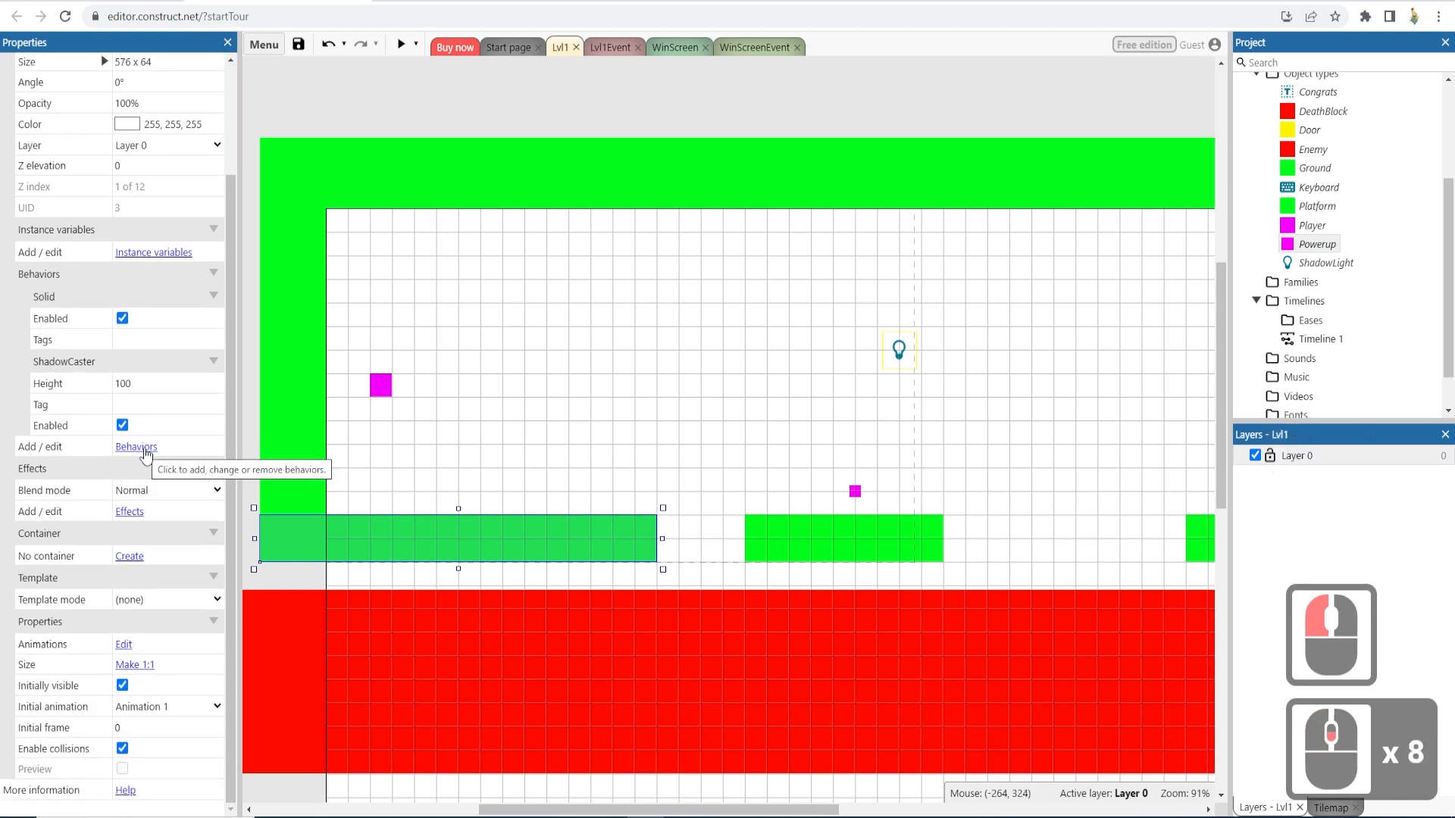
{"action": "scroll", "coordinate": [146, 450], "scroll_direction": "up", "scroll_amount": 2}
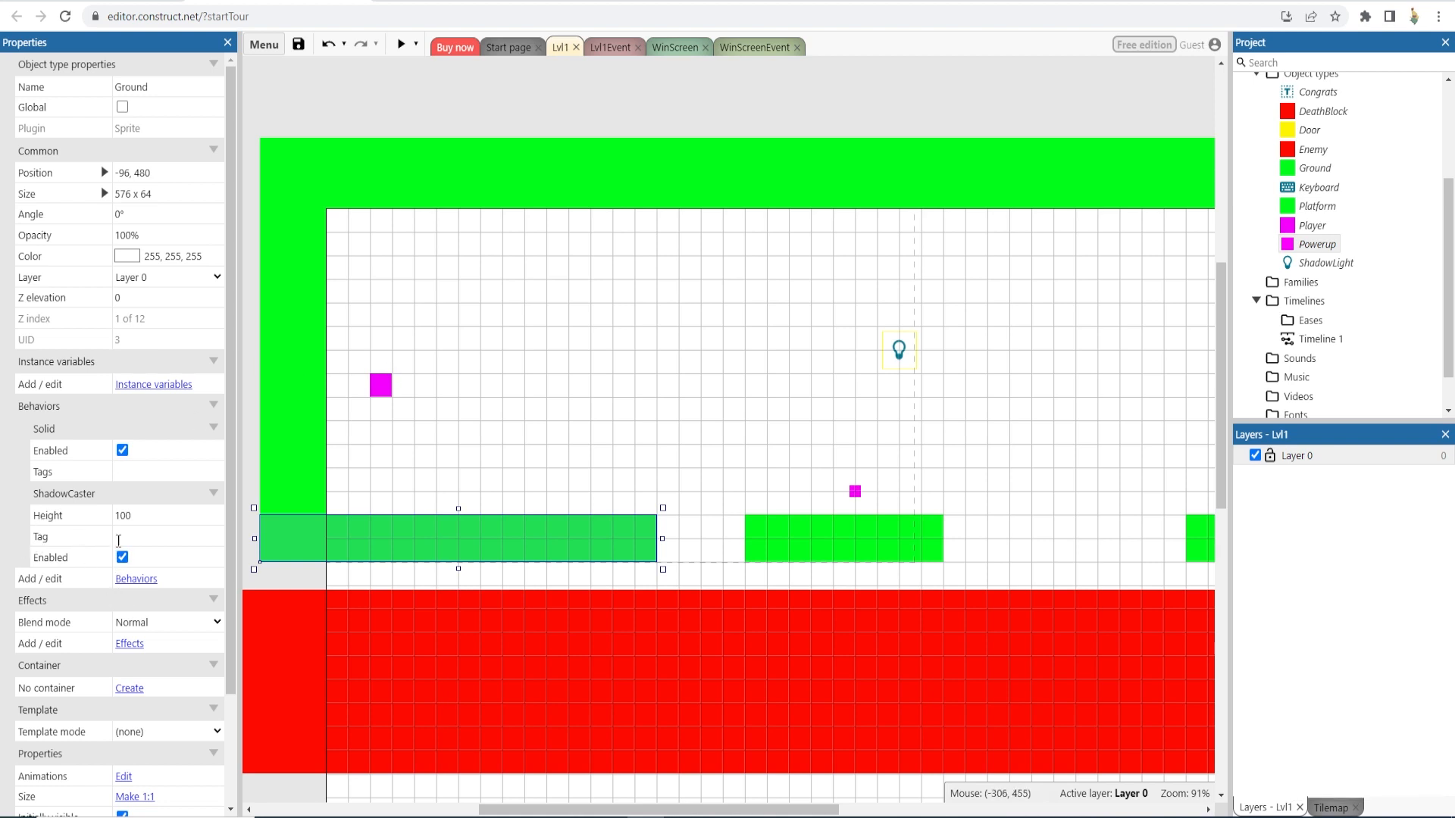
{"action": "left_click", "coordinate": [128, 515]}
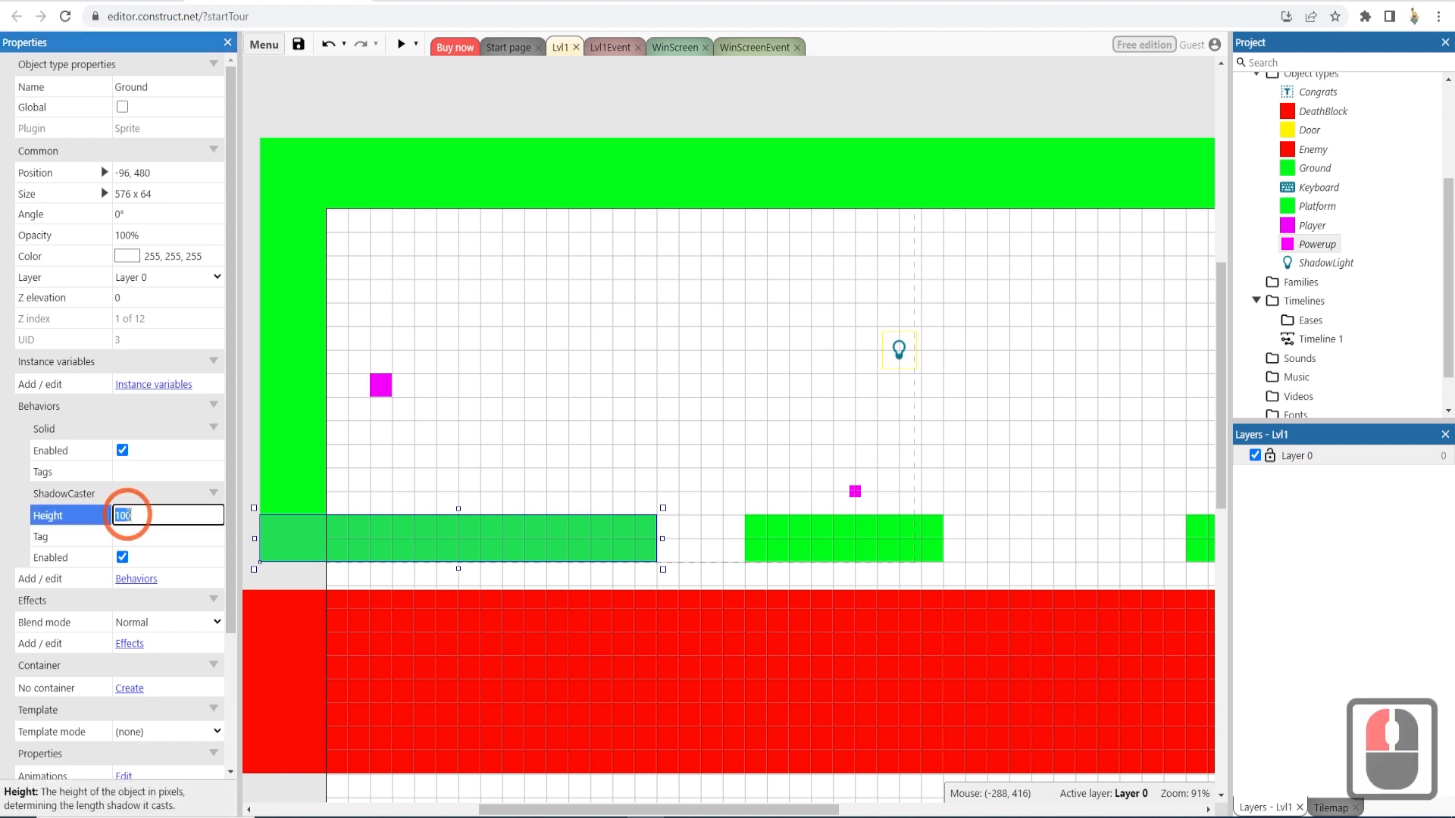
{"action": "type", "text": "20"}
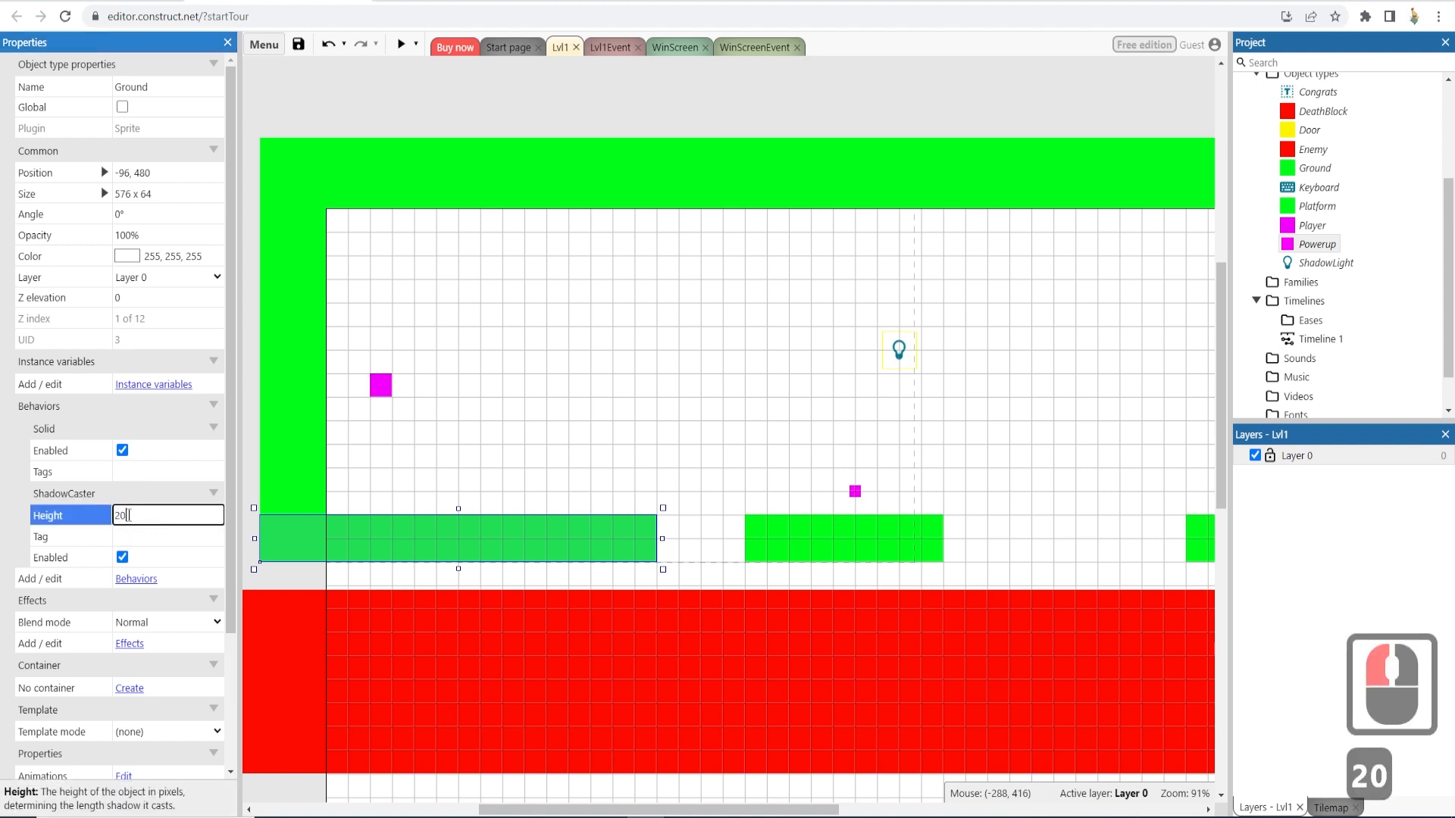
{"action": "key", "text": "Return"}
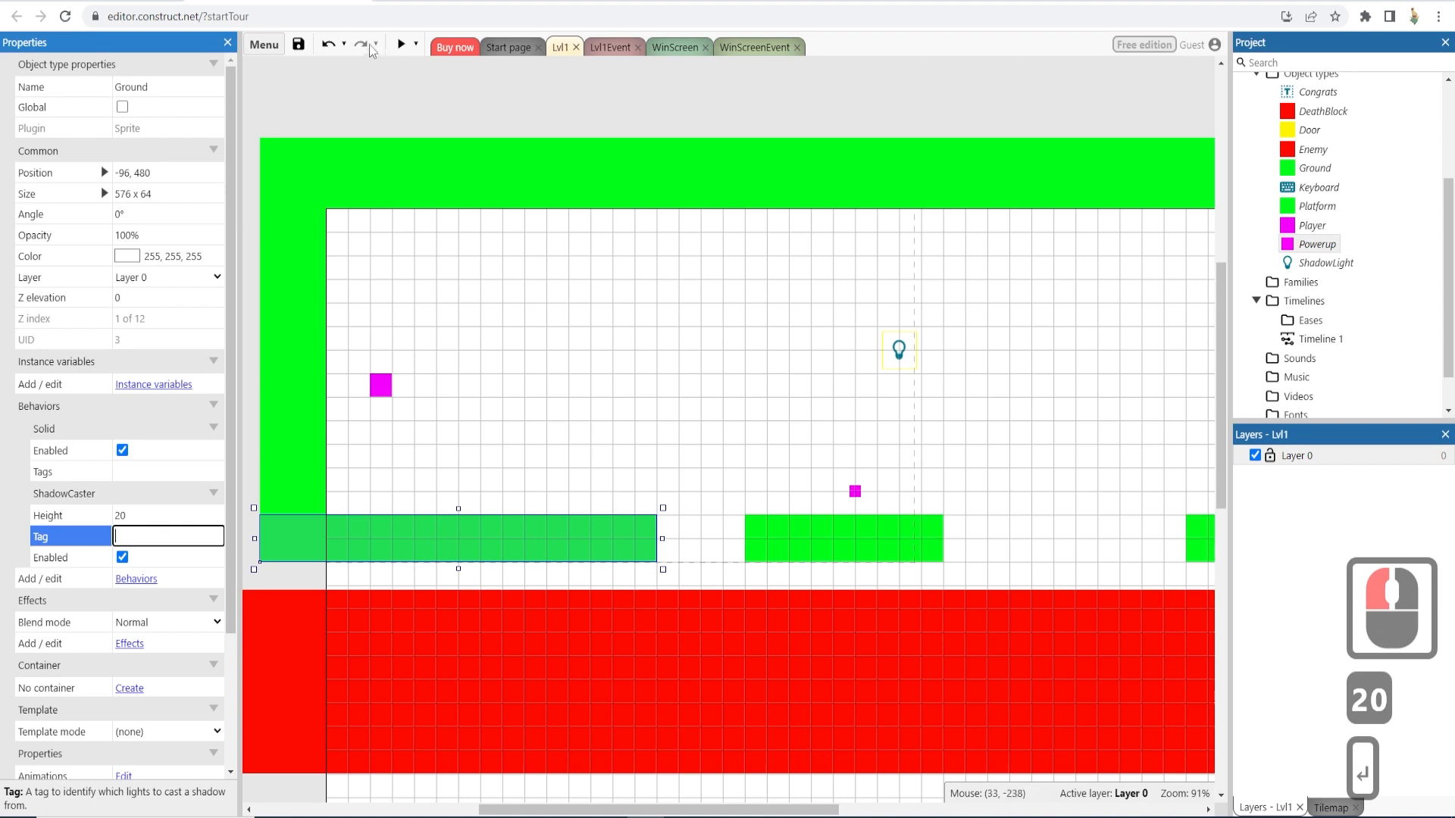
- Preview the level, move the player along the ground to check the shadows, then close the preview
{"action": "left_click", "coordinate": [400, 44]}
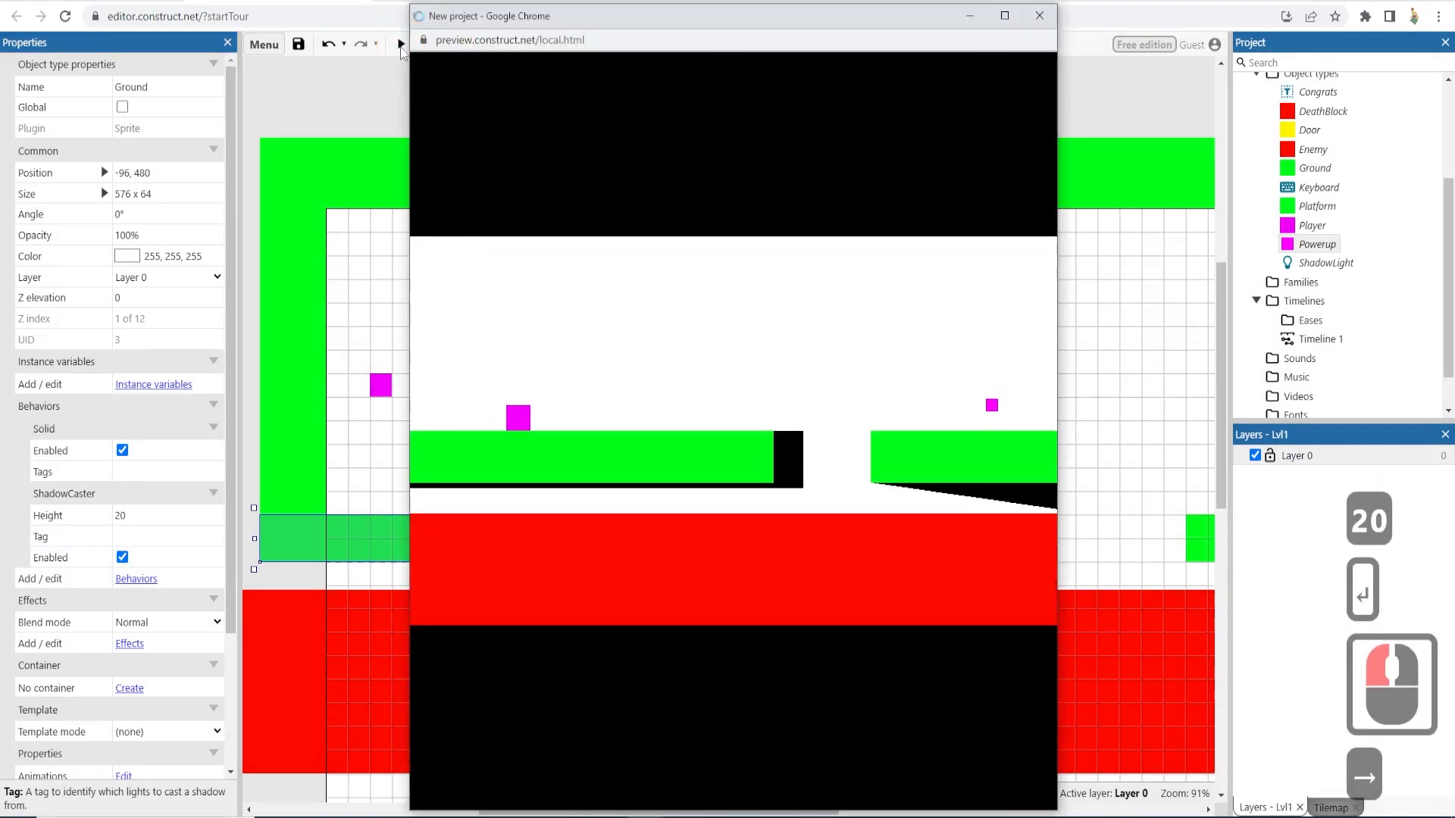
{"action": "key", "text": "Right"}
{"action": "key", "text": "Right"}
{"action": "key", "text": "Right"}
{"action": "key", "text": "Right"}
{"action": "key", "text": "Right"}
{"action": "key", "text": "Right"}
{"action": "key", "text": "Right"}
{"action": "key", "text": "Right"}
{"action": "key", "text": "Right"}
{"action": "key", "text": "Right"}
{"action": "key", "text": "Right"}
{"action": "key", "text": "Right"}
{"action": "key", "text": "Right"}
{"action": "key", "text": "Right"}
{"action": "key", "text": "Right"}
{"action": "key", "text": "Right"}
{"action": "key", "text": "Right"}
{"action": "key", "text": "Right"}
{"action": "key", "text": "Right"}
{"action": "key", "text": "Right"}
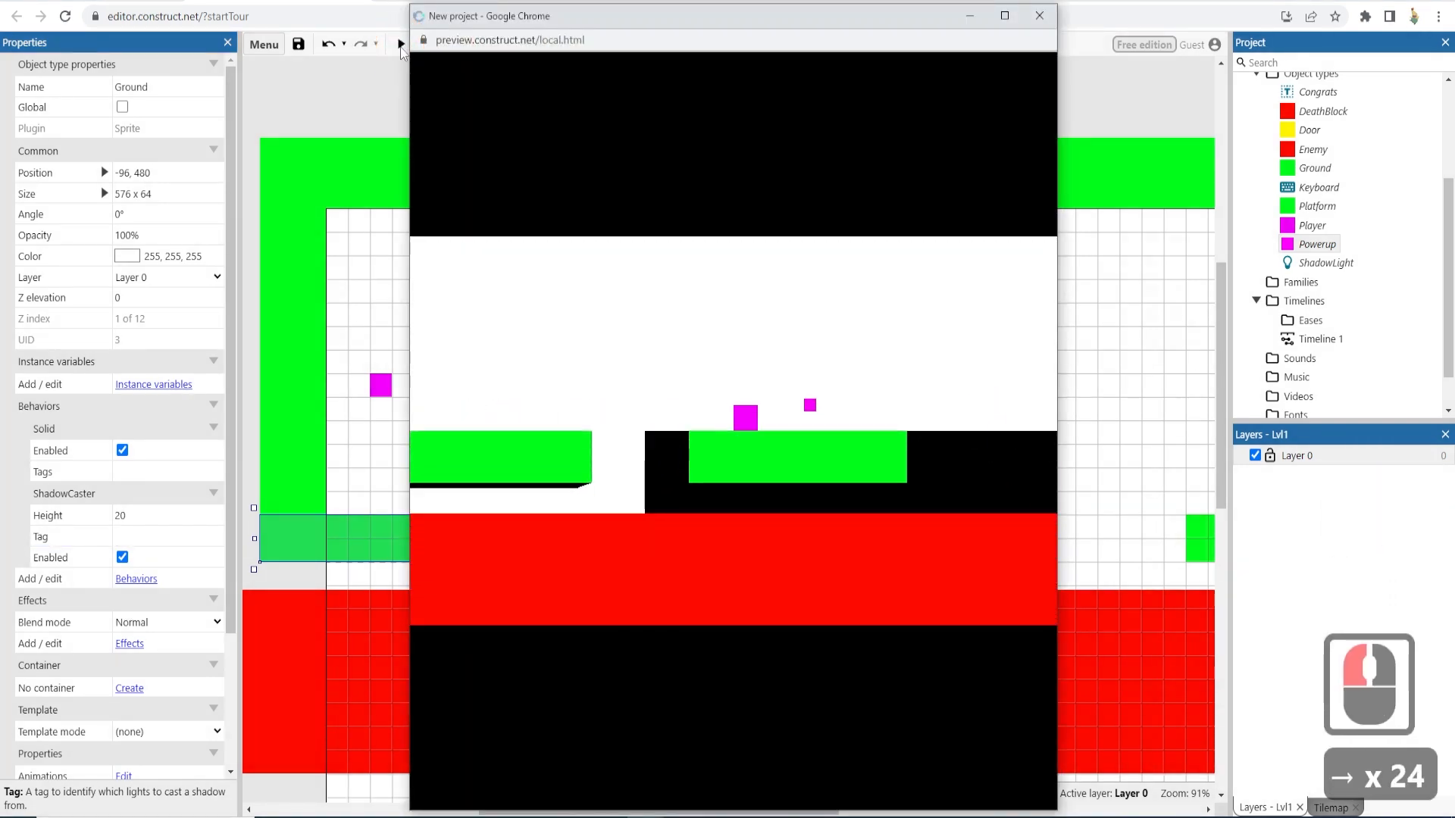
{"action": "key", "text": "Up"}
{"action": "key", "text": "Left"}
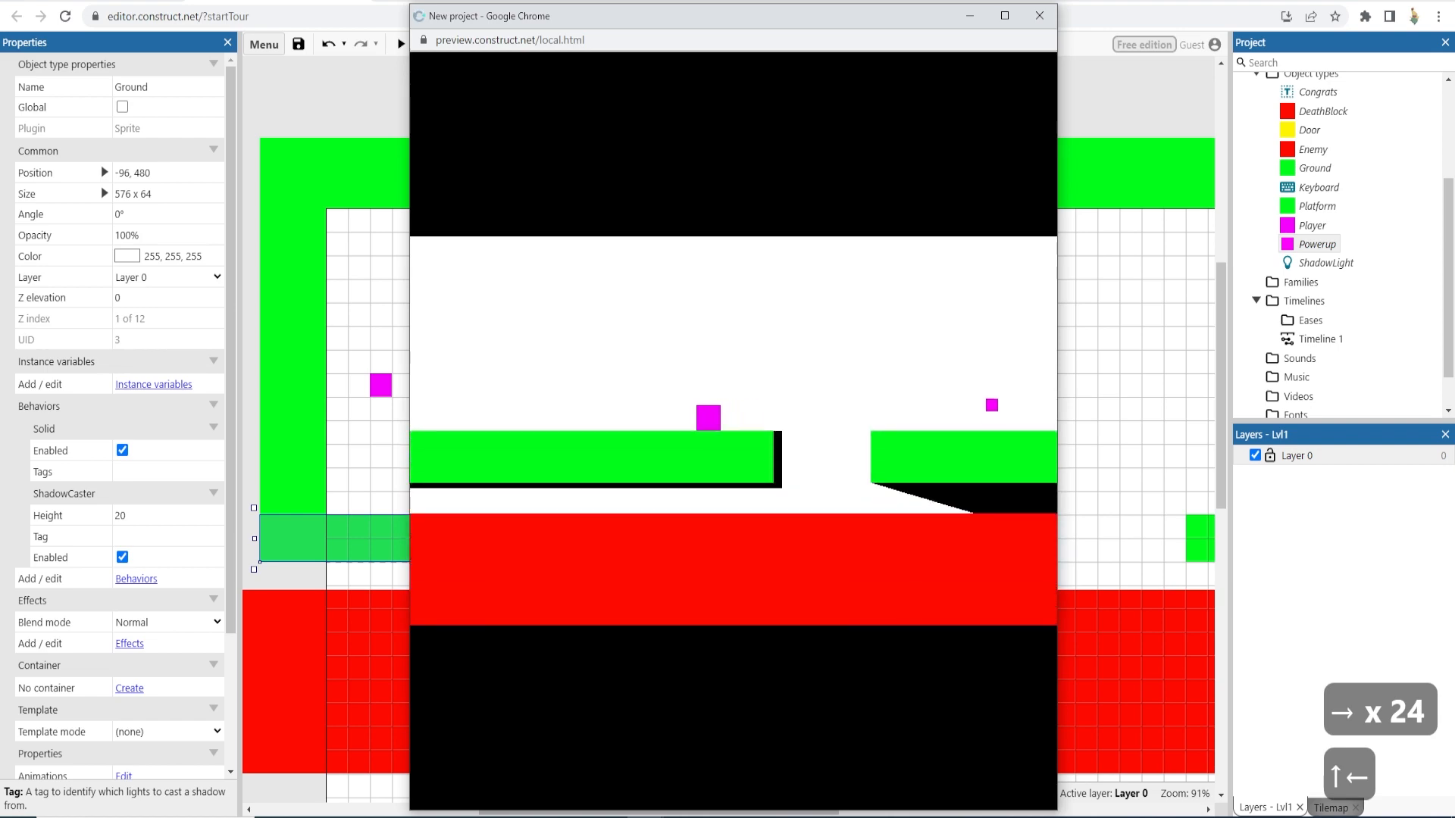
{"action": "left_click", "coordinate": [1054, 15]}
- Set the ShadowLight's shadow color to a light pink, 220, 198, 198
{"action": "left_click", "coordinate": [897, 348]}
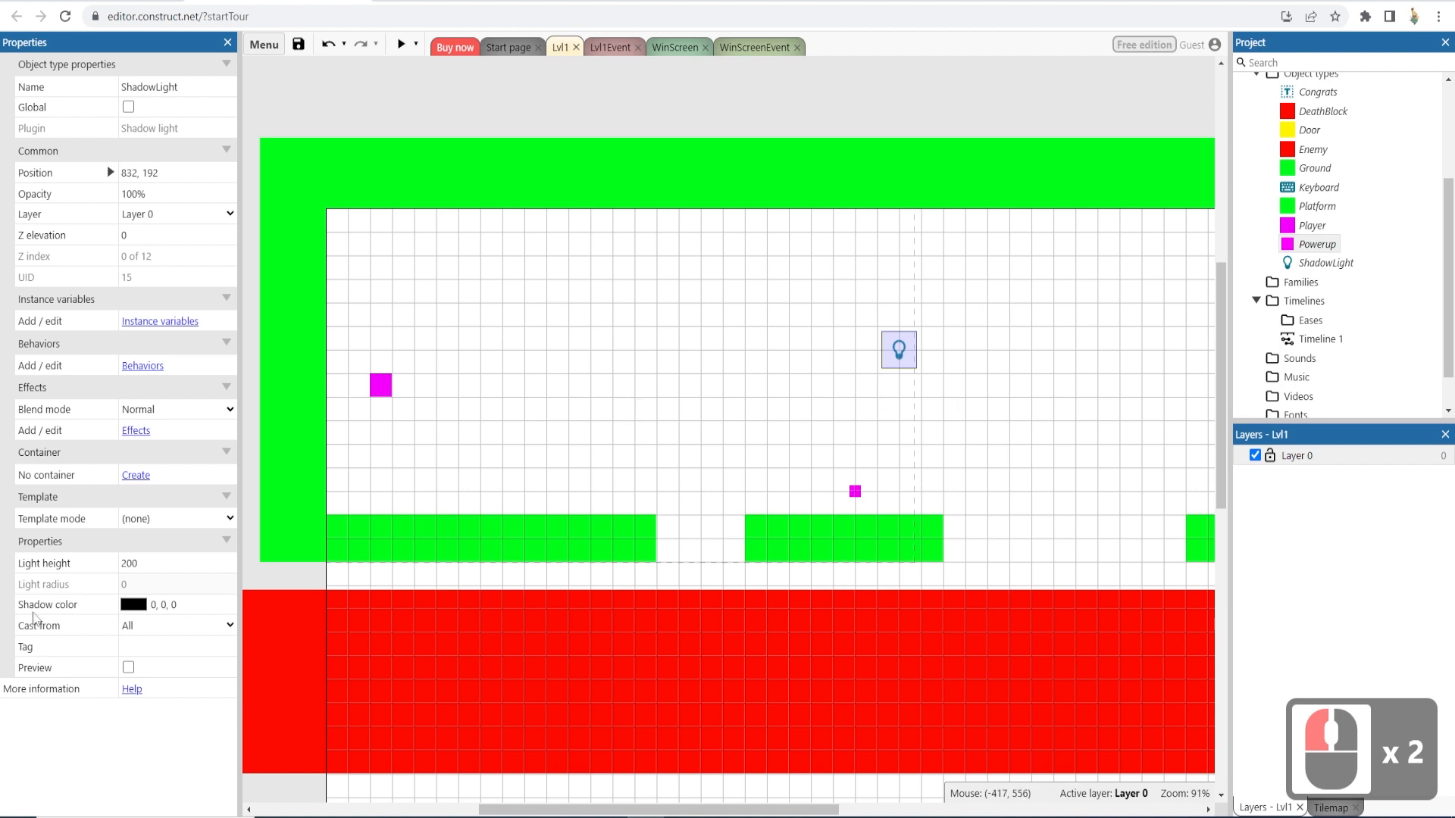
{"action": "left_click", "coordinate": [130, 606]}
{"action": "left_click", "coordinate": [180, 467]}
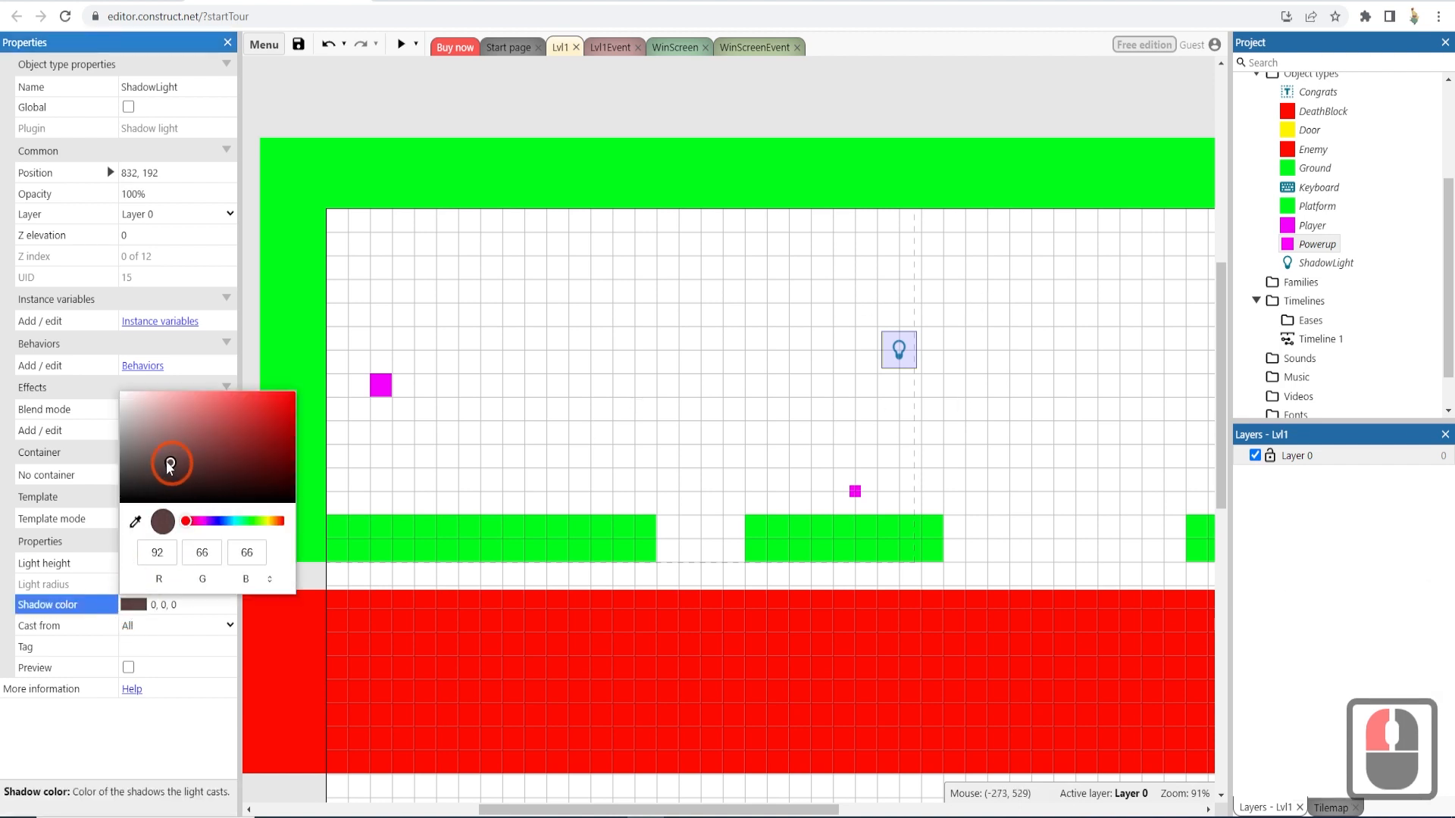
{"action": "left_click", "coordinate": [136, 439]}
{"action": "mouse_move", "coordinate": [135, 408]}
{"action": "left_mouse_down"}
{"action": "mouse_move", "coordinate": [134, 435]}
{"action": "mouse_move", "coordinate": [139, 407]}
{"action": "left_mouse_up"}
{"action": "left_click", "coordinate": [122, 732]}
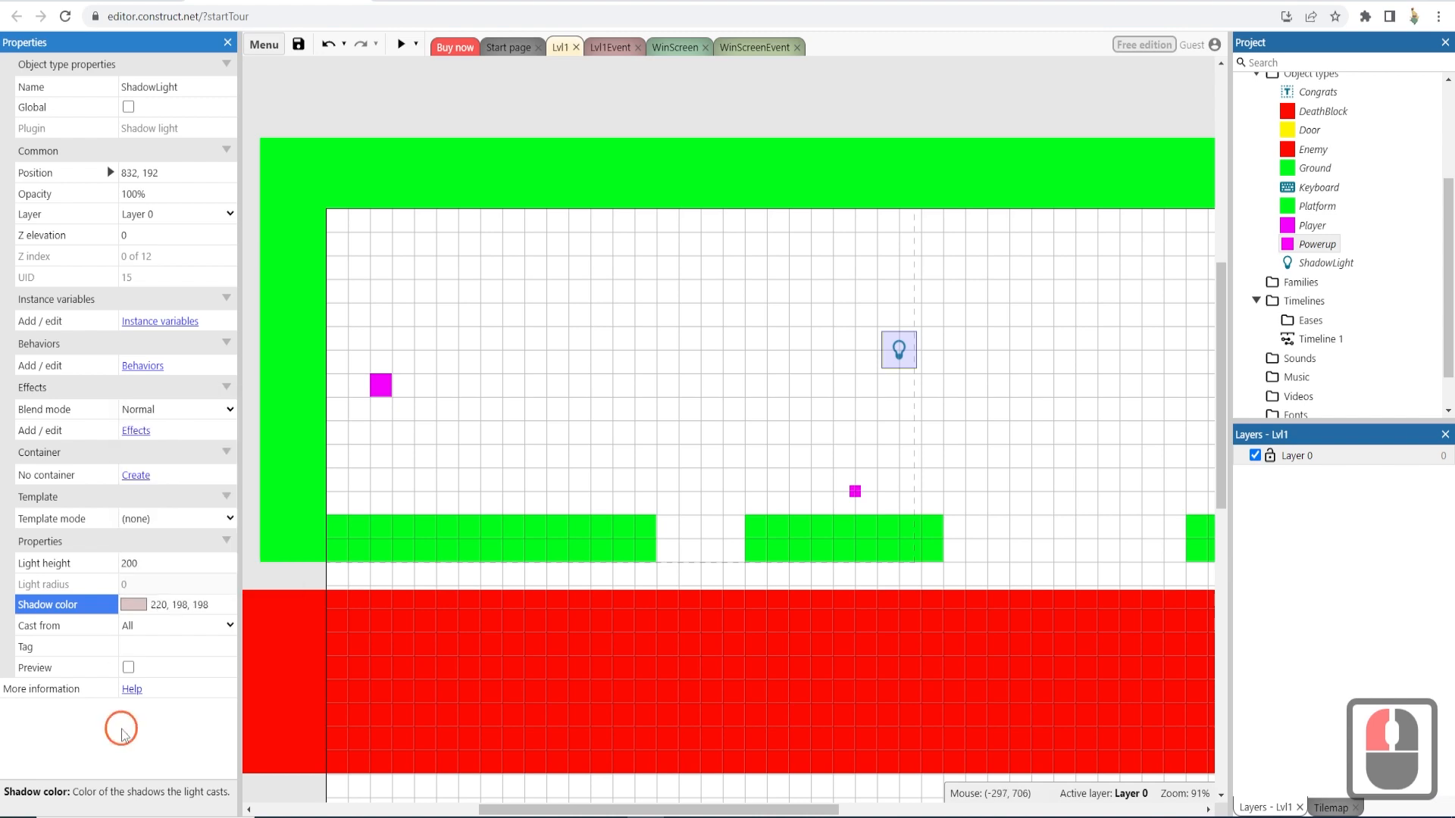
- Try to enable the ShadowLight's live Preview option and dismiss the free edition dialog
{"action": "left_click", "coordinate": [128, 667]}
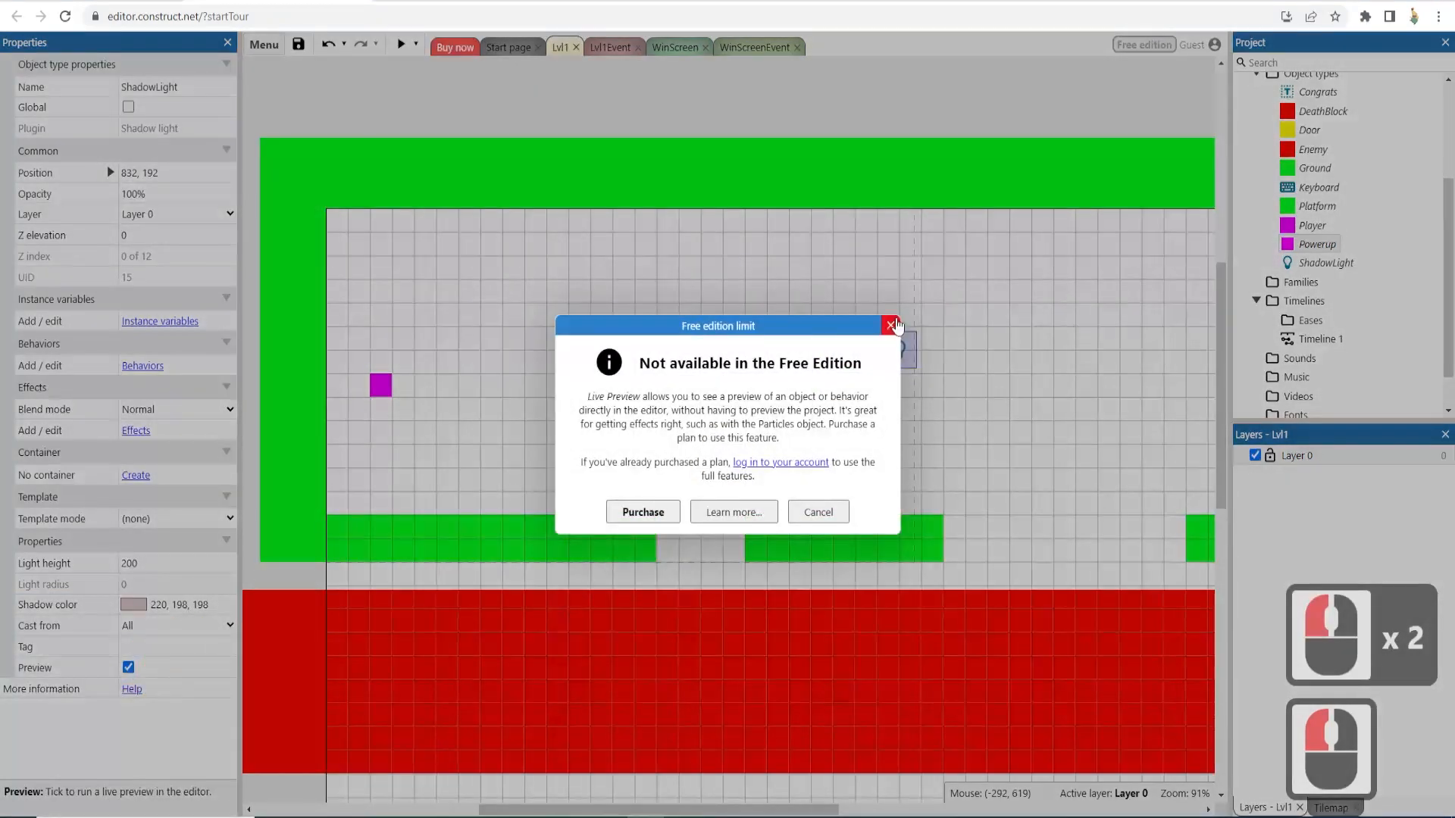
{"action": "left_click", "coordinate": [891, 326]}
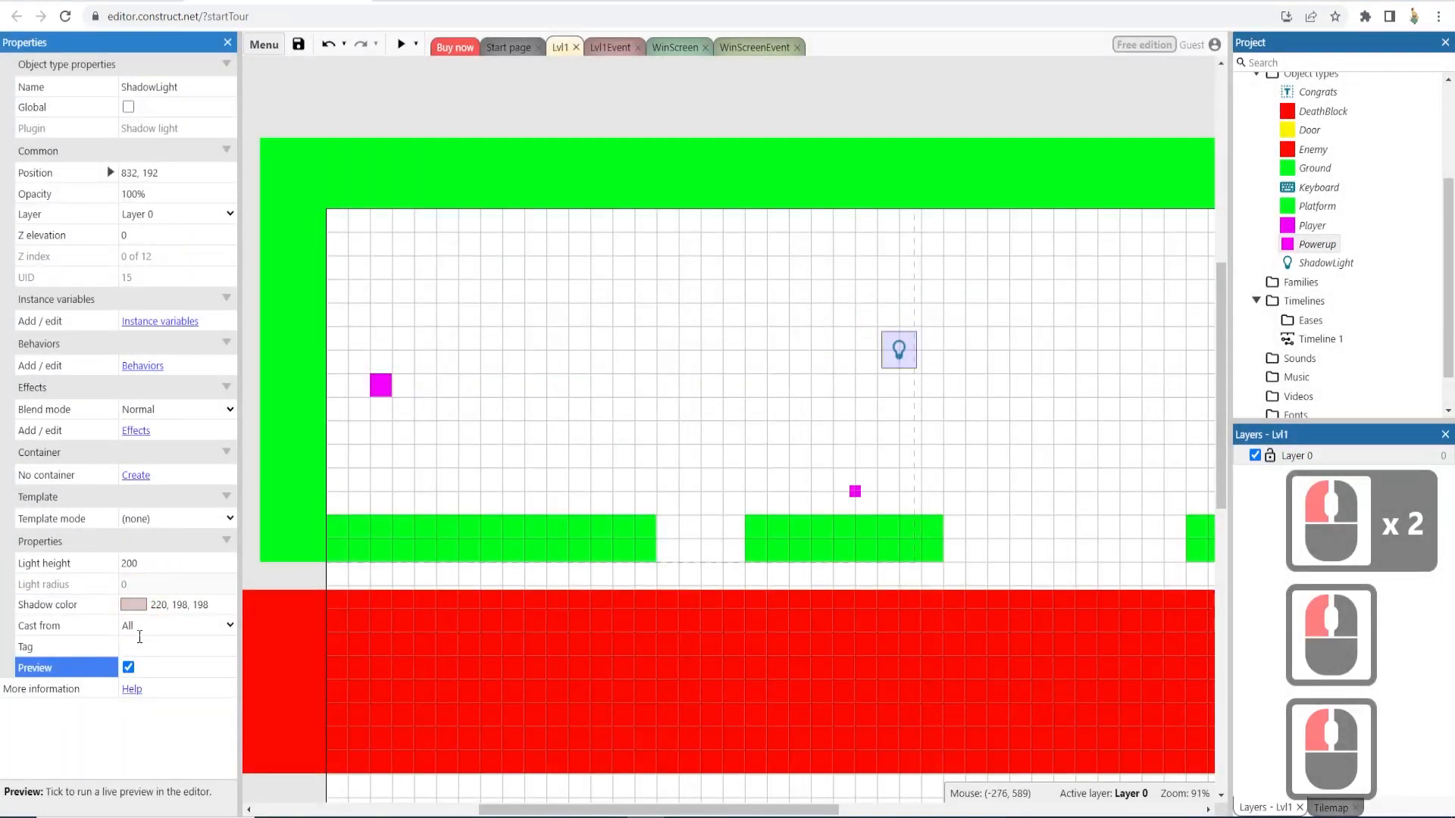
{"action": "left_click", "coordinate": [149, 637]}
{"action": "left_click", "coordinate": [246, 491]}
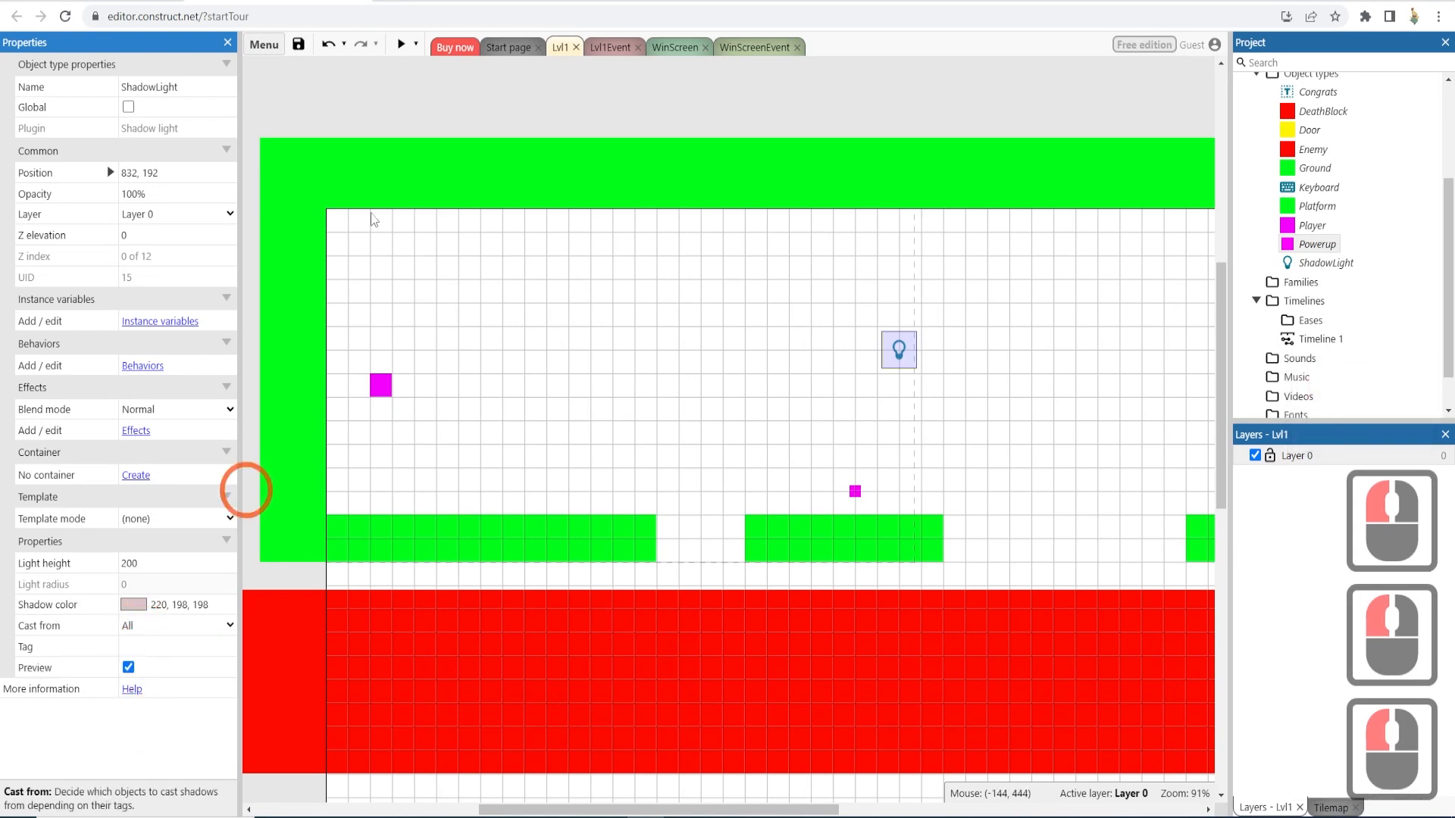
- Preview the level, move and jump the player to the door to check the pink shadows, then close the preview
{"action": "left_click", "coordinate": [401, 44]}
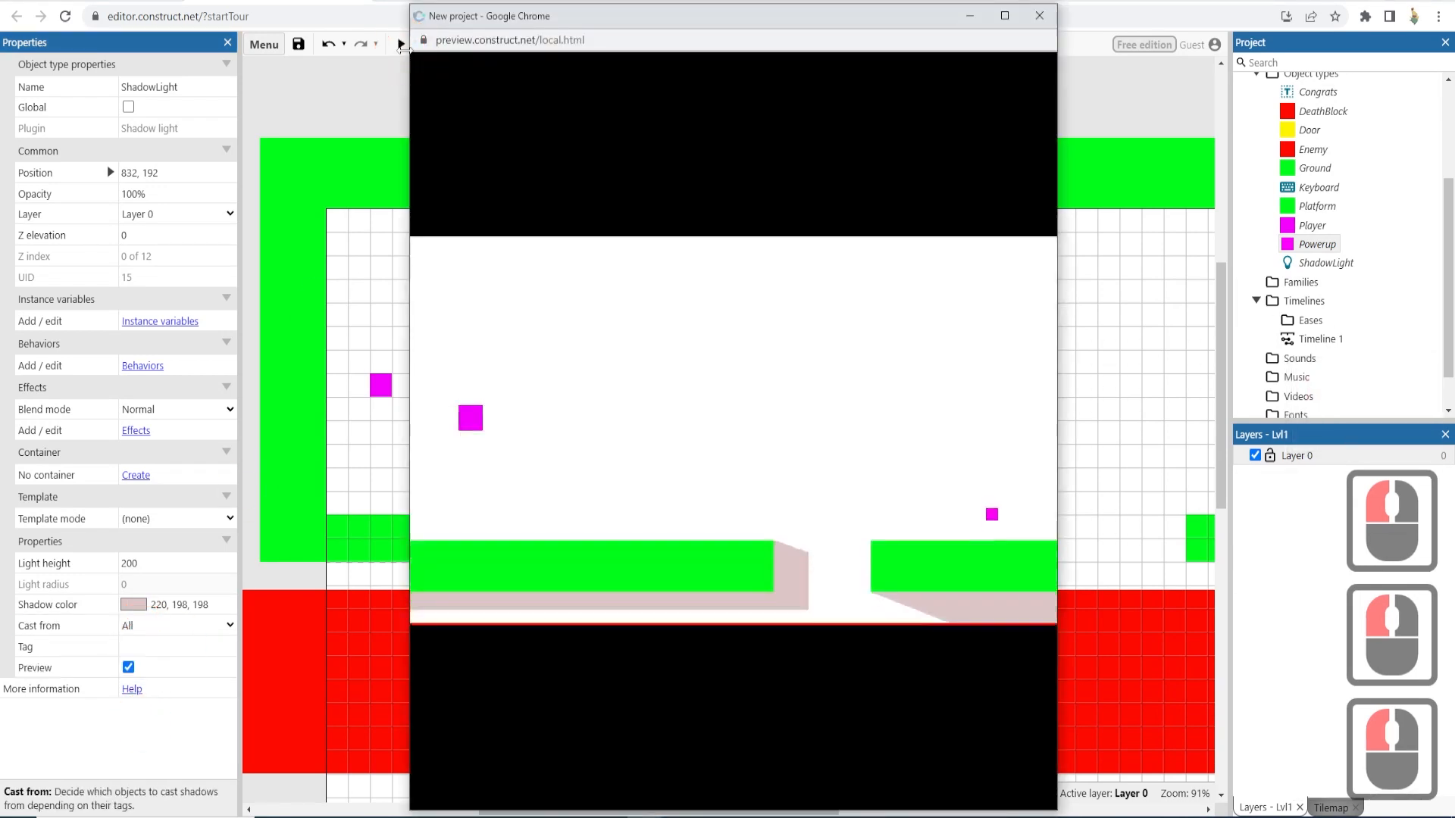
{"action": "key", "text": "Right"}
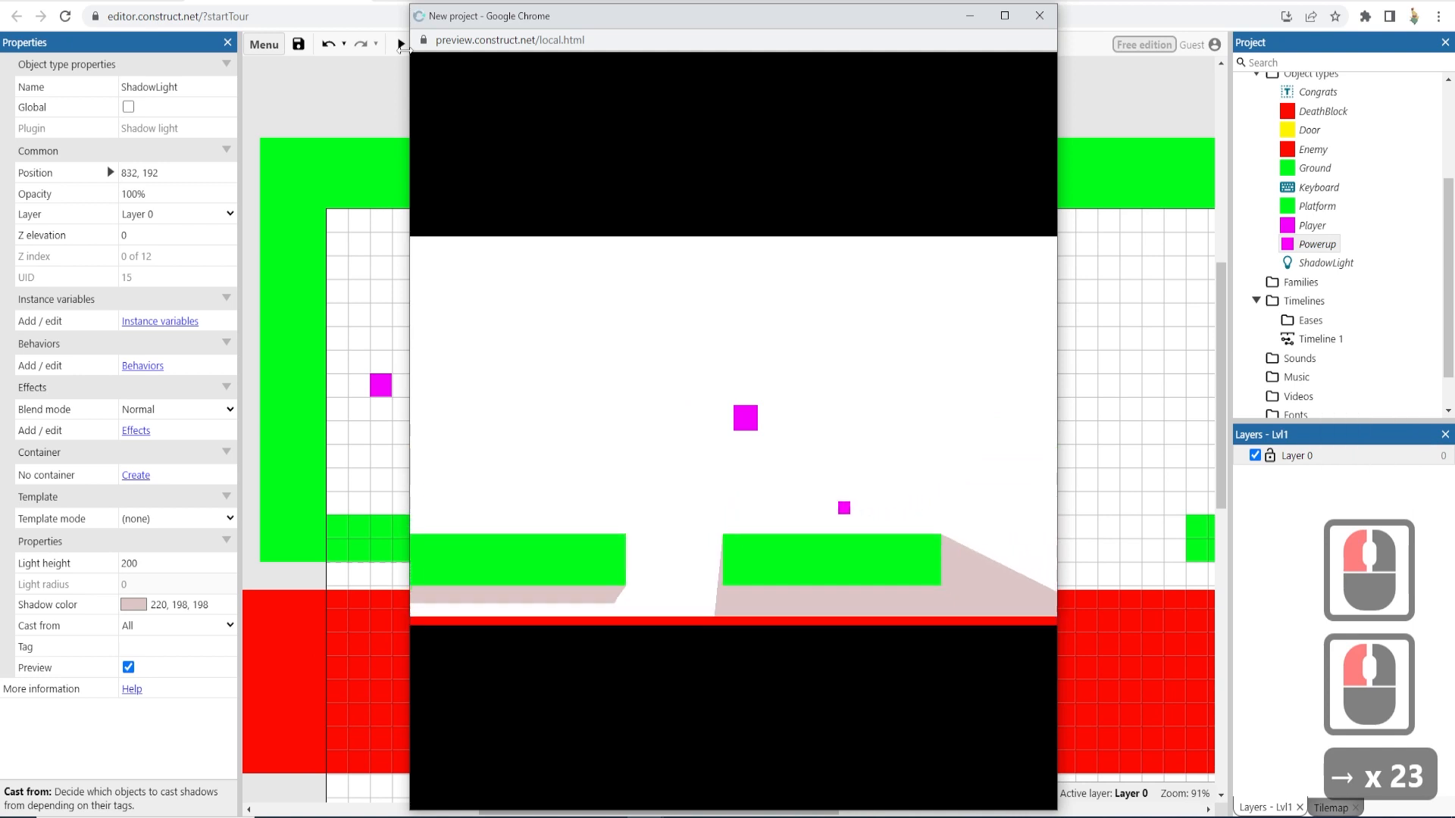
{"action": "key", "text": "Up"}
{"action": "key", "text": "Up"}
{"action": "key", "text": "Right"}
{"action": "key", "text": "Right"}
{"action": "key", "text": "Right"}
{"action": "key", "text": "Right"}
{"action": "key", "text": "Right"}
{"action": "key", "text": "Right"}
{"action": "key", "text": "Right"}
{"action": "key", "text": "Right"}
{"action": "key", "text": "Right"}
{"action": "key", "text": "Right"}
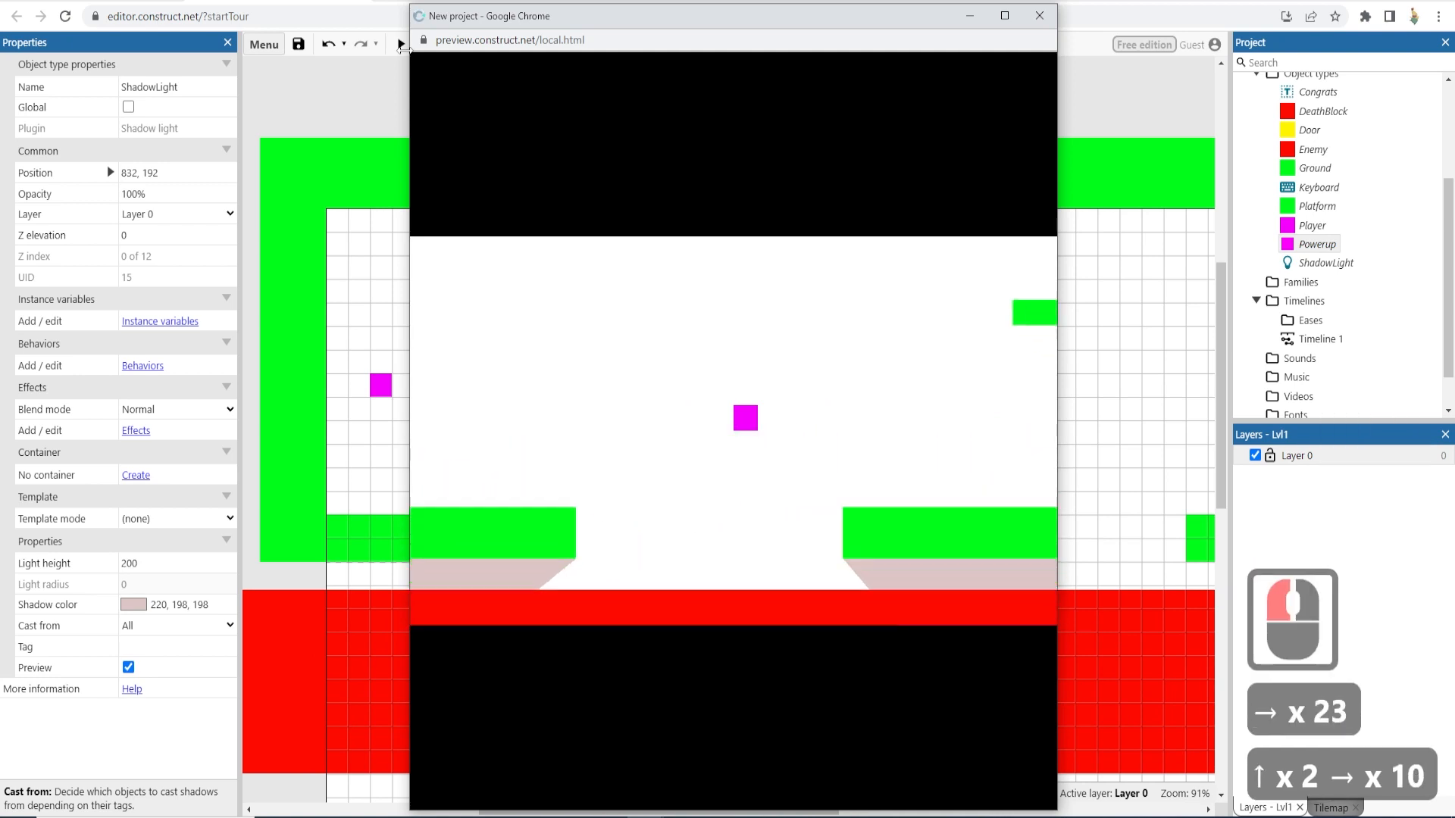
{"action": "left_click", "coordinate": [1050, 16]}
{"action": "left_click", "coordinate": [487, 302]}
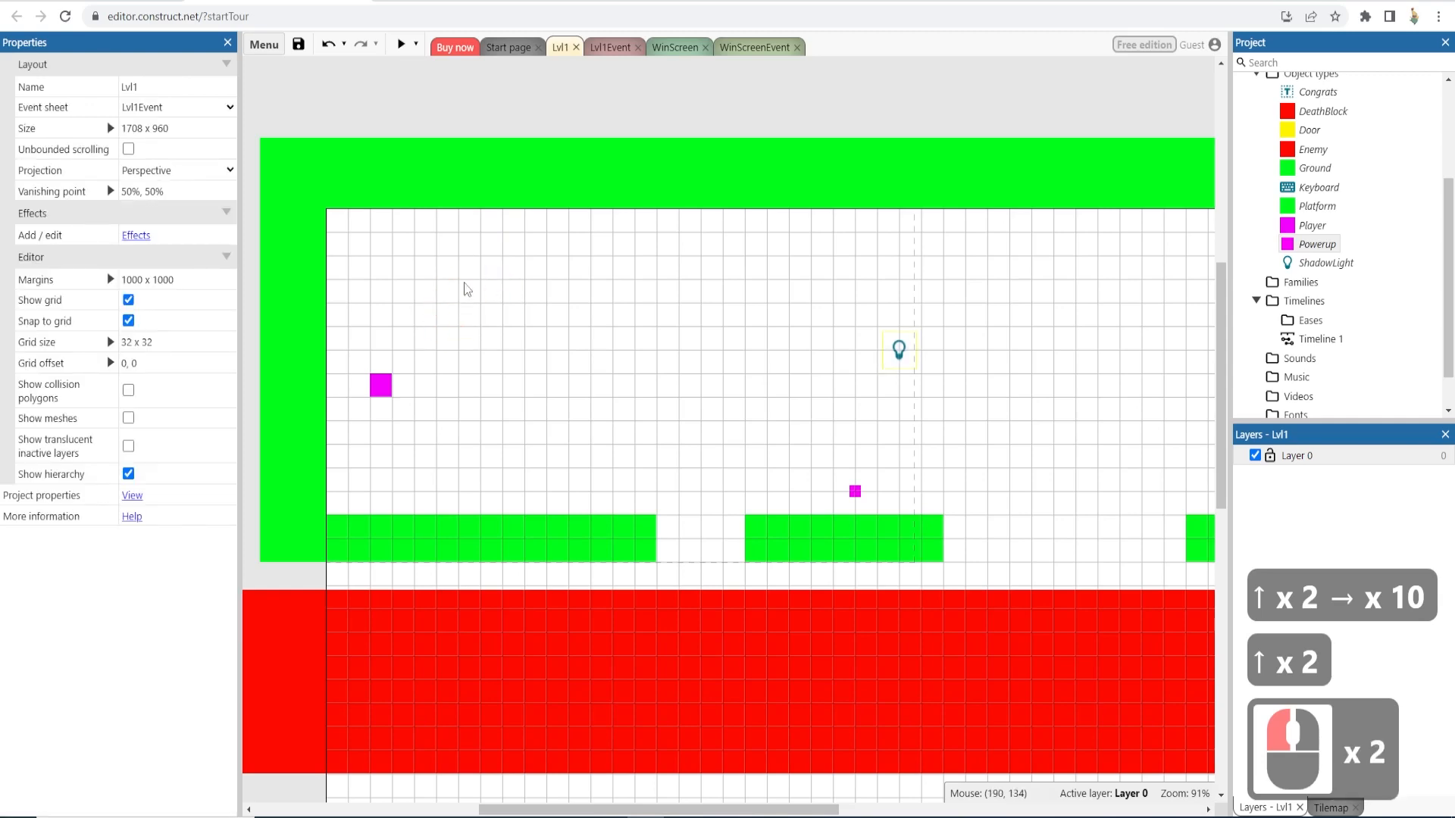
{"action": "left_click", "coordinate": [528, 44]}
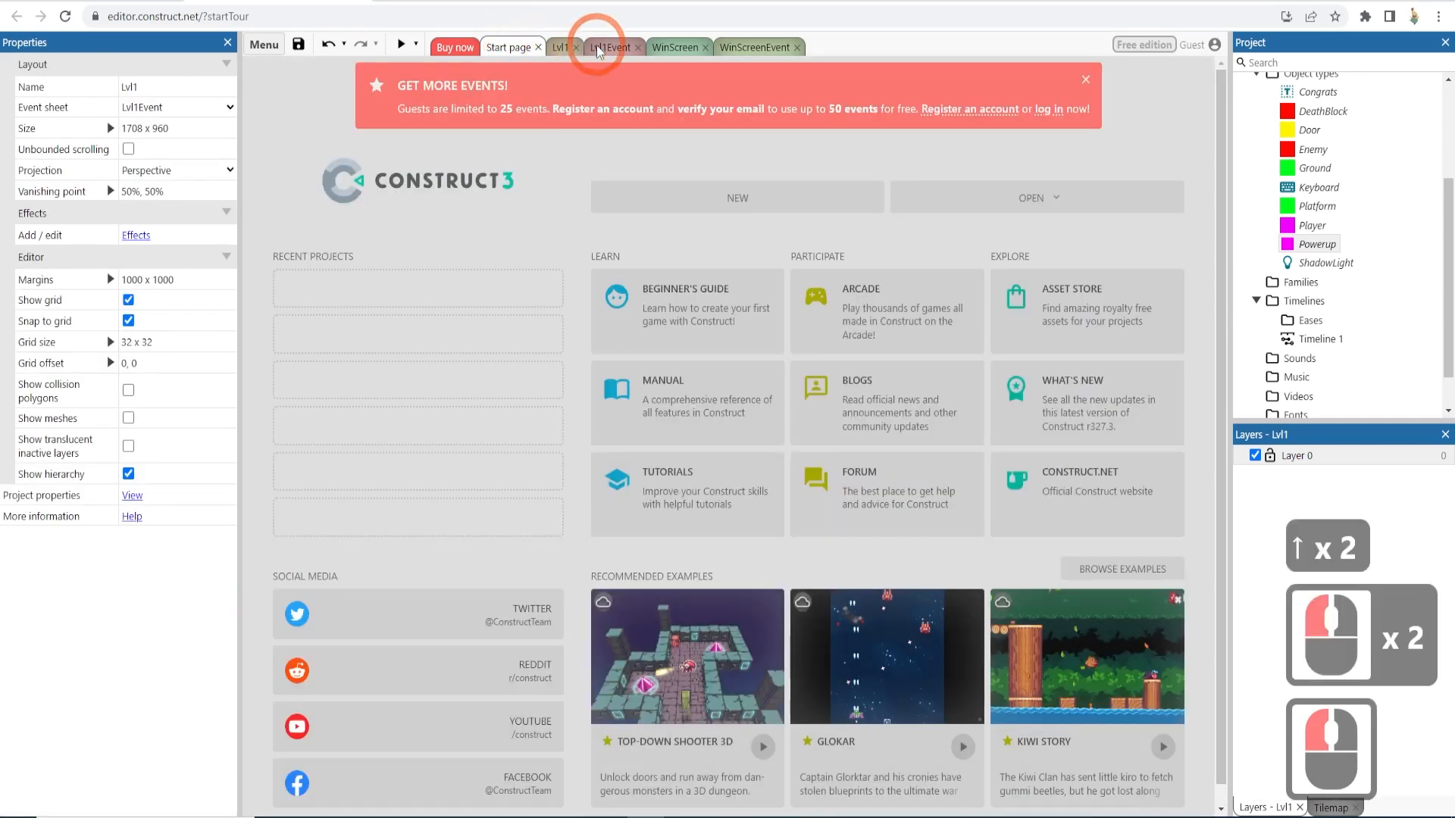
{"action": "left_click", "coordinate": [563, 48]}
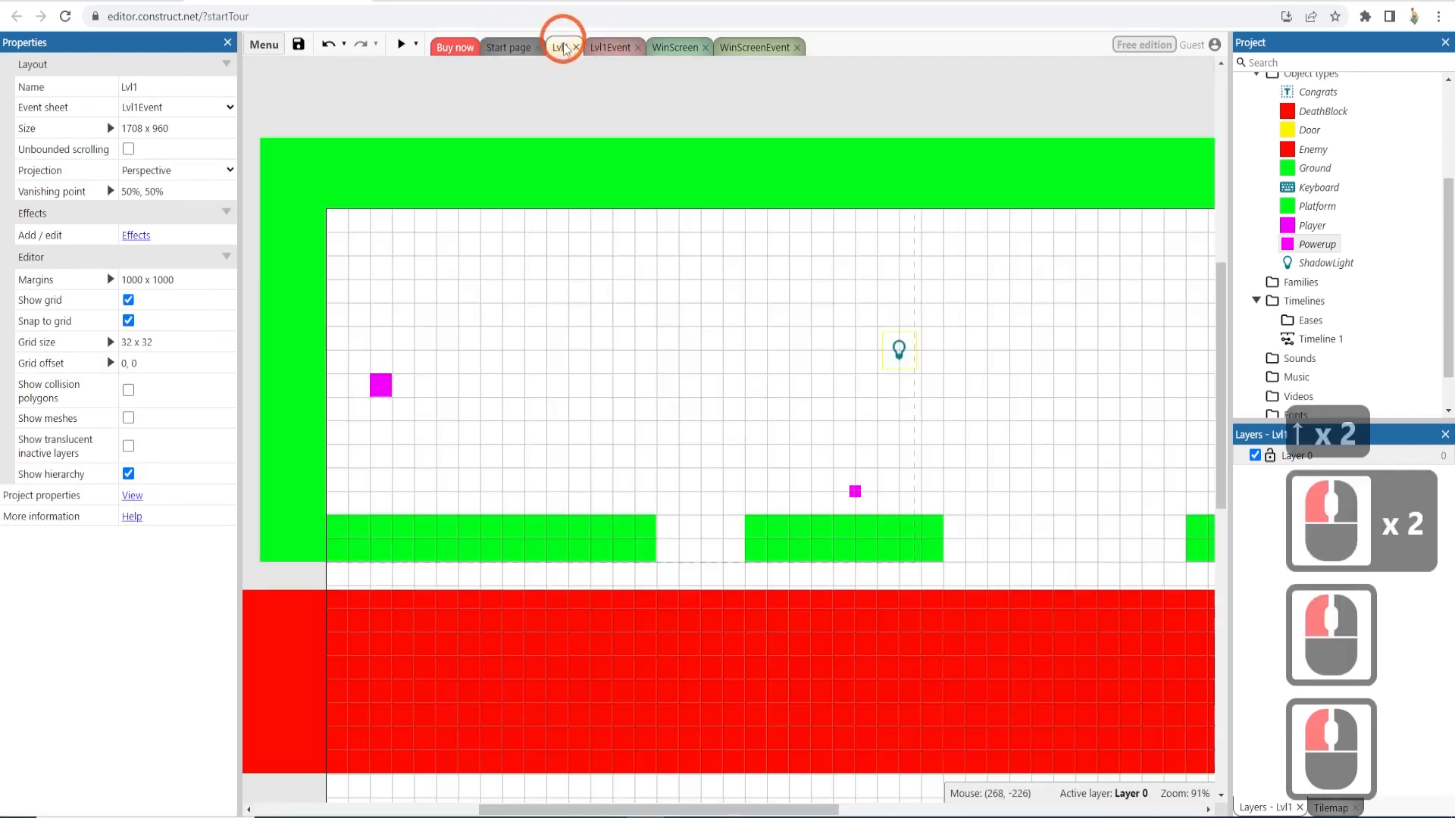
{"action": "left_click", "coordinate": [533, 83]}
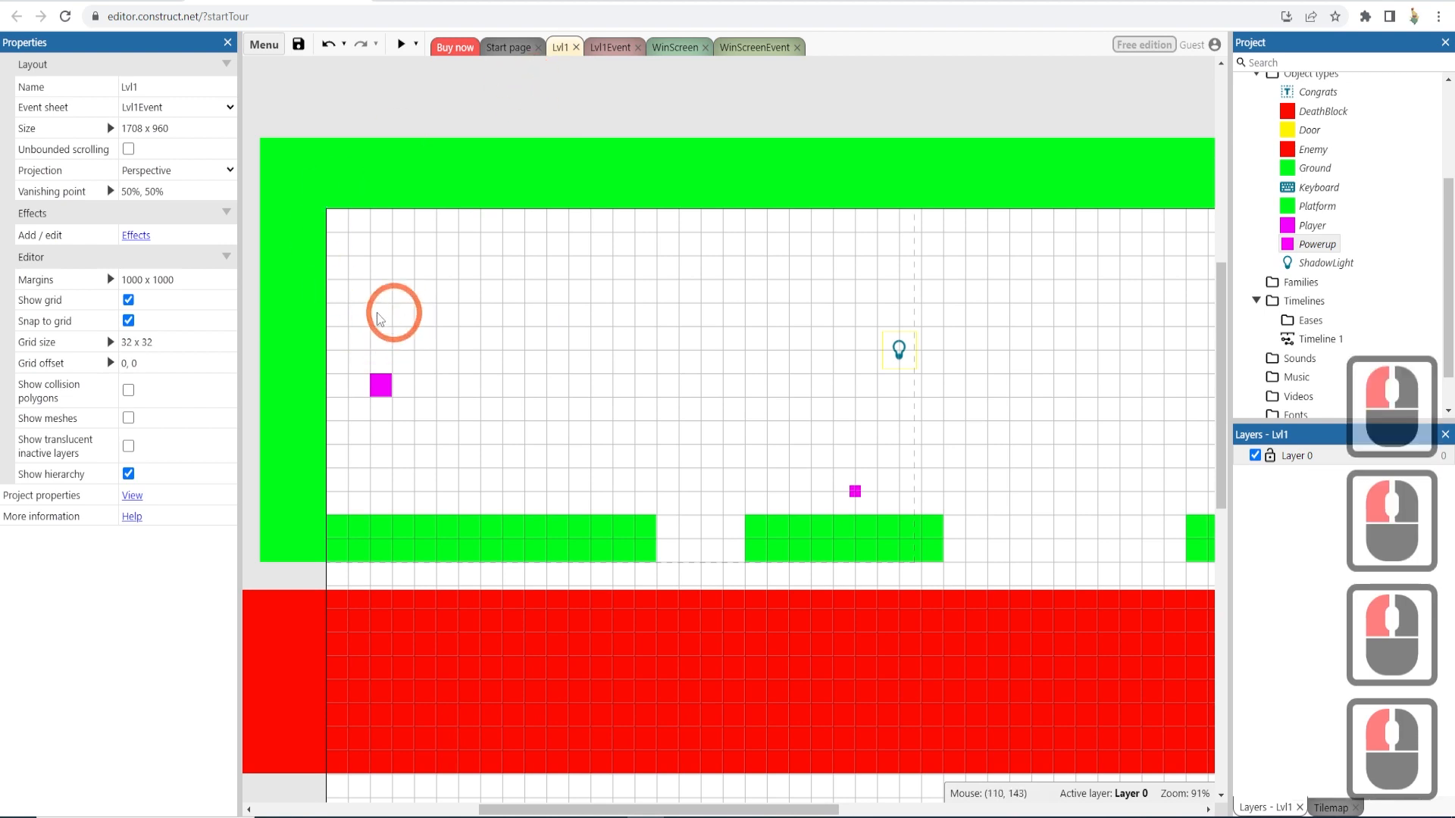
- Open the project properties and examine the background color setting
{"action": "left_click", "coordinate": [132, 495]}
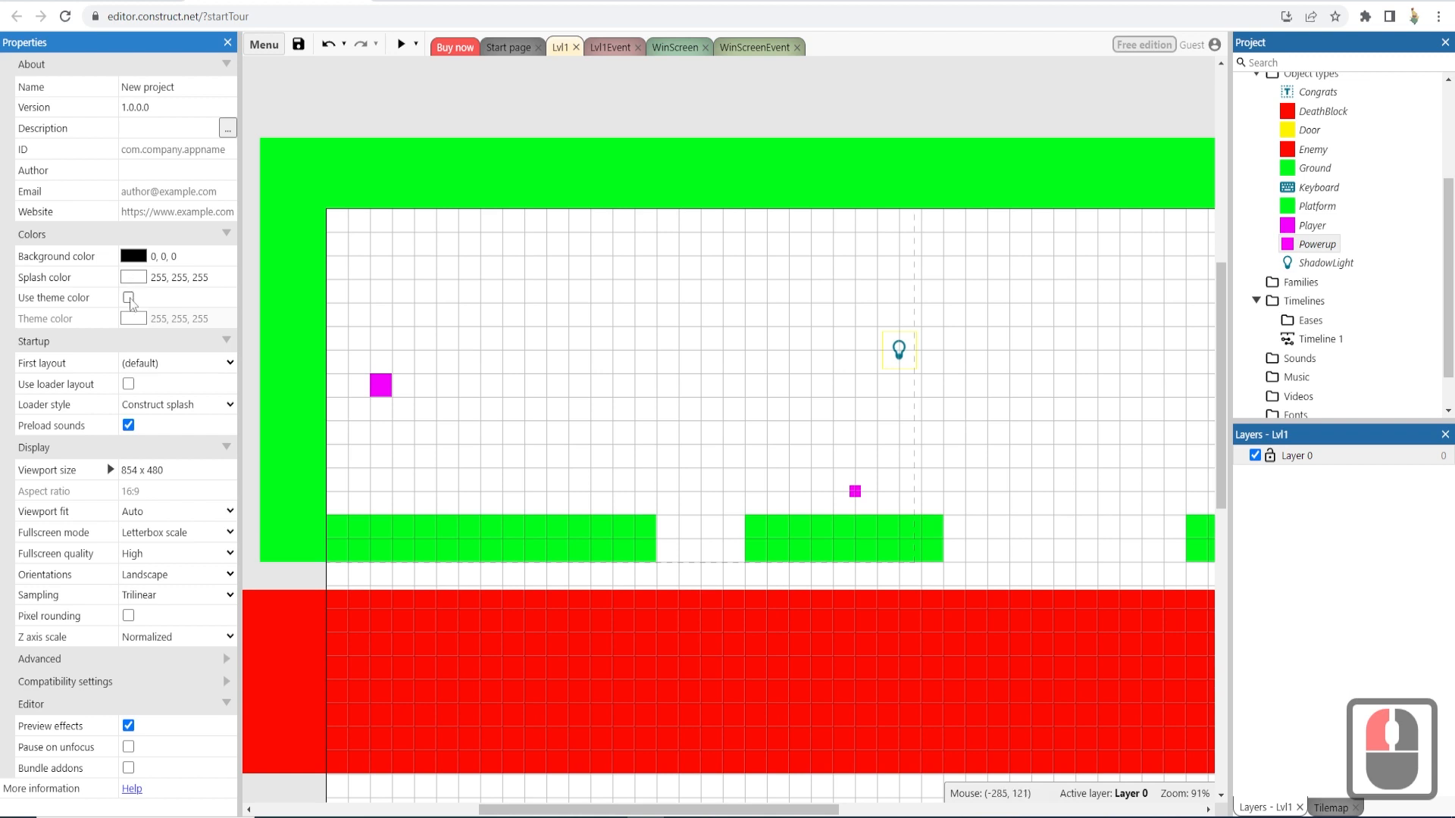
{"action": "left_click", "coordinate": [143, 257]}
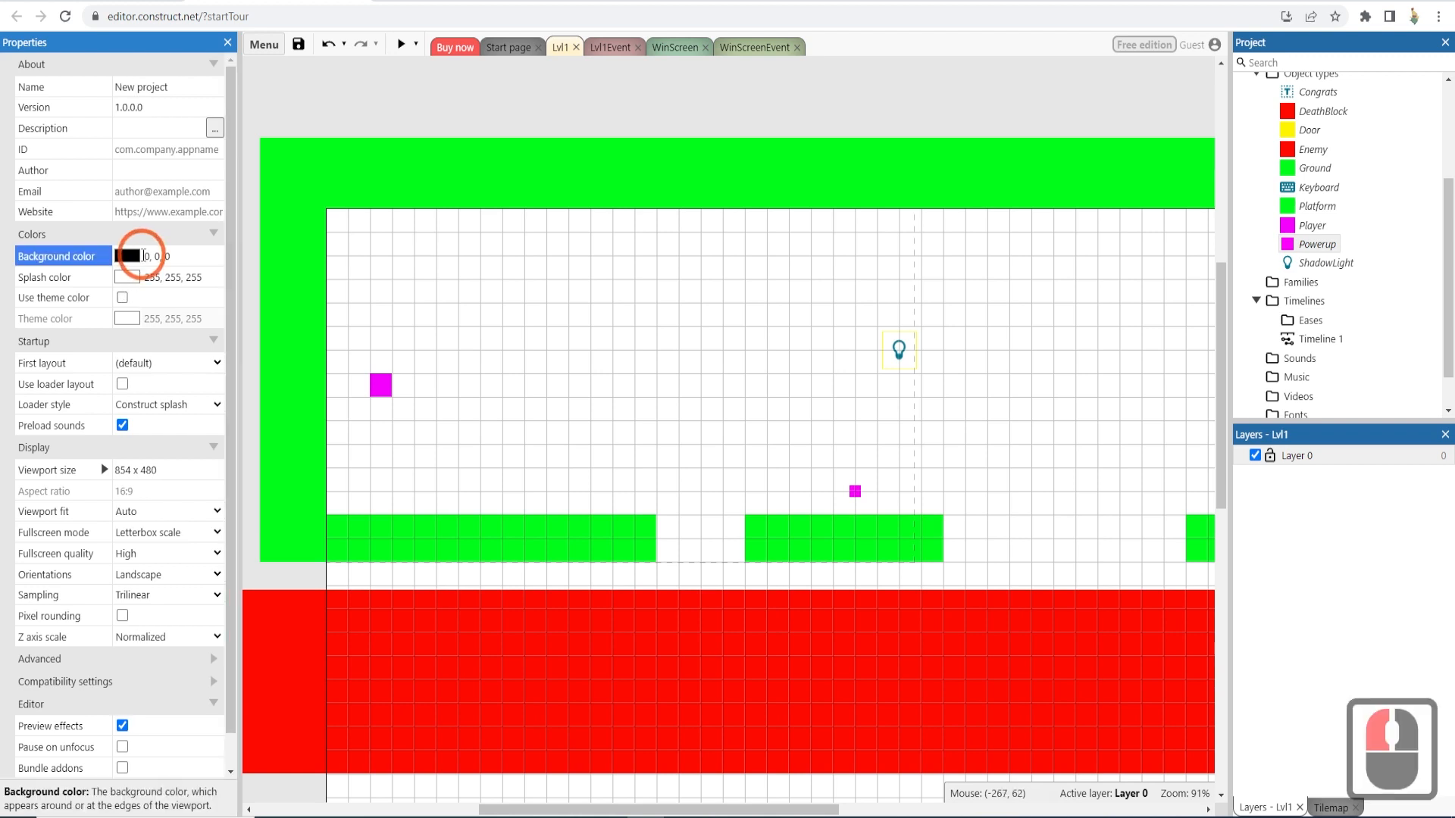
{"action": "left_click", "coordinate": [141, 256]}
{"action": "left_click", "coordinate": [164, 239]}
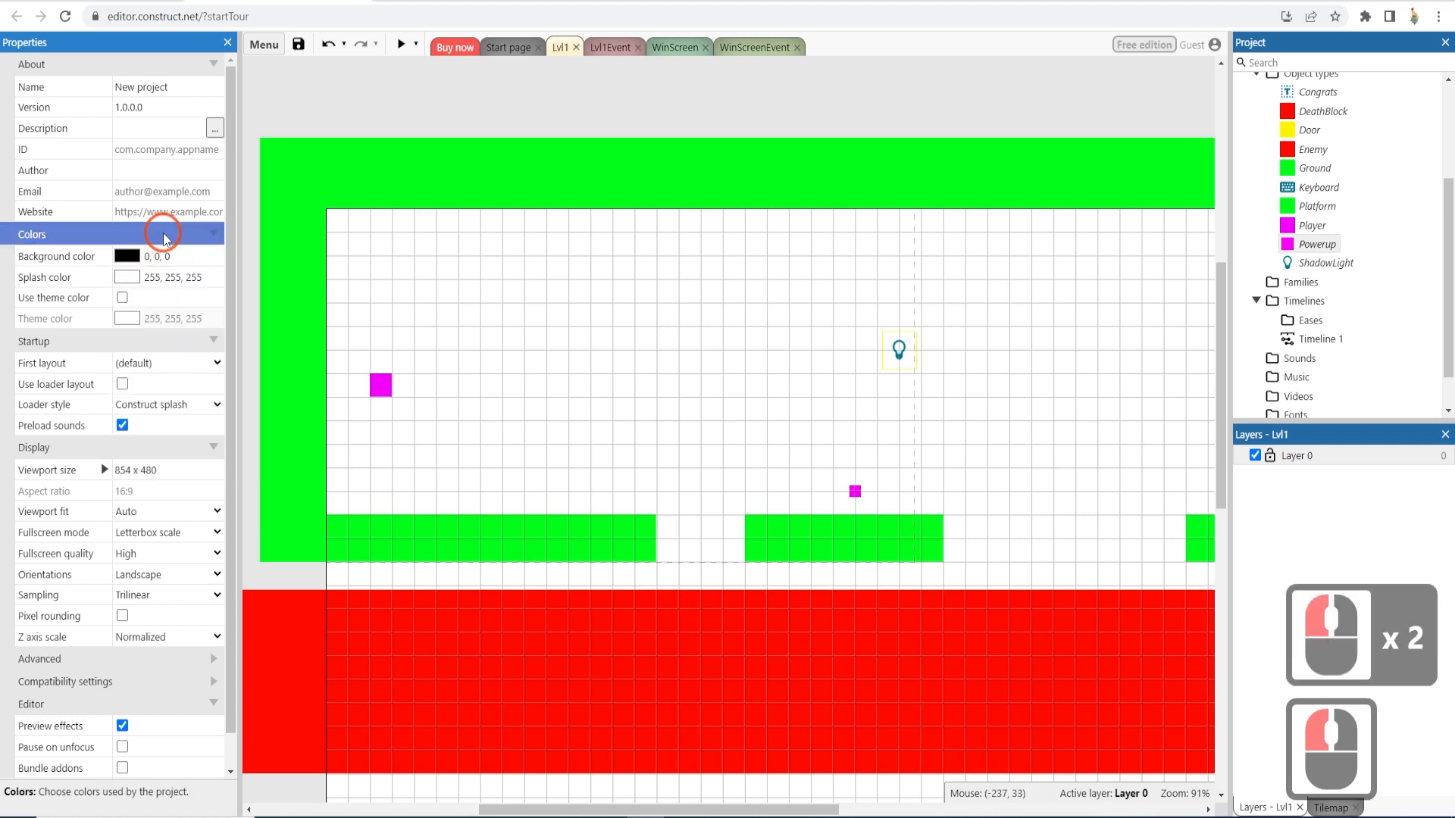
{"action": "left_click", "coordinate": [138, 278]}
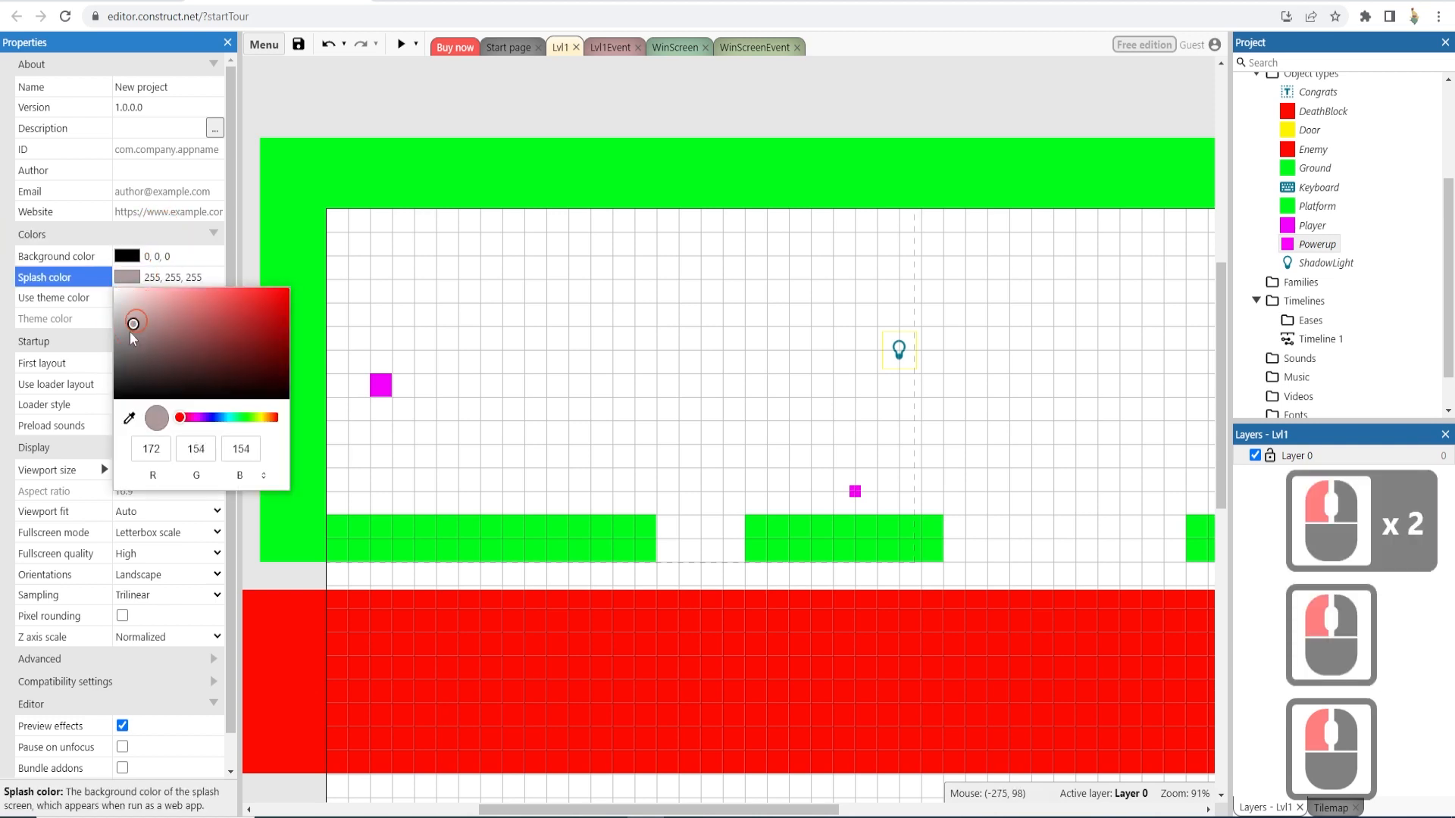
{"action": "left_click_drag", "start_coordinate": [130, 331], "coordinate": [102, 418]}
{"action": "left_click", "coordinate": [377, 81]}
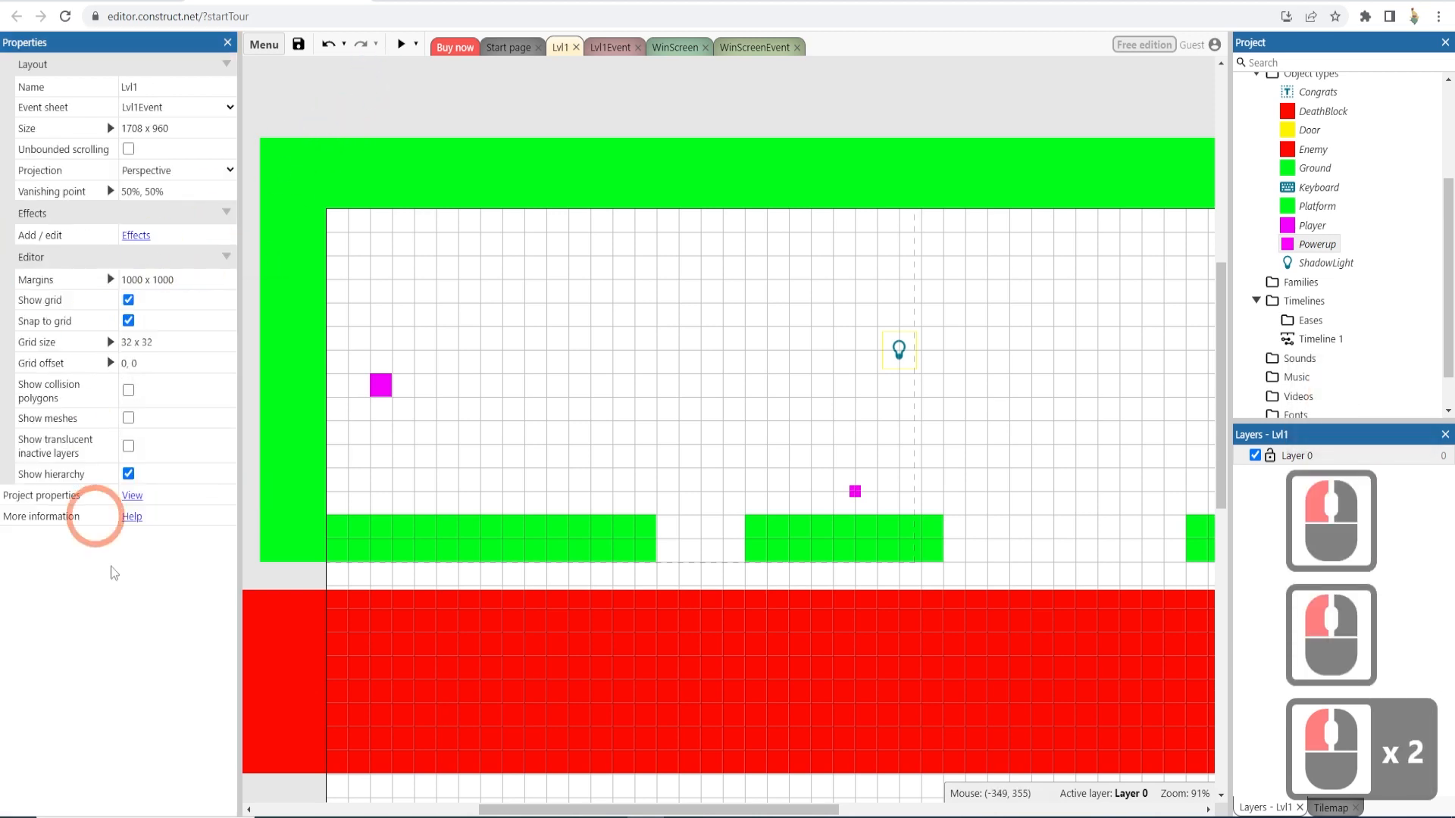
{"action": "left_click", "coordinate": [132, 496]}
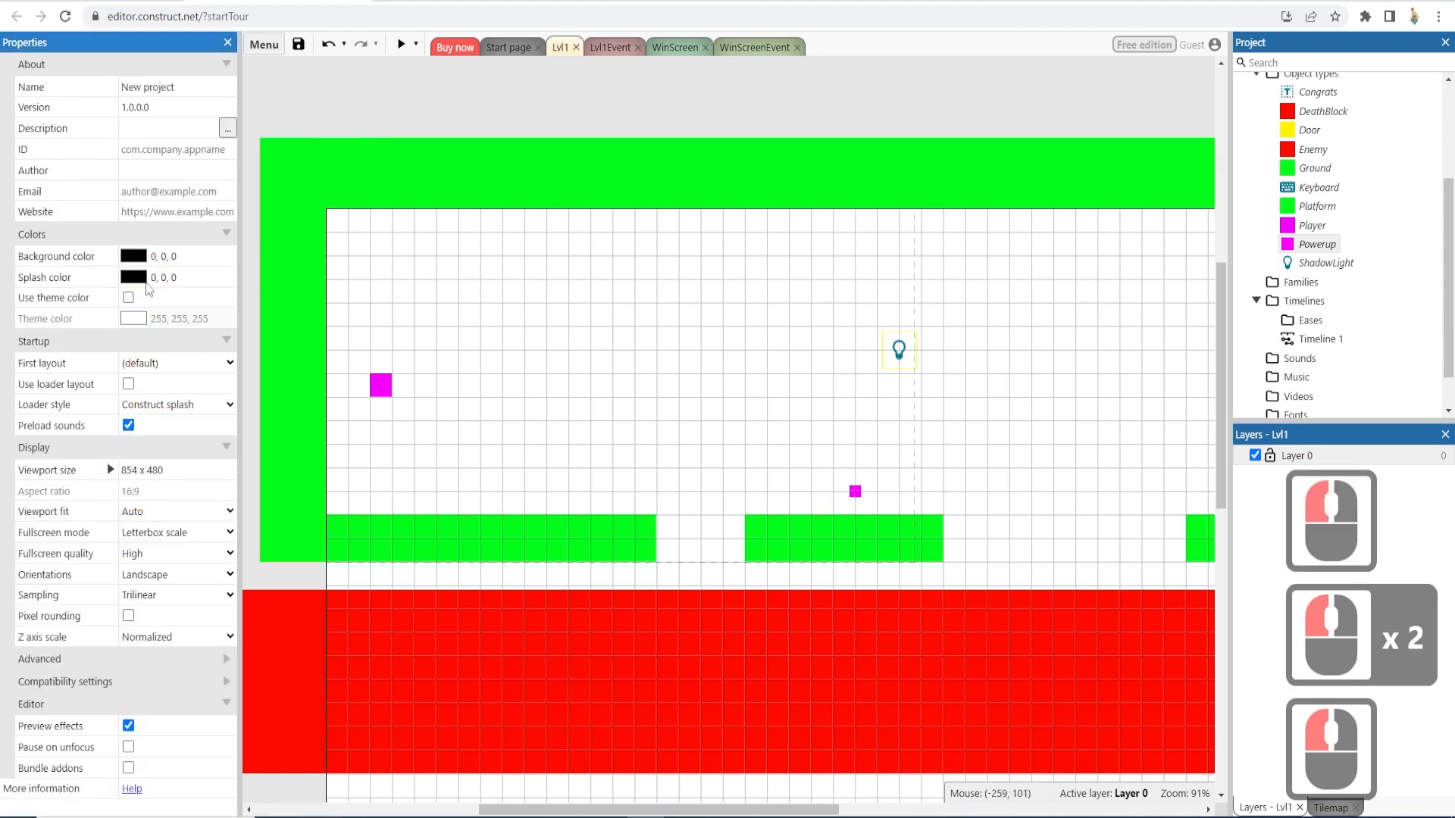
{"action": "key", "text": "ctrl+z"}
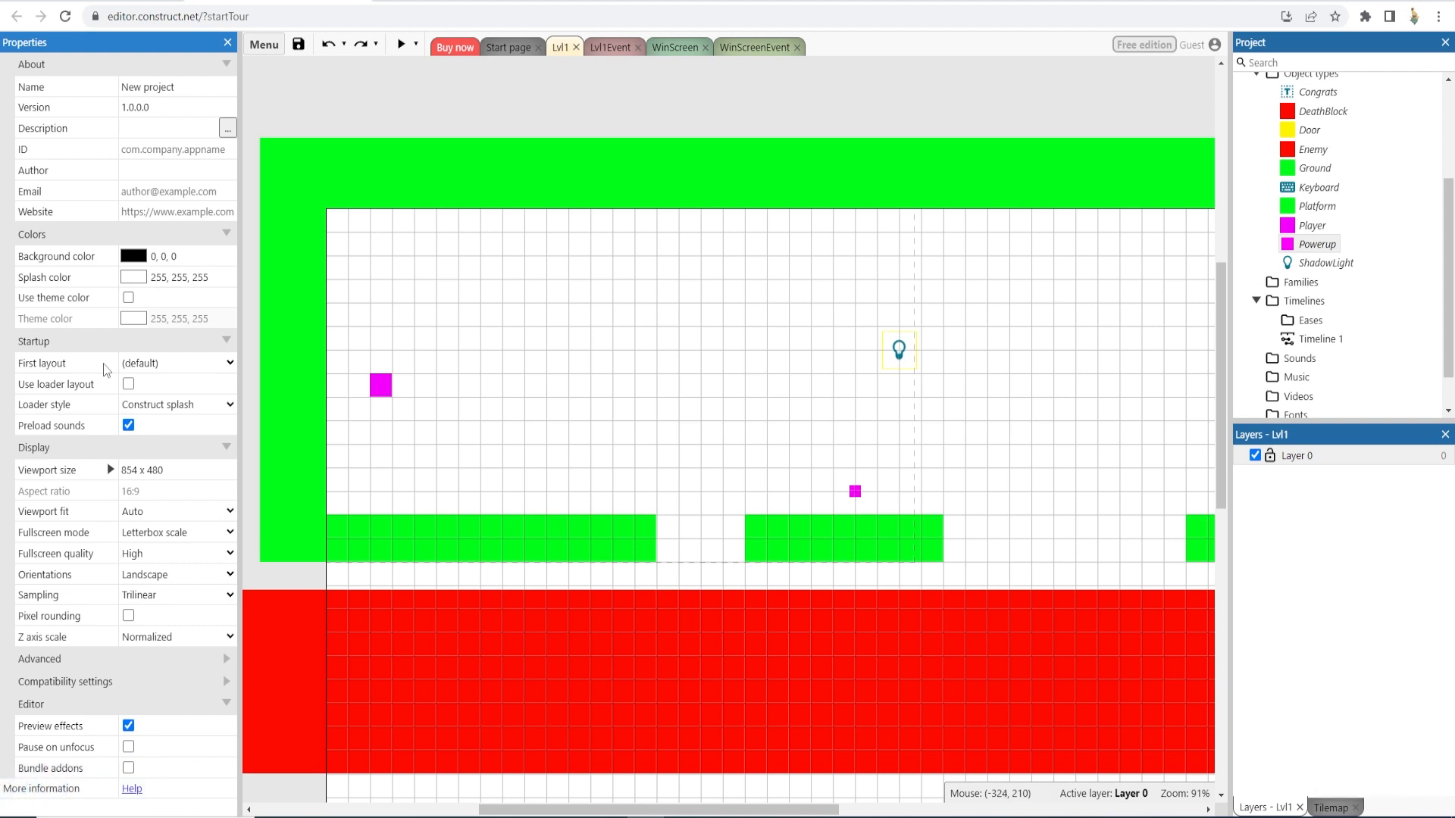
- Insert a new layer below Layer 0 and name it BGLayer
{"action": "scroll", "coordinate": [104, 364], "scroll_direction": "down", "scroll_amount": 1}
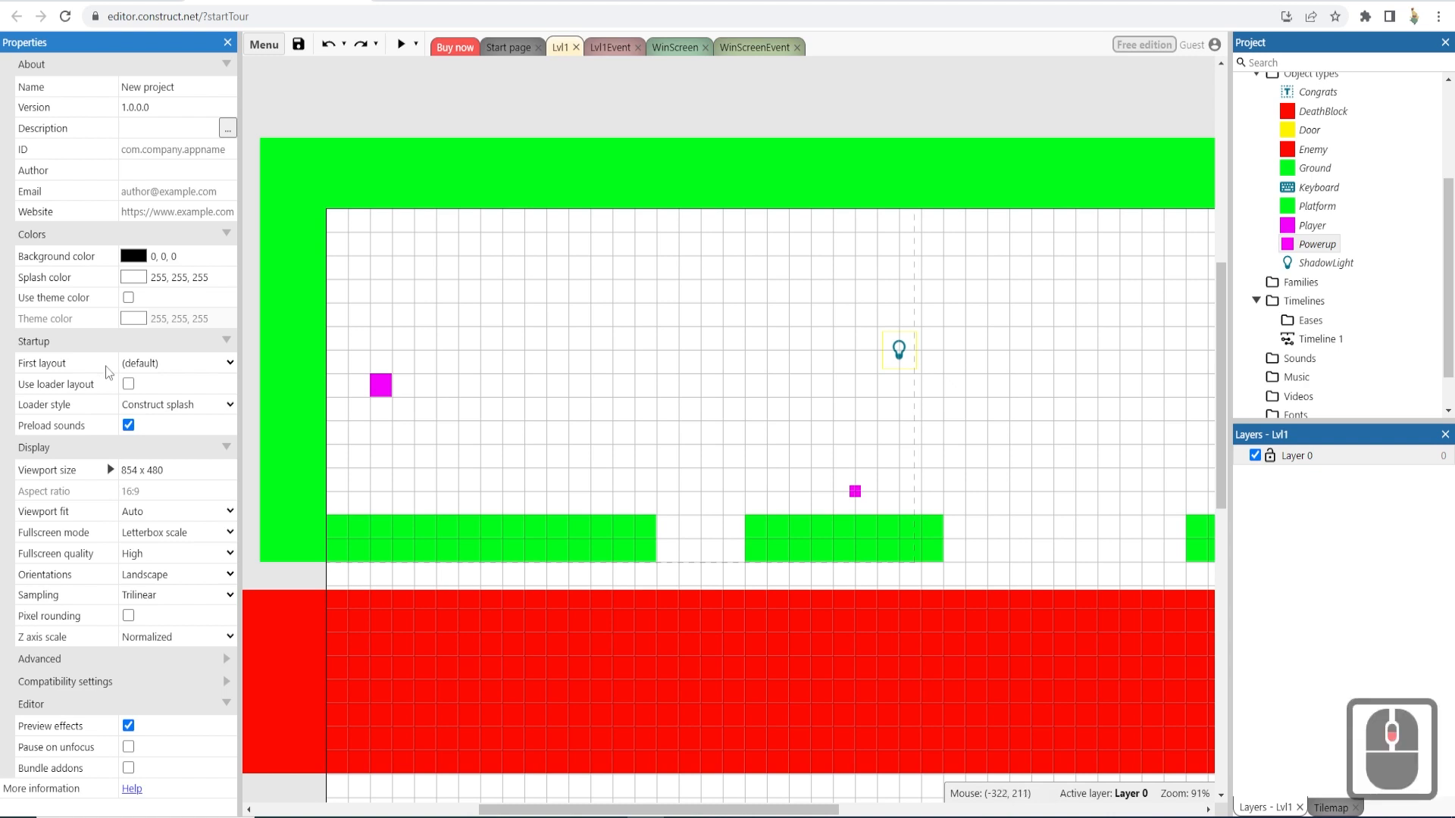
{"action": "scroll", "coordinate": [136, 446], "scroll_direction": "down", "scroll_amount": 1}
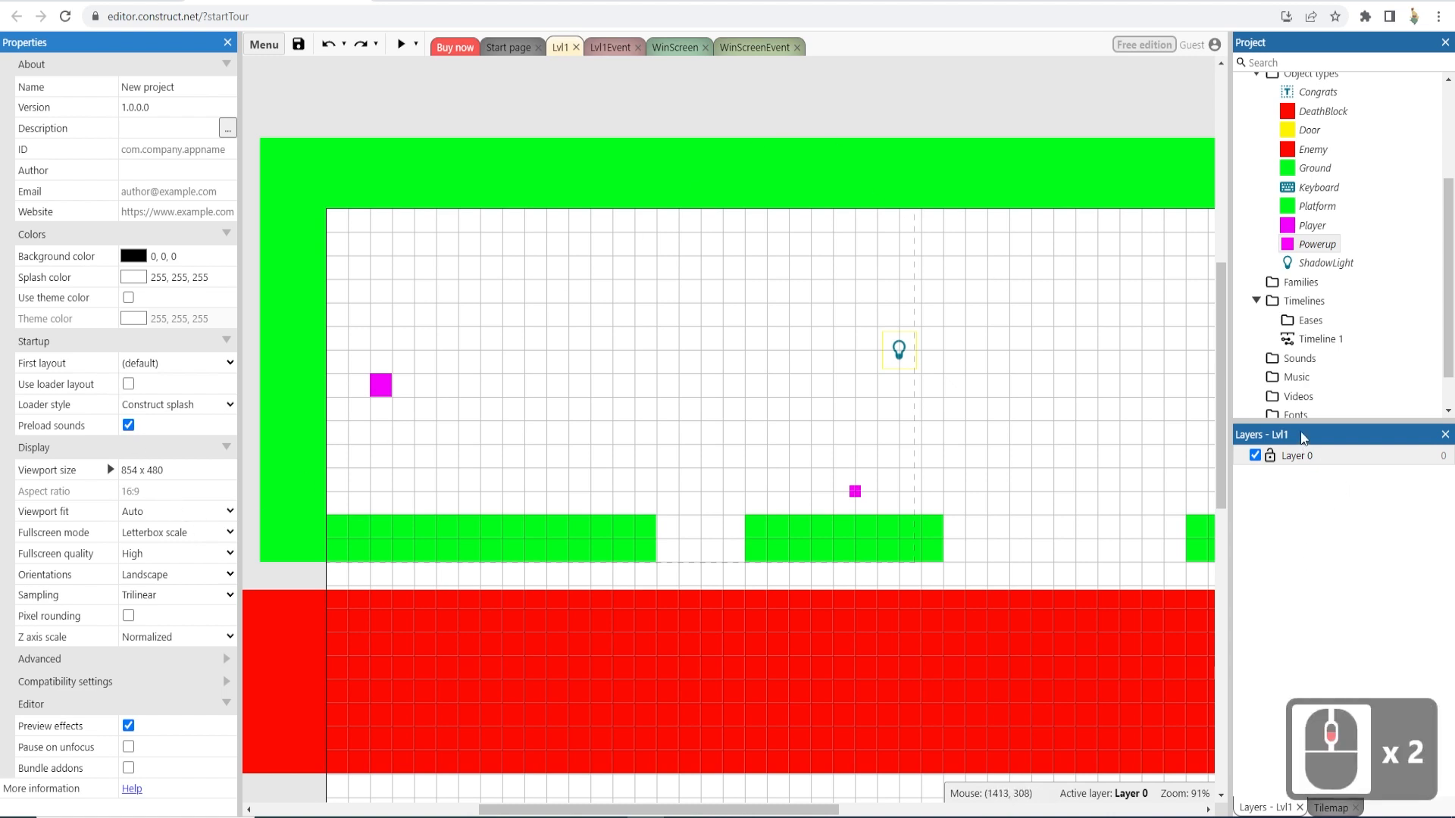
{"action": "right_click", "coordinate": [1309, 460]}
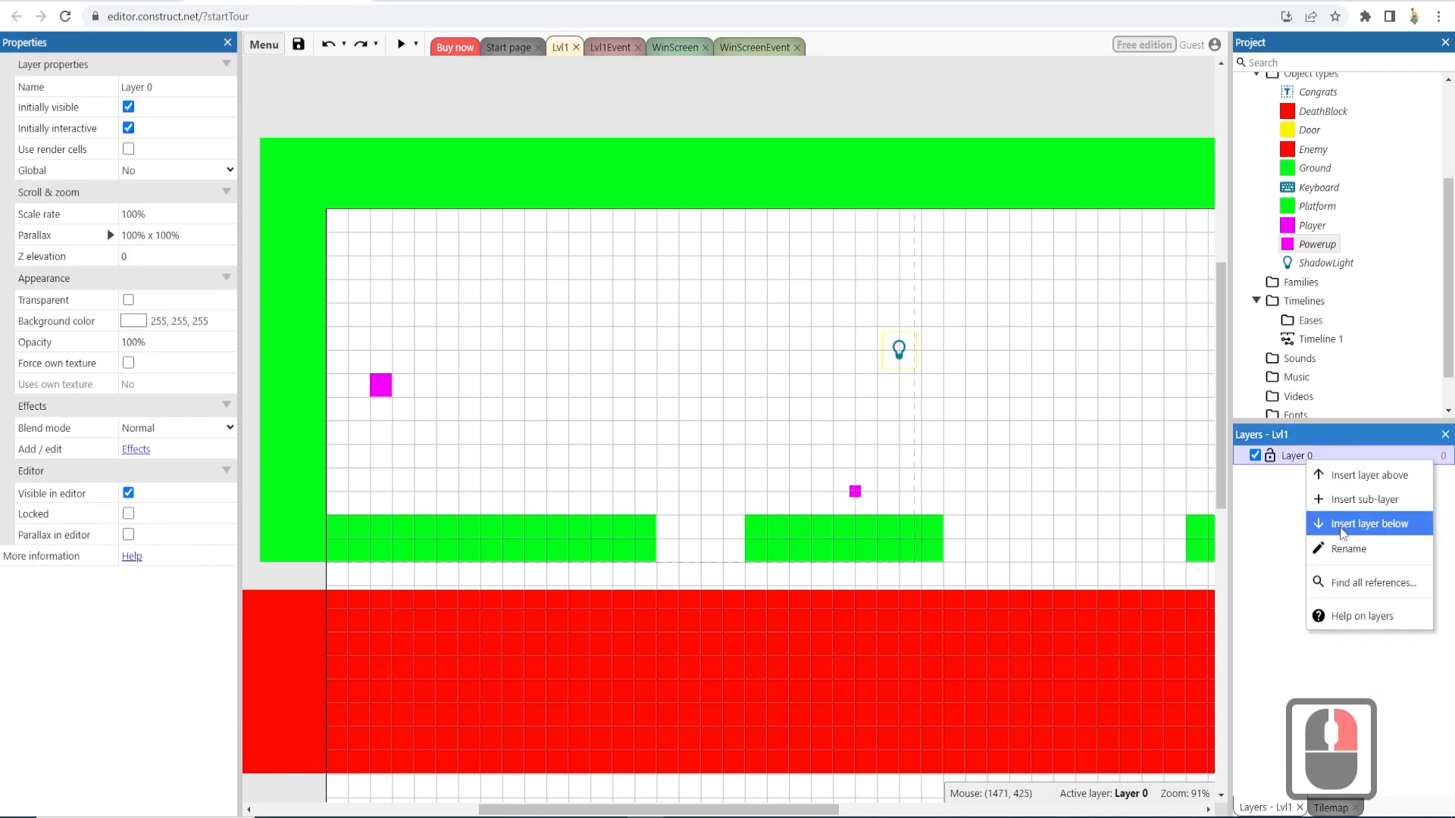
{"action": "left_click", "coordinate": [1340, 528]}
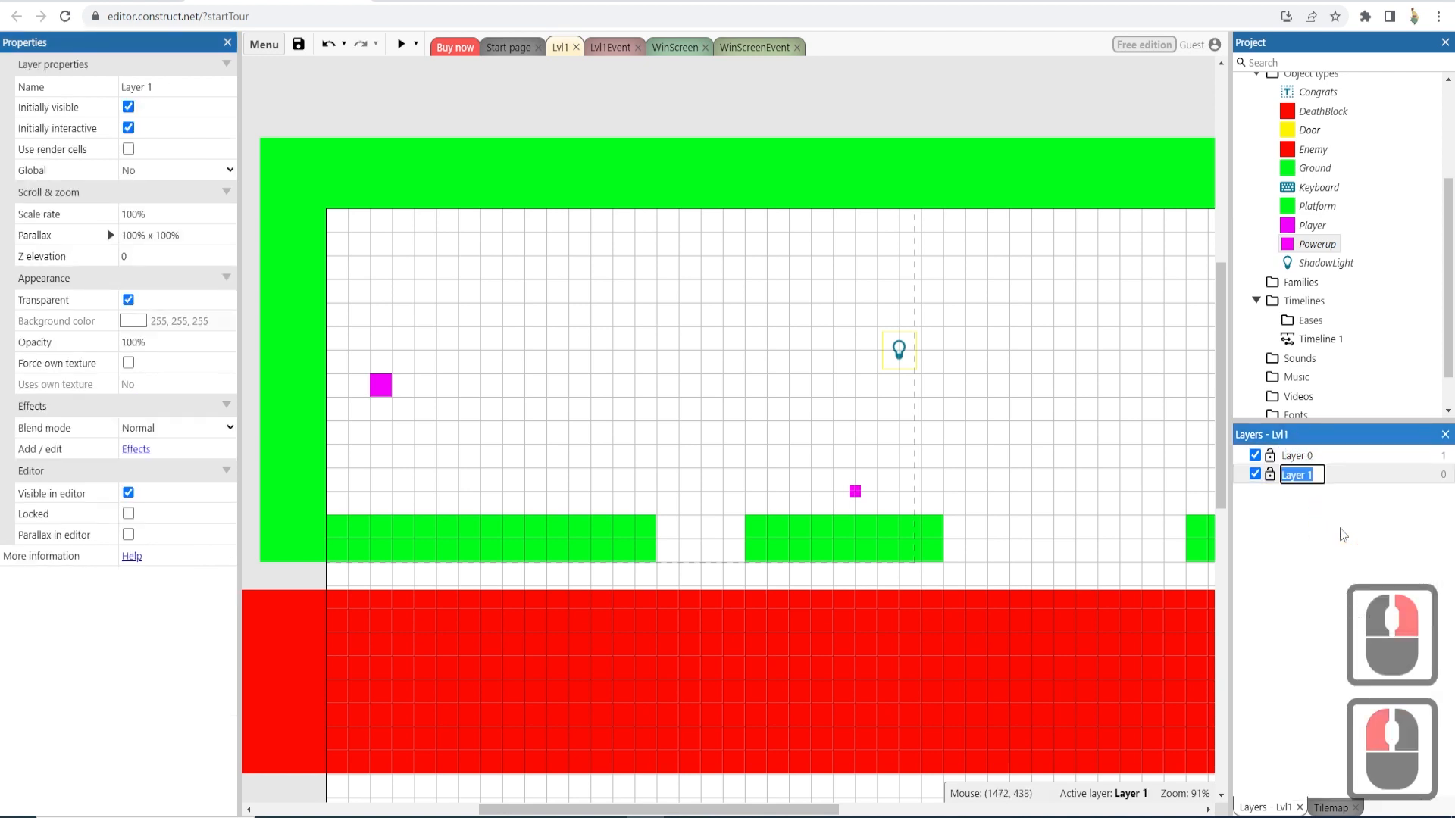
{"action": "type", "text": "BGLayer"}
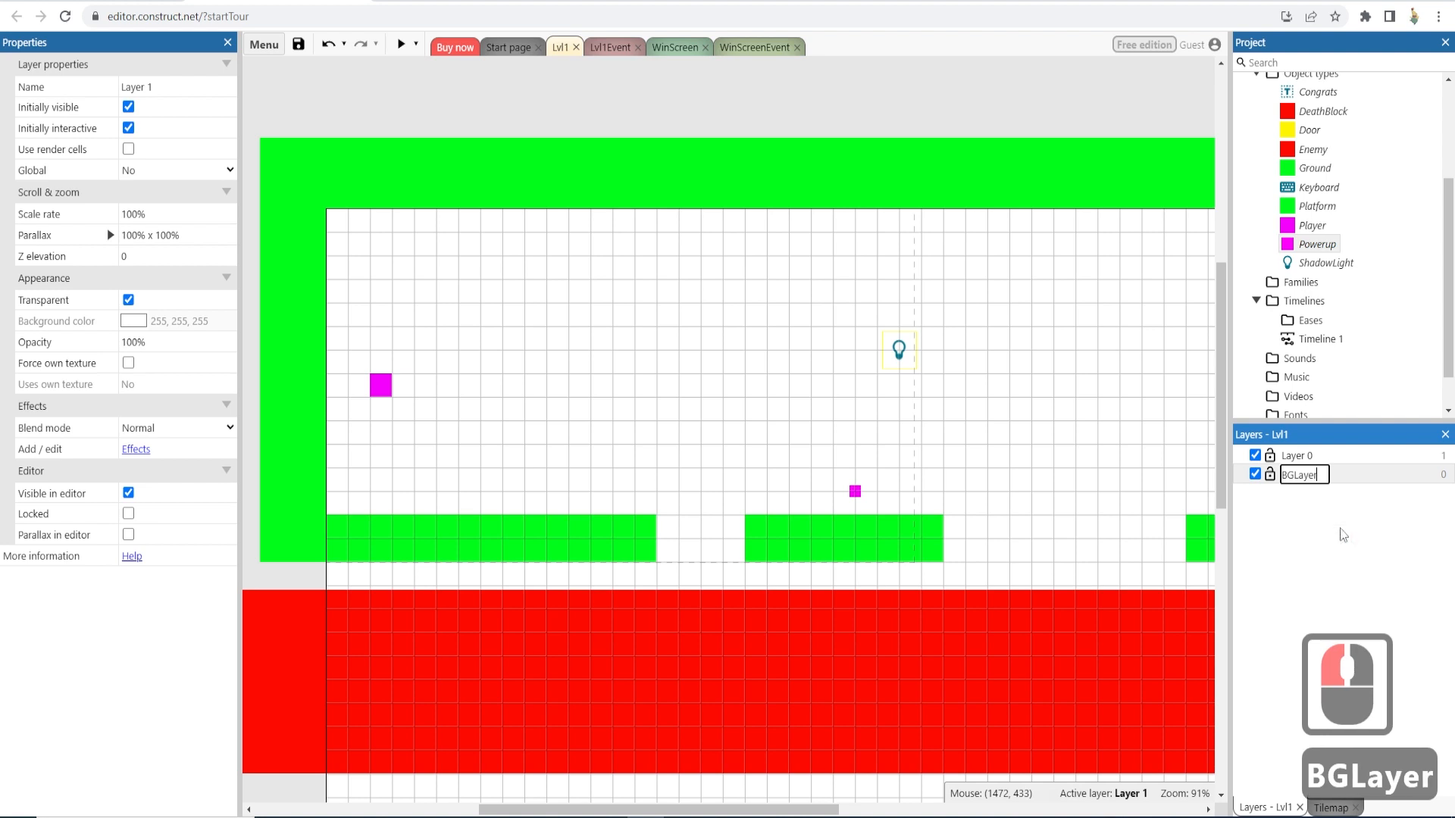
{"action": "key", "text": "Return"}
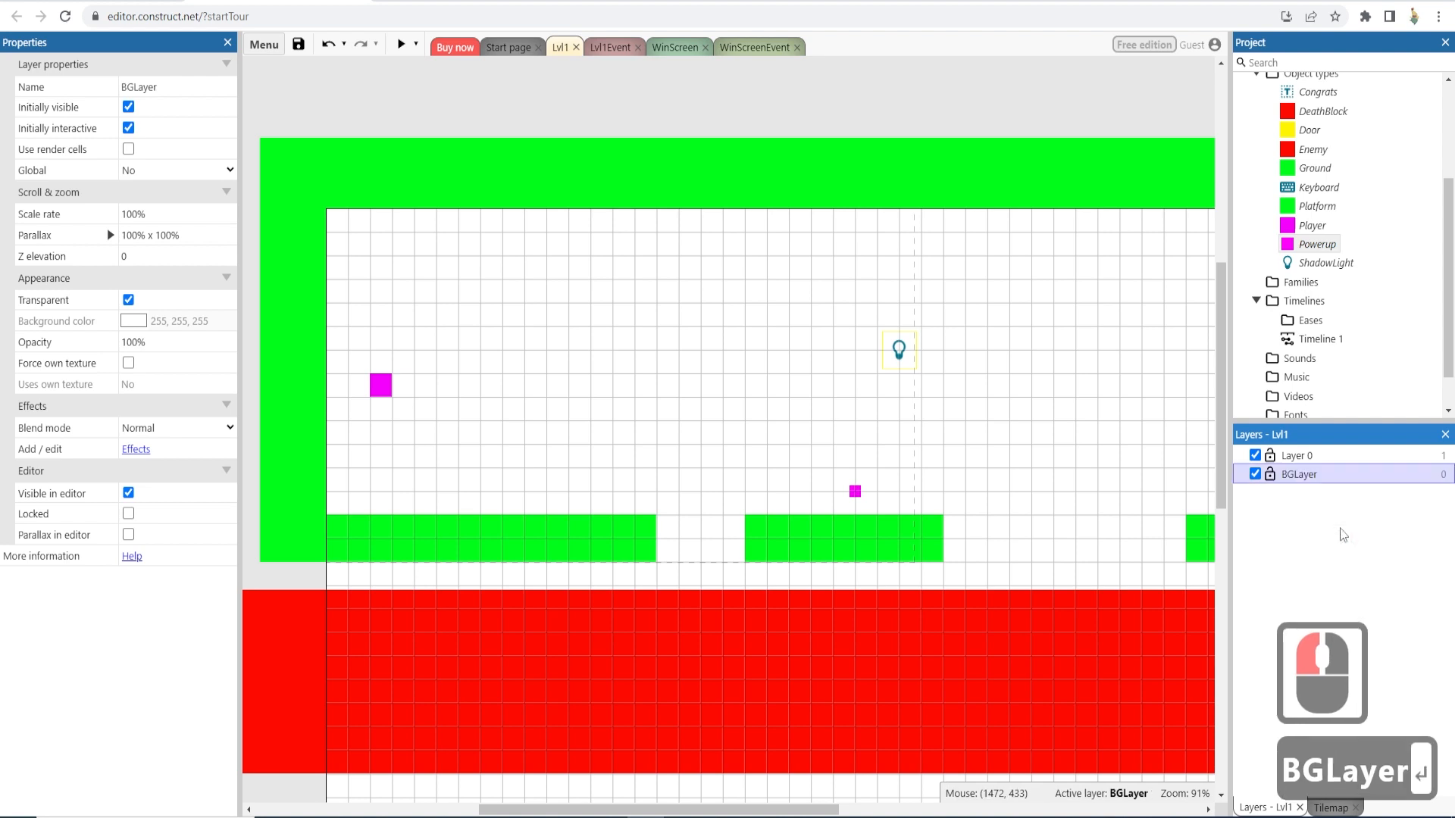
- Rename Layer 0 to PlayerLayer
{"action": "left_click", "coordinate": [1315, 458]}
{"action": "right_click", "coordinate": [1316, 457]}
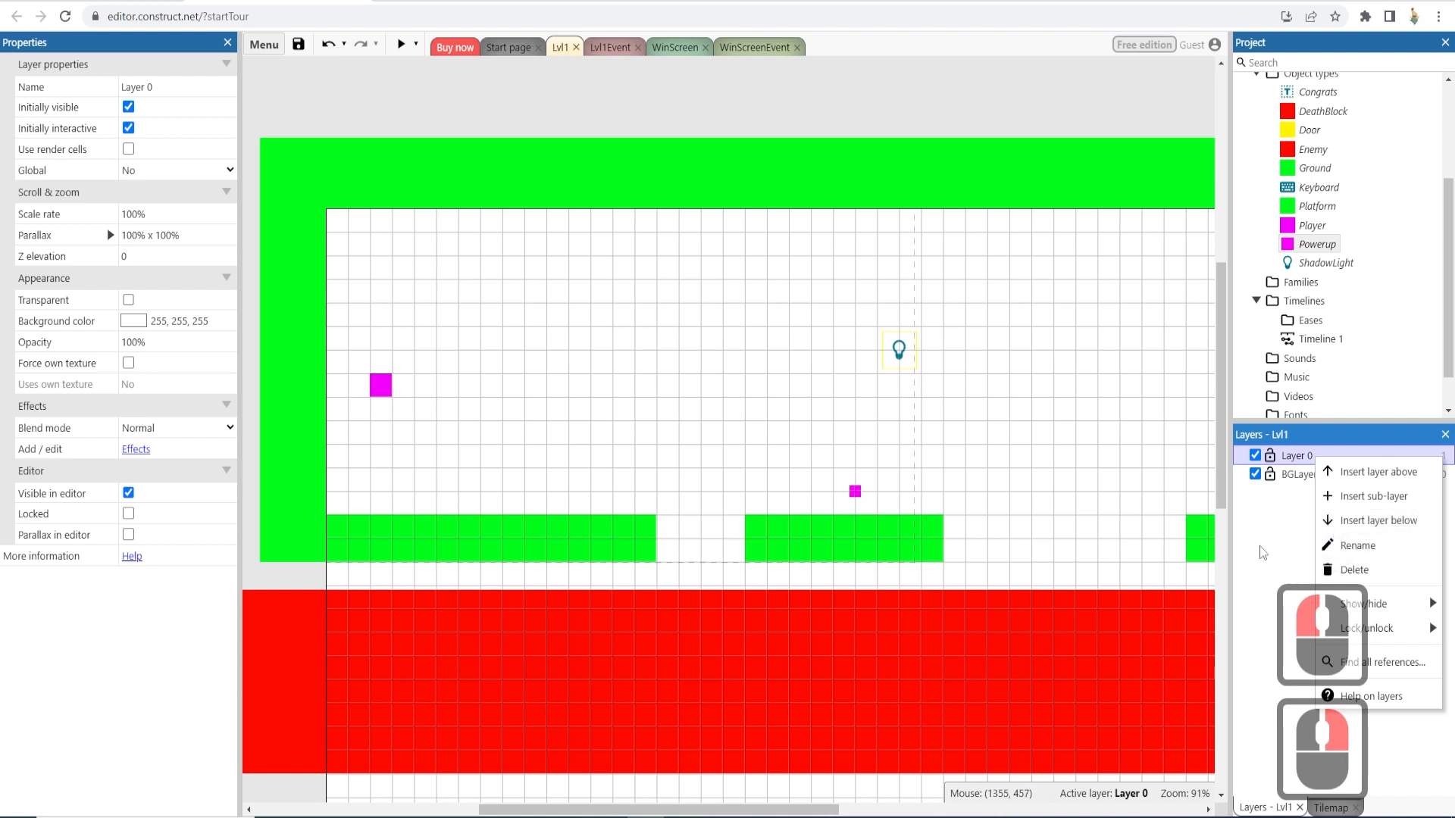
{"action": "left_click", "coordinate": [1331, 547]}
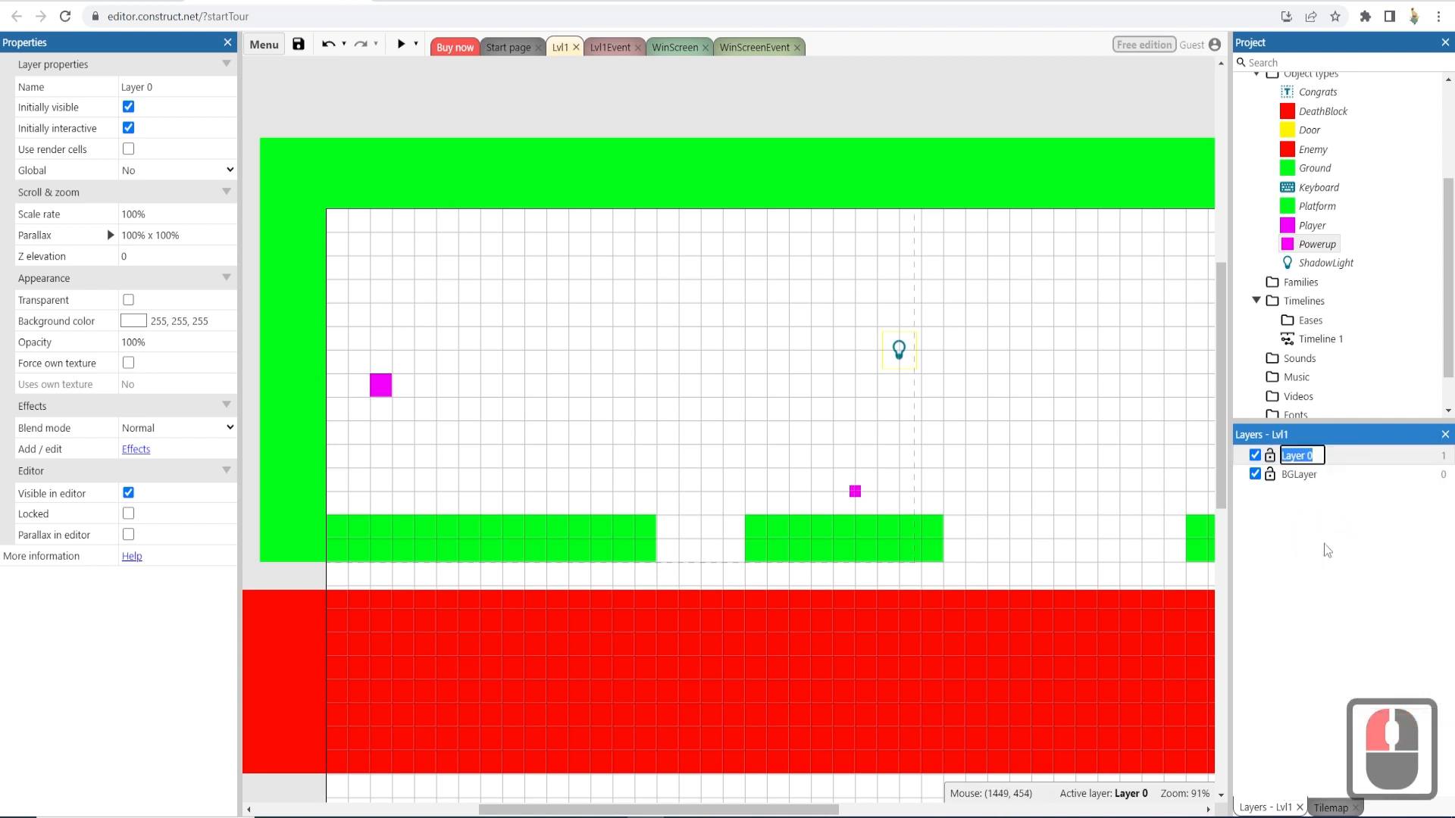
{"action": "type", "text": "Play"}
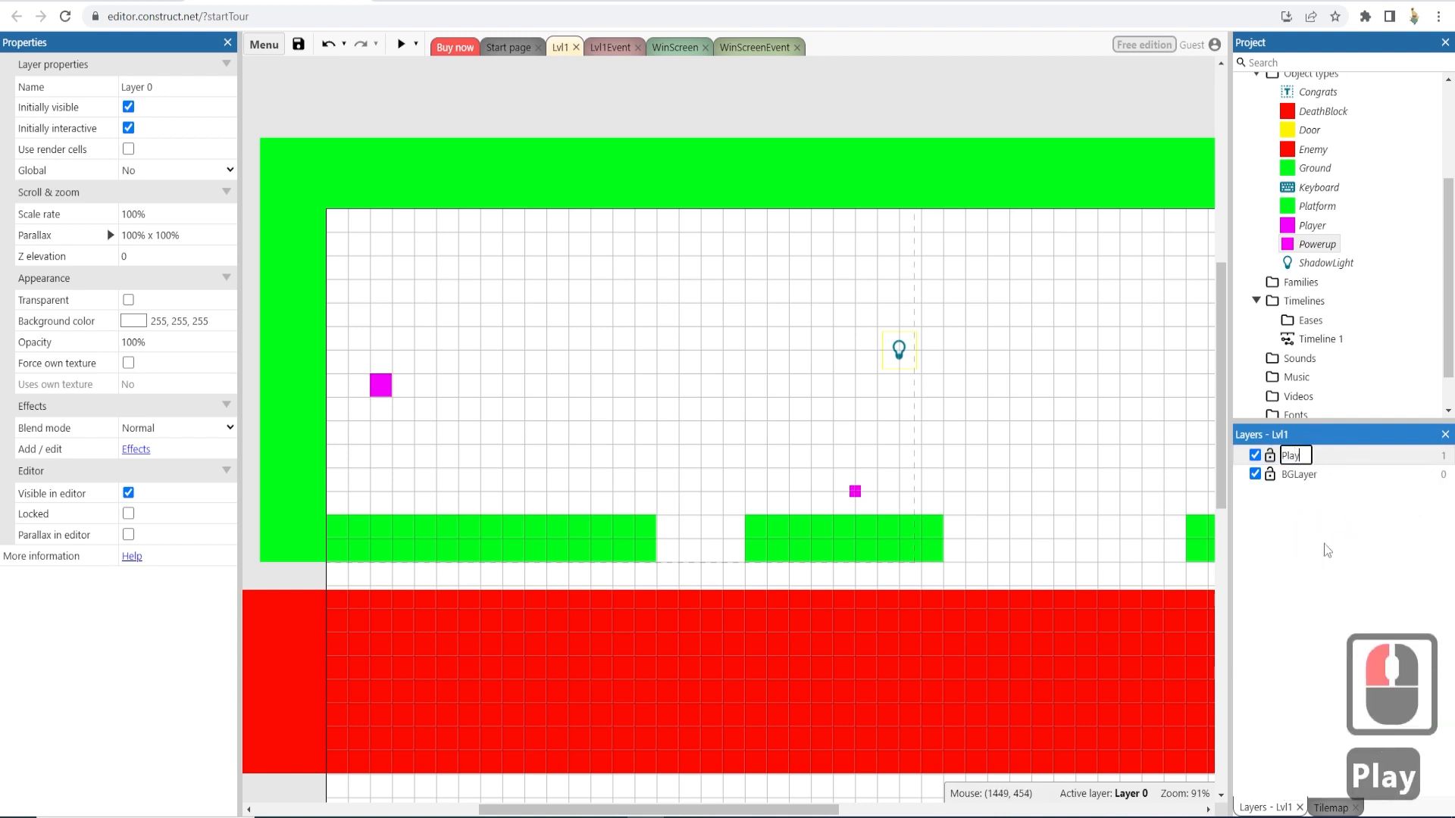
{"action": "type", "text": "erLayer"}
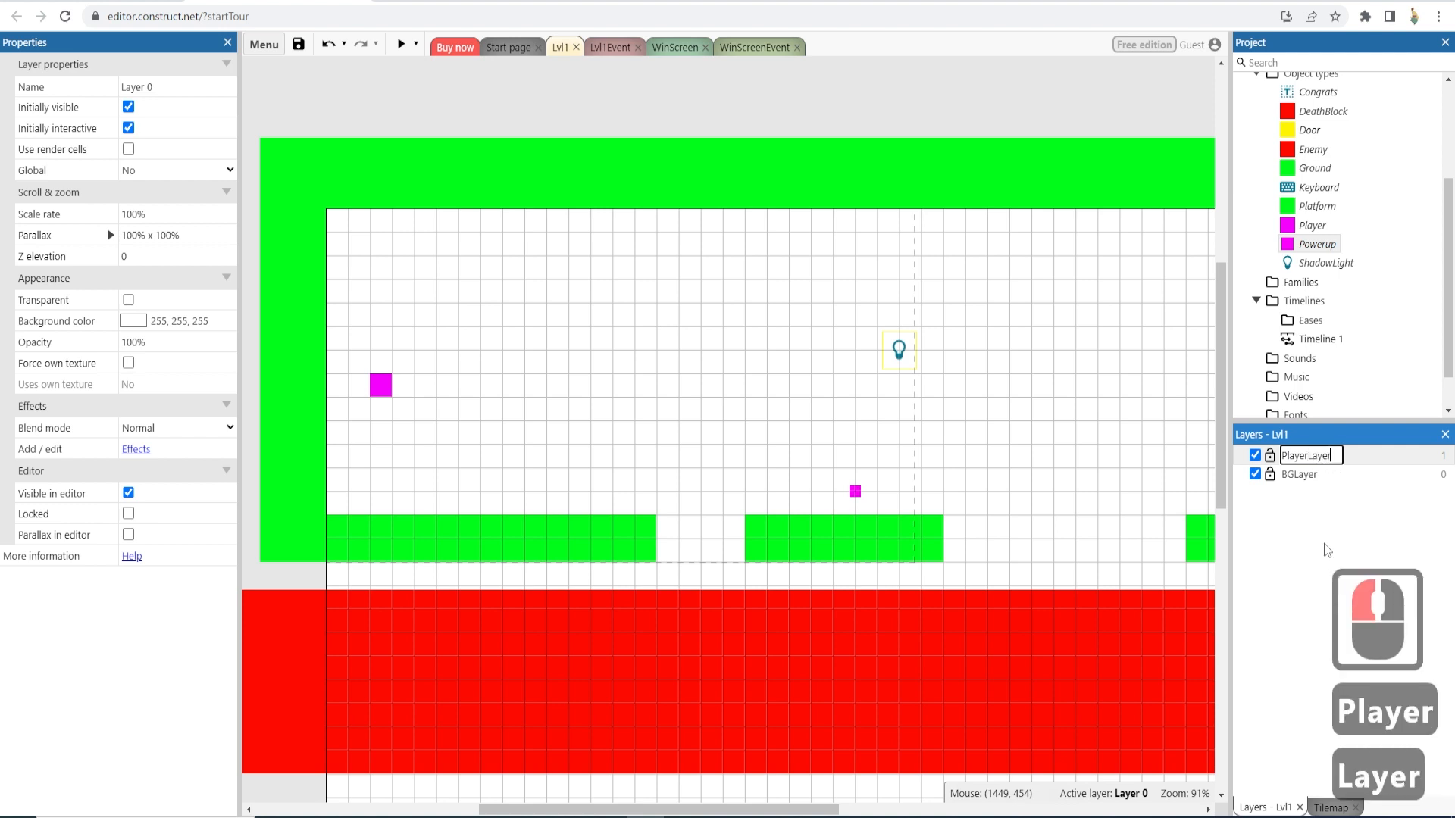
{"action": "key", "text": "Return"}
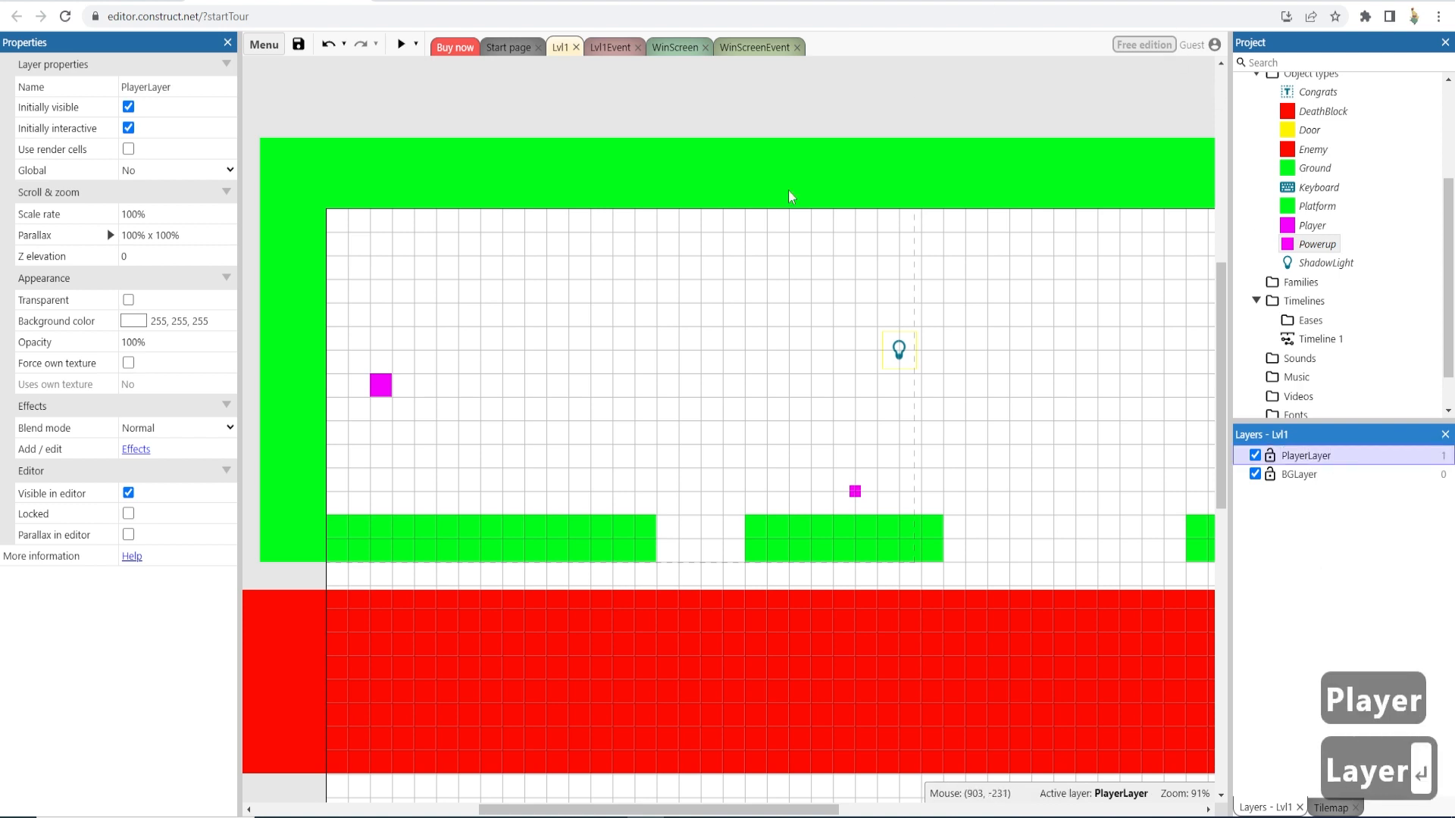
- On BGLayer, insert a new Sprite object named BackGround into the layout
{"action": "left_click", "coordinate": [1301, 476]}
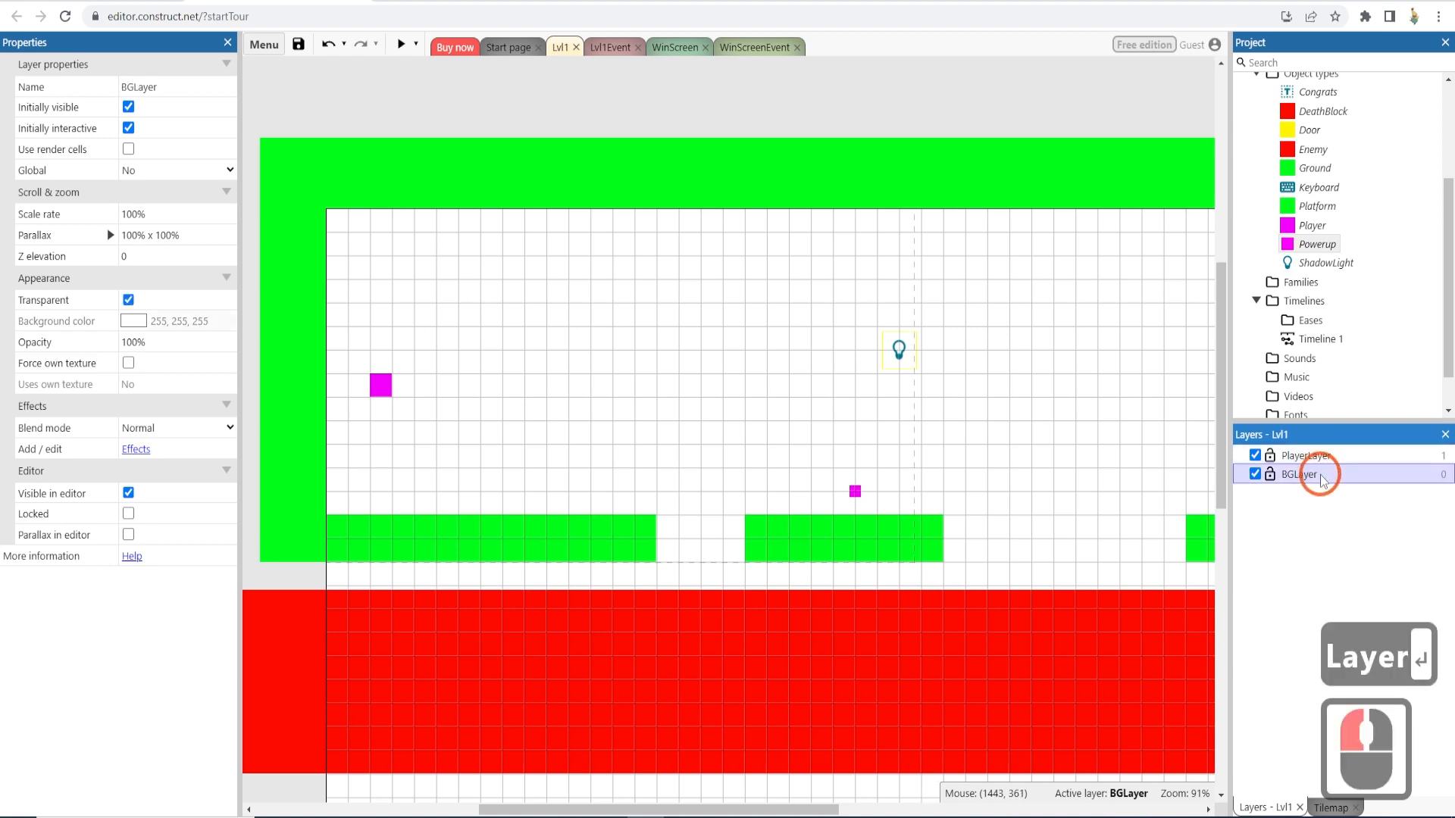
{"action": "double_click", "coordinate": [651, 446]}
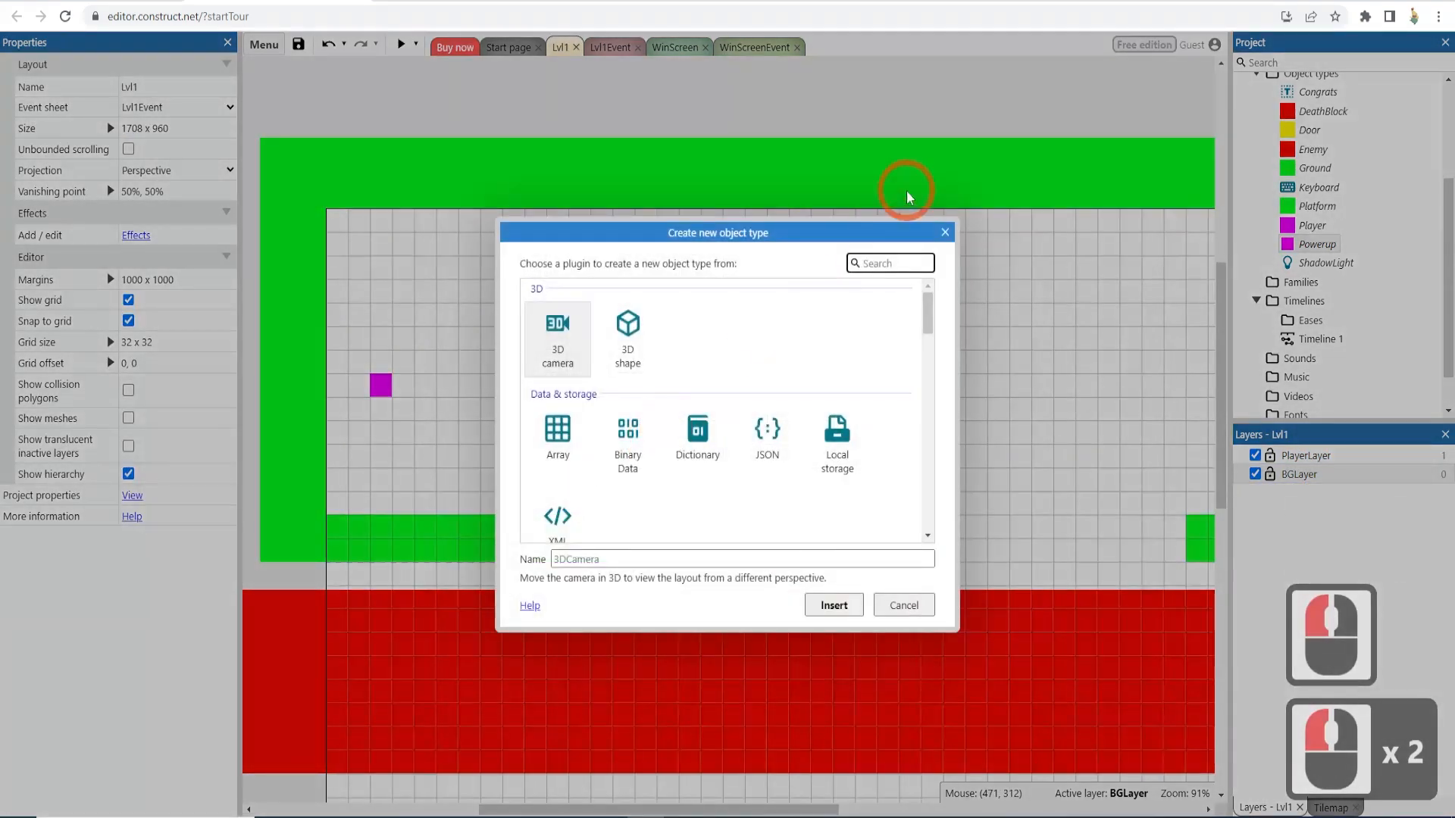
{"action": "type", "text": "spr"}
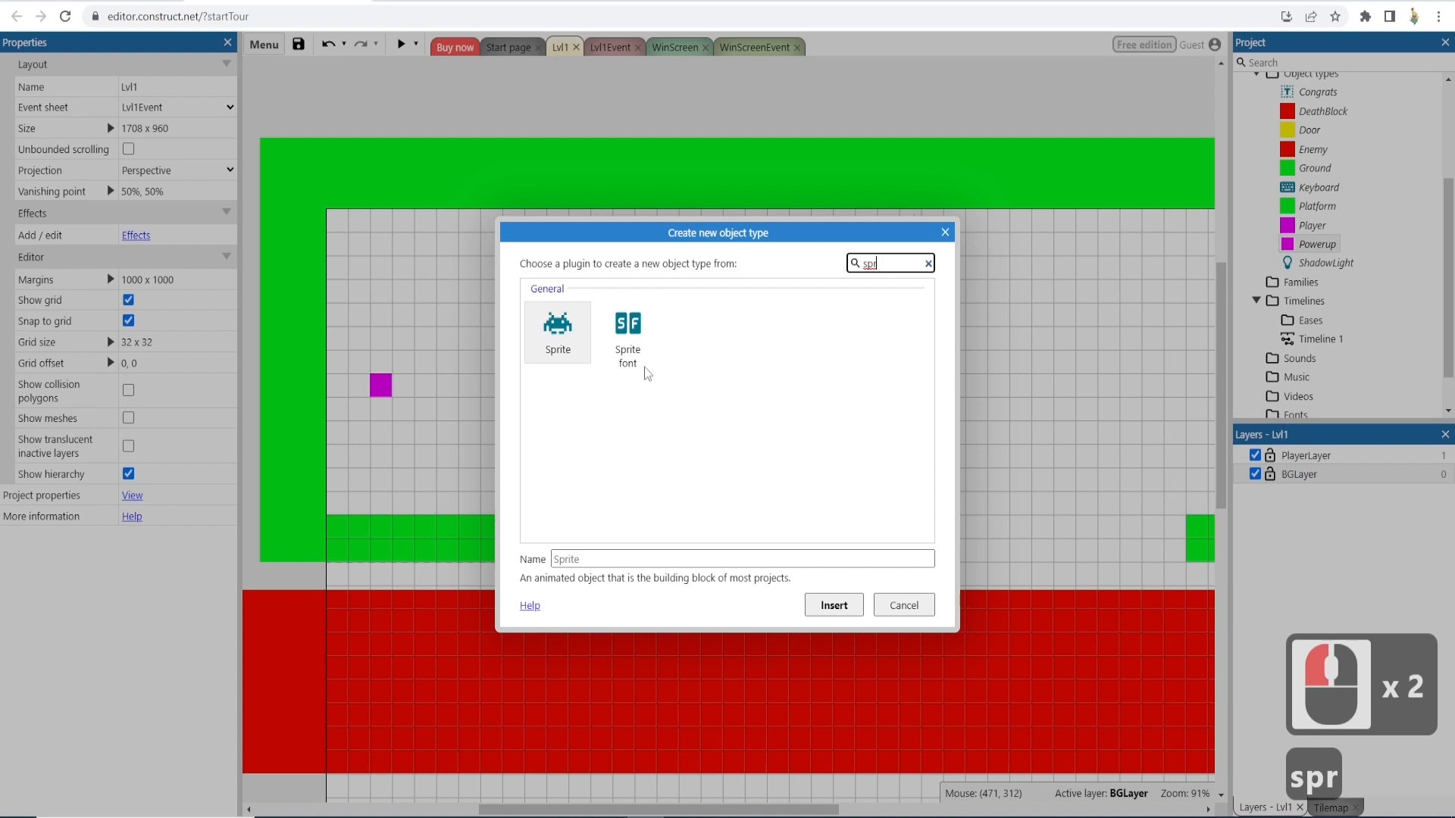
{"action": "double_click", "coordinate": [614, 561]}
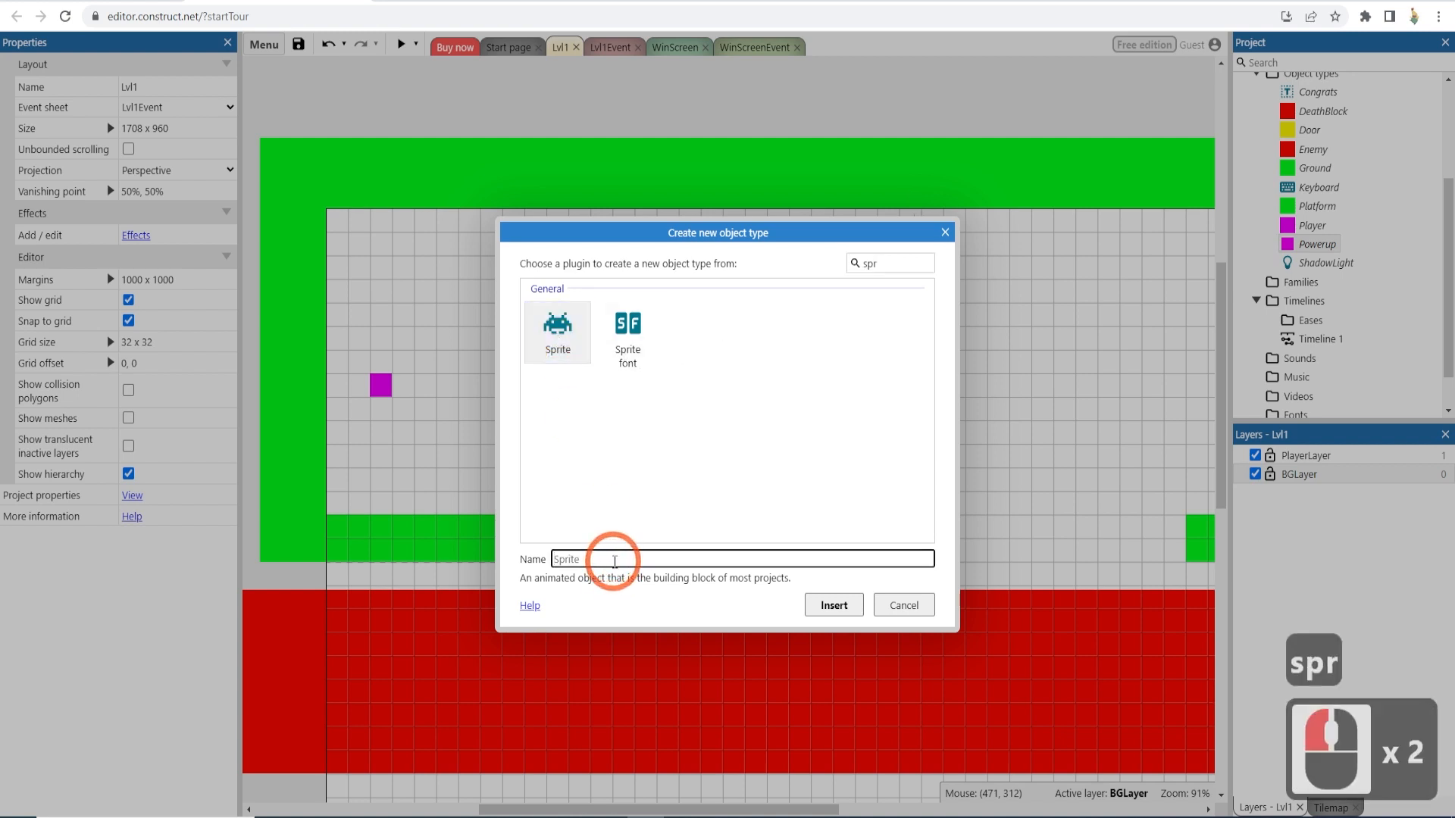
{"action": "type", "text": "BackGro"}
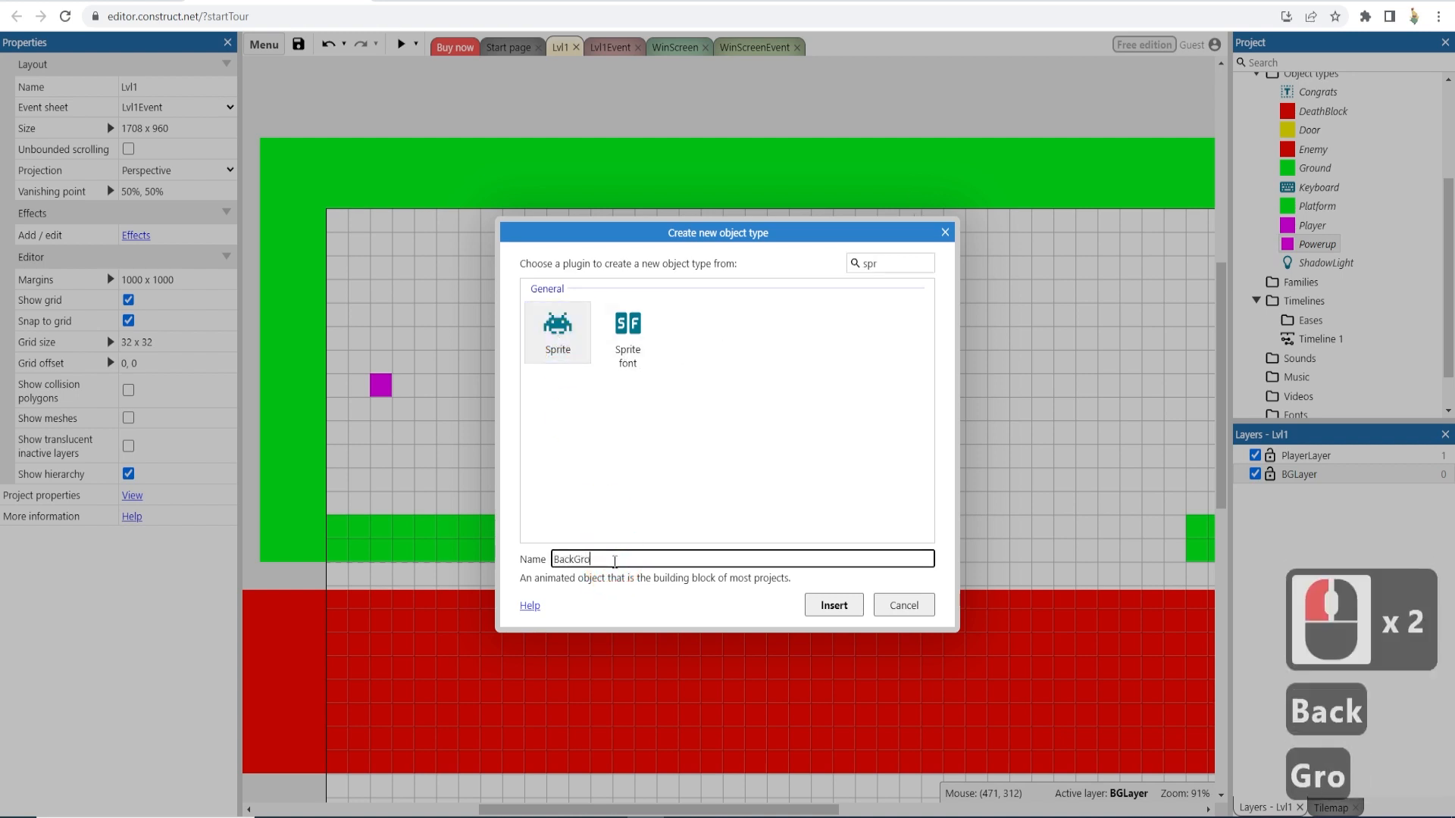
{"action": "type", "text": "und"}
{"action": "key", "text": "Return"}
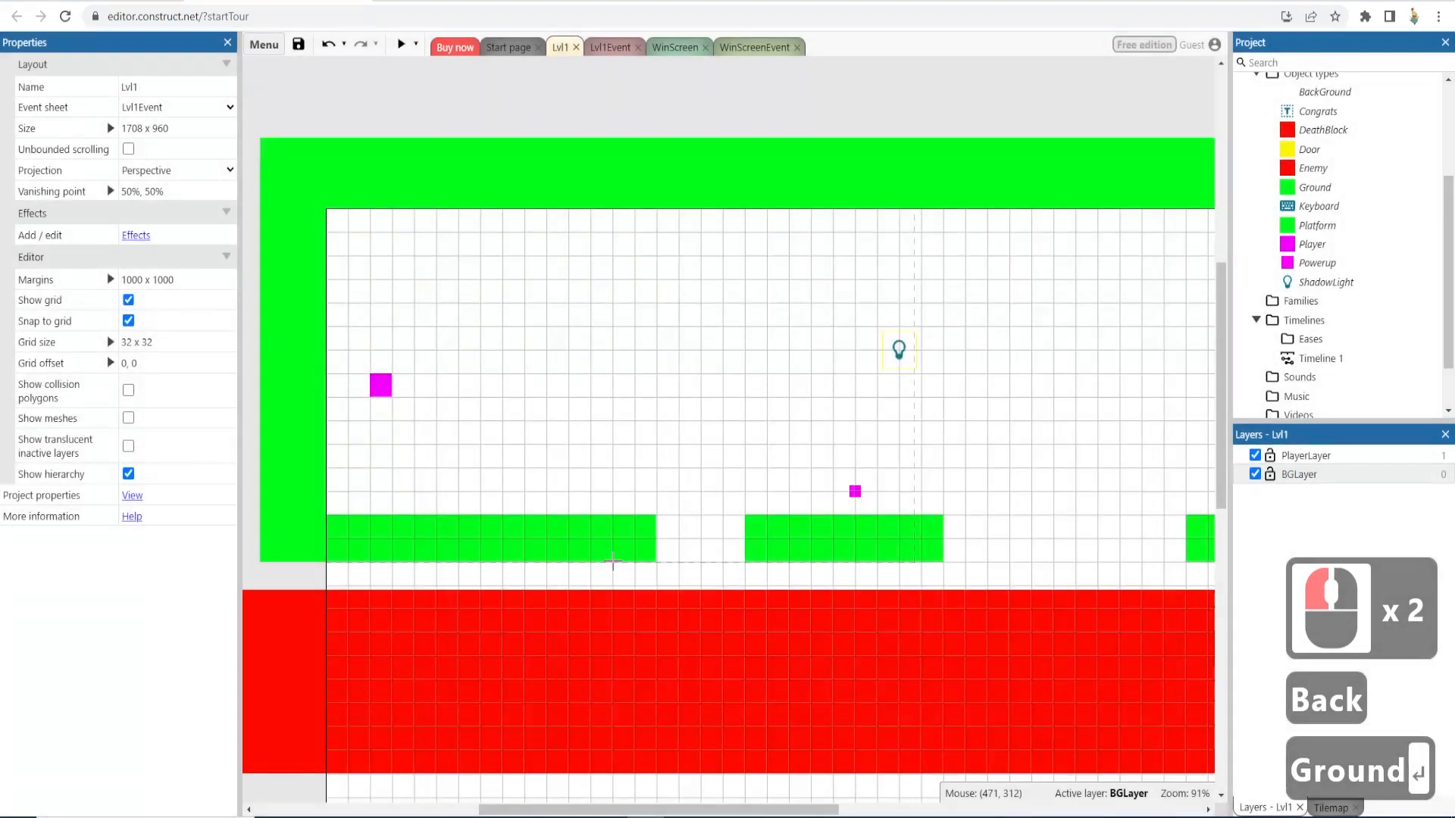
{"action": "left_click", "coordinate": [664, 292]}
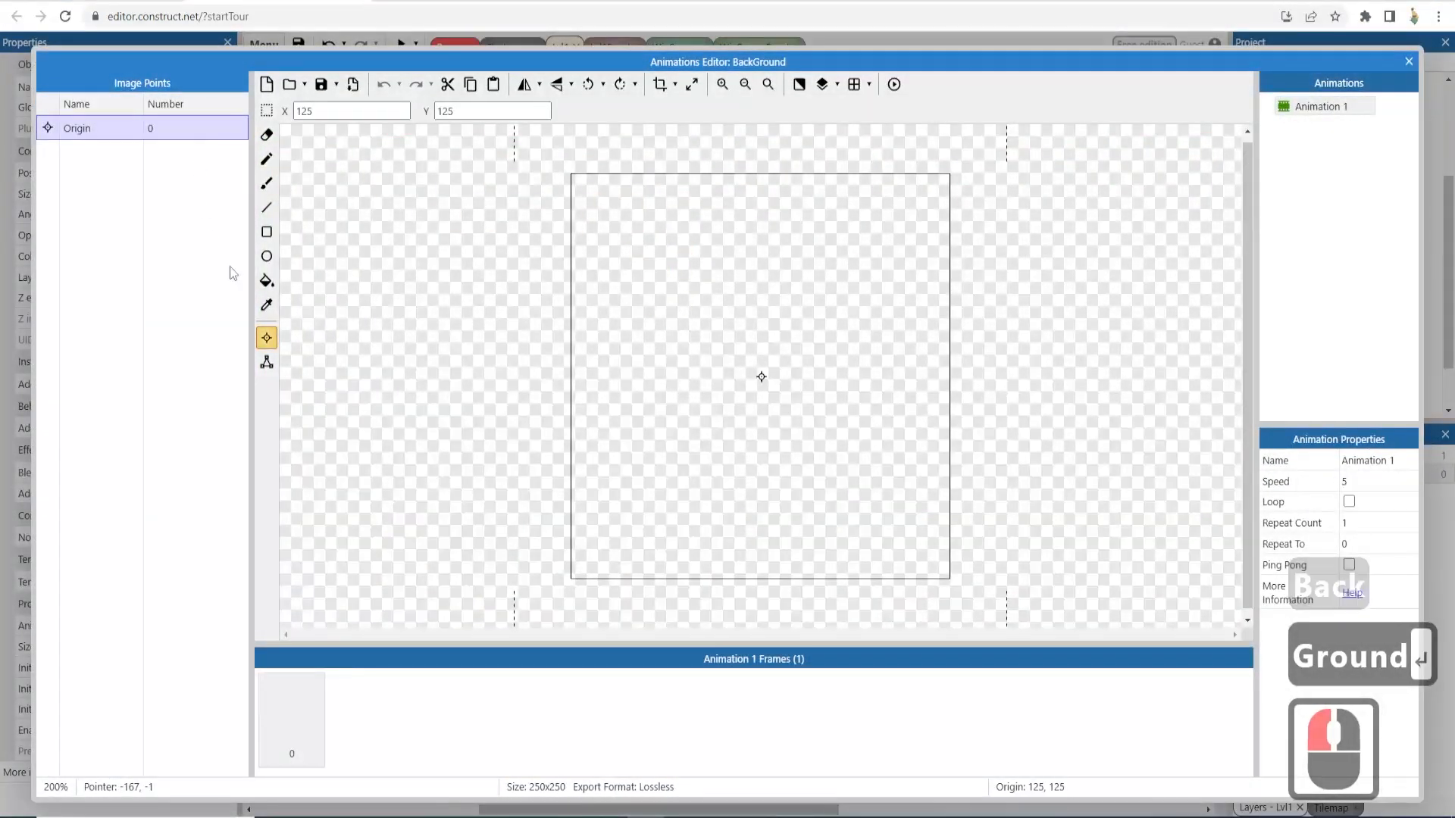
- Fill the BackGround sprite's image with black using the fill tool, then close the animation editor
{"action": "left_click", "coordinate": [262, 285]}
{"action": "left_click_drag", "start_coordinate": [154, 229], "coordinate": [33, 294]}
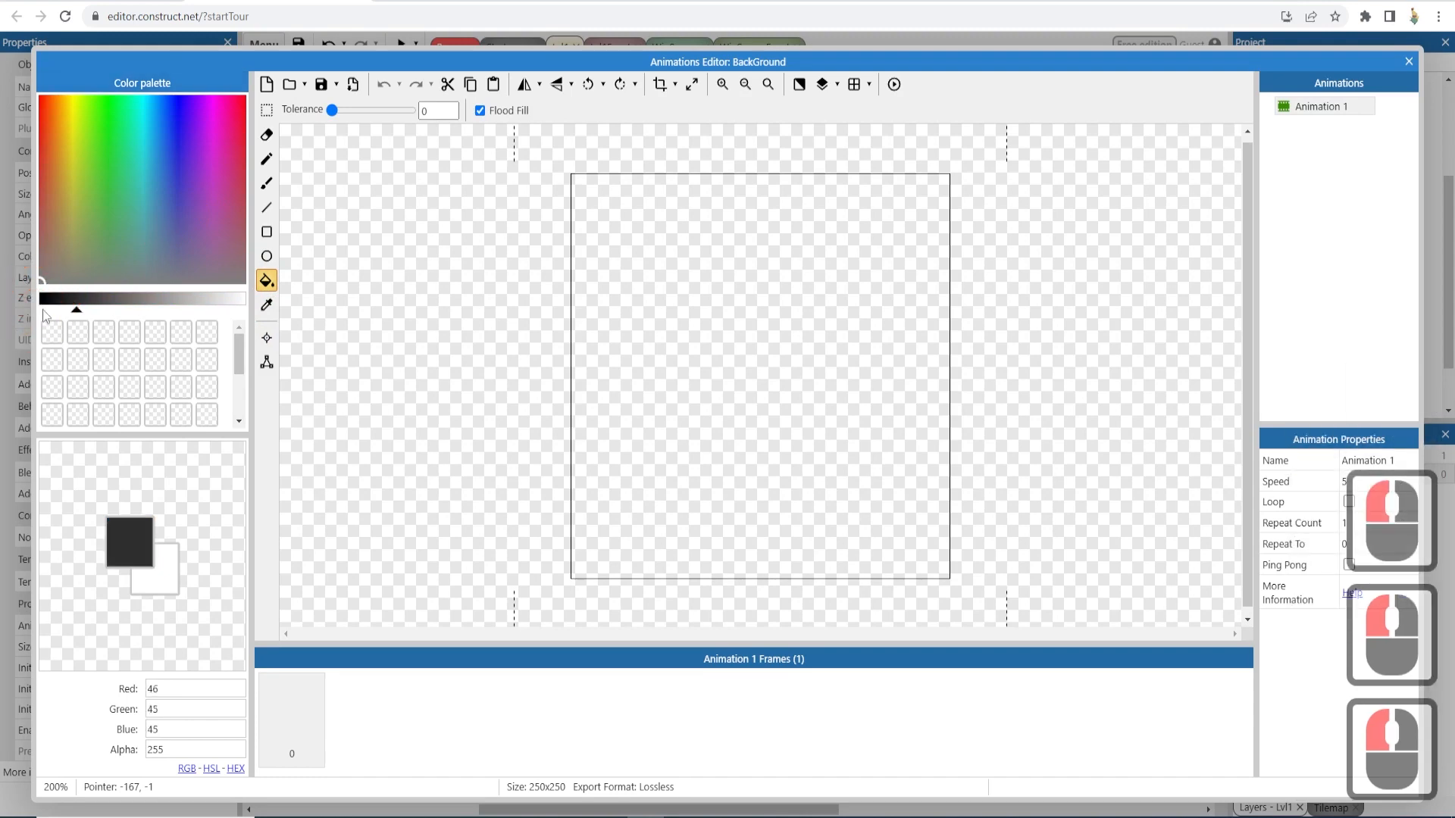
{"action": "left_click", "coordinate": [47, 299]}
{"action": "left_click", "coordinate": [43, 300]}
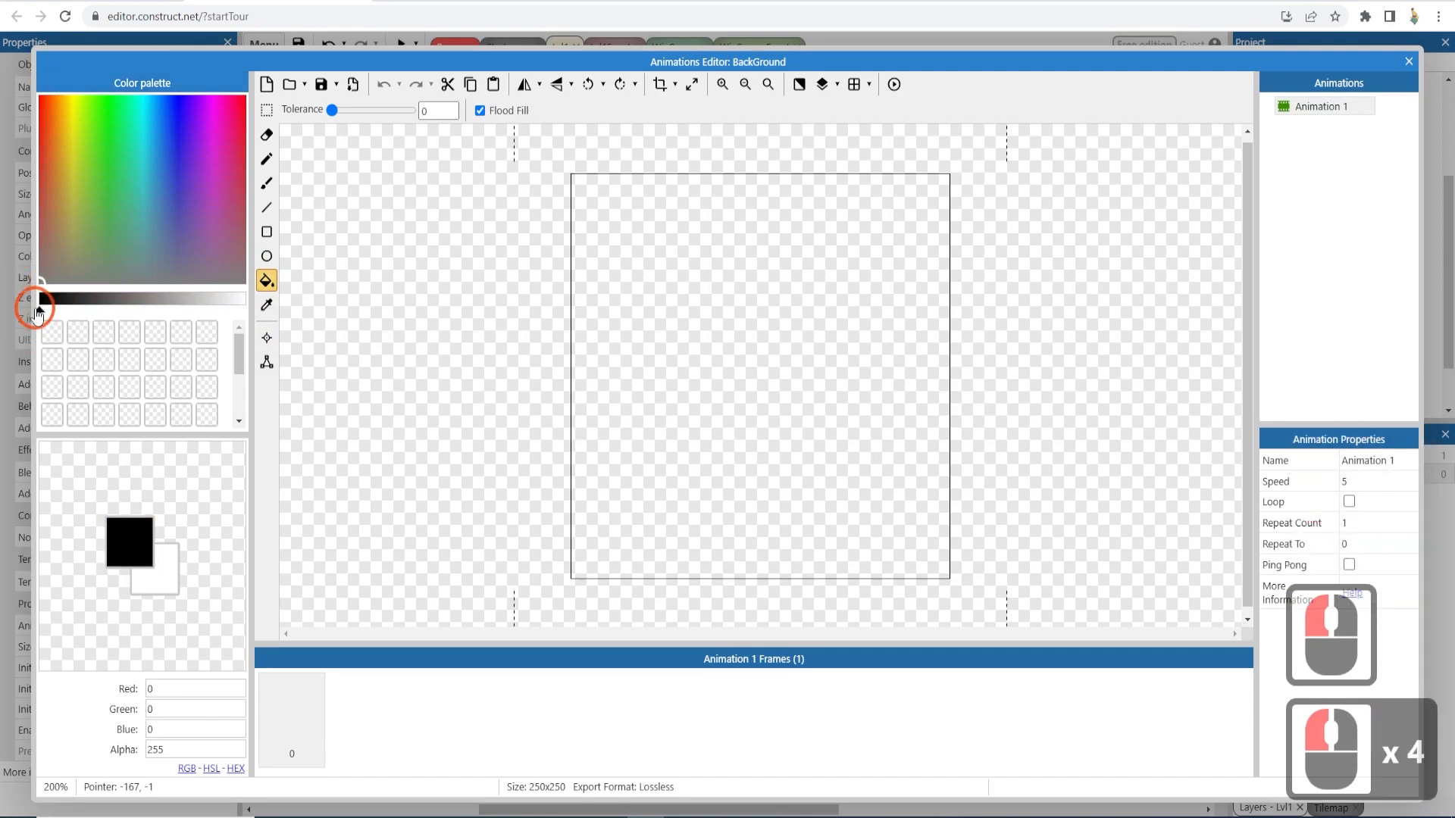
{"action": "left_click", "coordinate": [698, 342]}
{"action": "left_click", "coordinate": [1409, 61]}
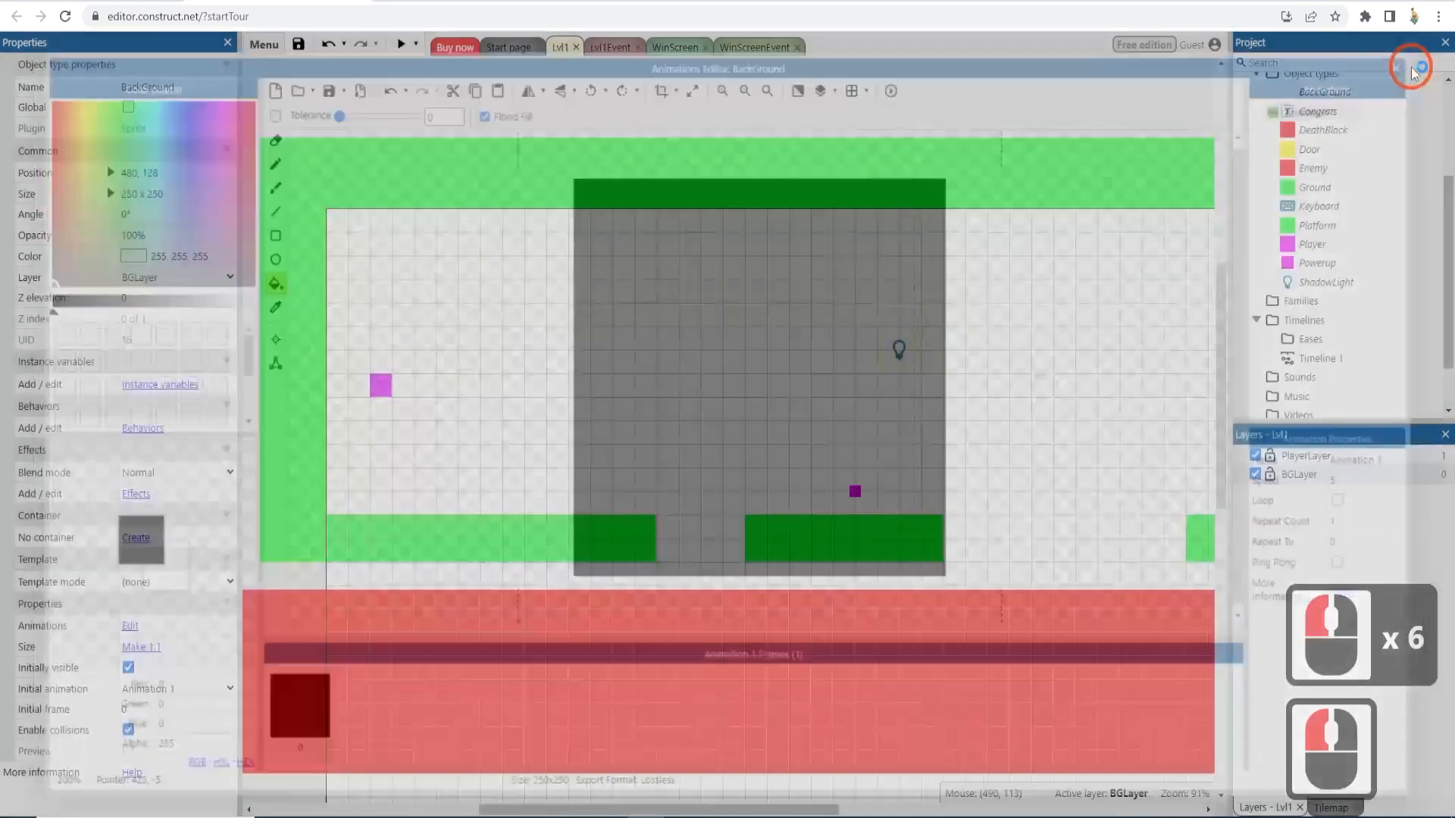
- Move the BackGround sprite and resize it to cover the whole level, about 3456 x 2048
{"action": "left_click_drag", "start_coordinate": [696, 327], "coordinate": [387, 186]}
{"action": "scroll", "coordinate": [457, 241], "scroll_direction": "down", "scroll_amount": 13, "text": "ctrl"}
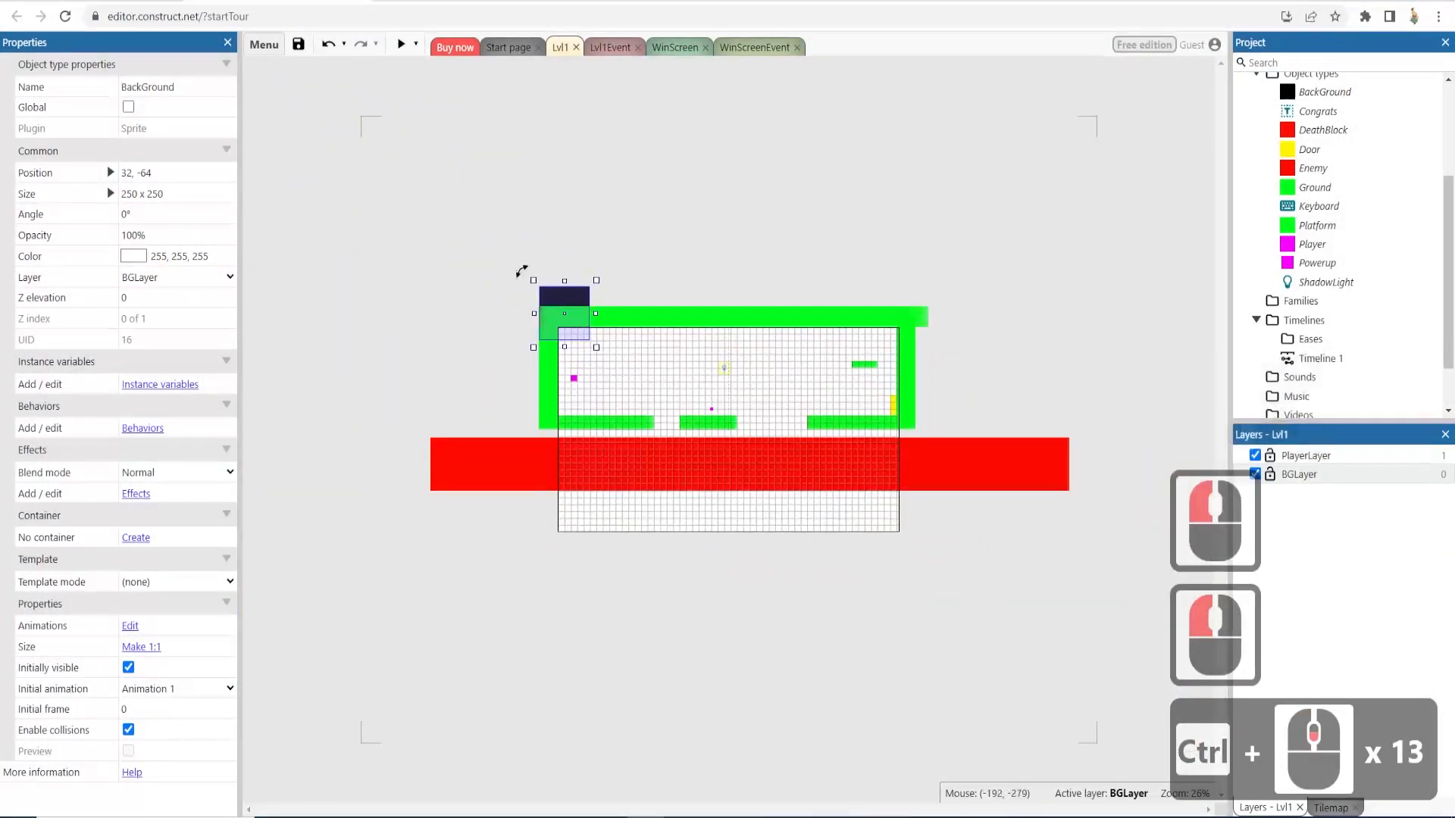
{"action": "left_click_drag", "start_coordinate": [533, 281], "coordinate": [398, 157]}
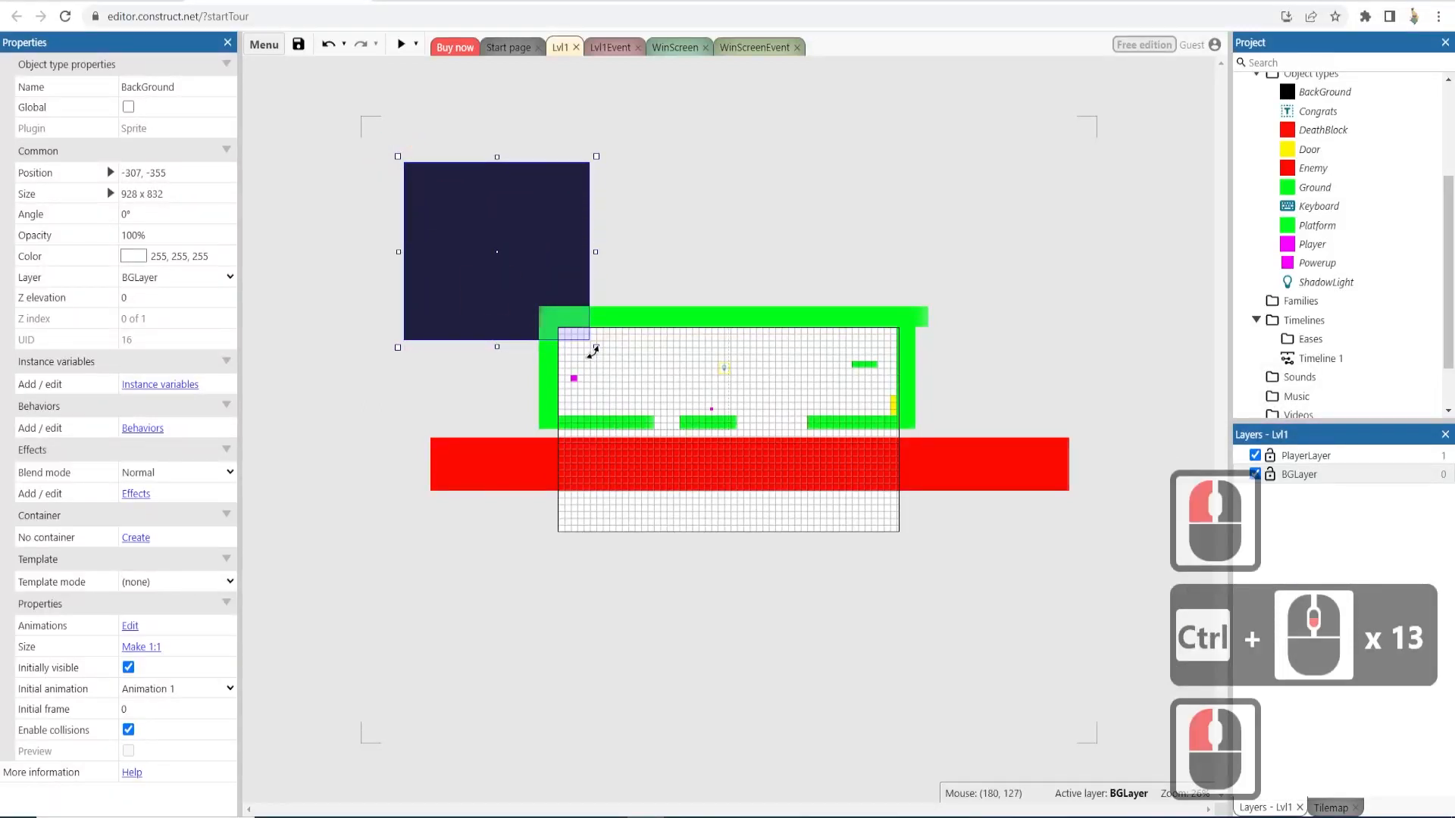
{"action": "left_click_drag", "start_coordinate": [594, 343], "coordinate": [1100, 606]}
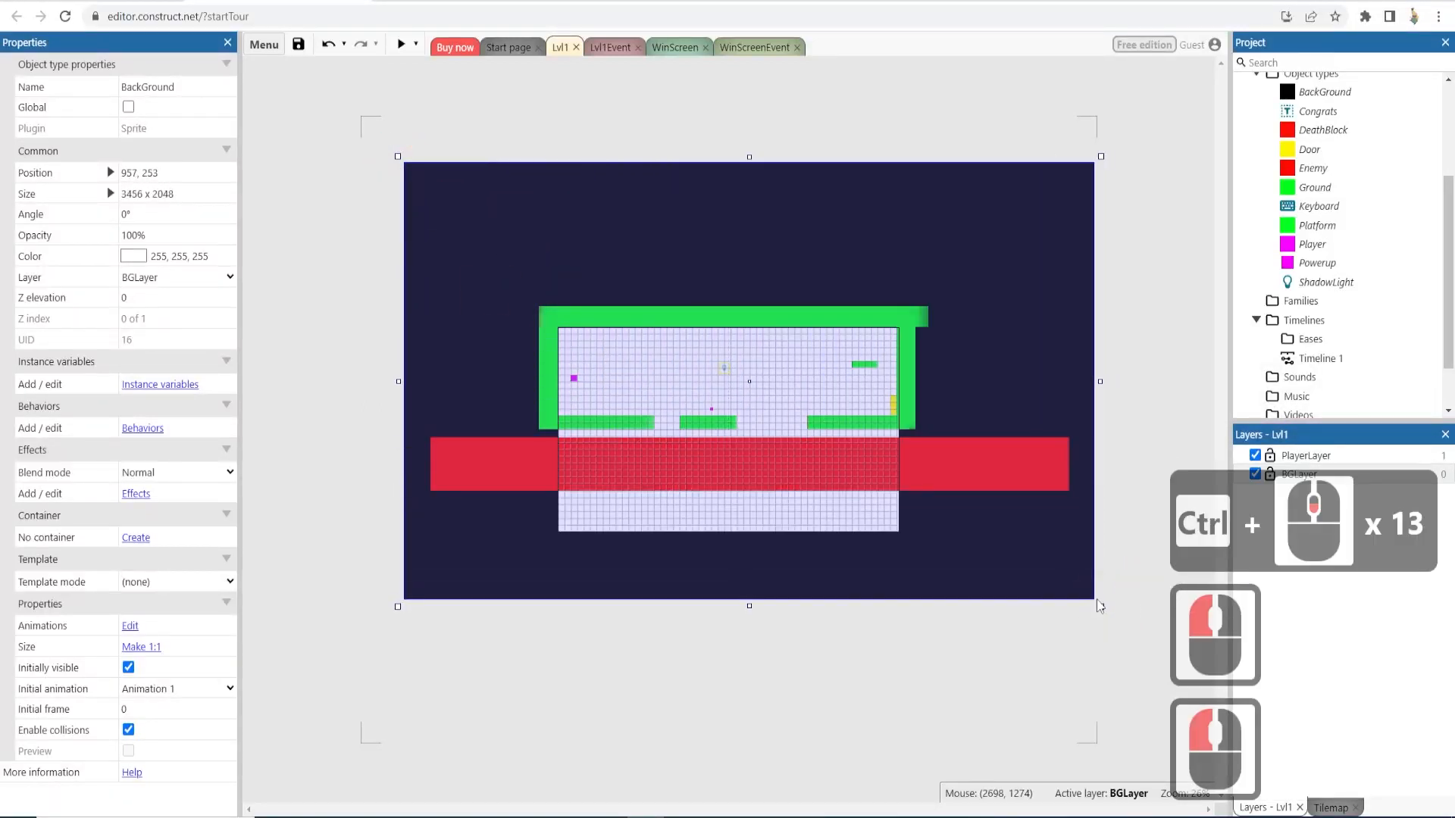
- Make PlayerLayer transparent so its background colour is ignored
{"action": "left_click", "coordinate": [473, 110]}
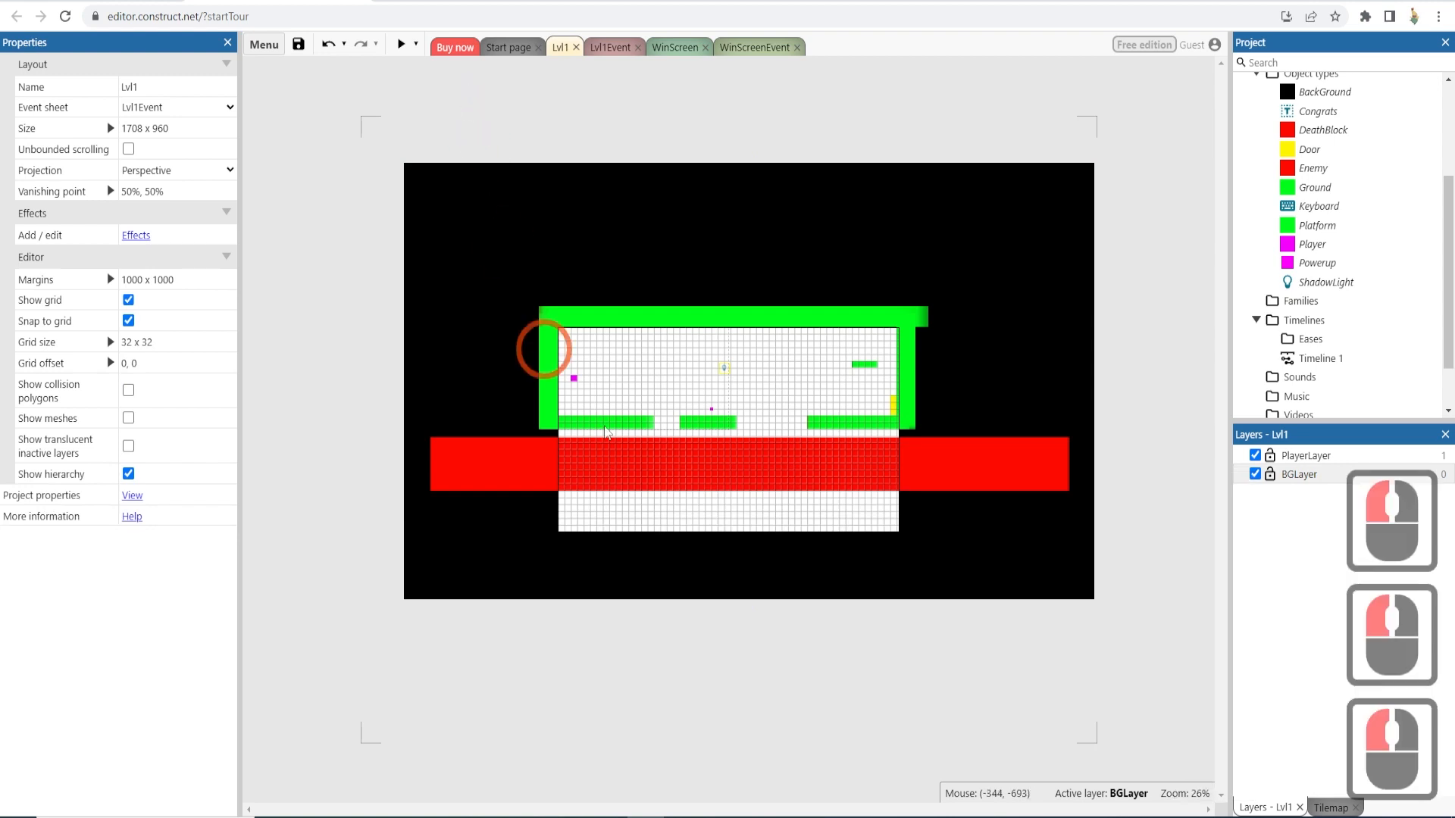
{"action": "left_click", "coordinate": [1310, 460]}
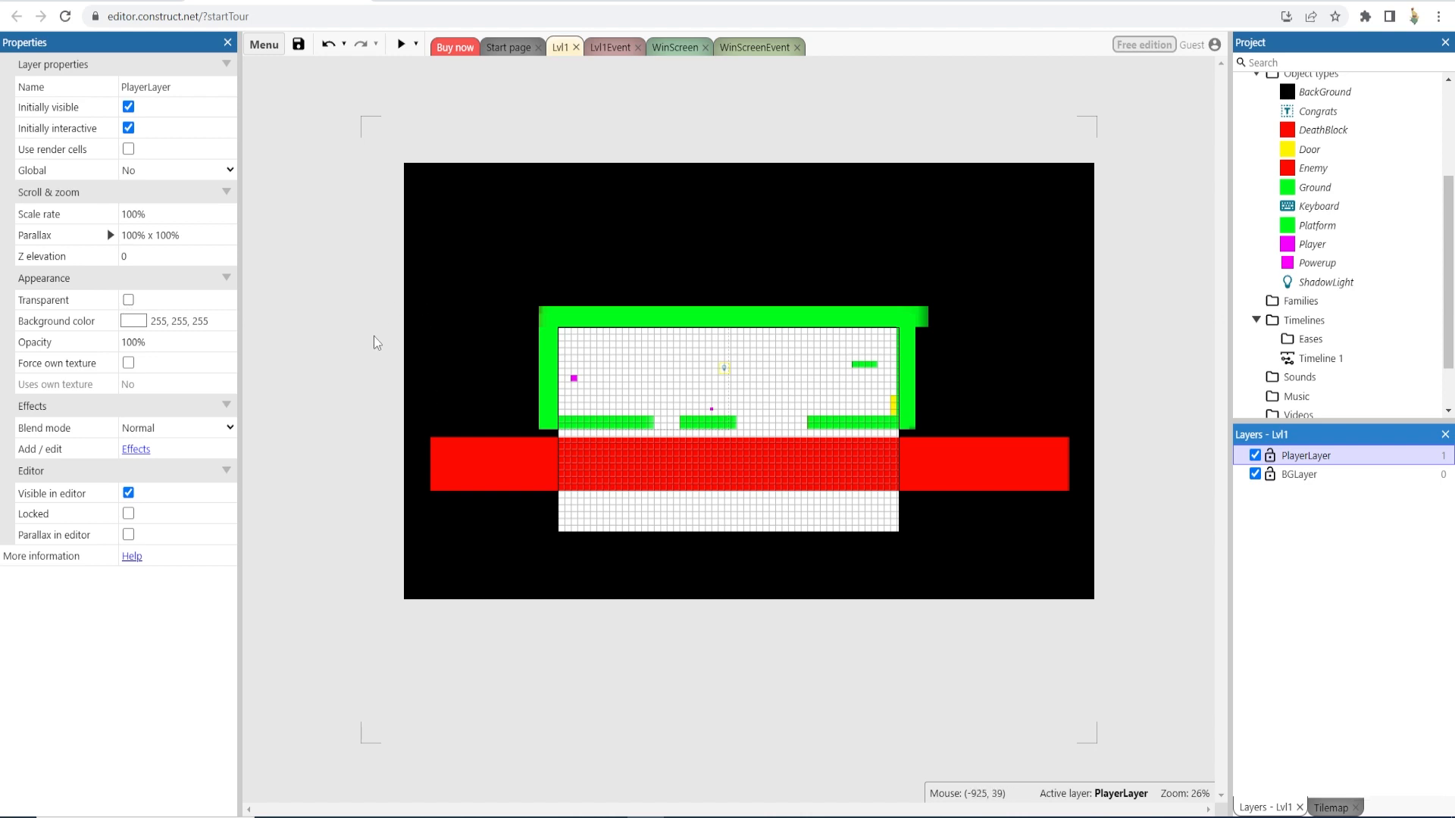
{"action": "left_click", "coordinate": [128, 300]}
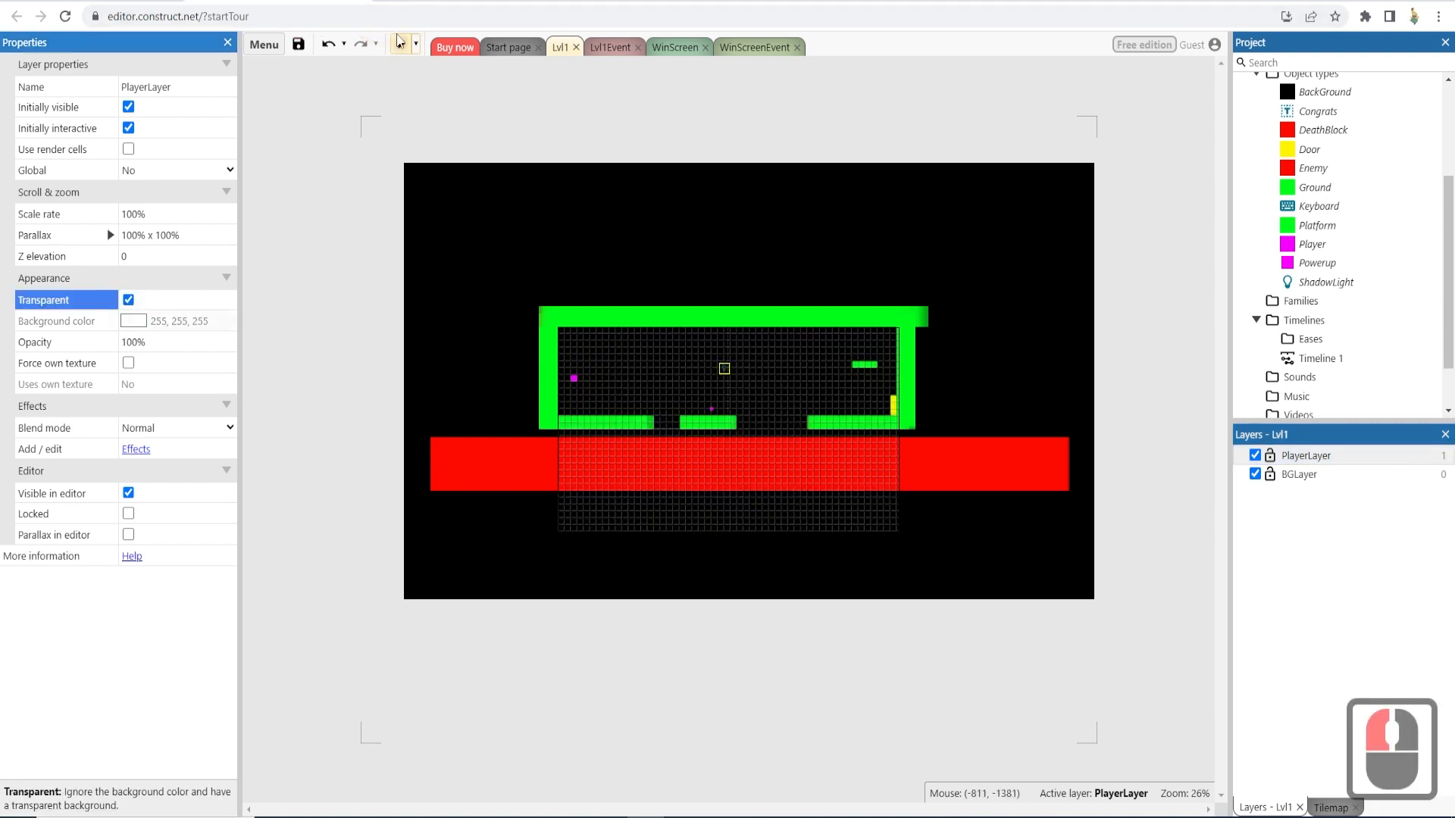
- Preview the layout and play through the level to check the shadows, then close the preview window
{"action": "left_click", "coordinate": [400, 44]}
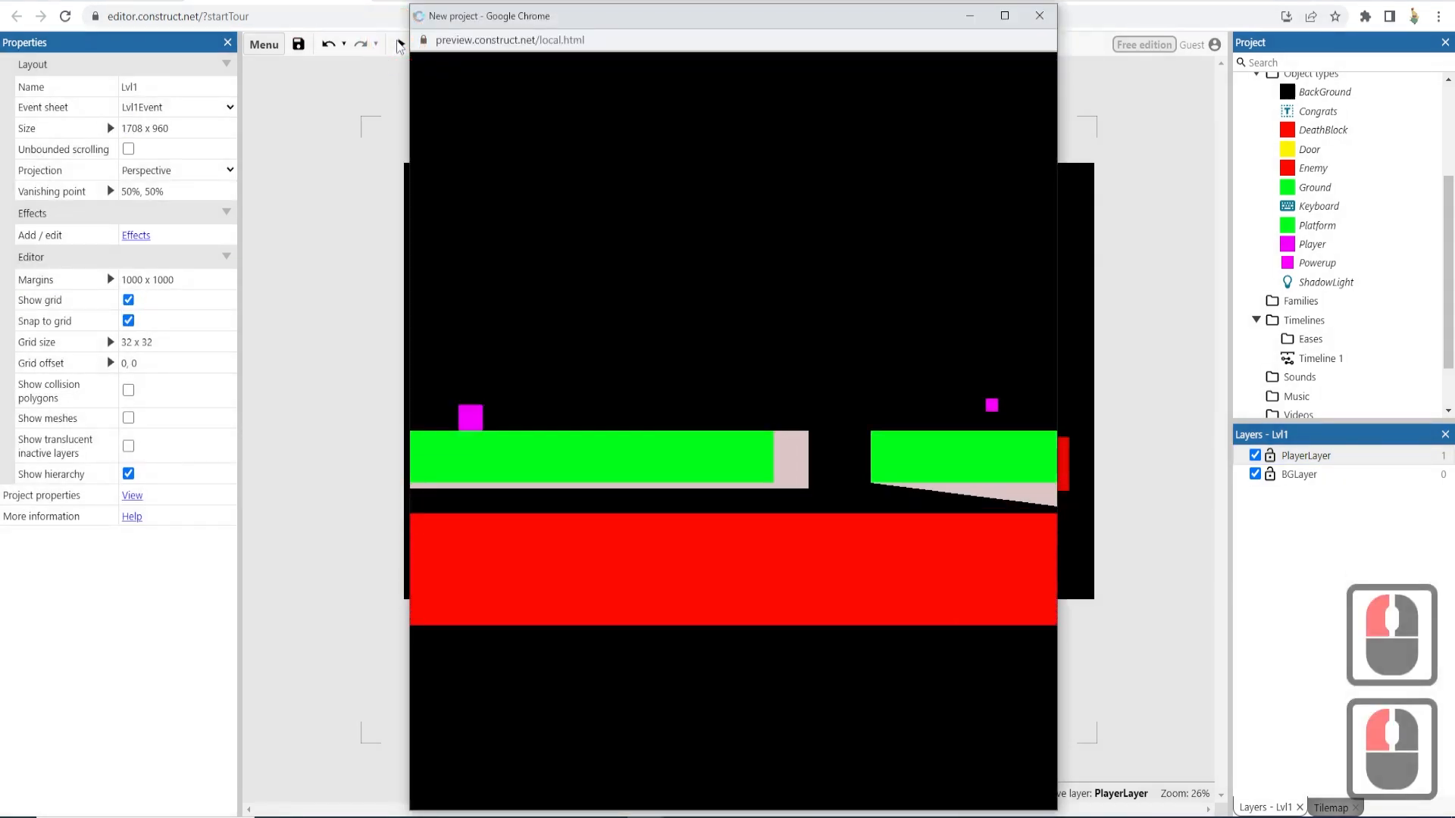
{"action": "key", "text": "Right"}
{"action": "key", "text": "Right"}
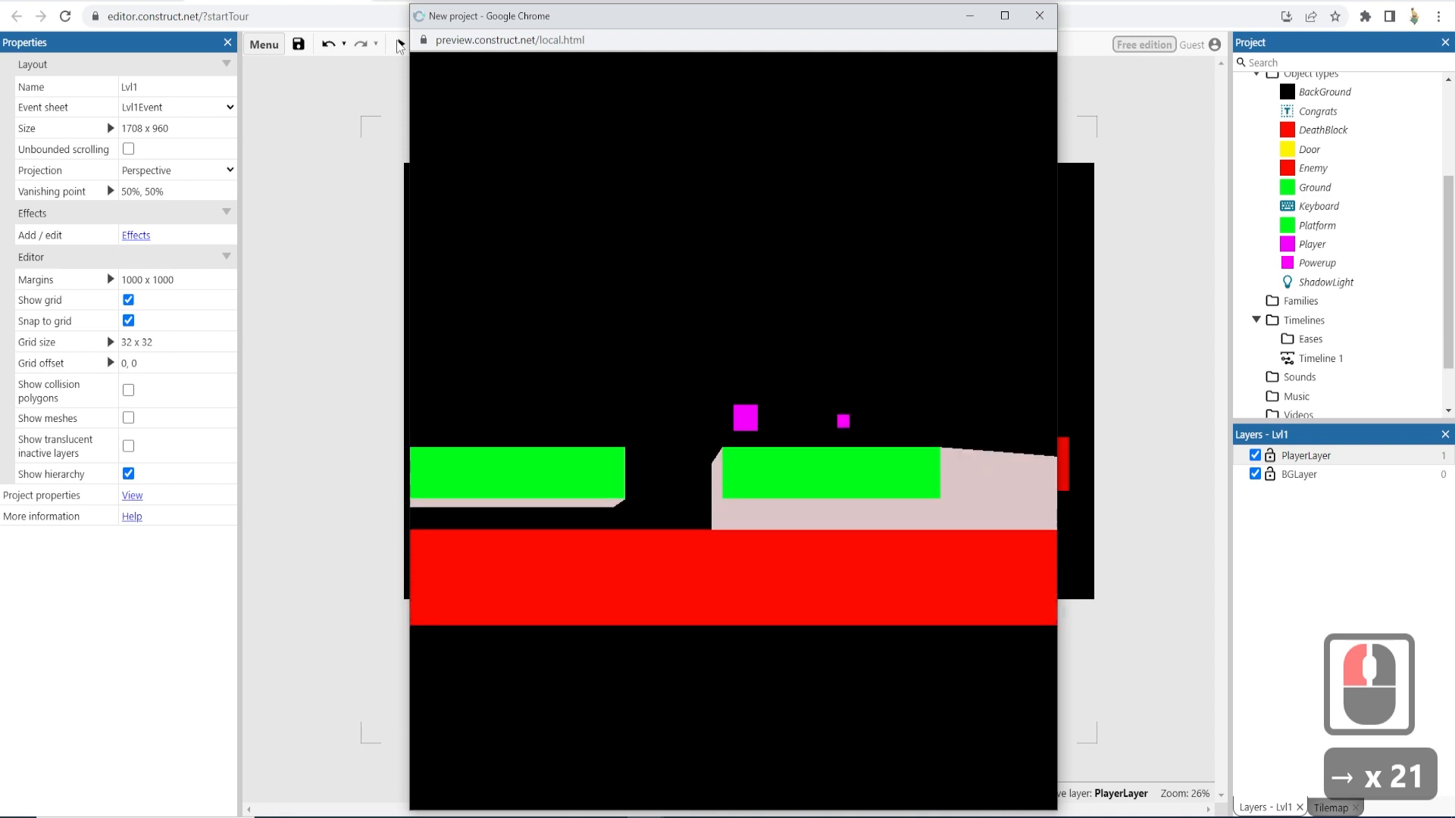
{"action": "key", "text": "Up"}
{"action": "key", "text": "Up"}
{"action": "key", "text": "Right"}
{"action": "key", "text": "Up"}
{"action": "key", "text": "Right"}
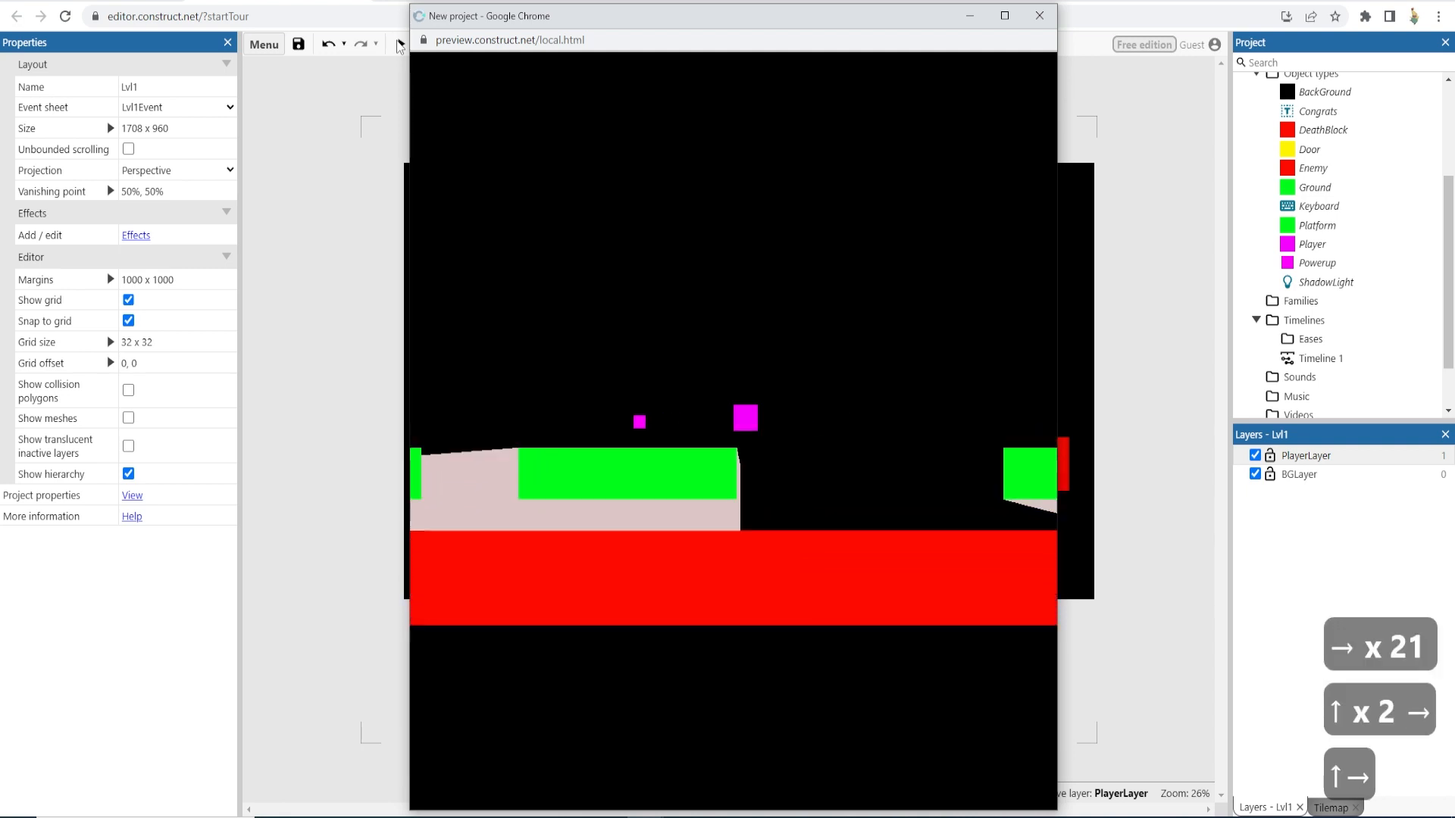
{"action": "key", "text": "Up"}
{"action": "key", "text": "Up"}
{"action": "key", "text": "Right"}
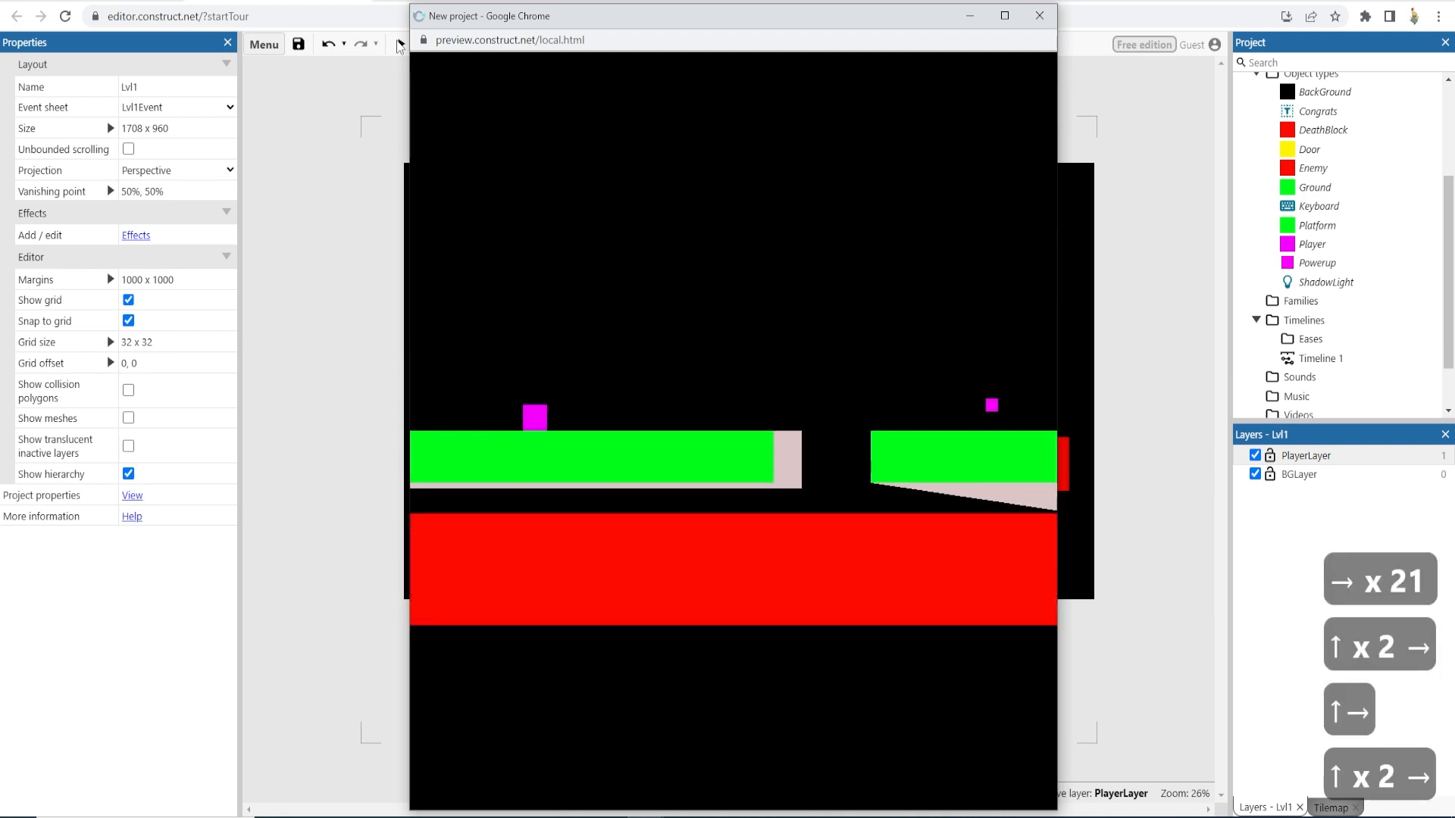
{"action": "key", "text": "Right"}
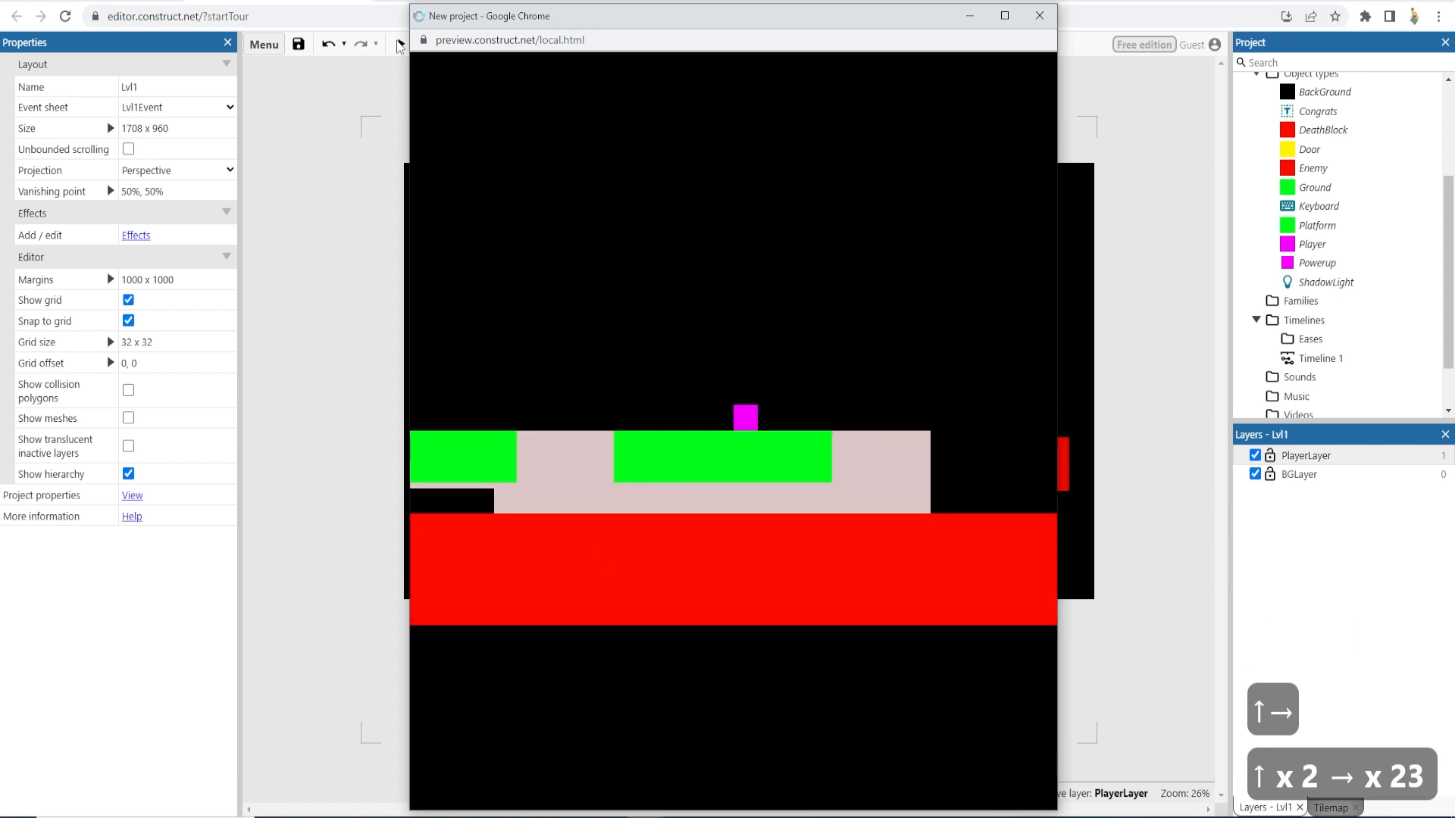
{"action": "key", "text": "Right"}
{"action": "key", "text": "Up"}
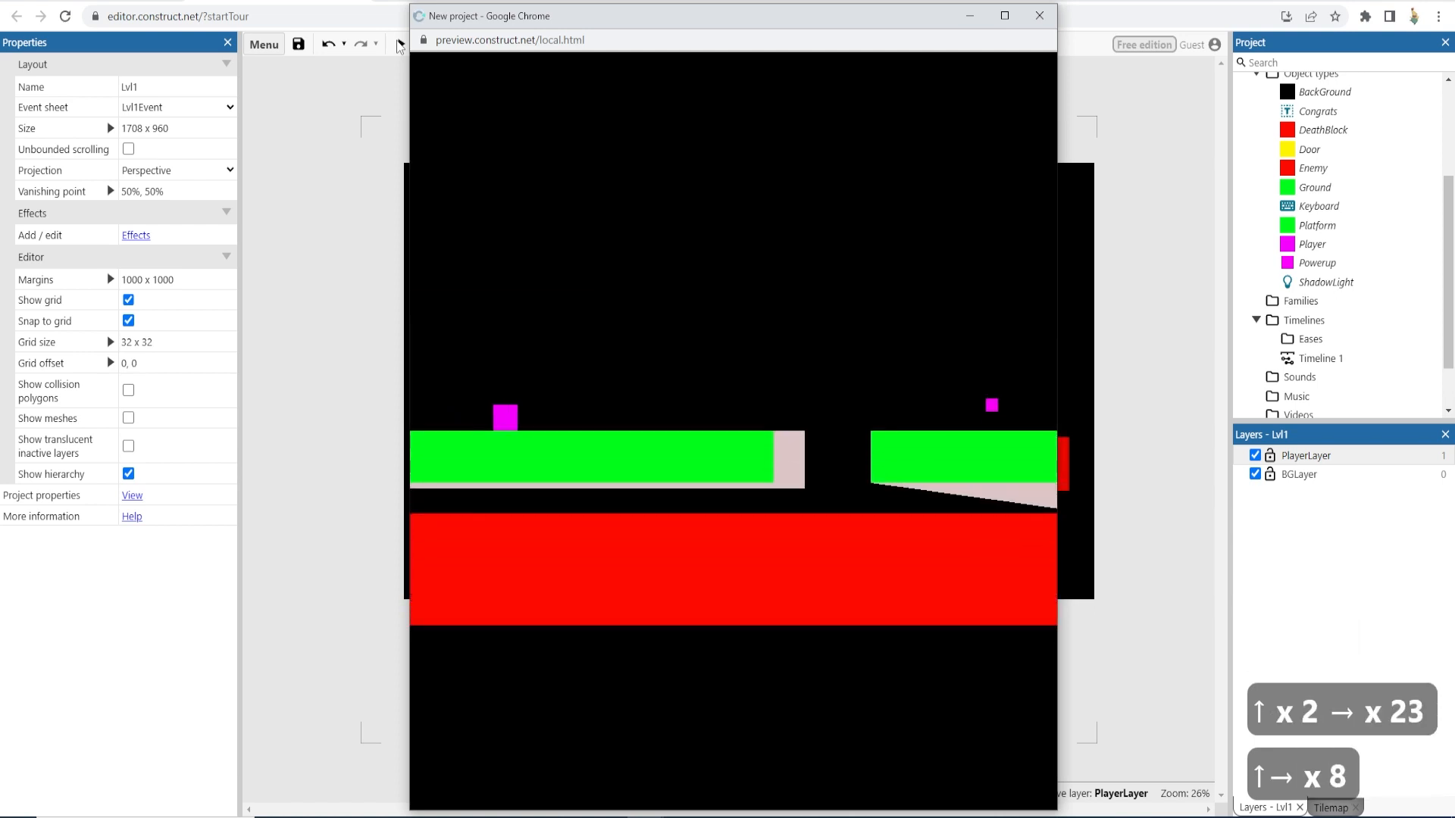
{"action": "key", "text": "Up+Right"}
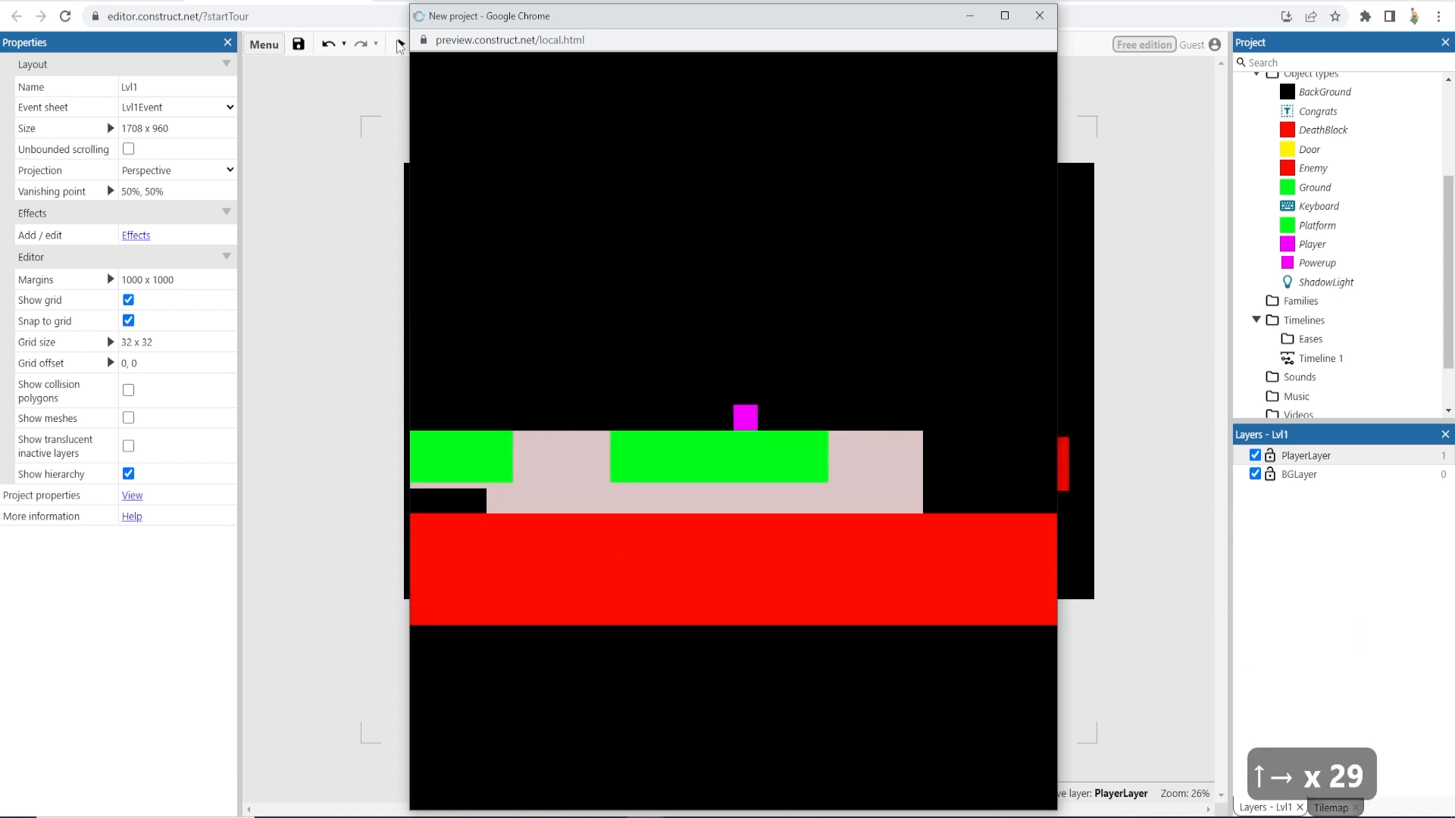
{"action": "key", "text": "Up"}
{"action": "key", "text": "Up"}
{"action": "key", "text": "Up"}
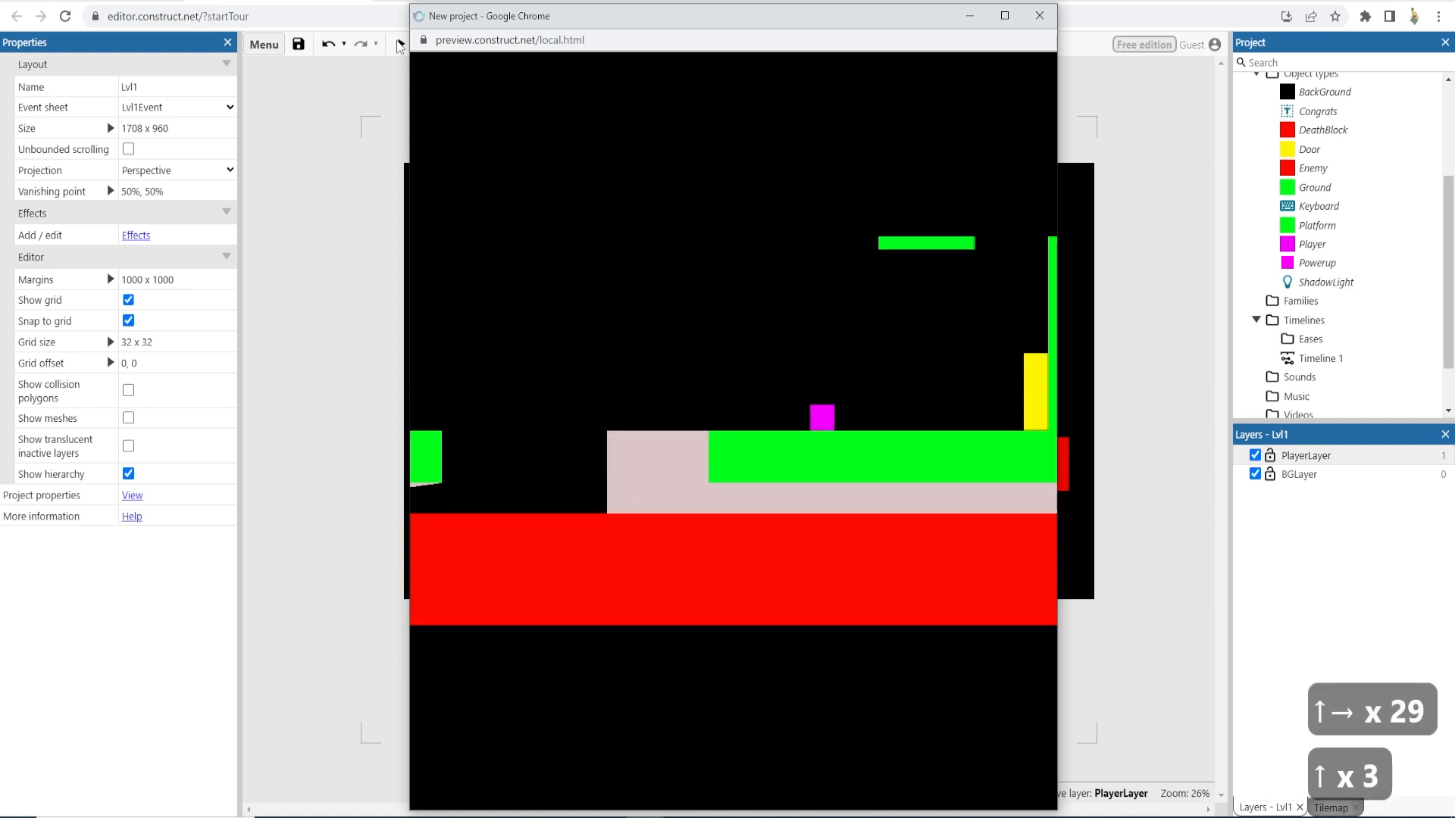
{"action": "left_click", "coordinate": [1048, 24]}
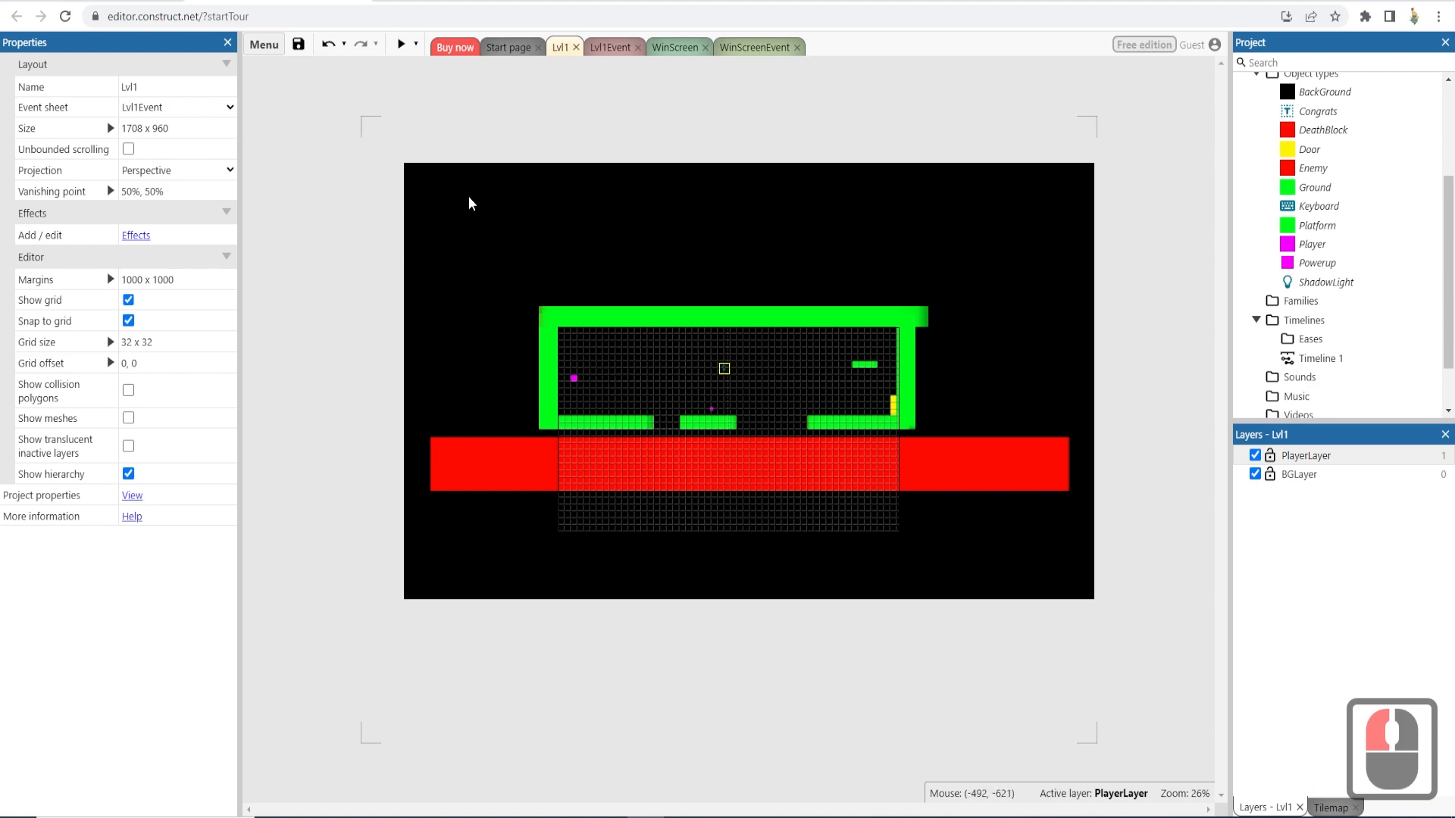
- Open the BackGround sprite's image, pick a dark grey colour from the palette, and close the animation editor
{"action": "left_click", "coordinate": [505, 232]}
{"action": "double_click", "coordinate": [505, 231]}
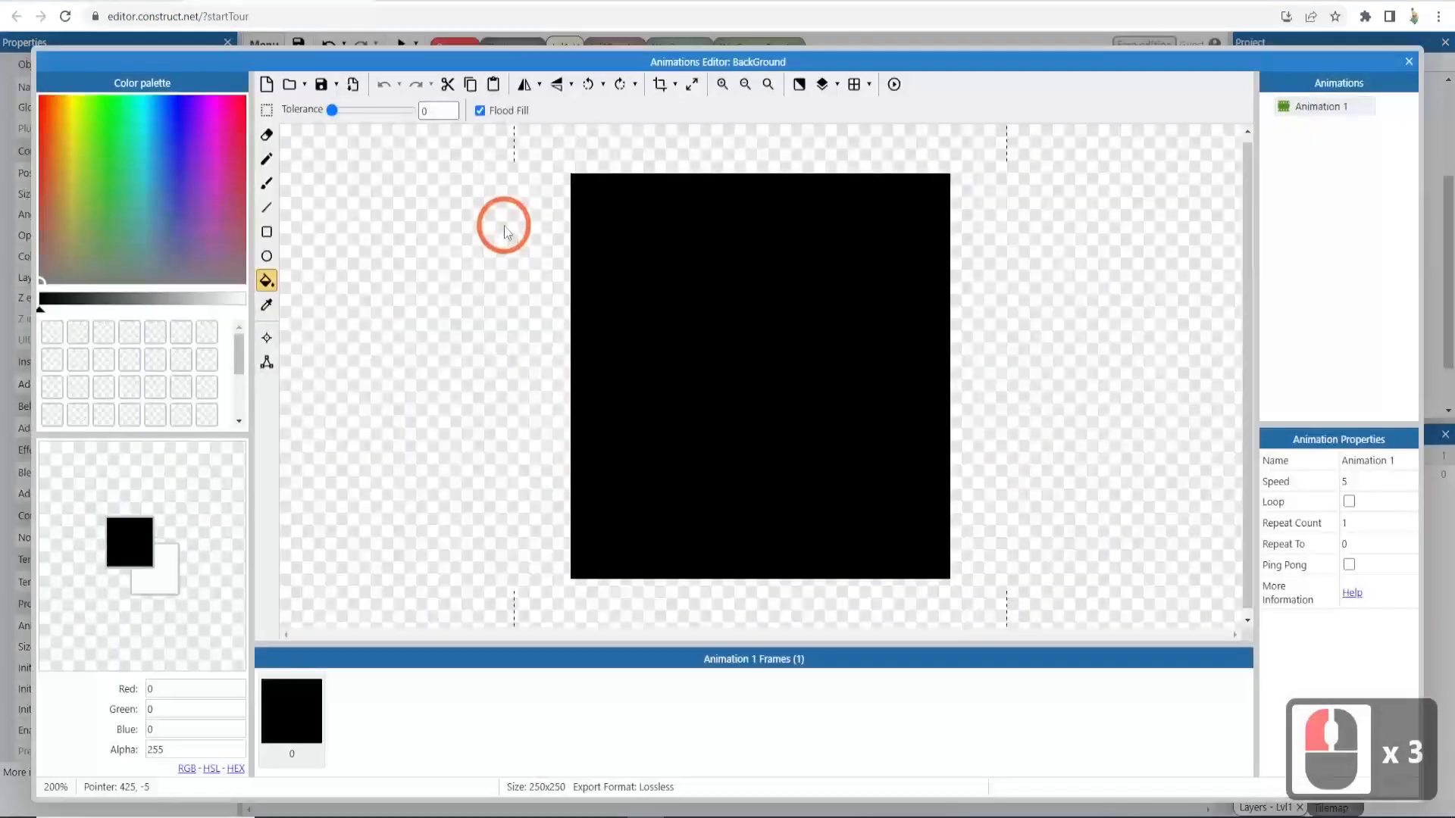
{"action": "left_click", "coordinate": [80, 300]}
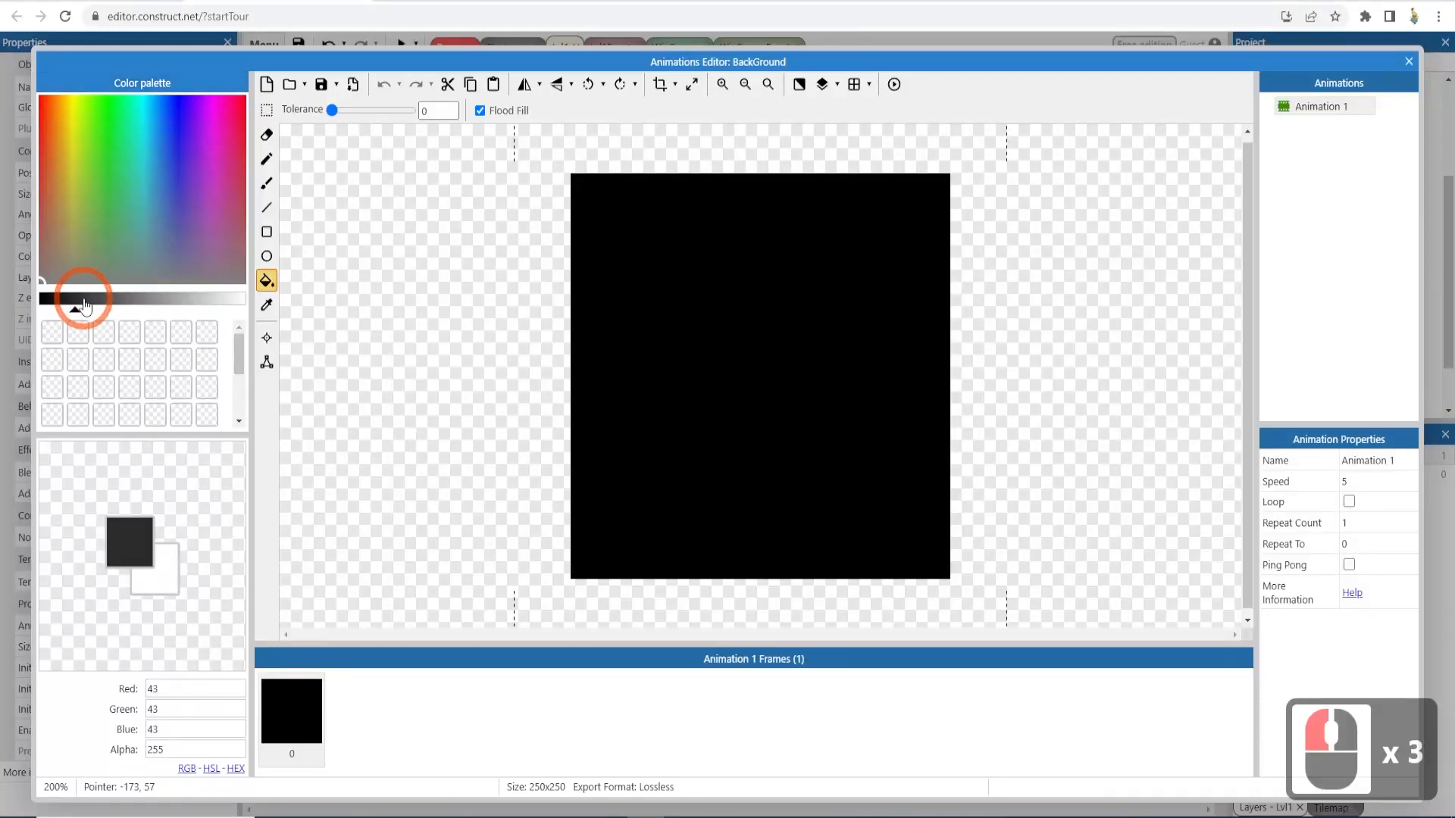
{"action": "left_click", "coordinate": [153, 299]}
{"action": "left_click", "coordinate": [1407, 62]}
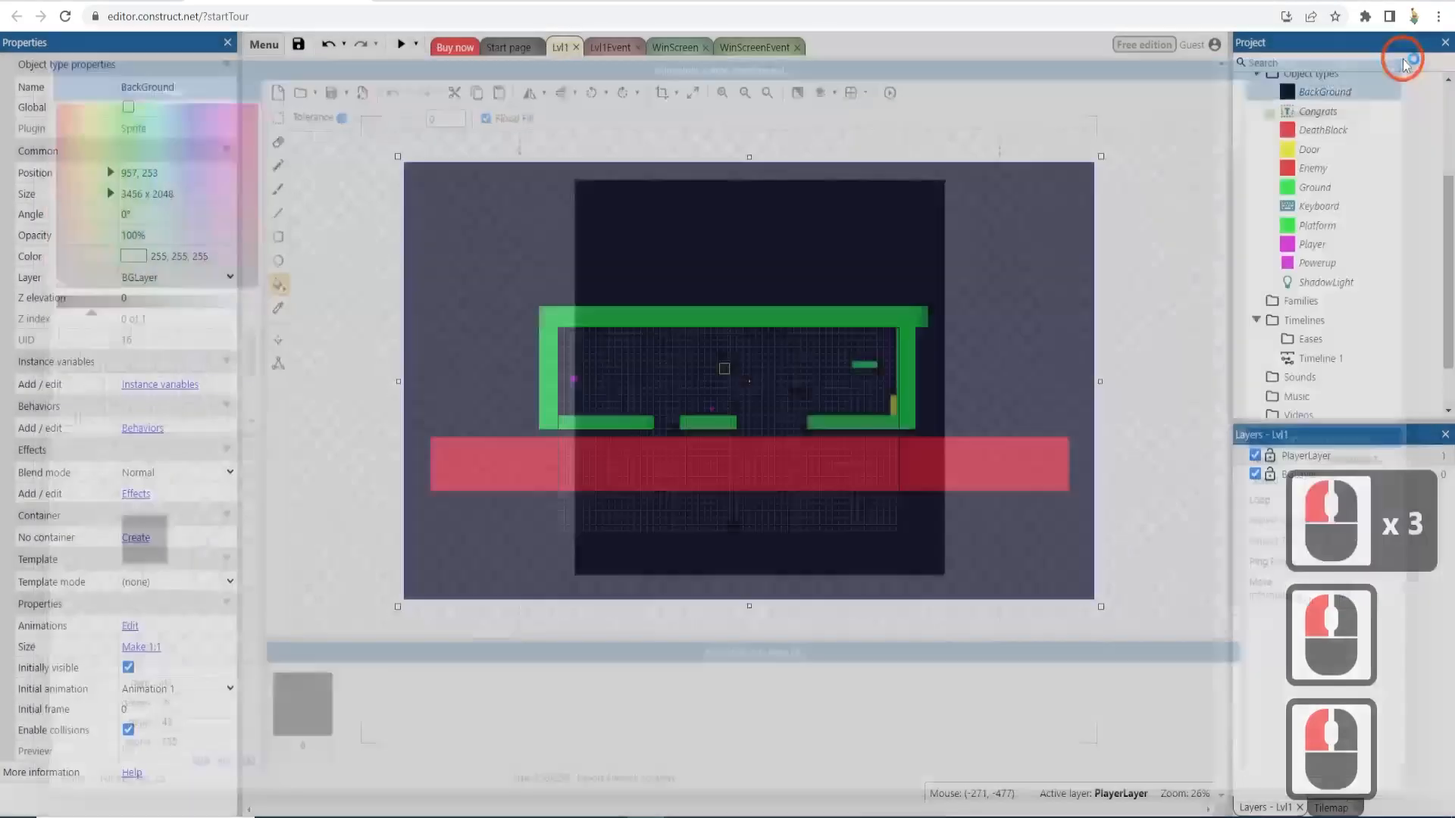